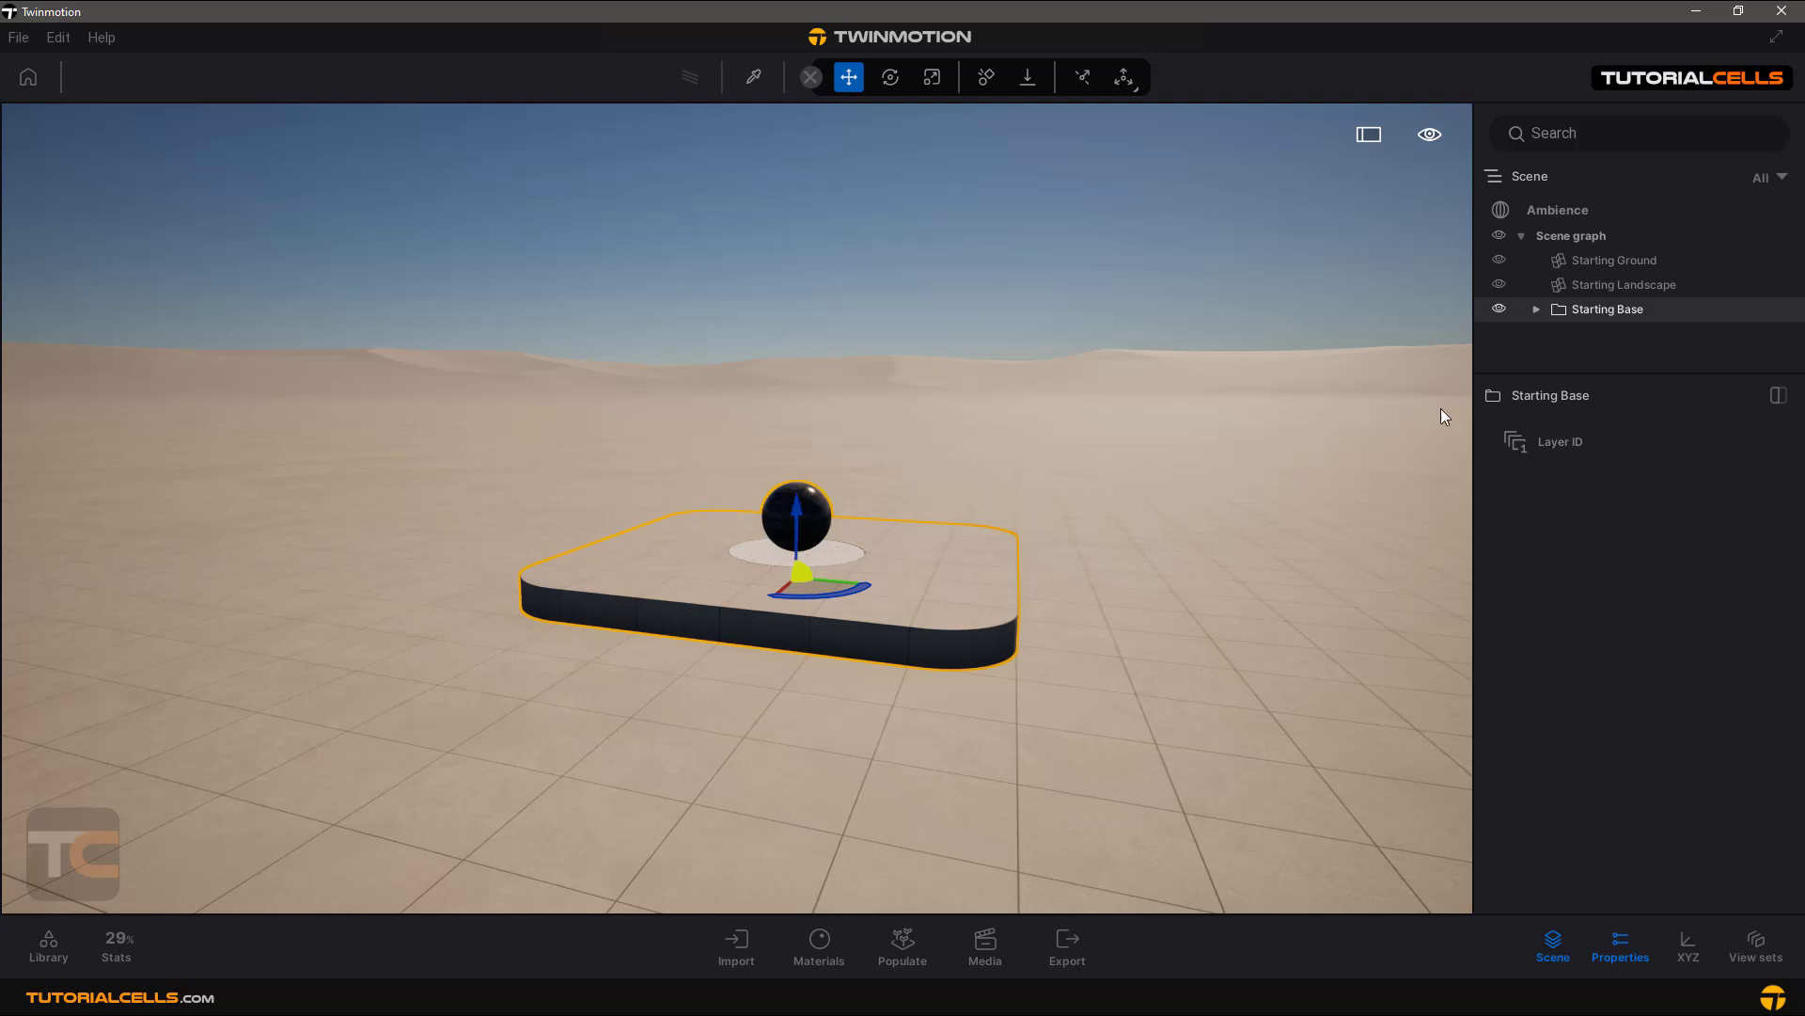
# Delete the Starting Base from the scene.
pyautogui.press('Delete')
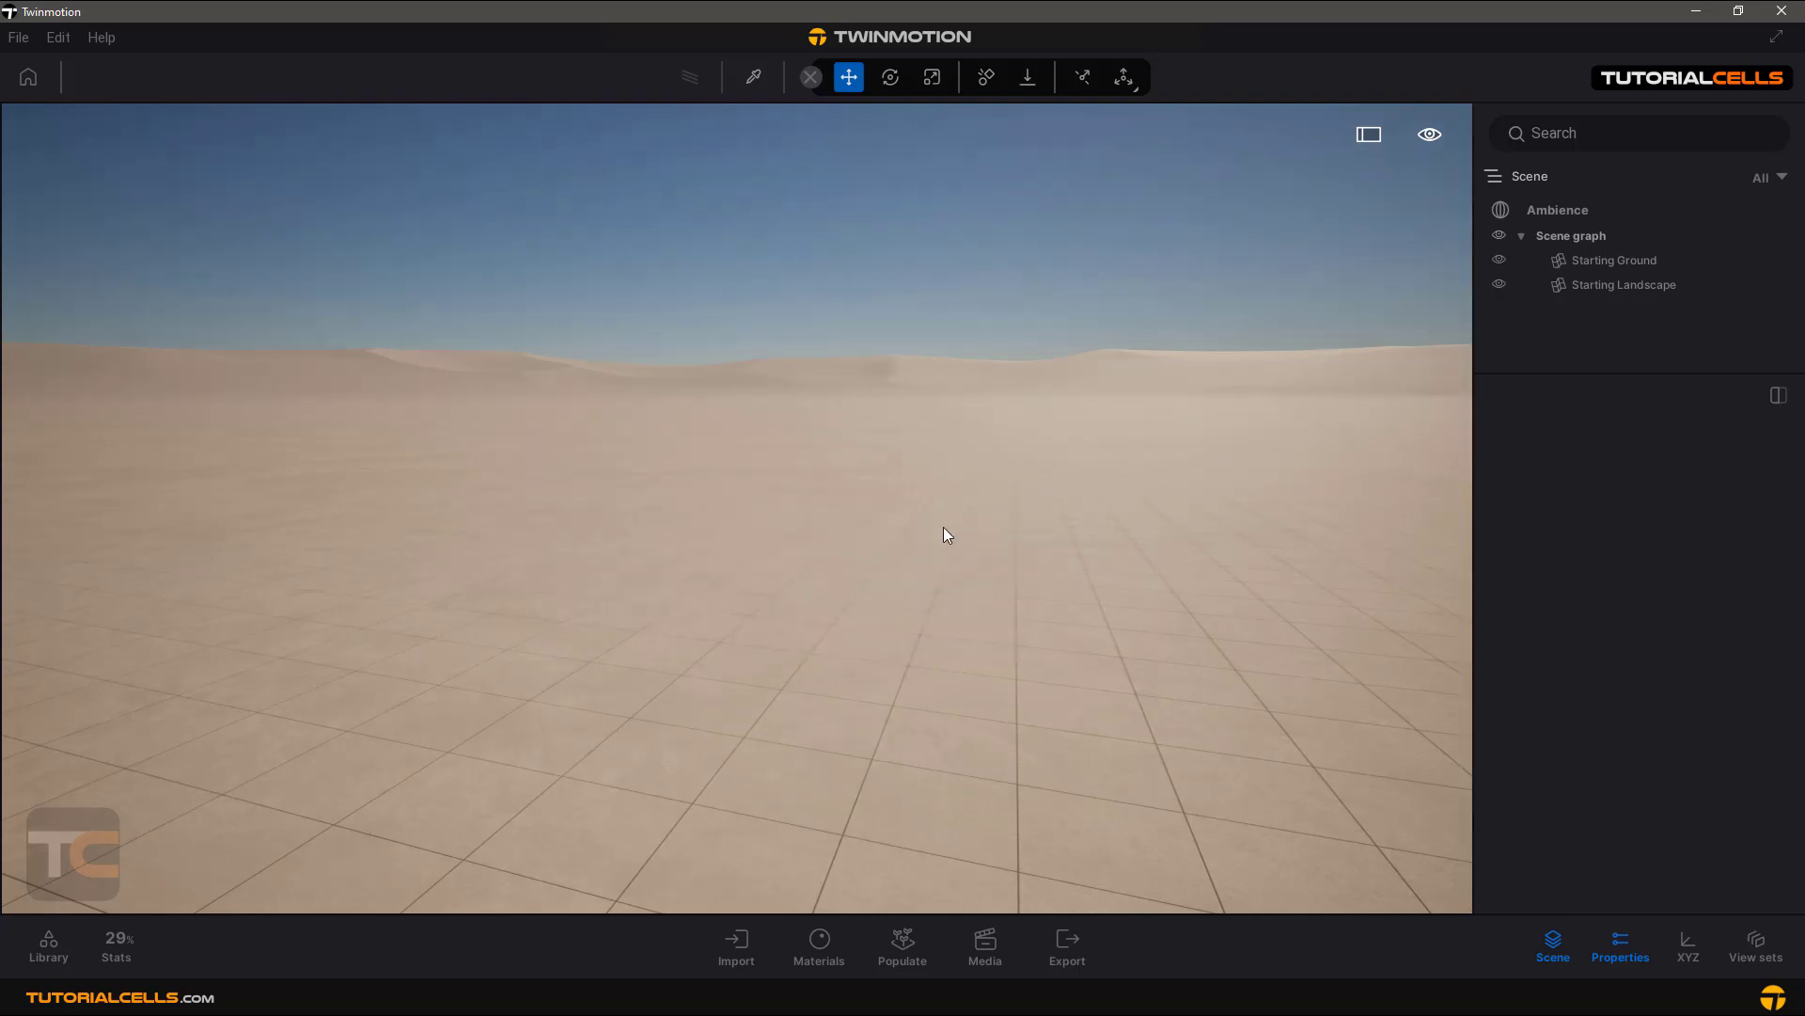
pyautogui.moveTo(944, 527)
pyautogui.mouseDown(button='right')
pyautogui.moveTo(818, 512)
pyautogui.moveTo(926, 531)
pyautogui.mouseUp(button='right')
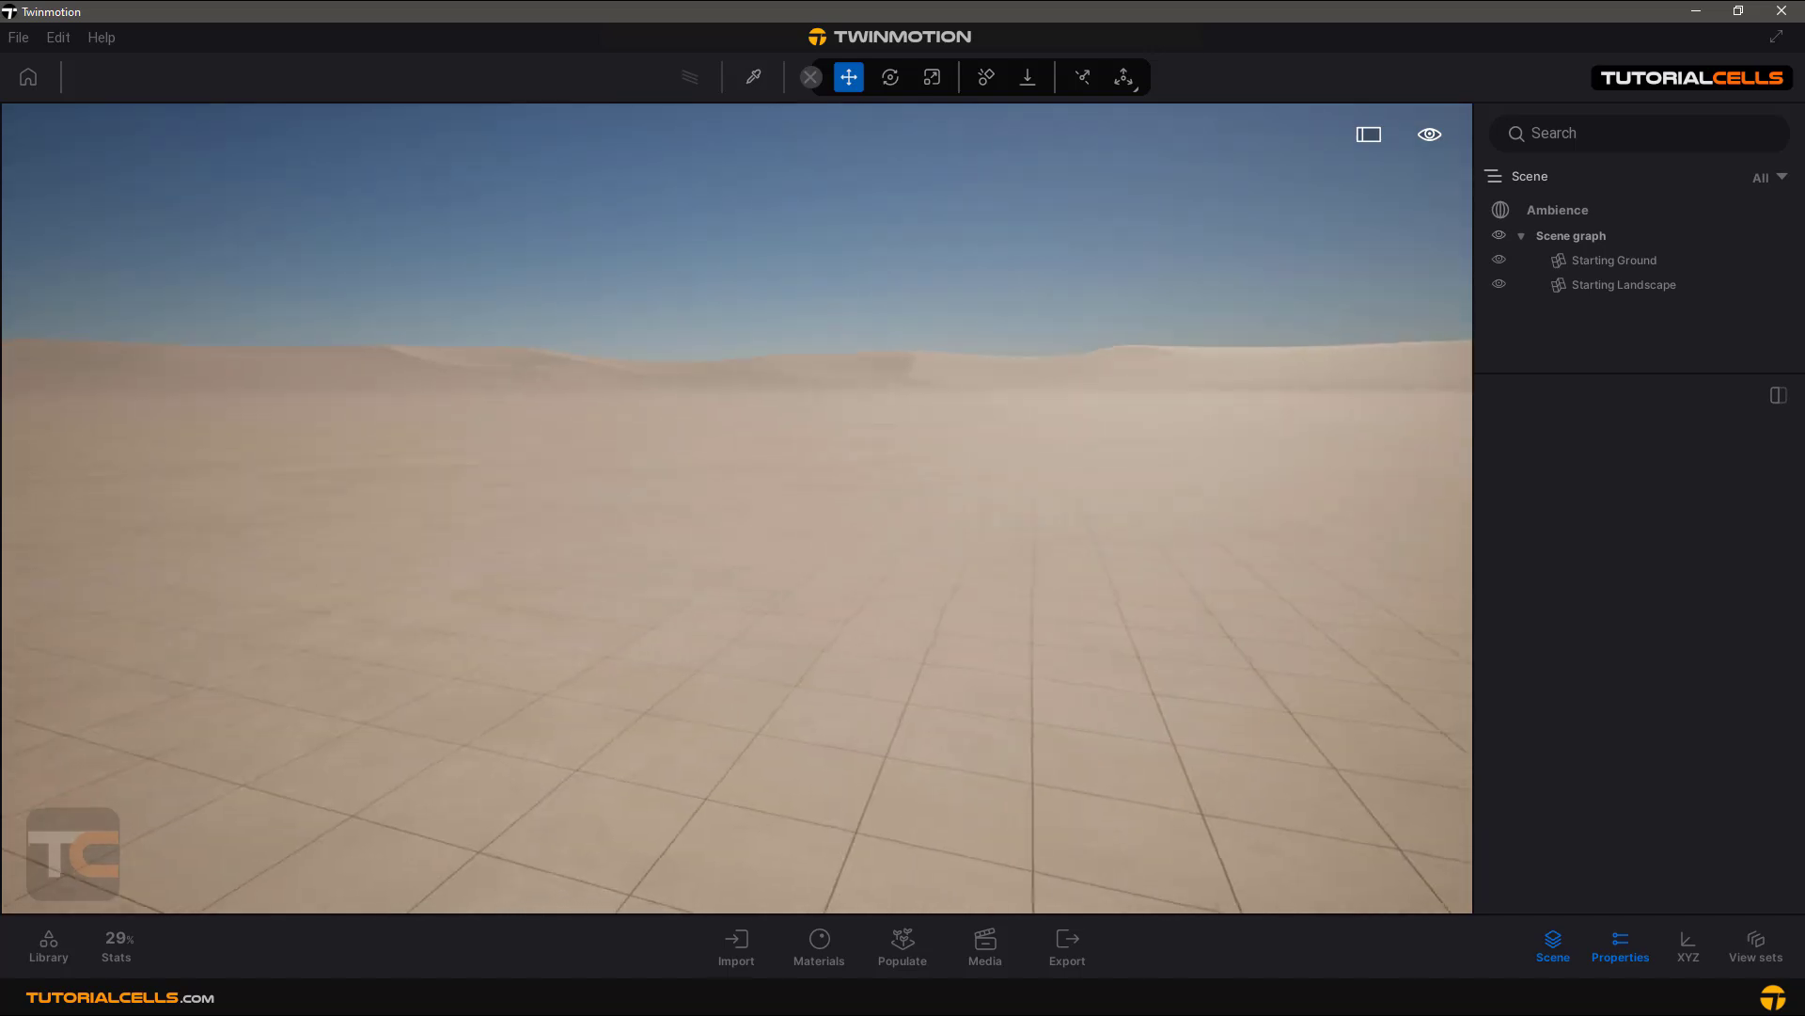
pyautogui.moveTo(804, 573); pyautogui.dragTo(796, 563, button='right')
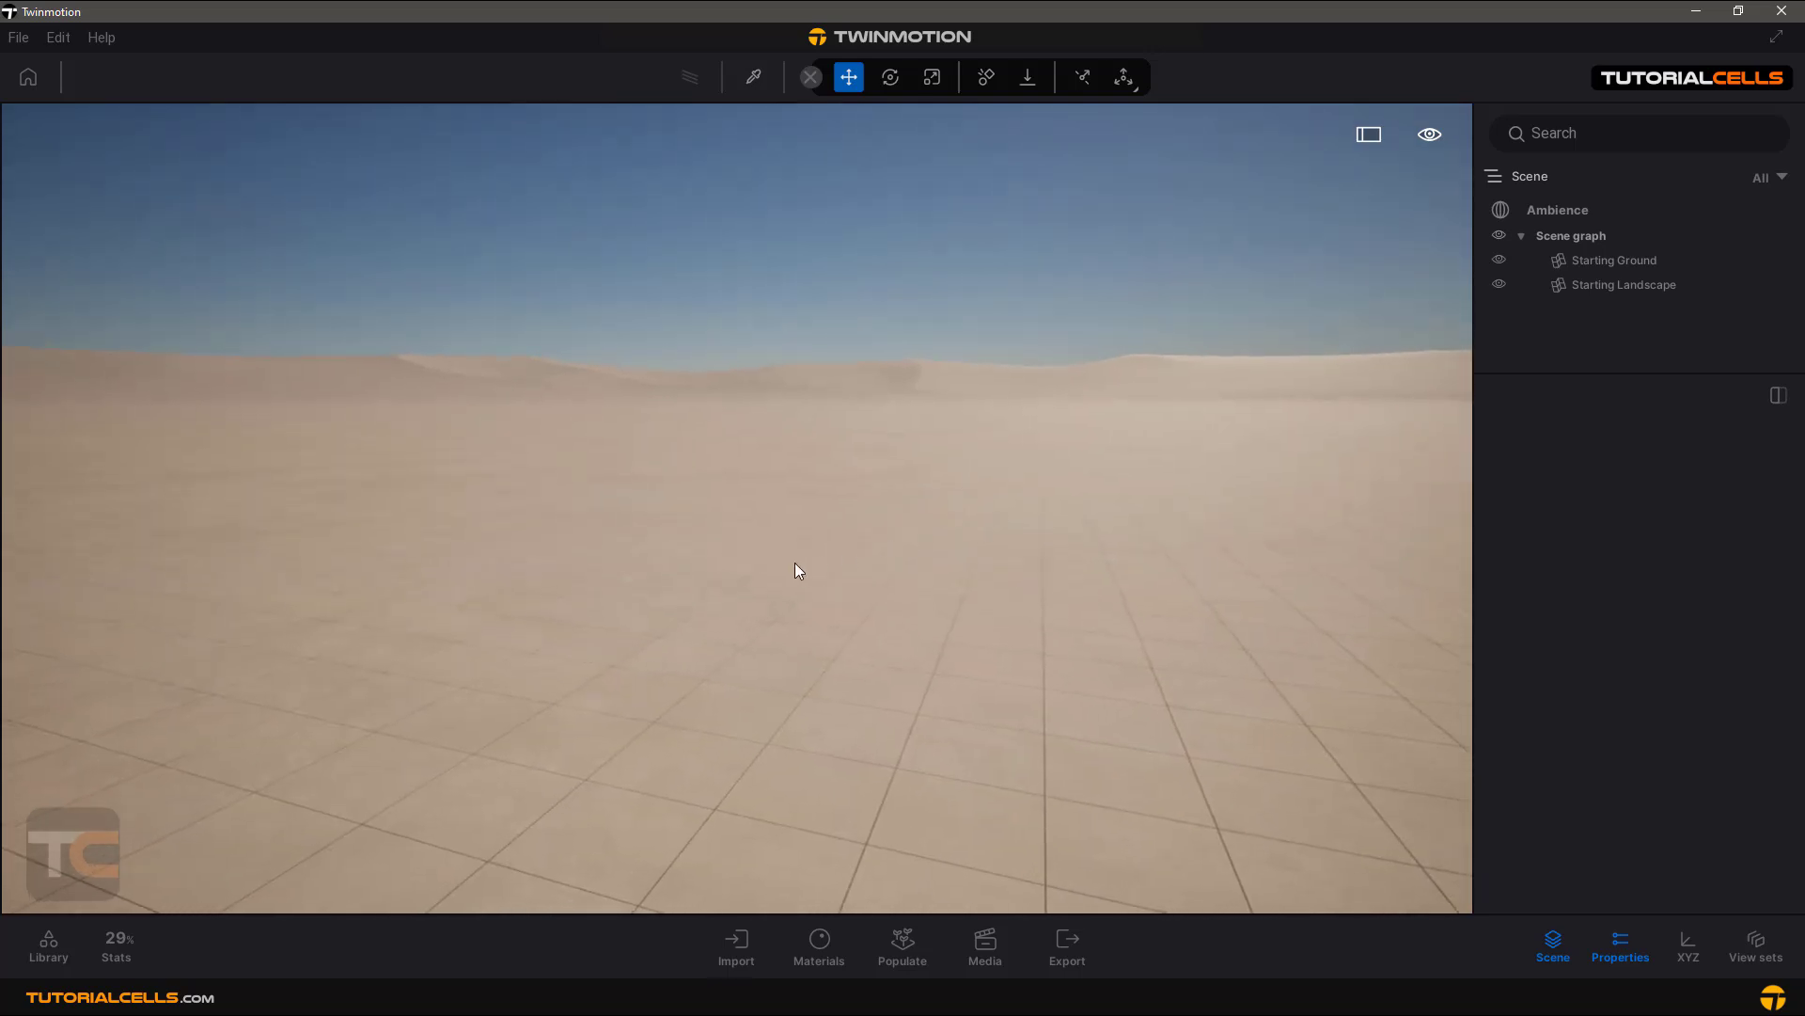
# Start a new import and look through the Direct Link, Animation, Landscape and Point Cloud import types.
pyautogui.click(731, 940)
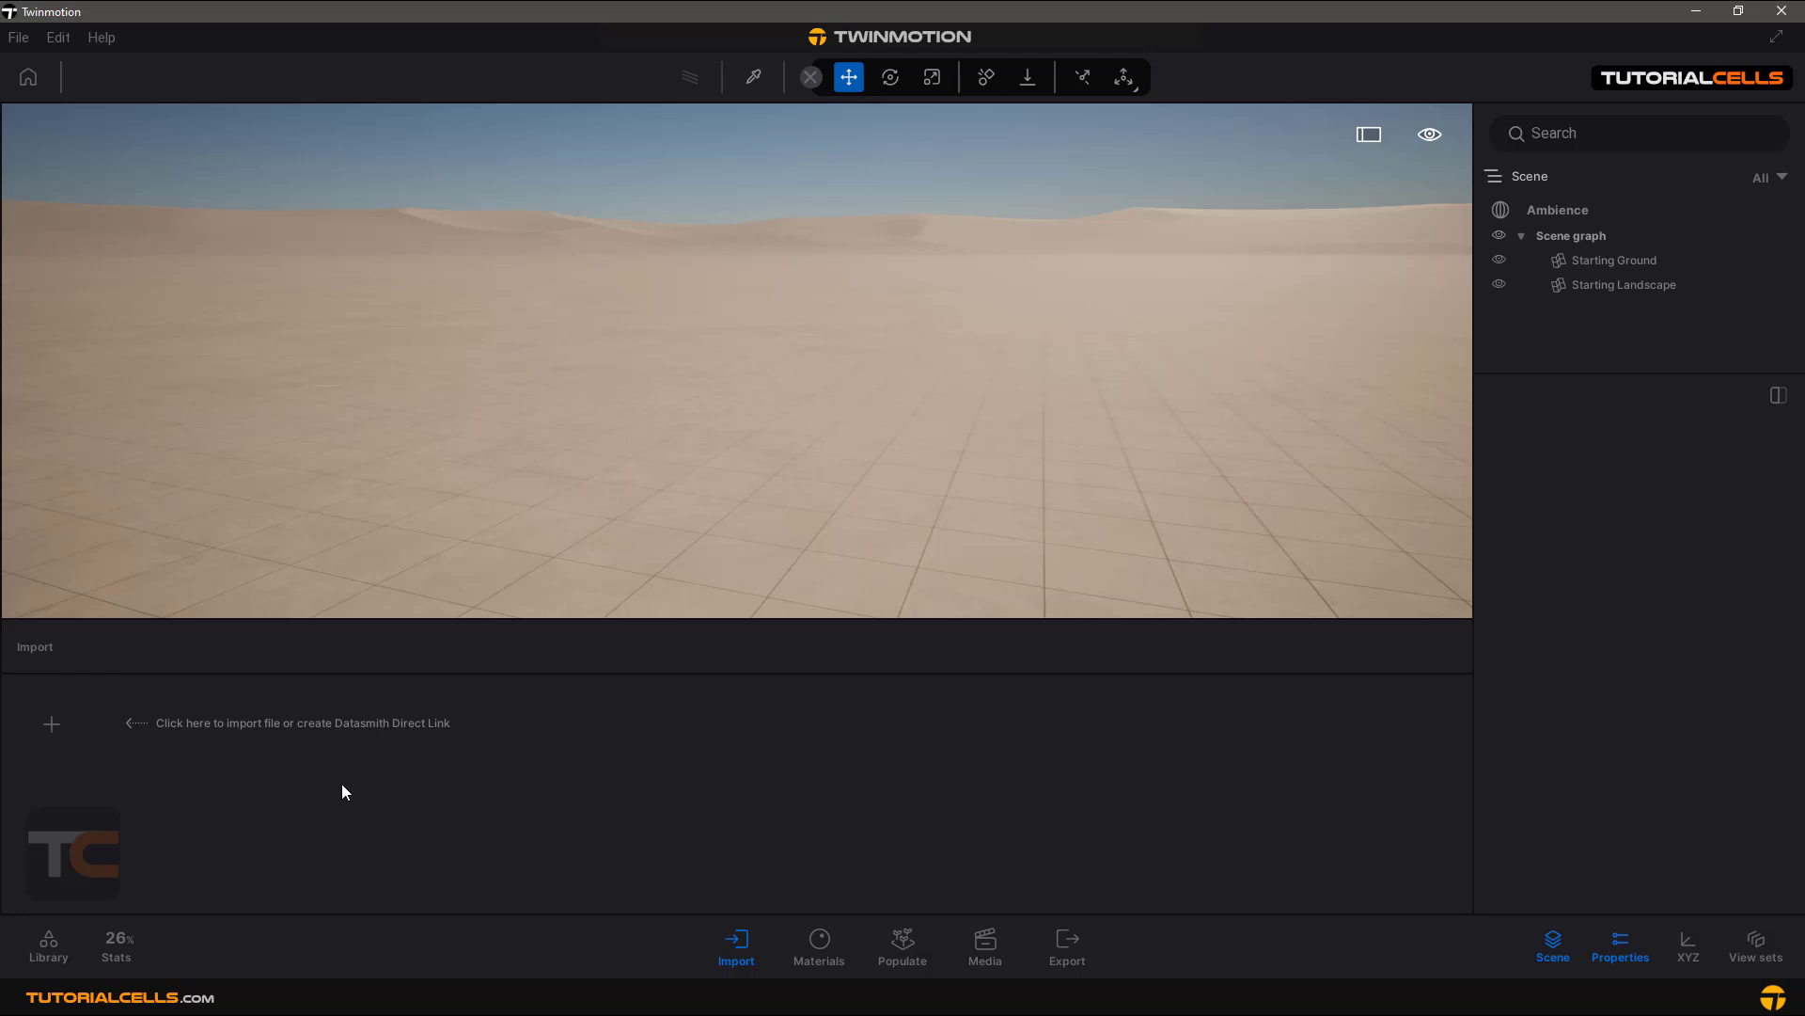
pyautogui.click(60, 724)
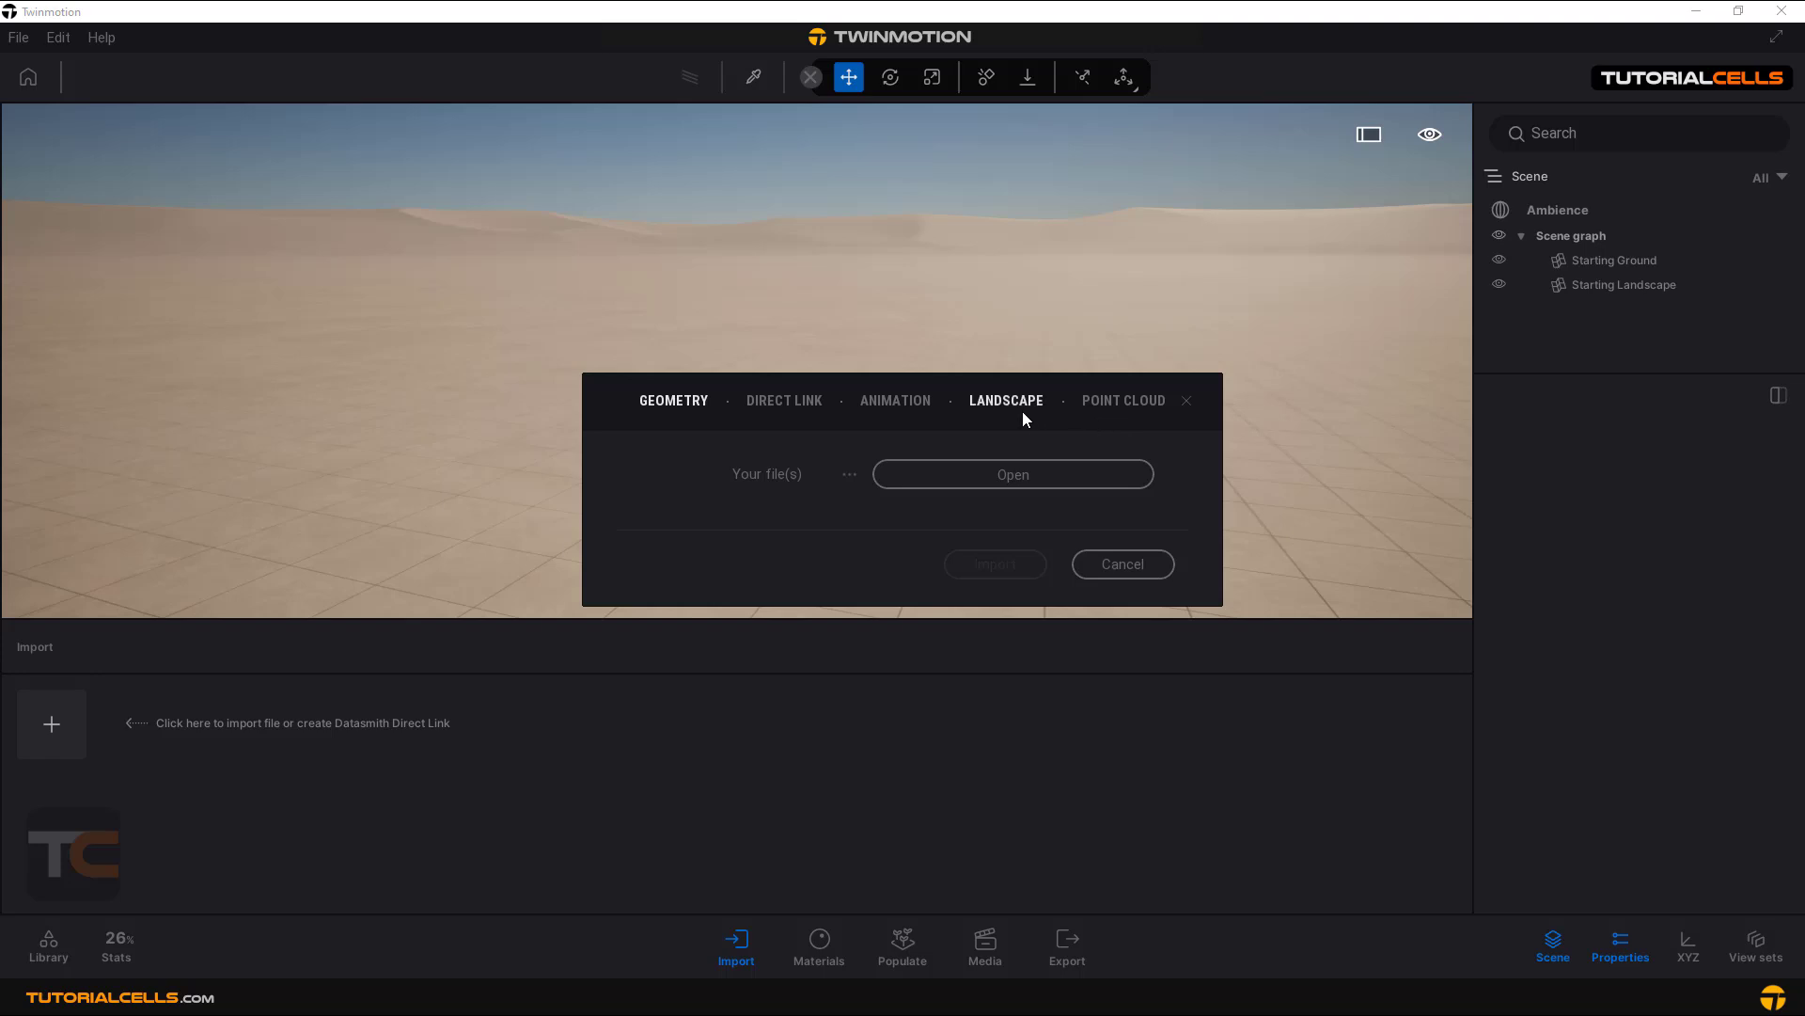
pyautogui.click(779, 404)
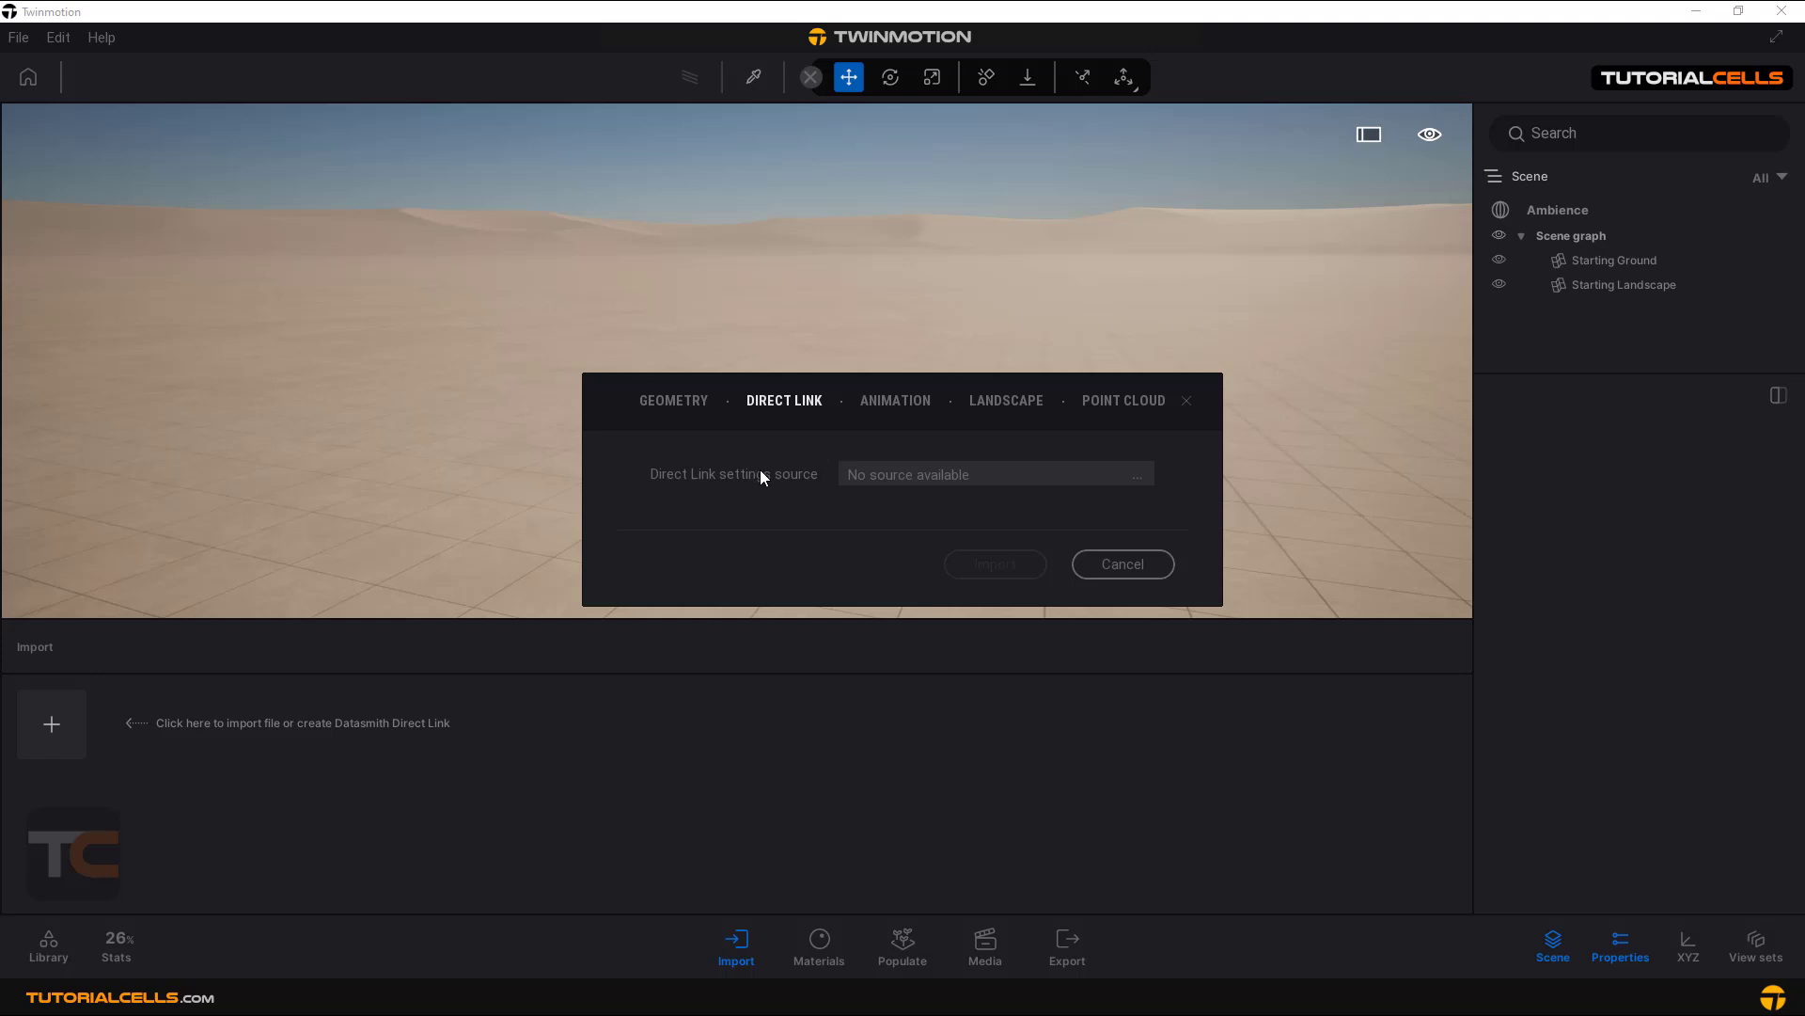
pyautogui.click(875, 414)
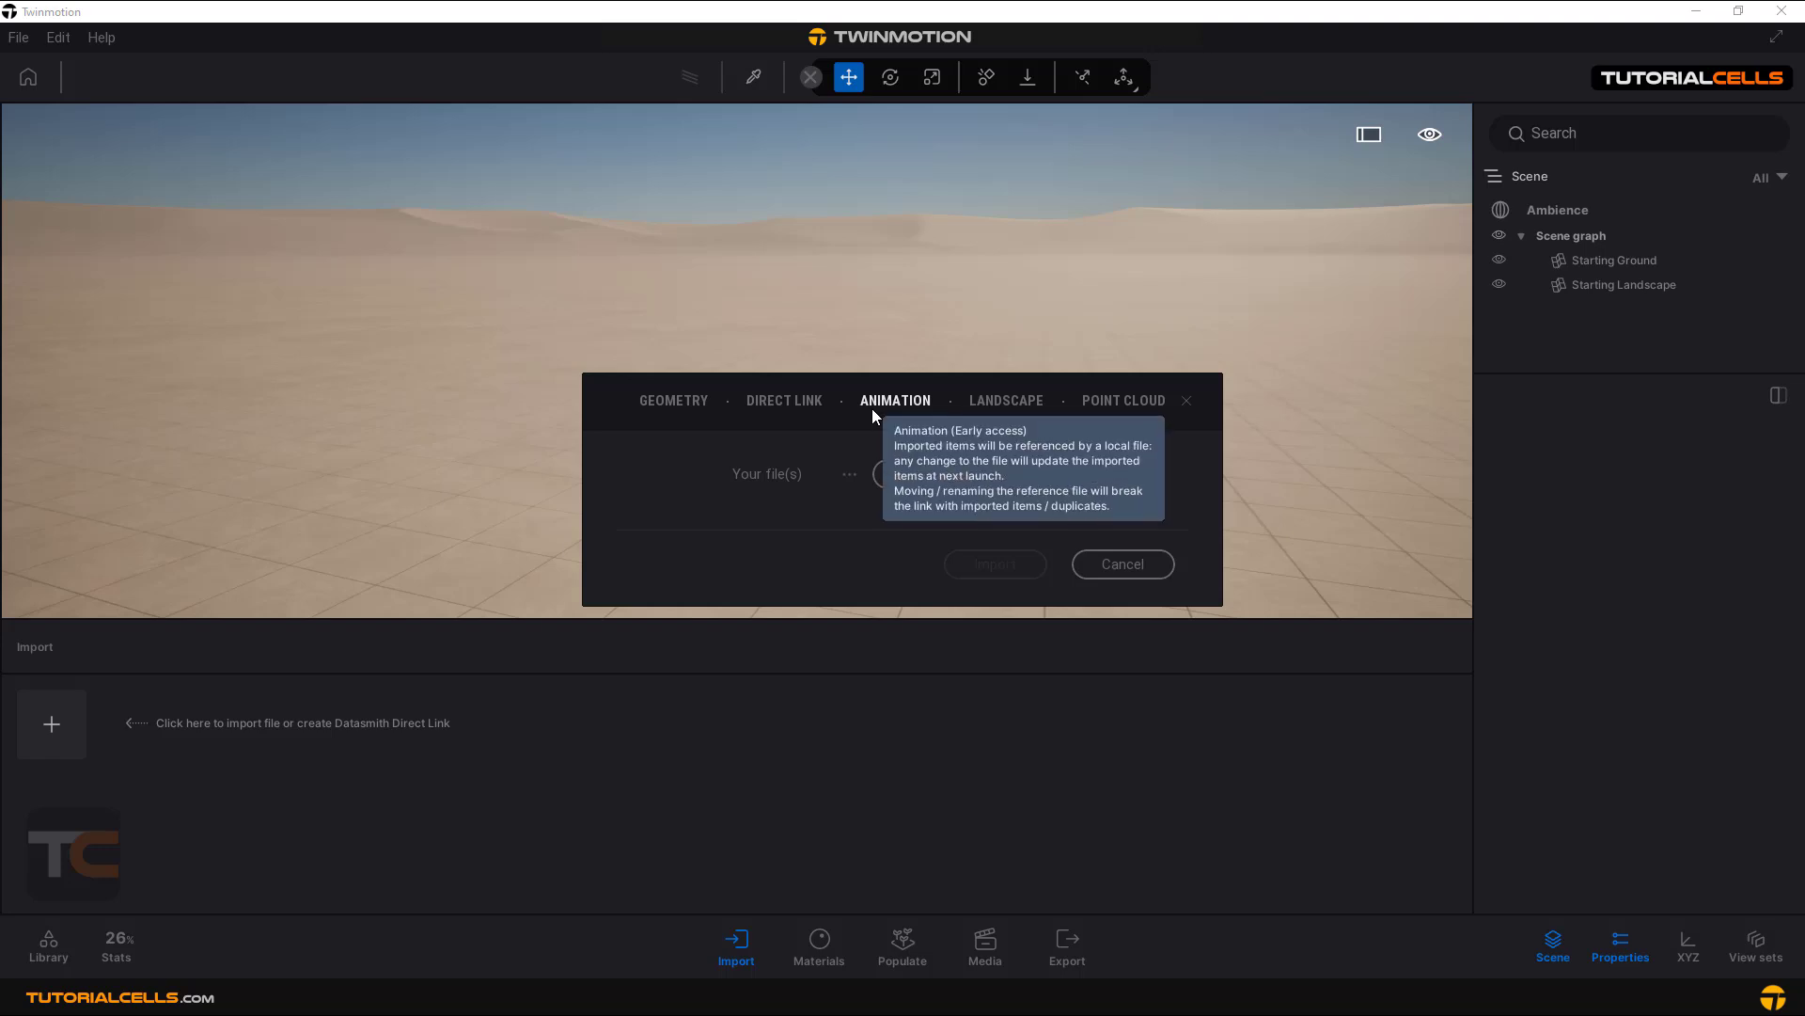
pyautogui.click(984, 408)
pyautogui.click(1094, 402)
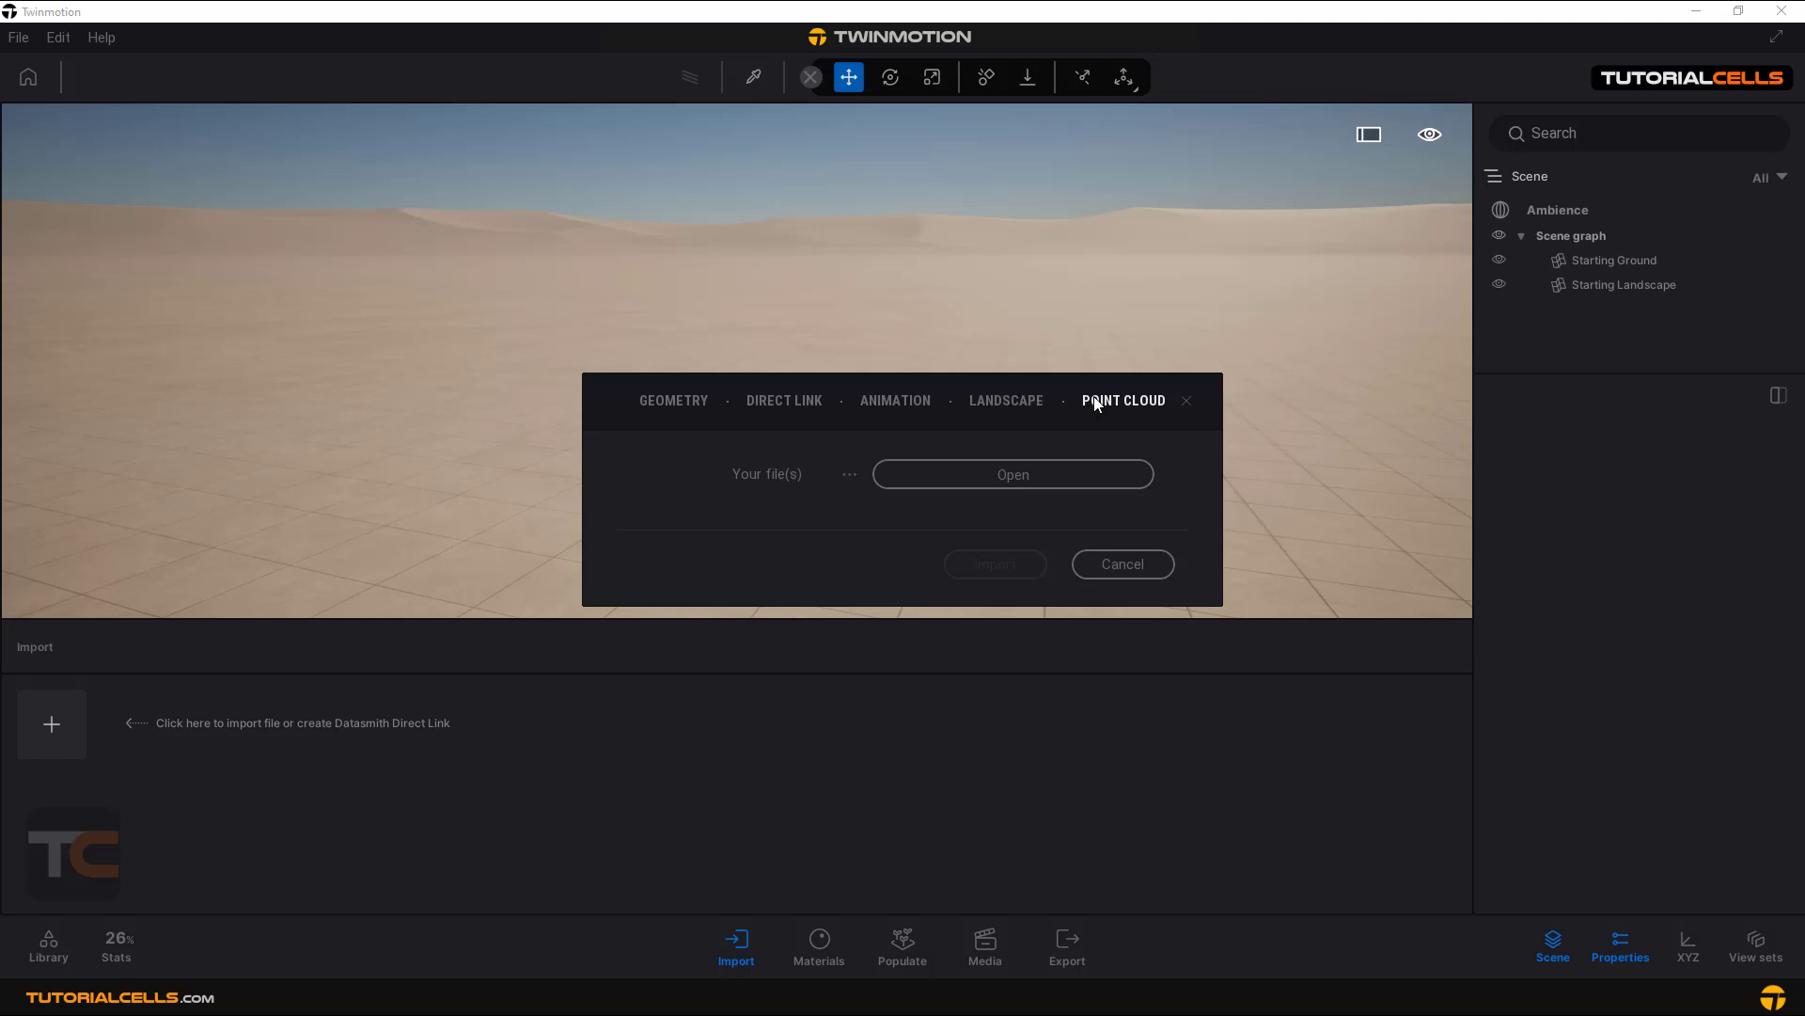
# Browse the project files folder for a geometry import and review the supported file formats, then cancel the file selection.
pyautogui.click(694, 415)
pyautogui.click(911, 474)
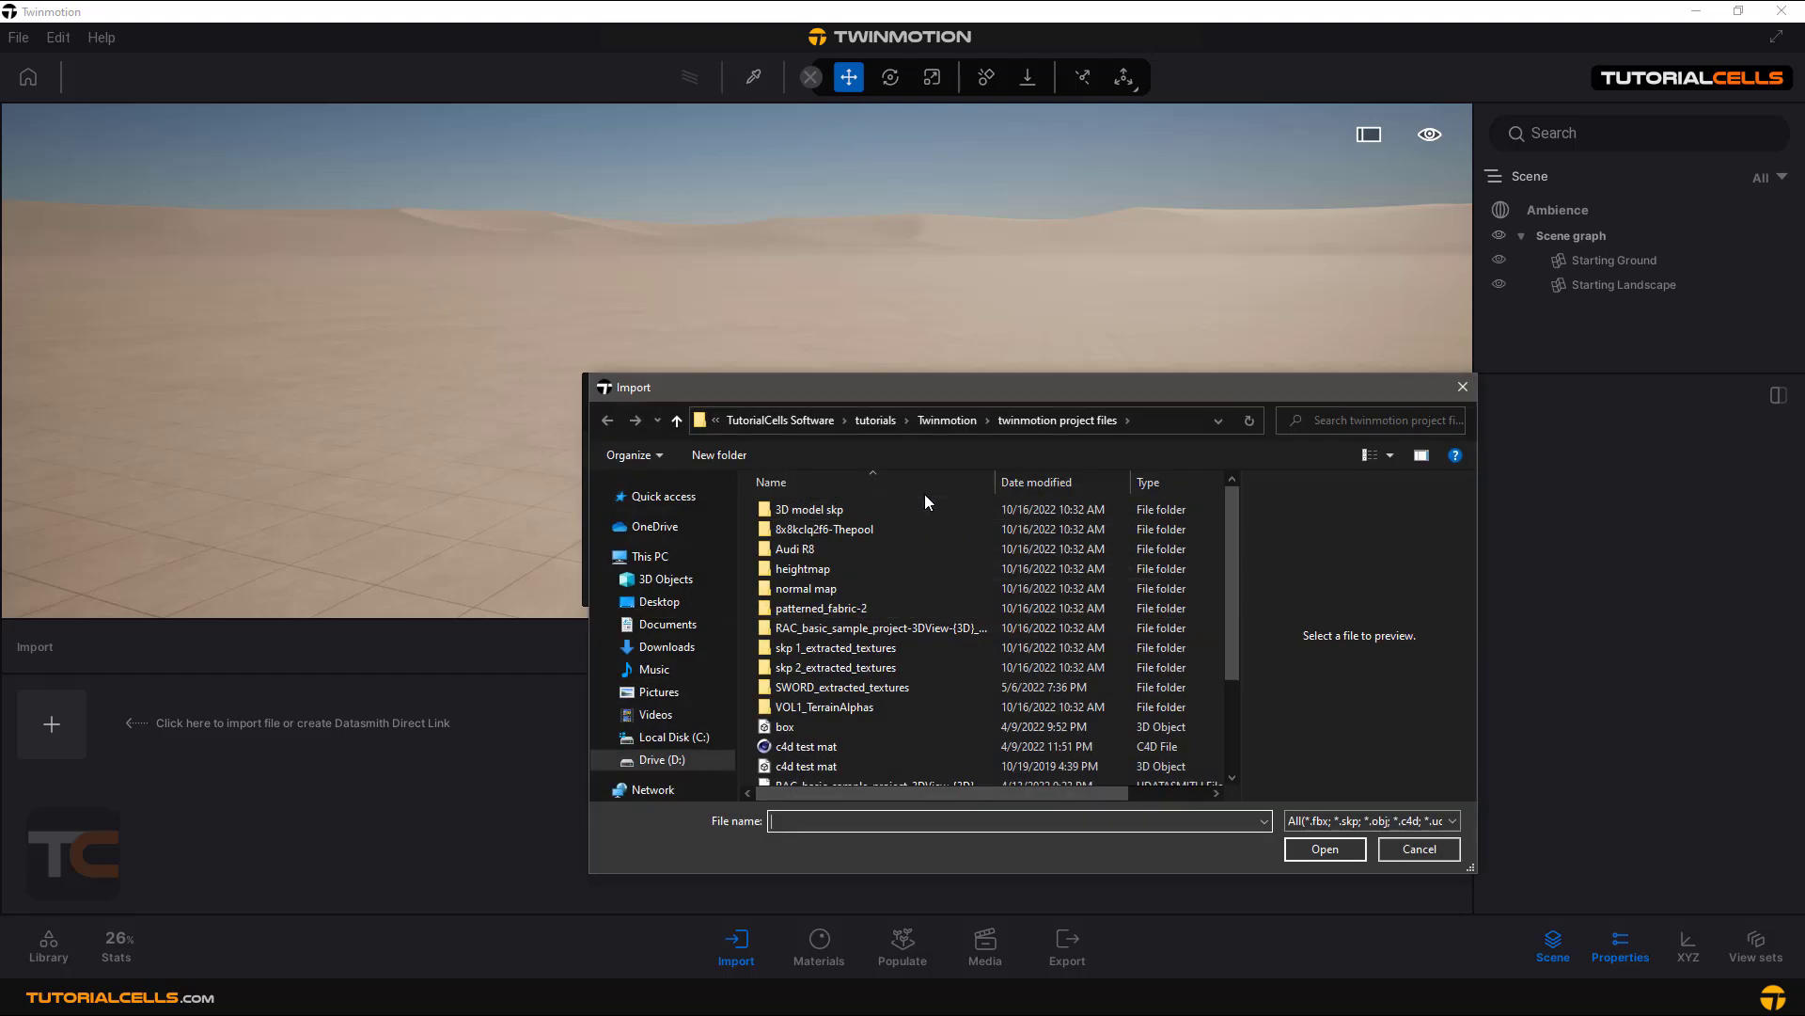
pyautogui.moveTo(926, 393); pyautogui.dragTo(814, 295)
pyautogui.scroll(-2, 887, 553)
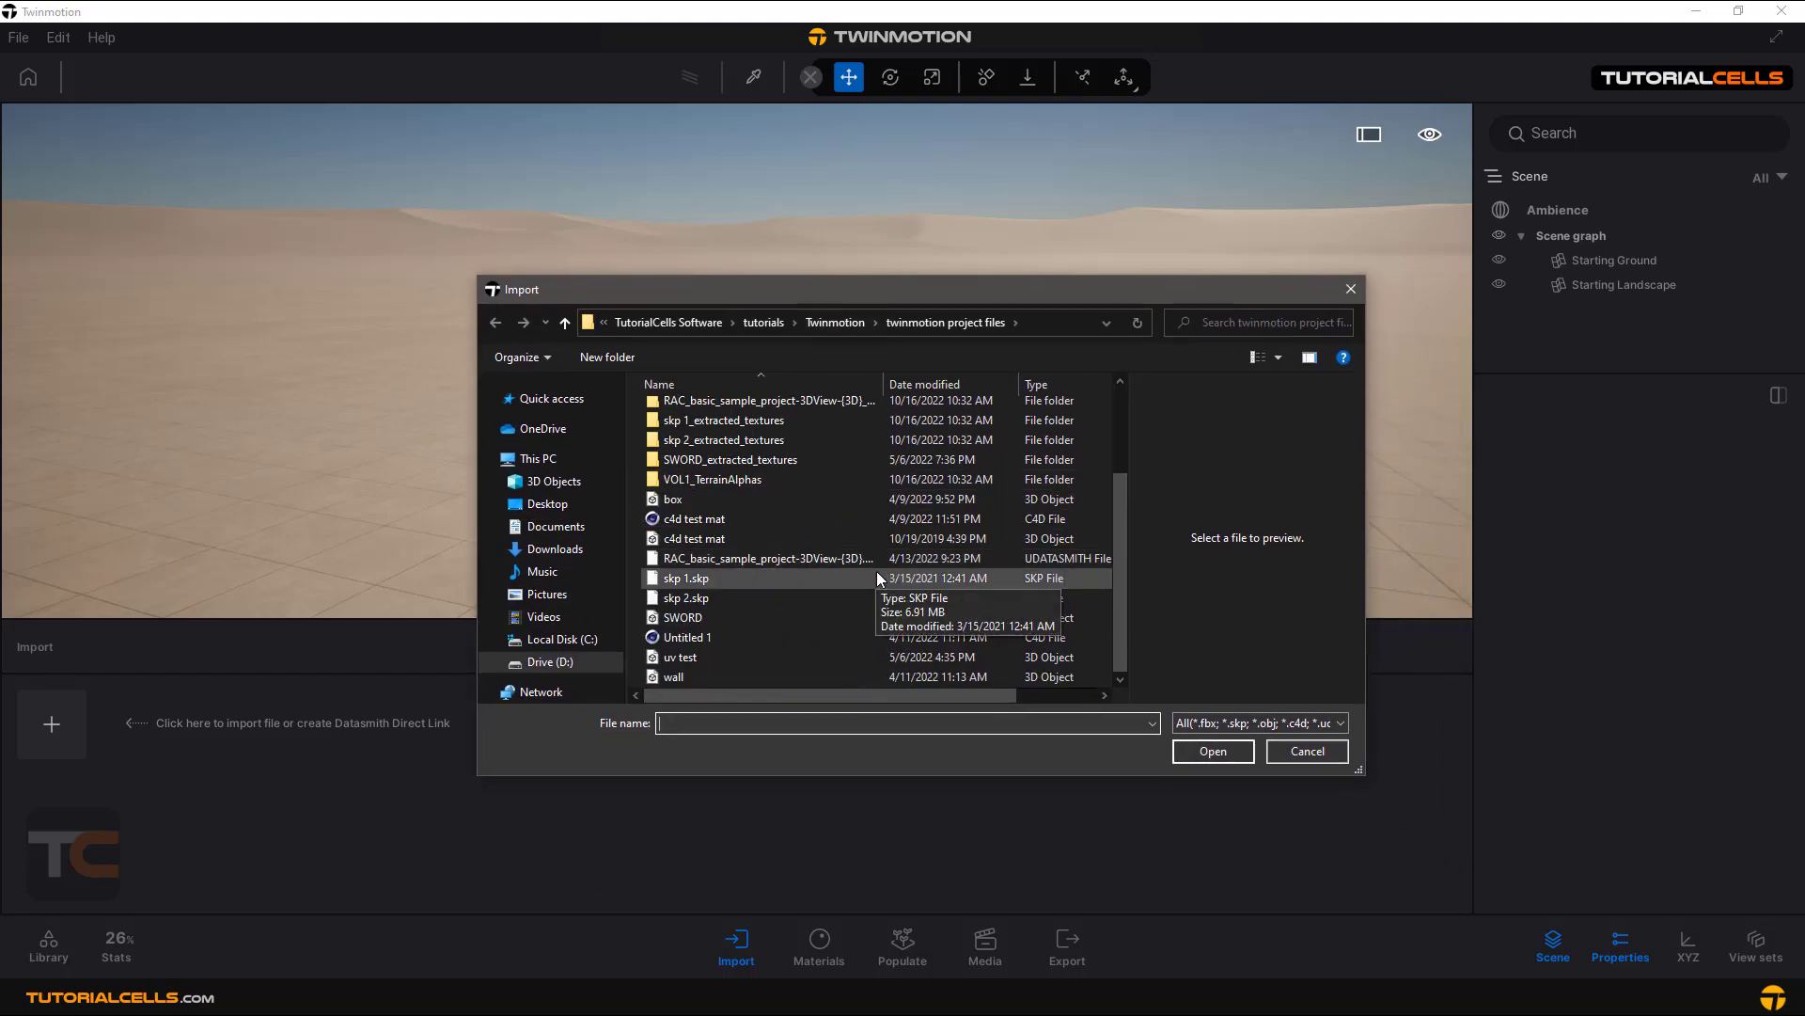
pyautogui.scroll(2, 877, 572)
pyautogui.scroll(-2, 882, 566)
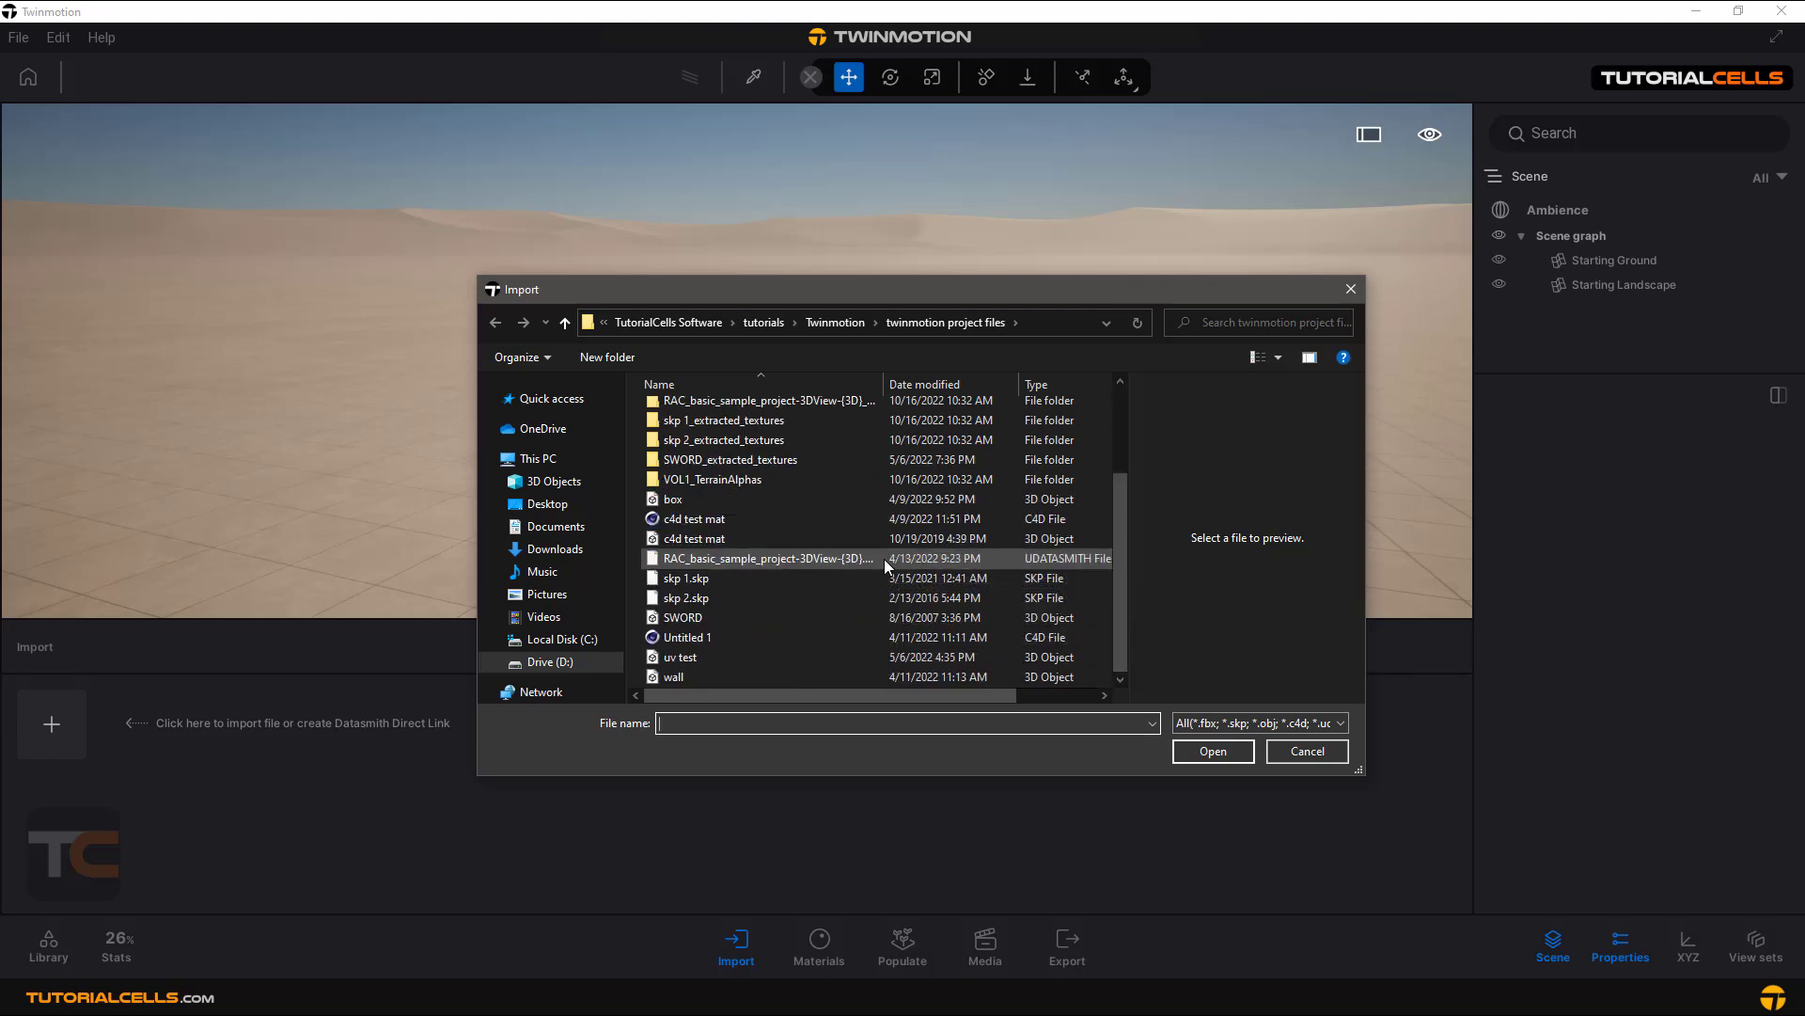
pyautogui.click(1222, 722)
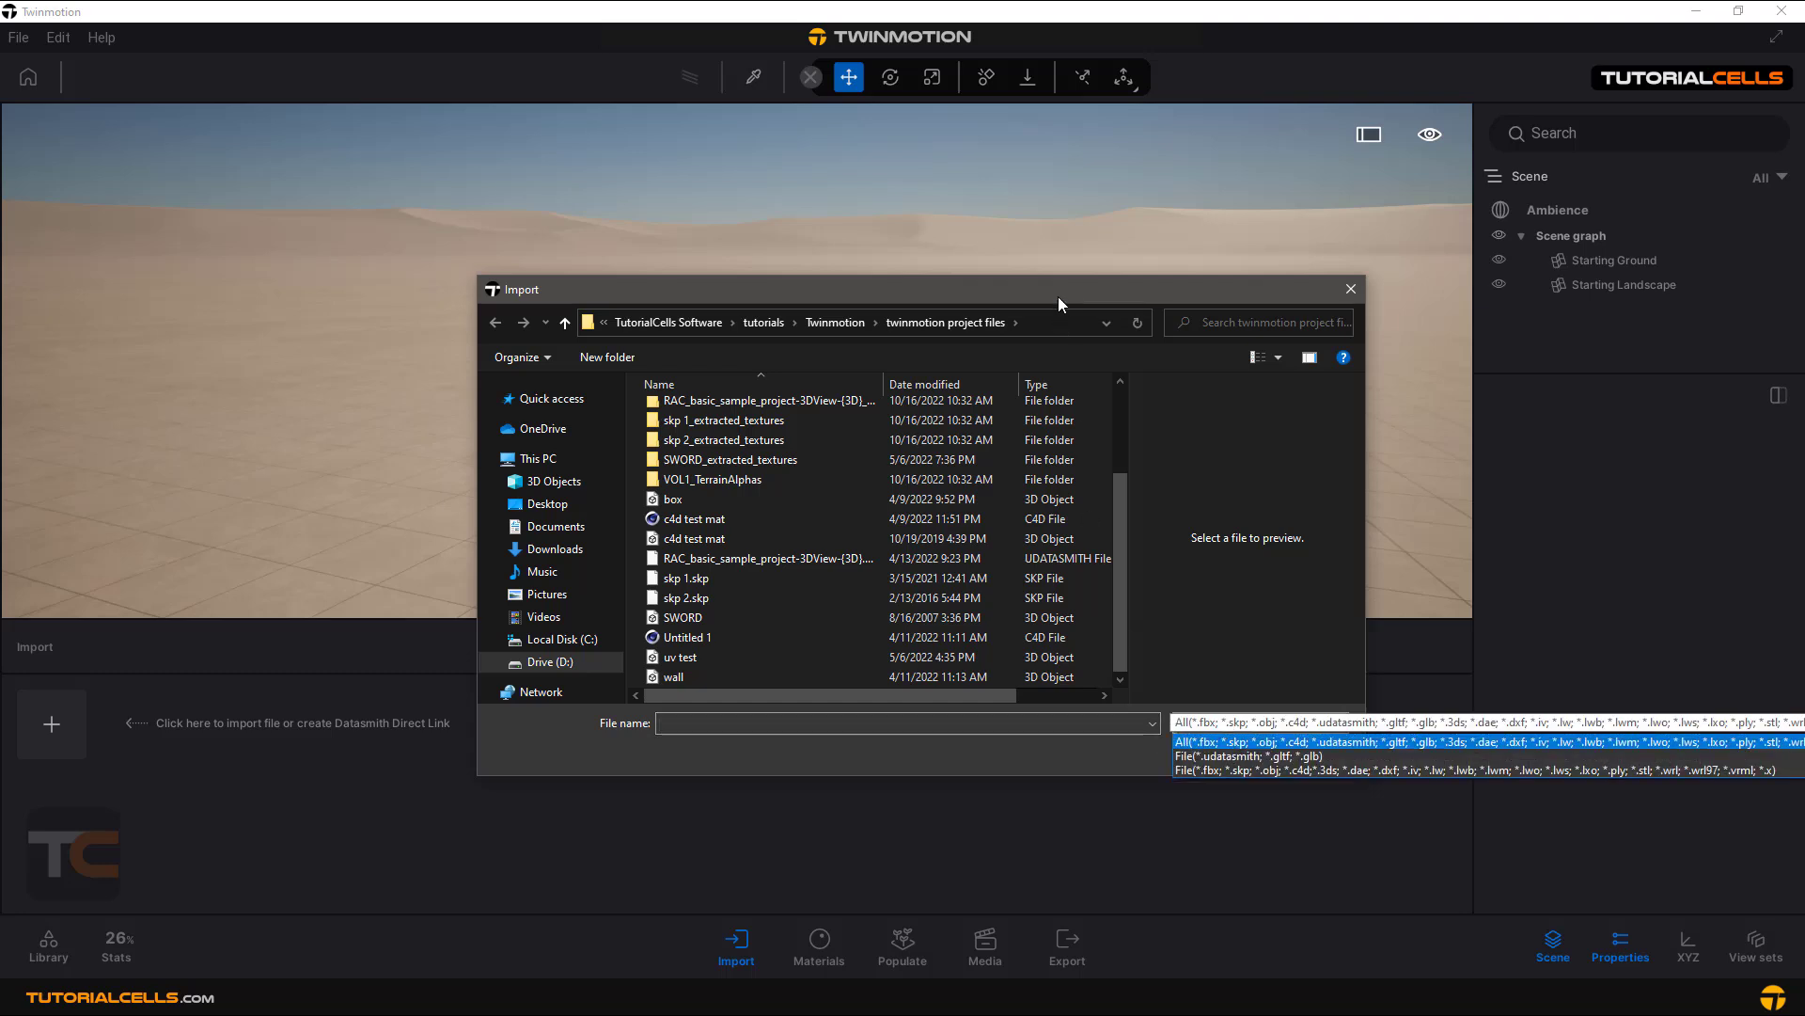
pyautogui.click(997, 288)
pyautogui.moveTo(899, 290); pyautogui.dragTo(639, 256)
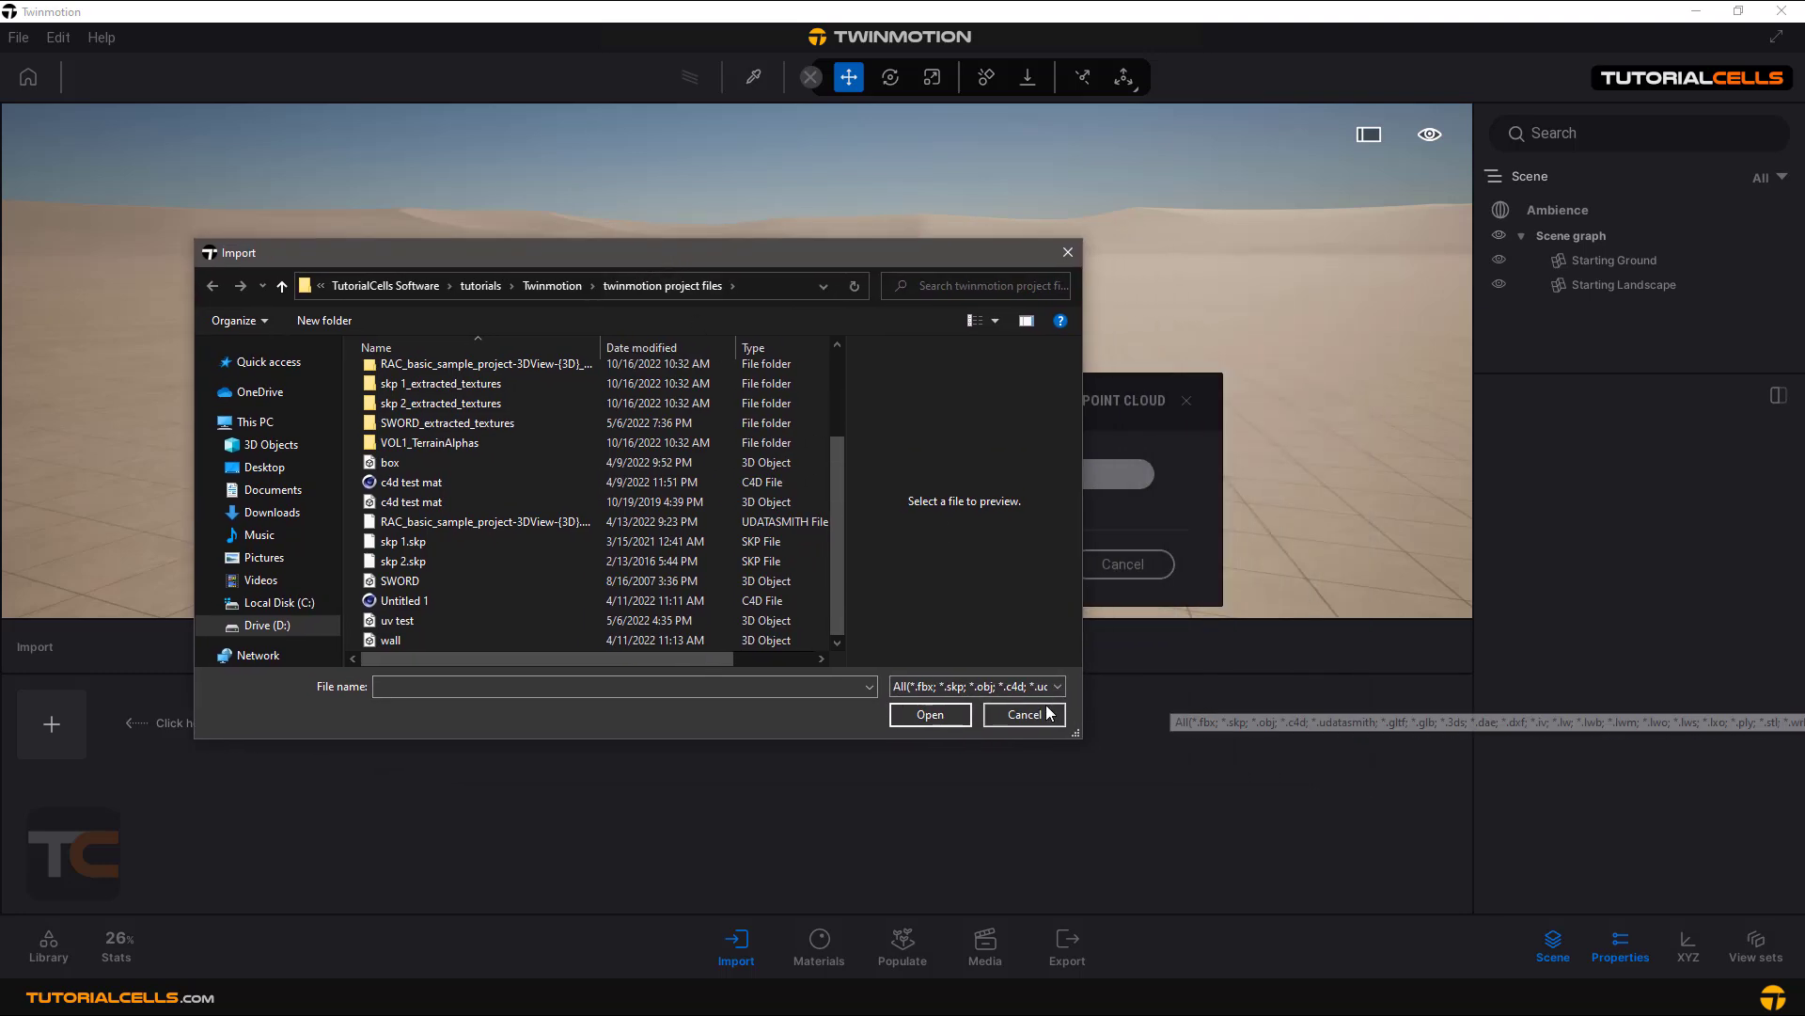
pyautogui.click(1021, 687)
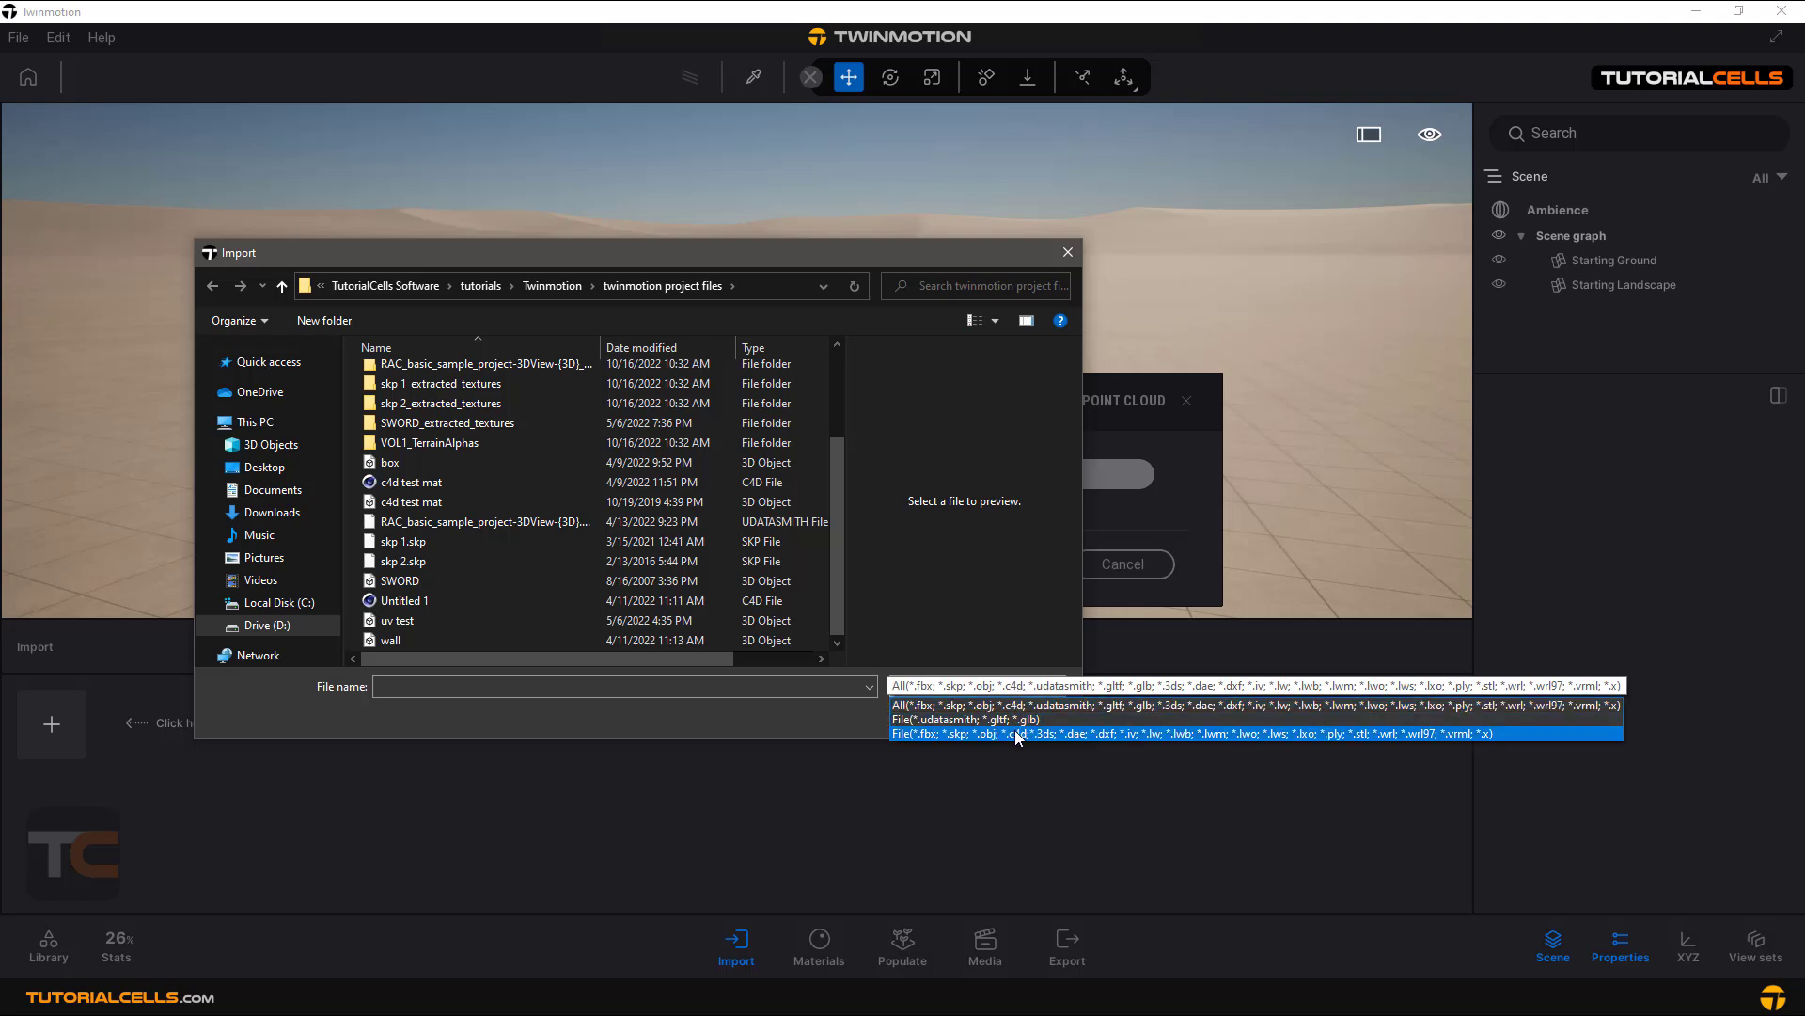
pyautogui.click(838, 730)
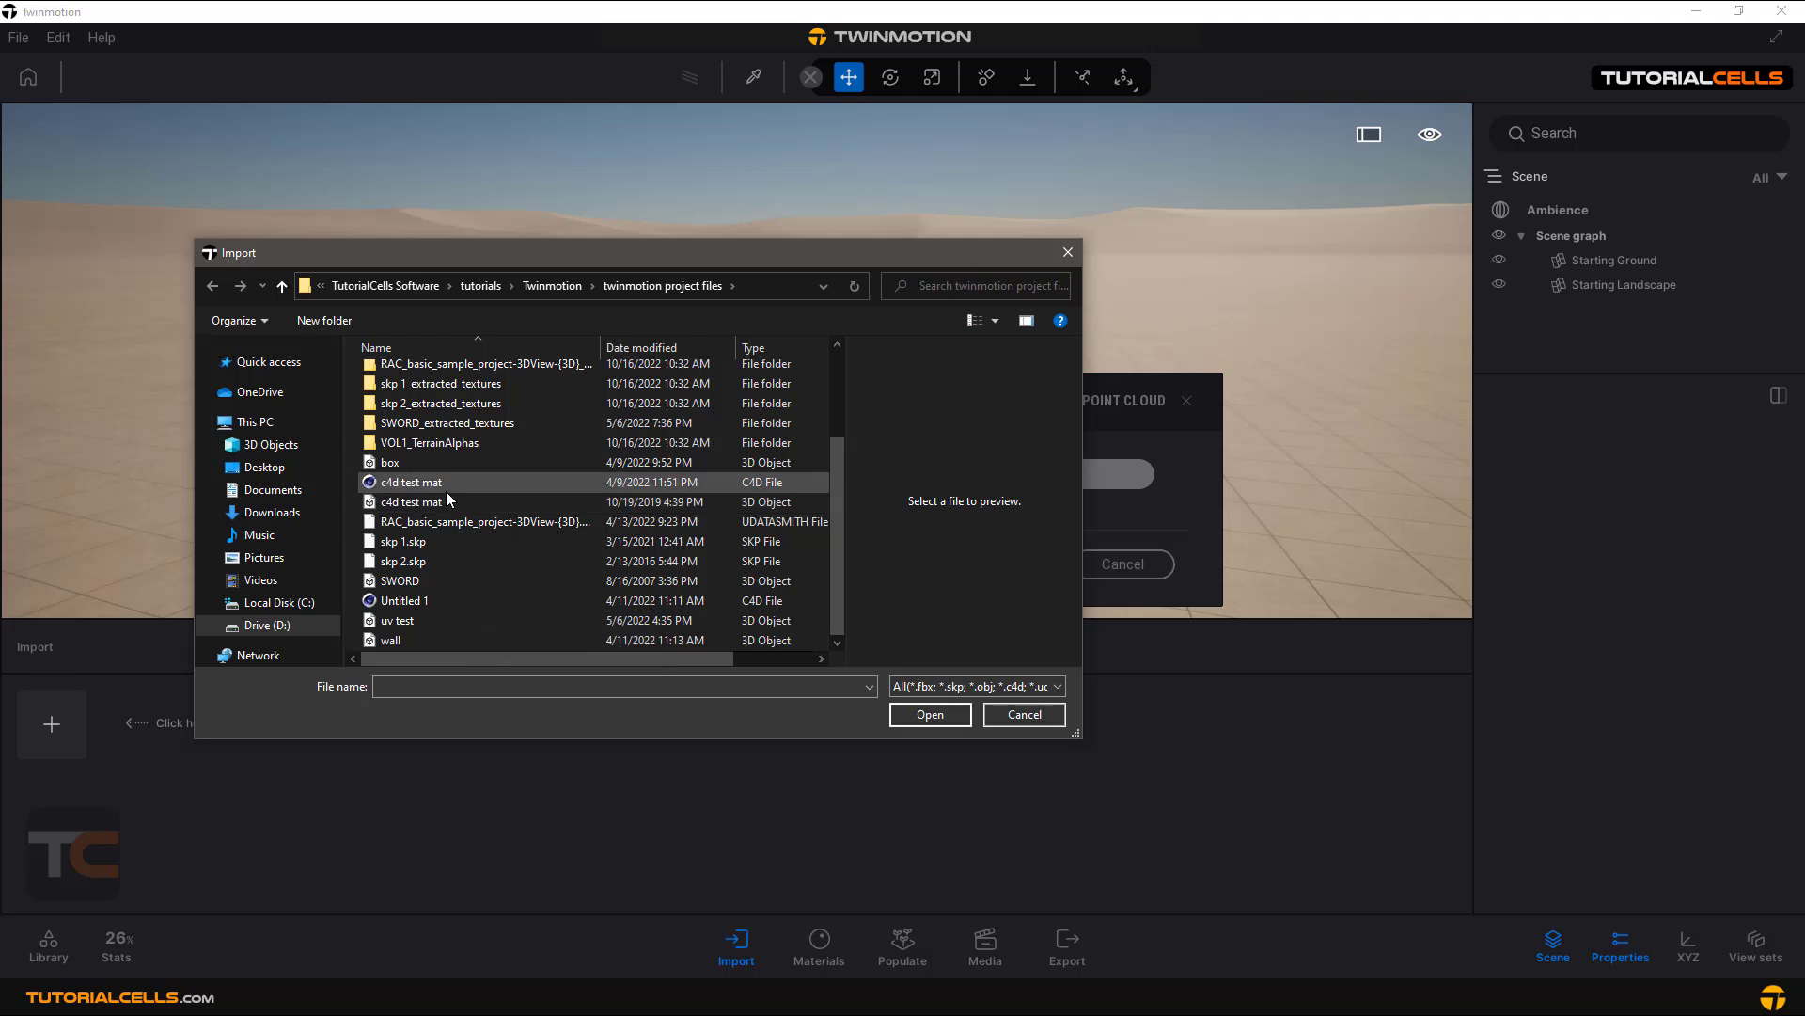
pyautogui.click(995, 712)
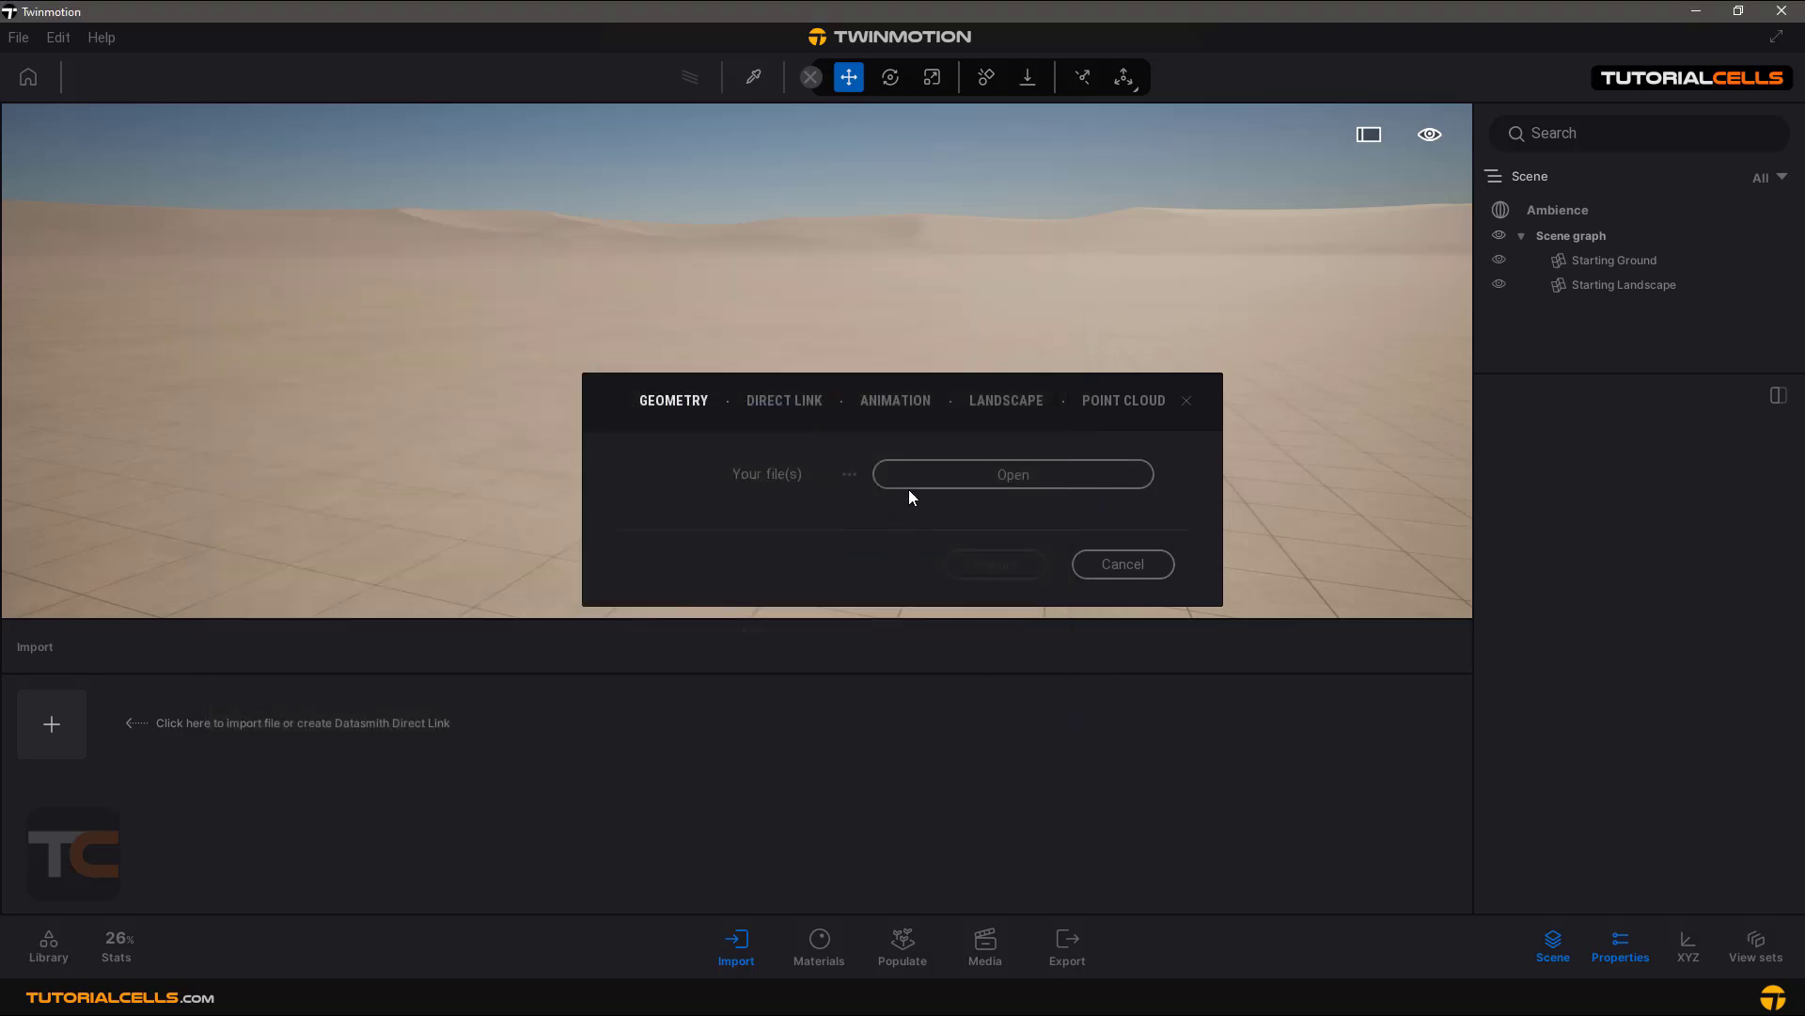
# Choose the C4D file c4d test mat for geometry import, examine the import options and Collapse choices, and cancel the import.
pyautogui.click(917, 477)
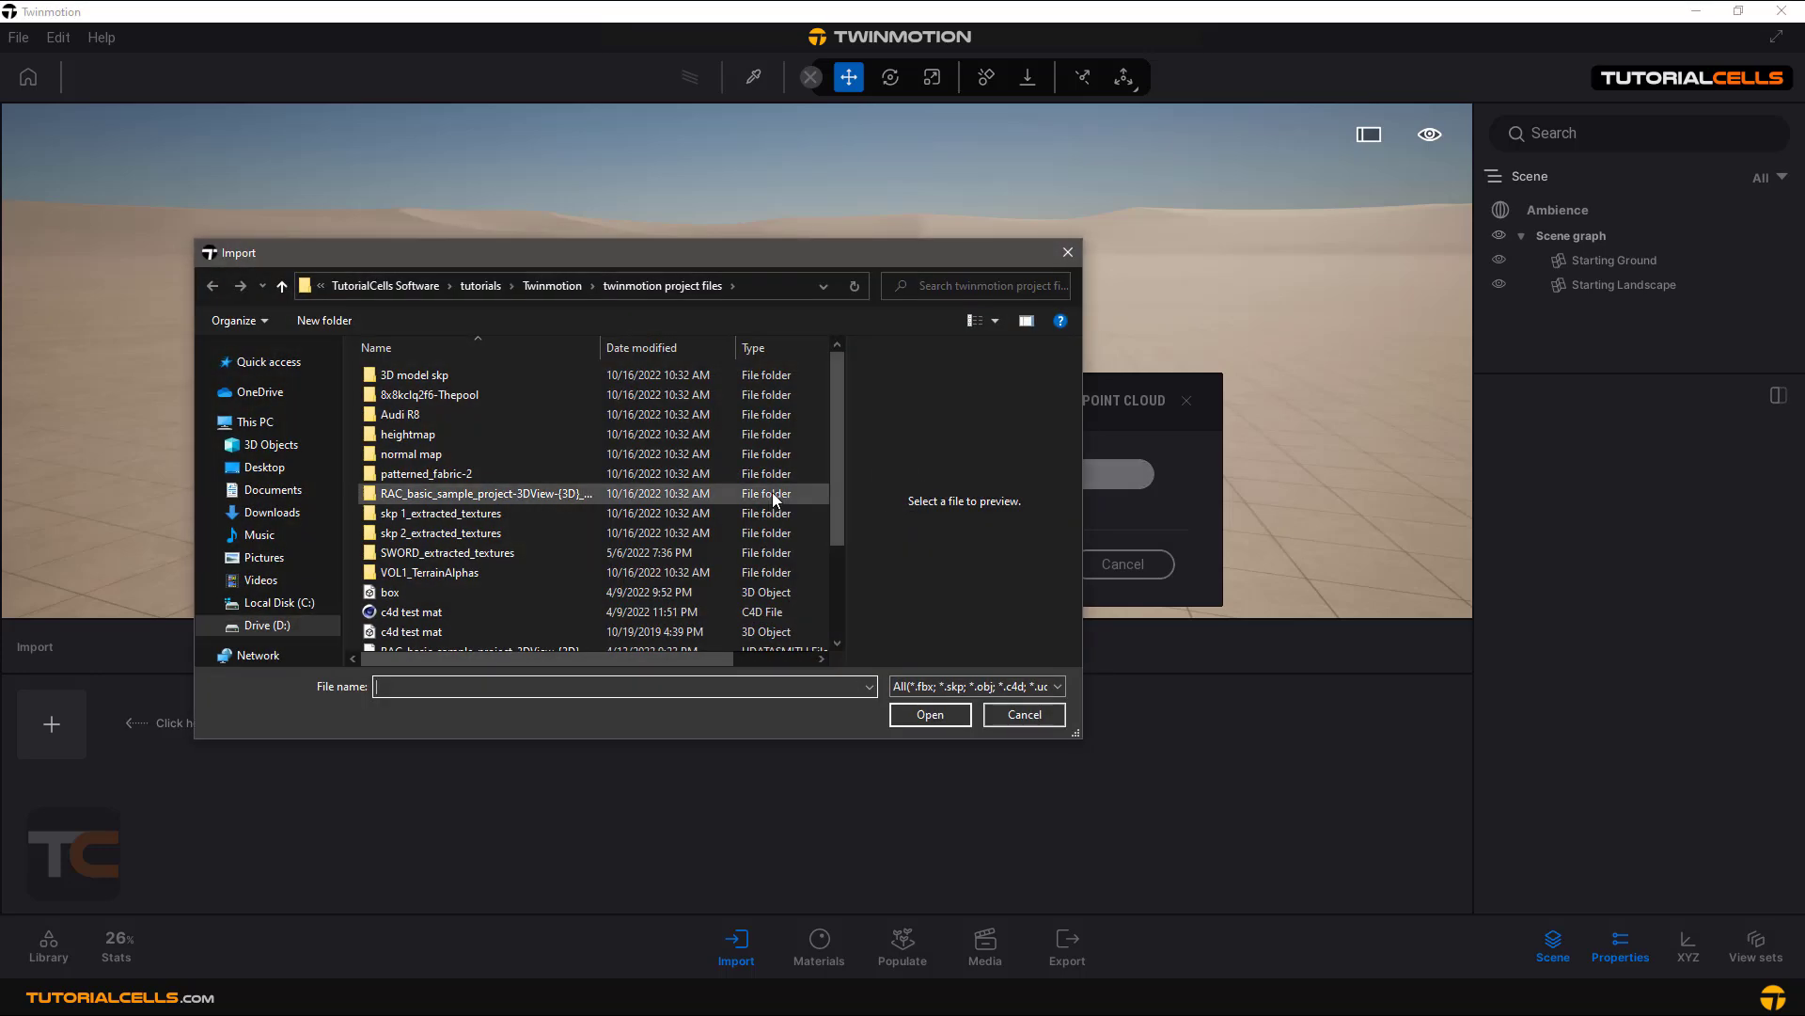
pyautogui.click(458, 611)
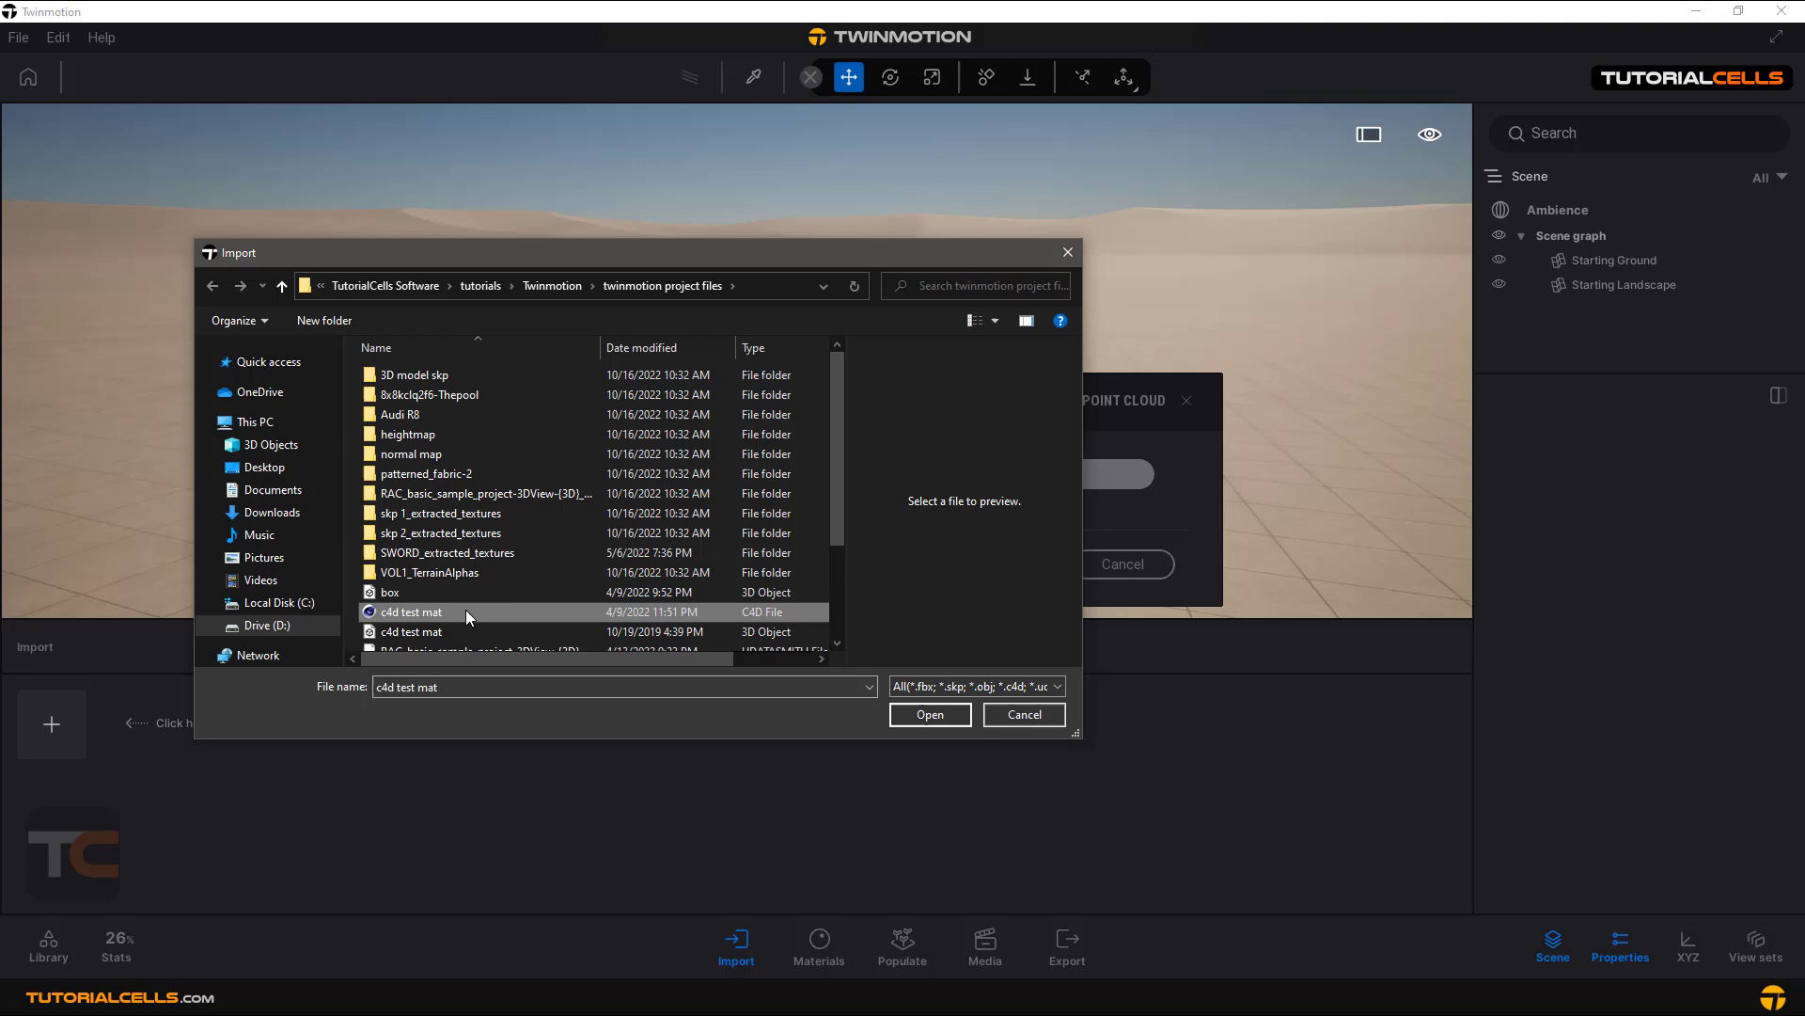
pyautogui.click(929, 714)
pyautogui.moveTo(627, 404); pyautogui.dragTo(576, 280)
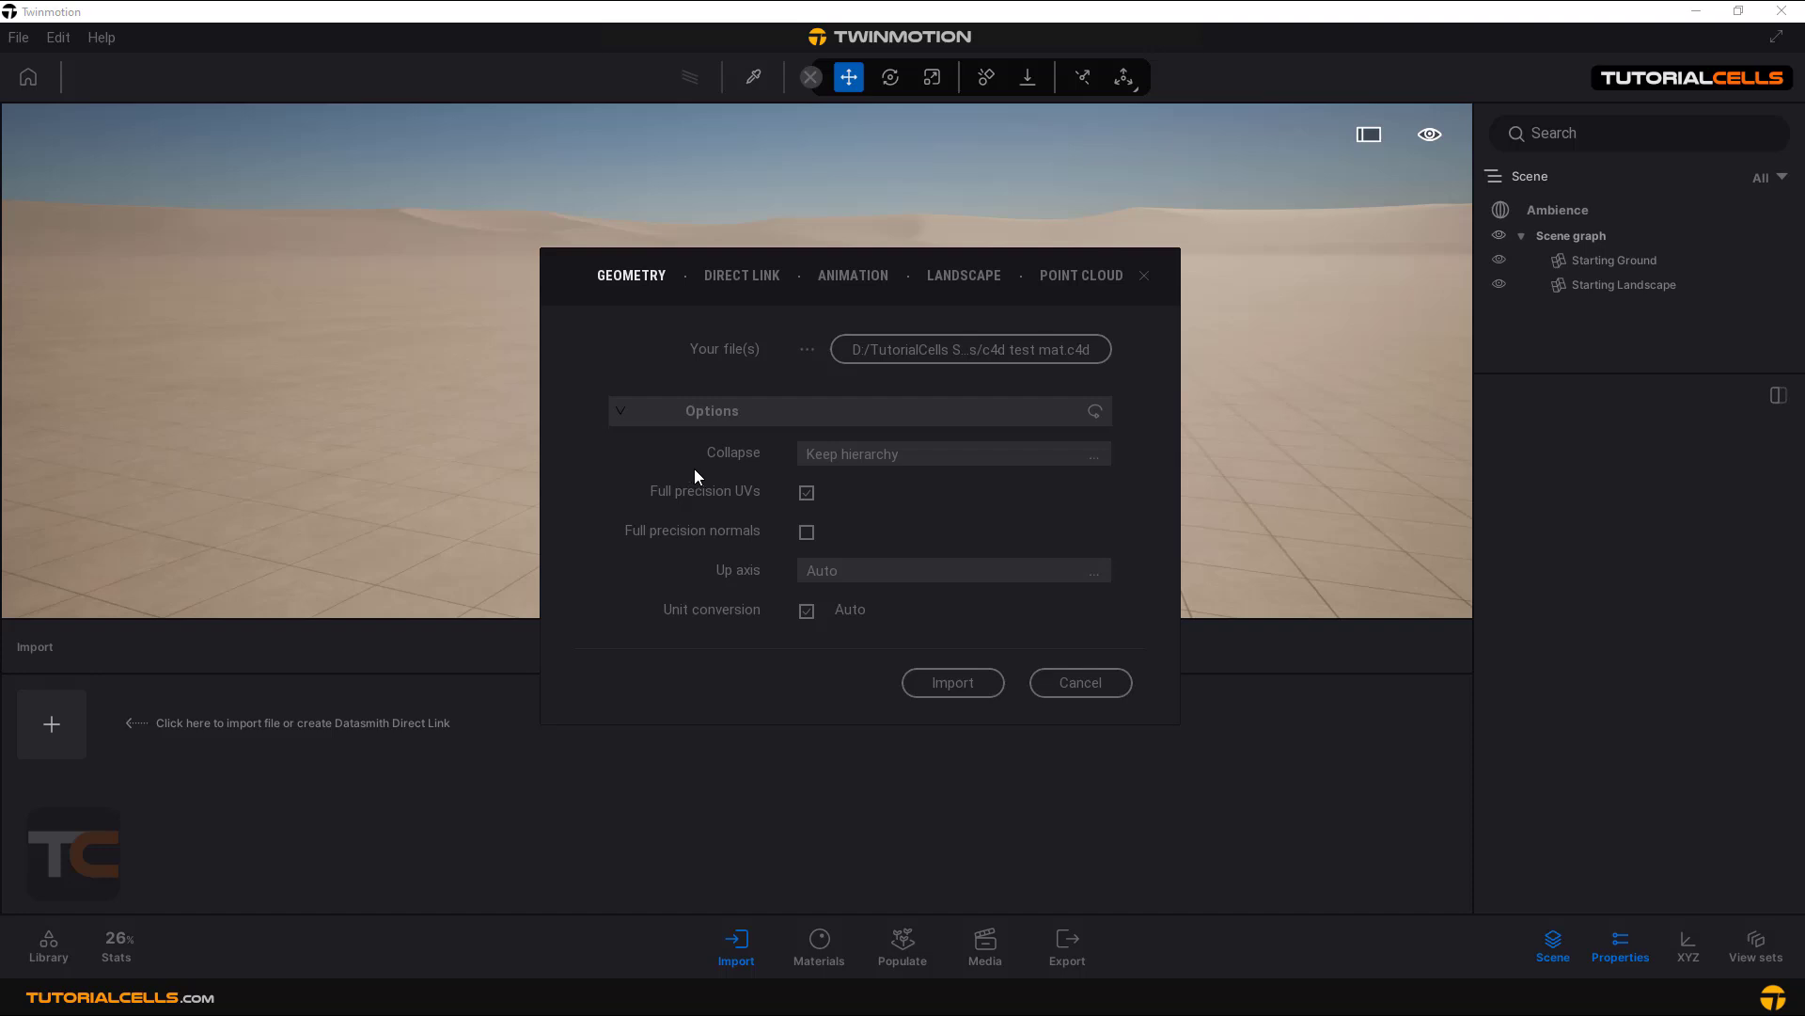
pyautogui.click(730, 412)
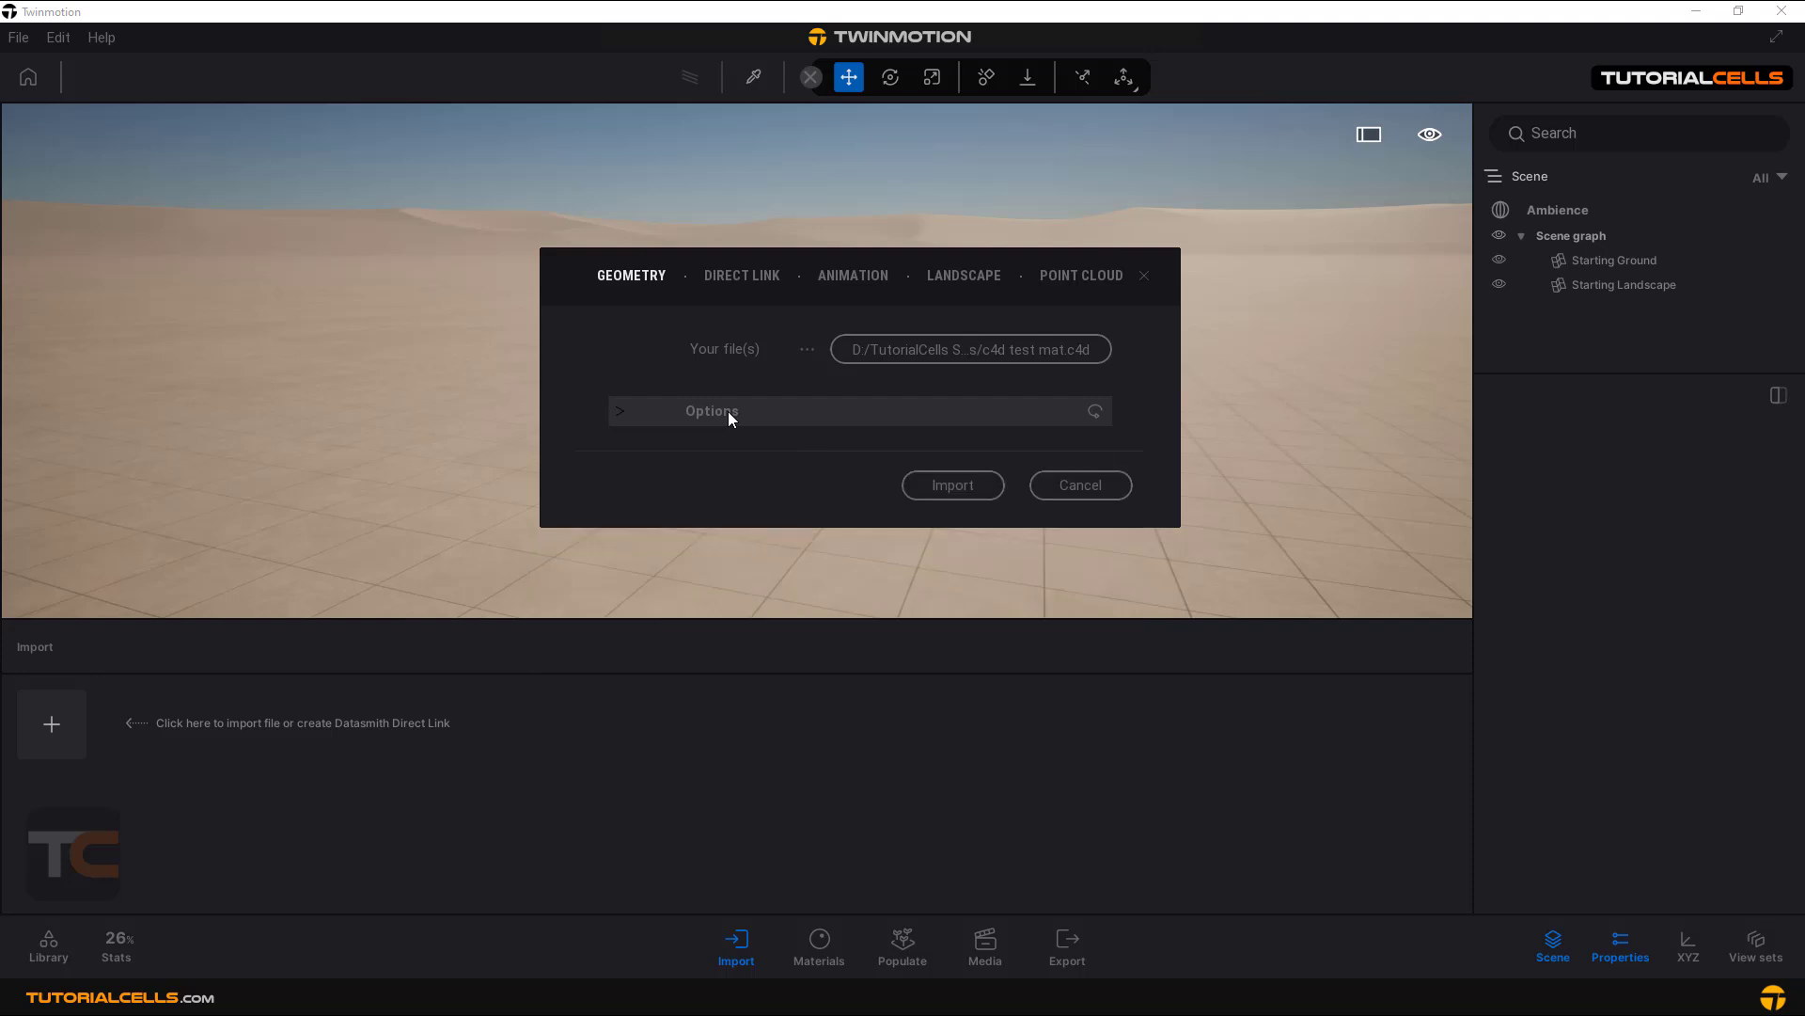
pyautogui.click(732, 414)
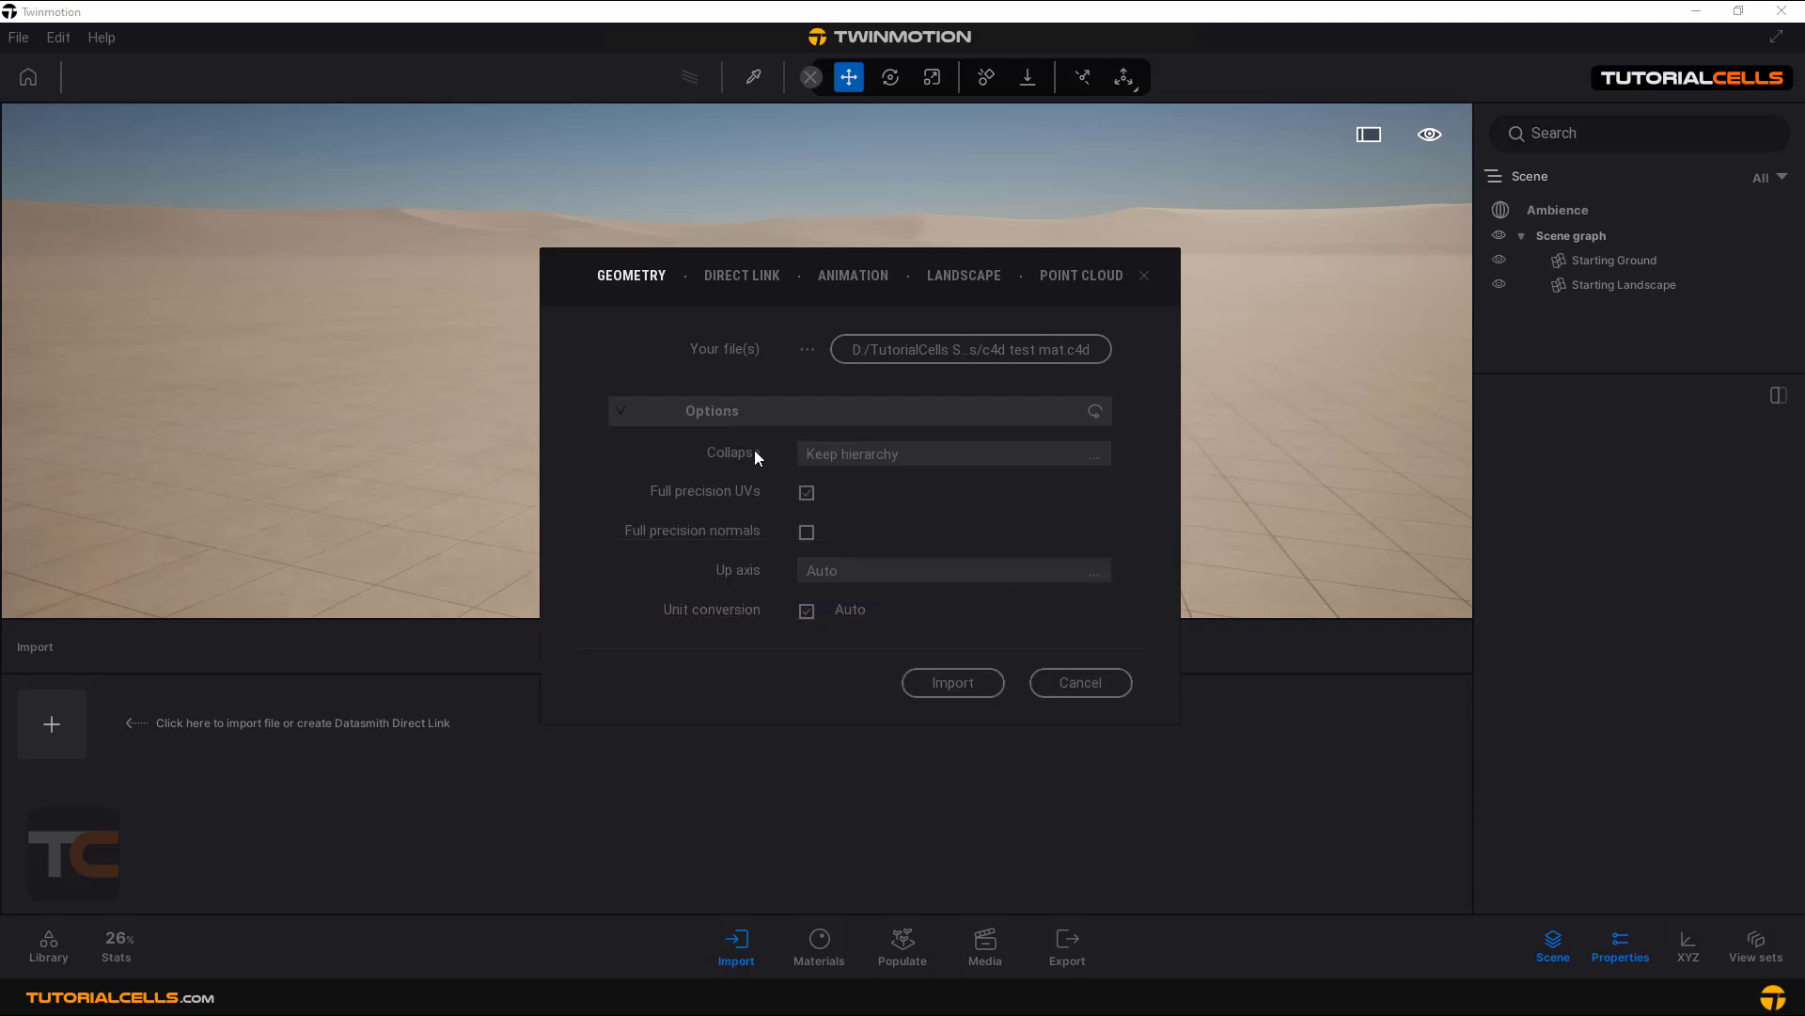
pyautogui.click(890, 453)
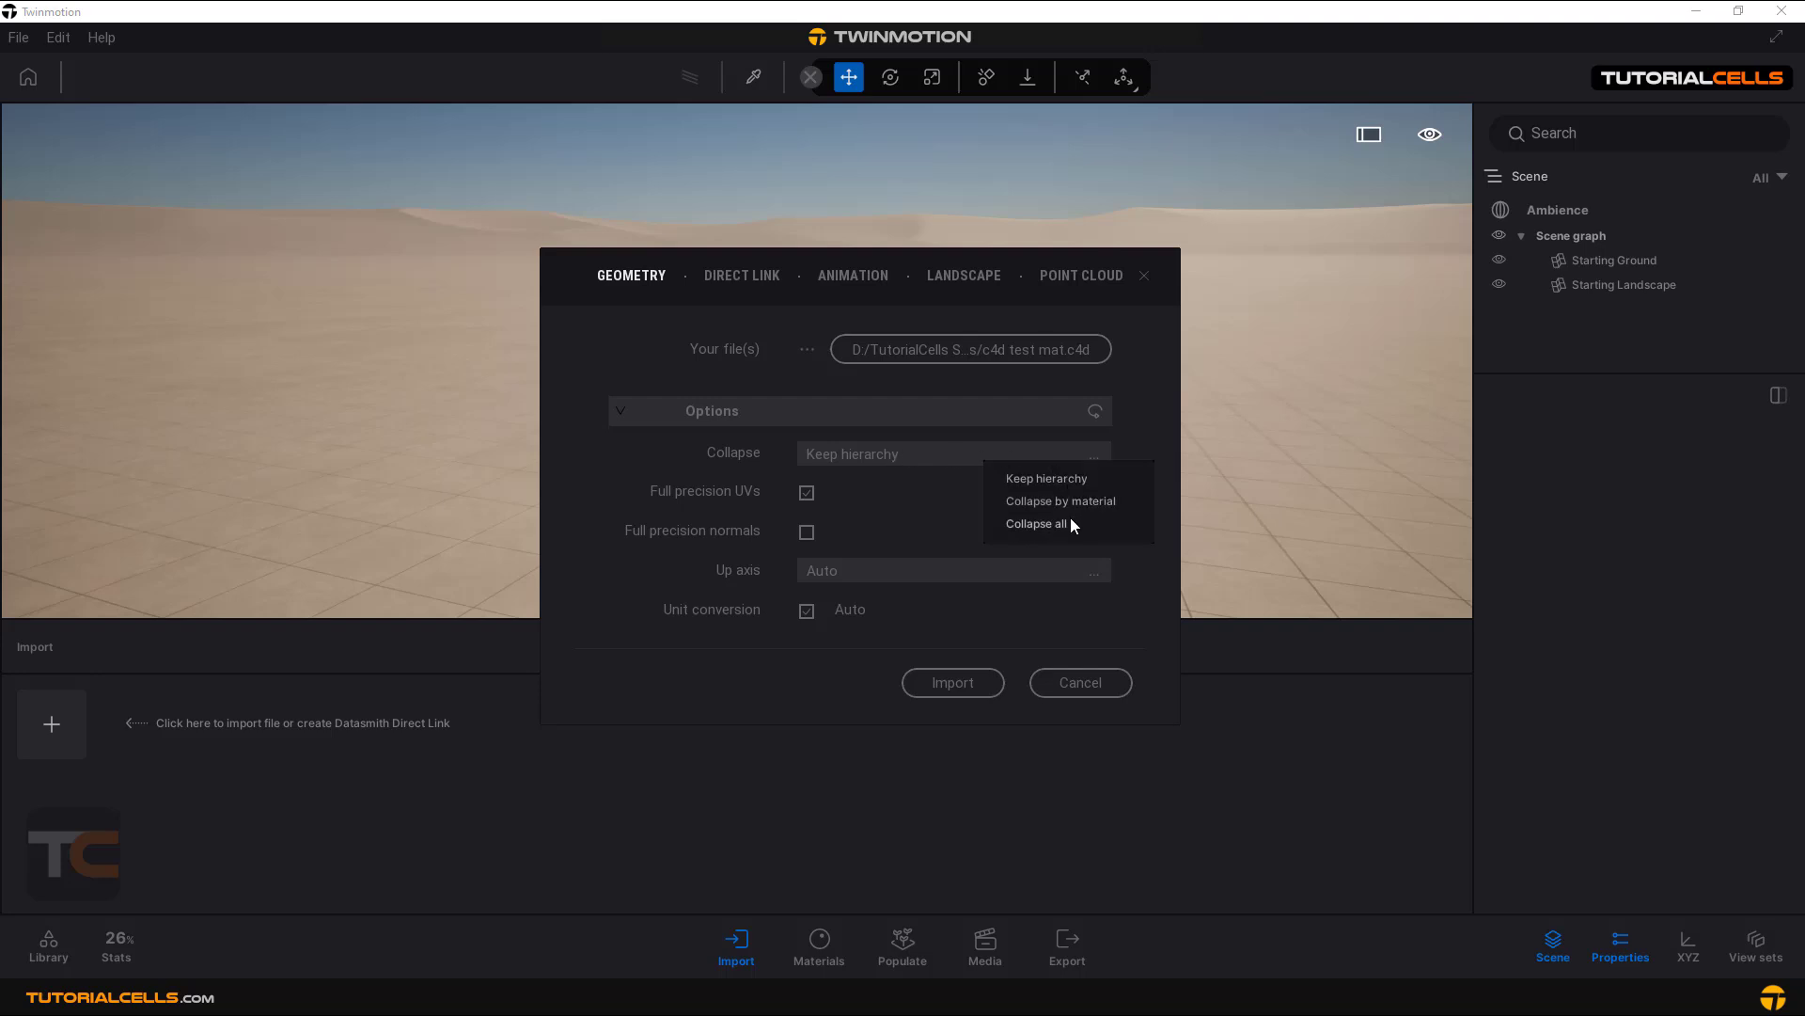
pyautogui.click(893, 508)
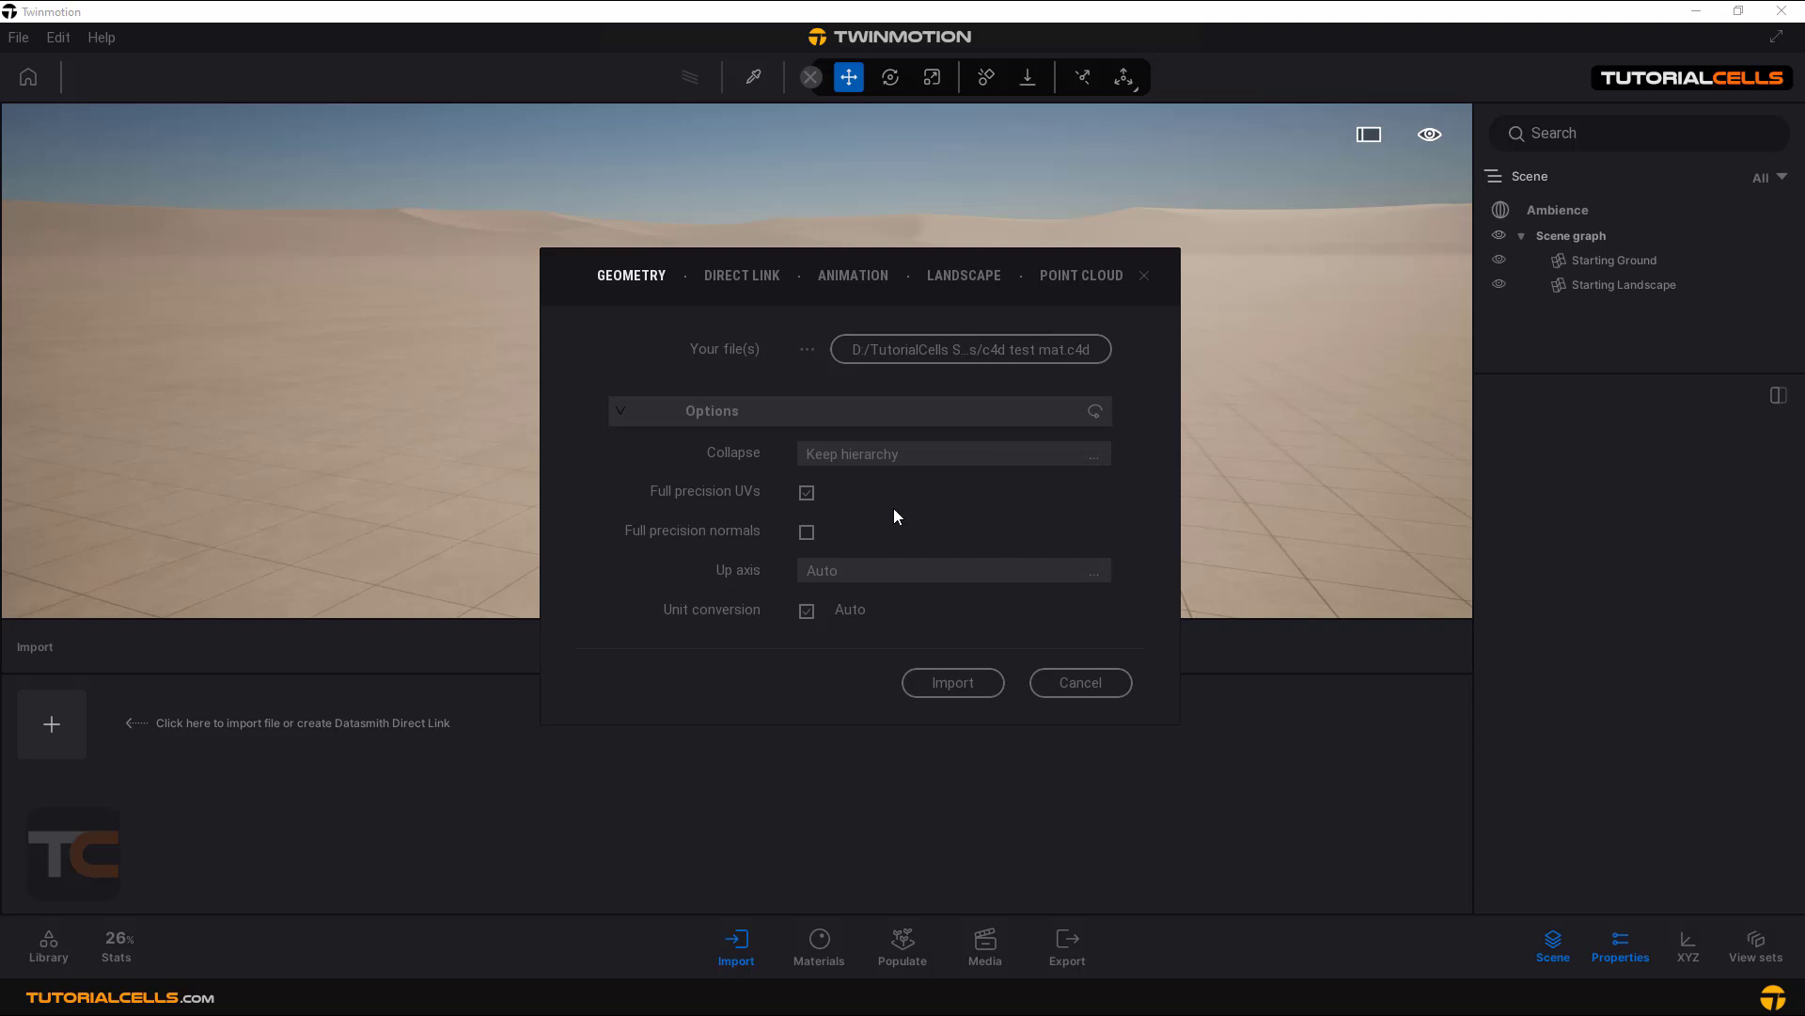
pyautogui.click(1046, 682)
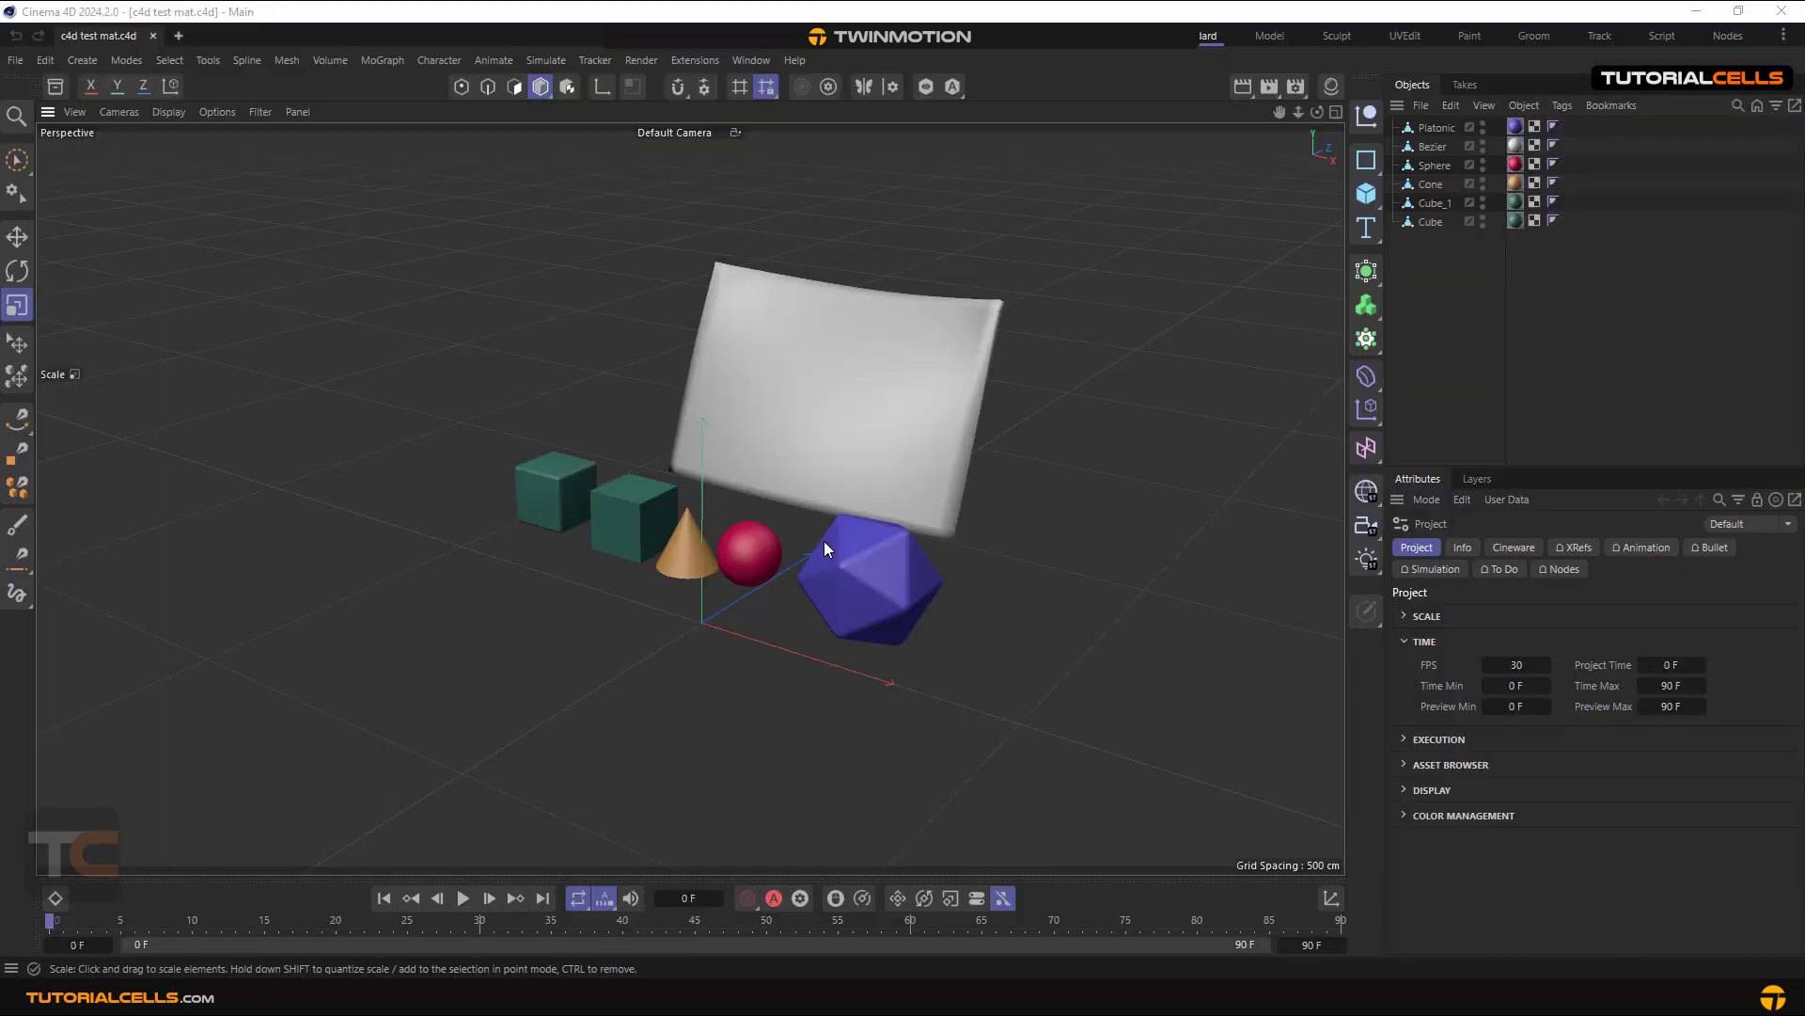
# Switch to Cinema 4D and check which shapes in the c4d test mat scene match the listed objects, then clear the selection.
pyautogui.moveTo(842, 538)
pyautogui.keyDown('alt'); pyautogui.mouseDown()
pyautogui.moveTo(782, 482)
pyautogui.moveTo(850, 511)
pyautogui.mouseUp(); pyautogui.keyUp('alt')
pyautogui.click(1435, 166)
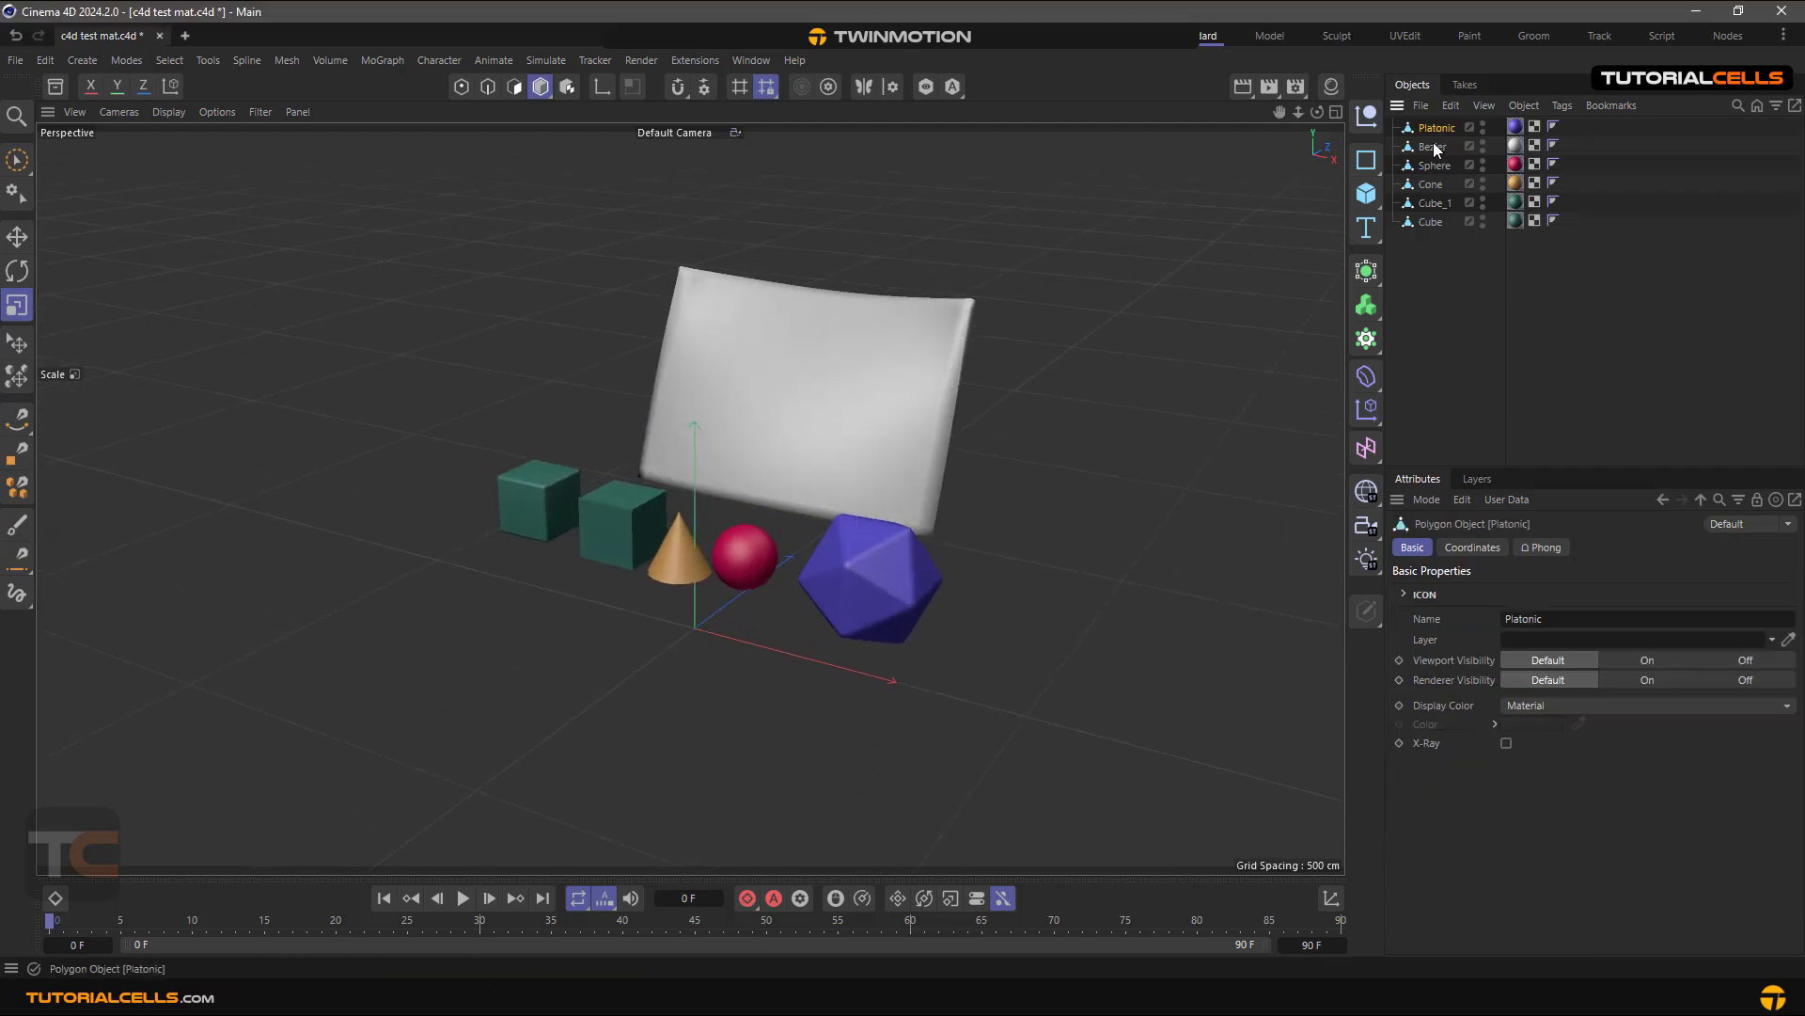
pyautogui.click(1429, 185)
pyautogui.click(1430, 222)
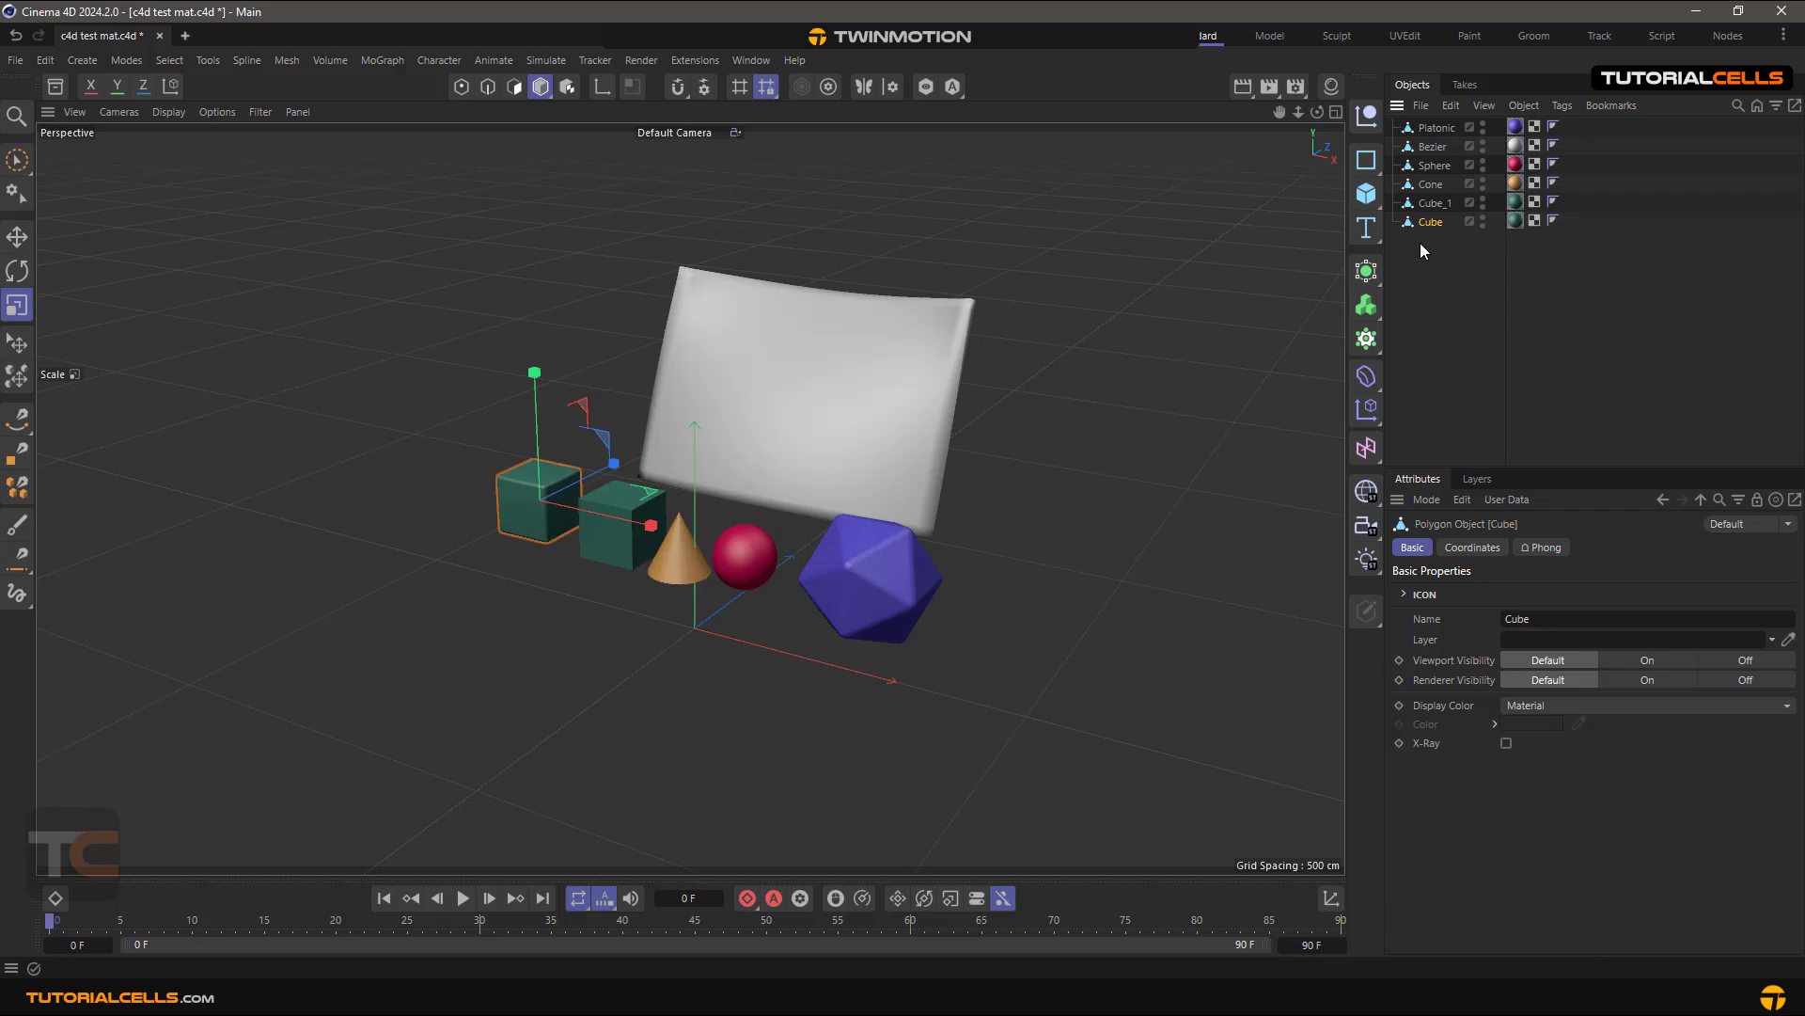
pyautogui.click(1427, 252)
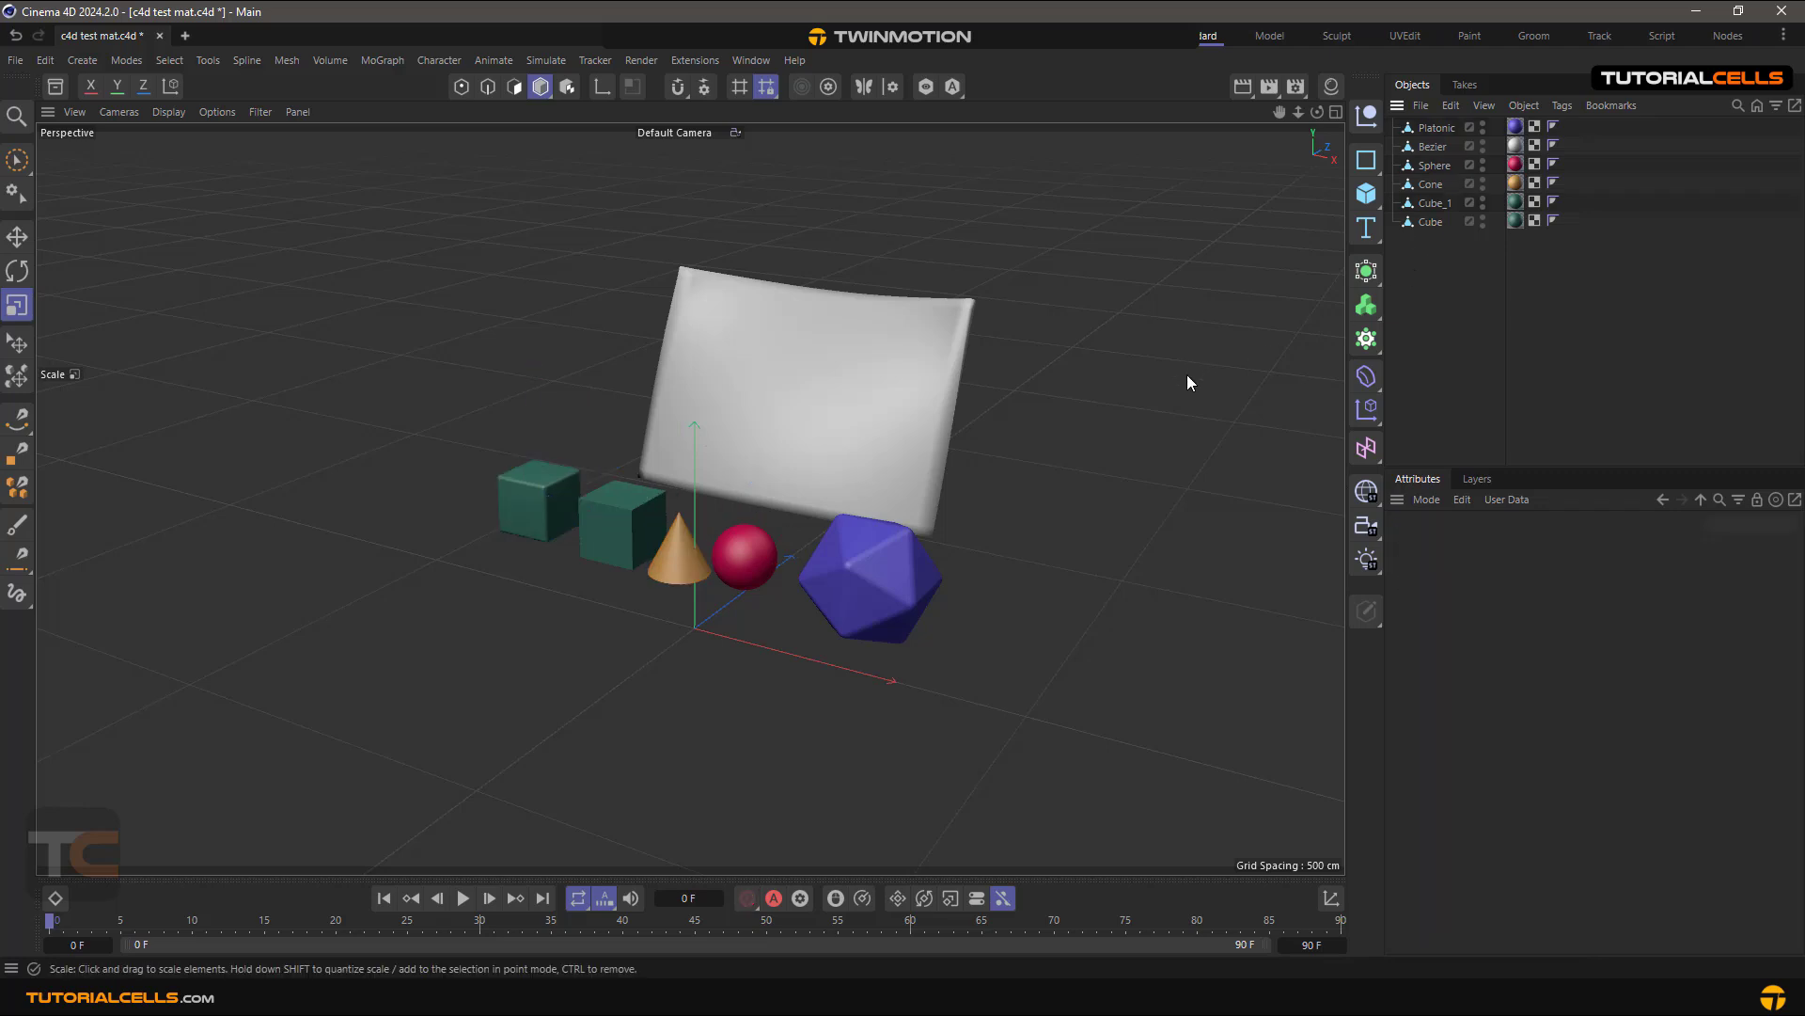
# Inspect the two green cubes and the material they use, then deselect them.
pyautogui.keyDown('alt'); pyautogui.moveTo(831, 465); pyautogui.dragTo(874, 556); pyautogui.keyUp('alt')
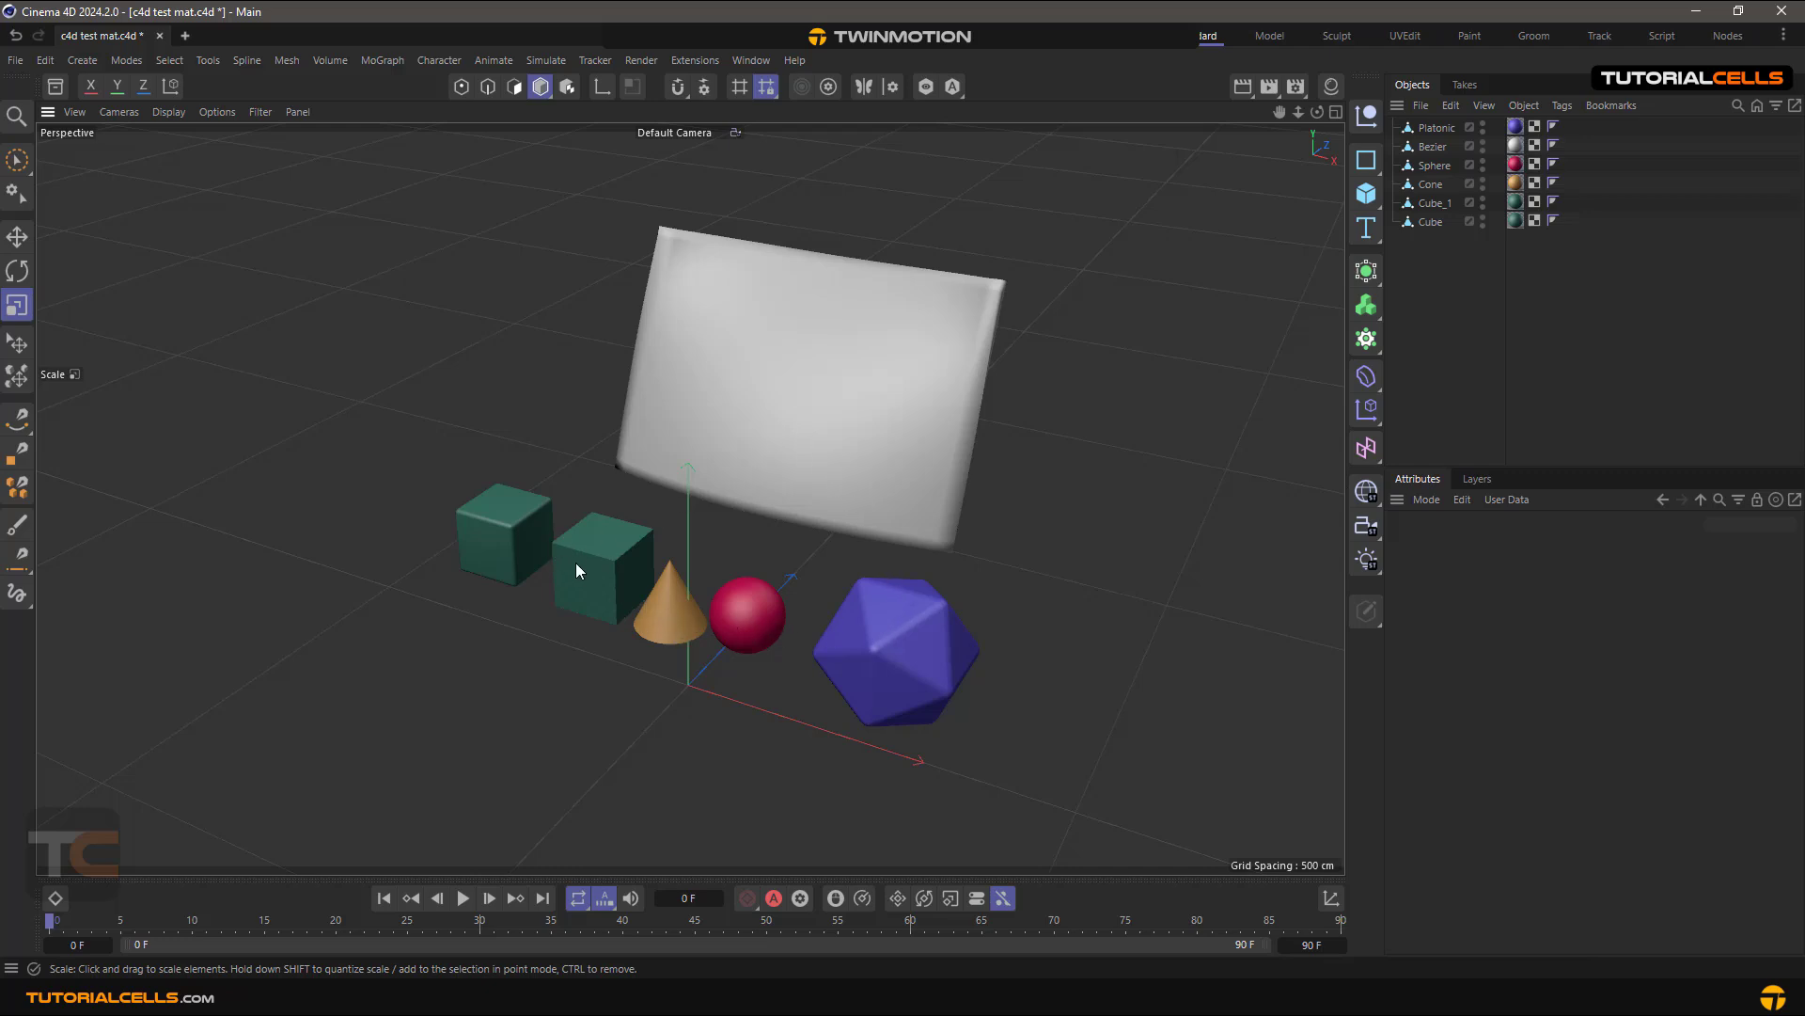
pyautogui.click(506, 525)
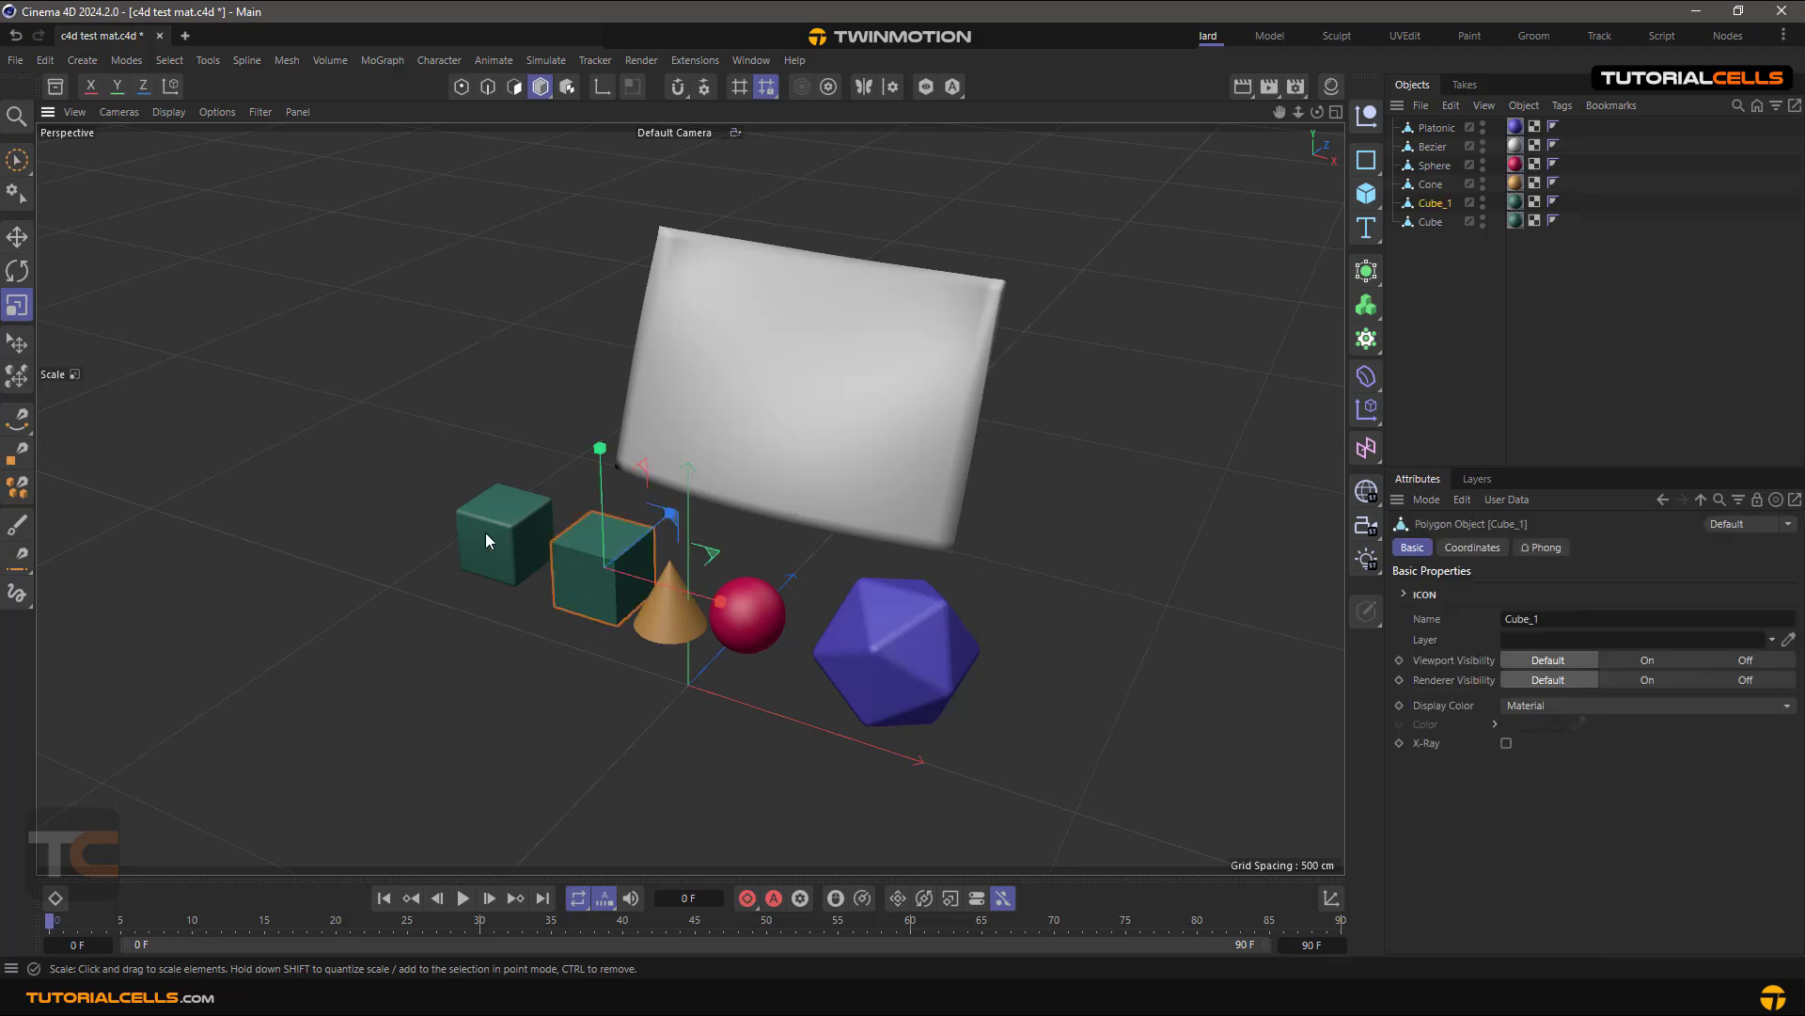
pyautogui.click(584, 587)
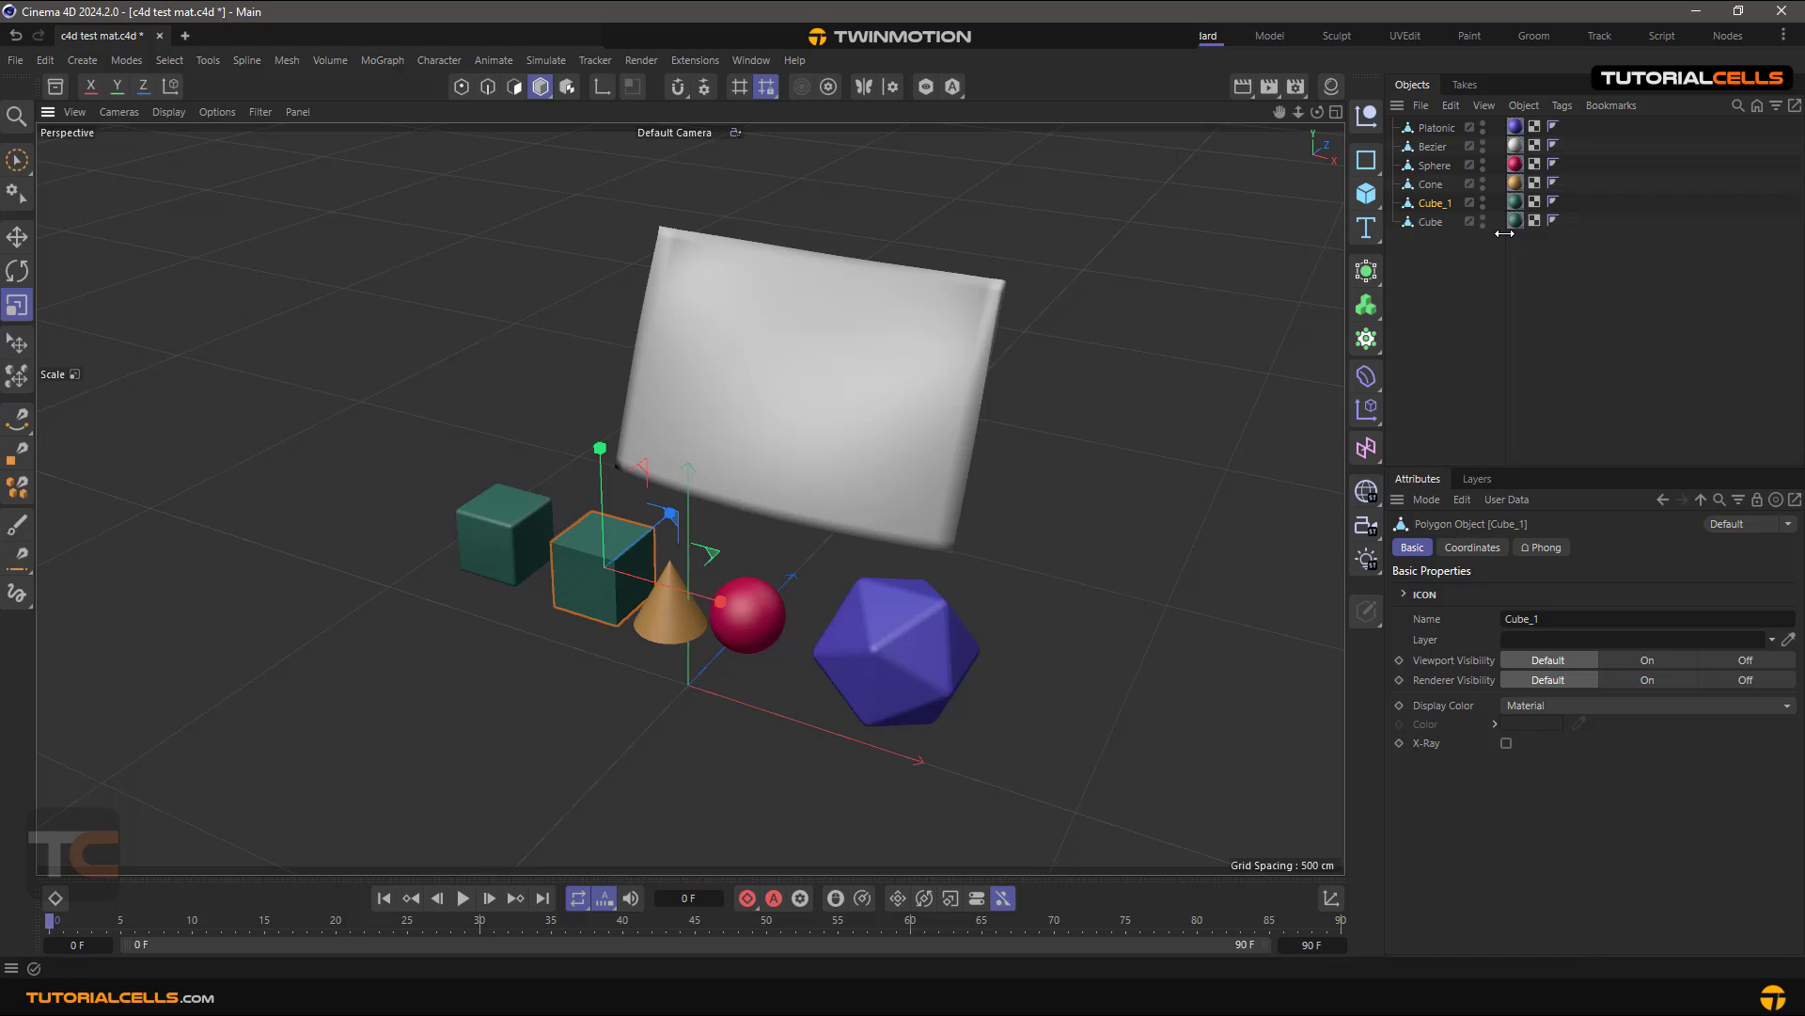
pyautogui.click(1428, 249)
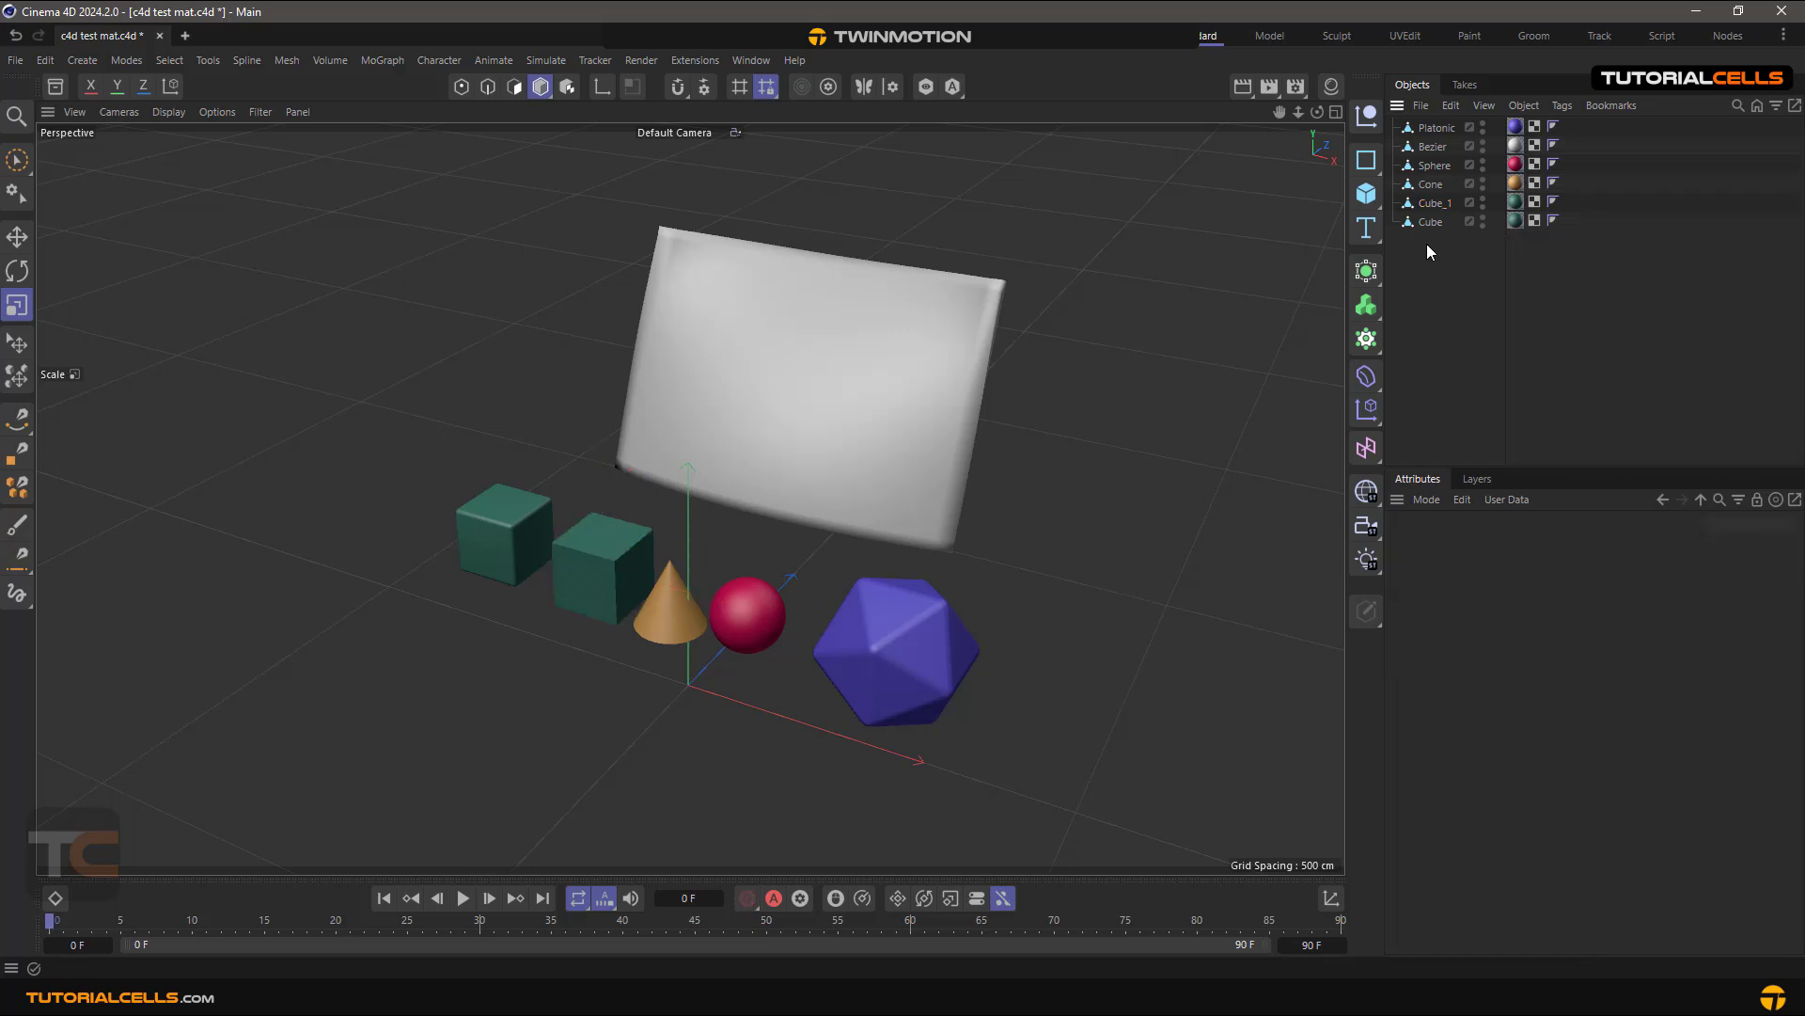
# Go through every object from Platonic to Cube and back to Platonic, locating each one in the scene.
pyautogui.click(1433, 129)
pyautogui.click(1432, 150)
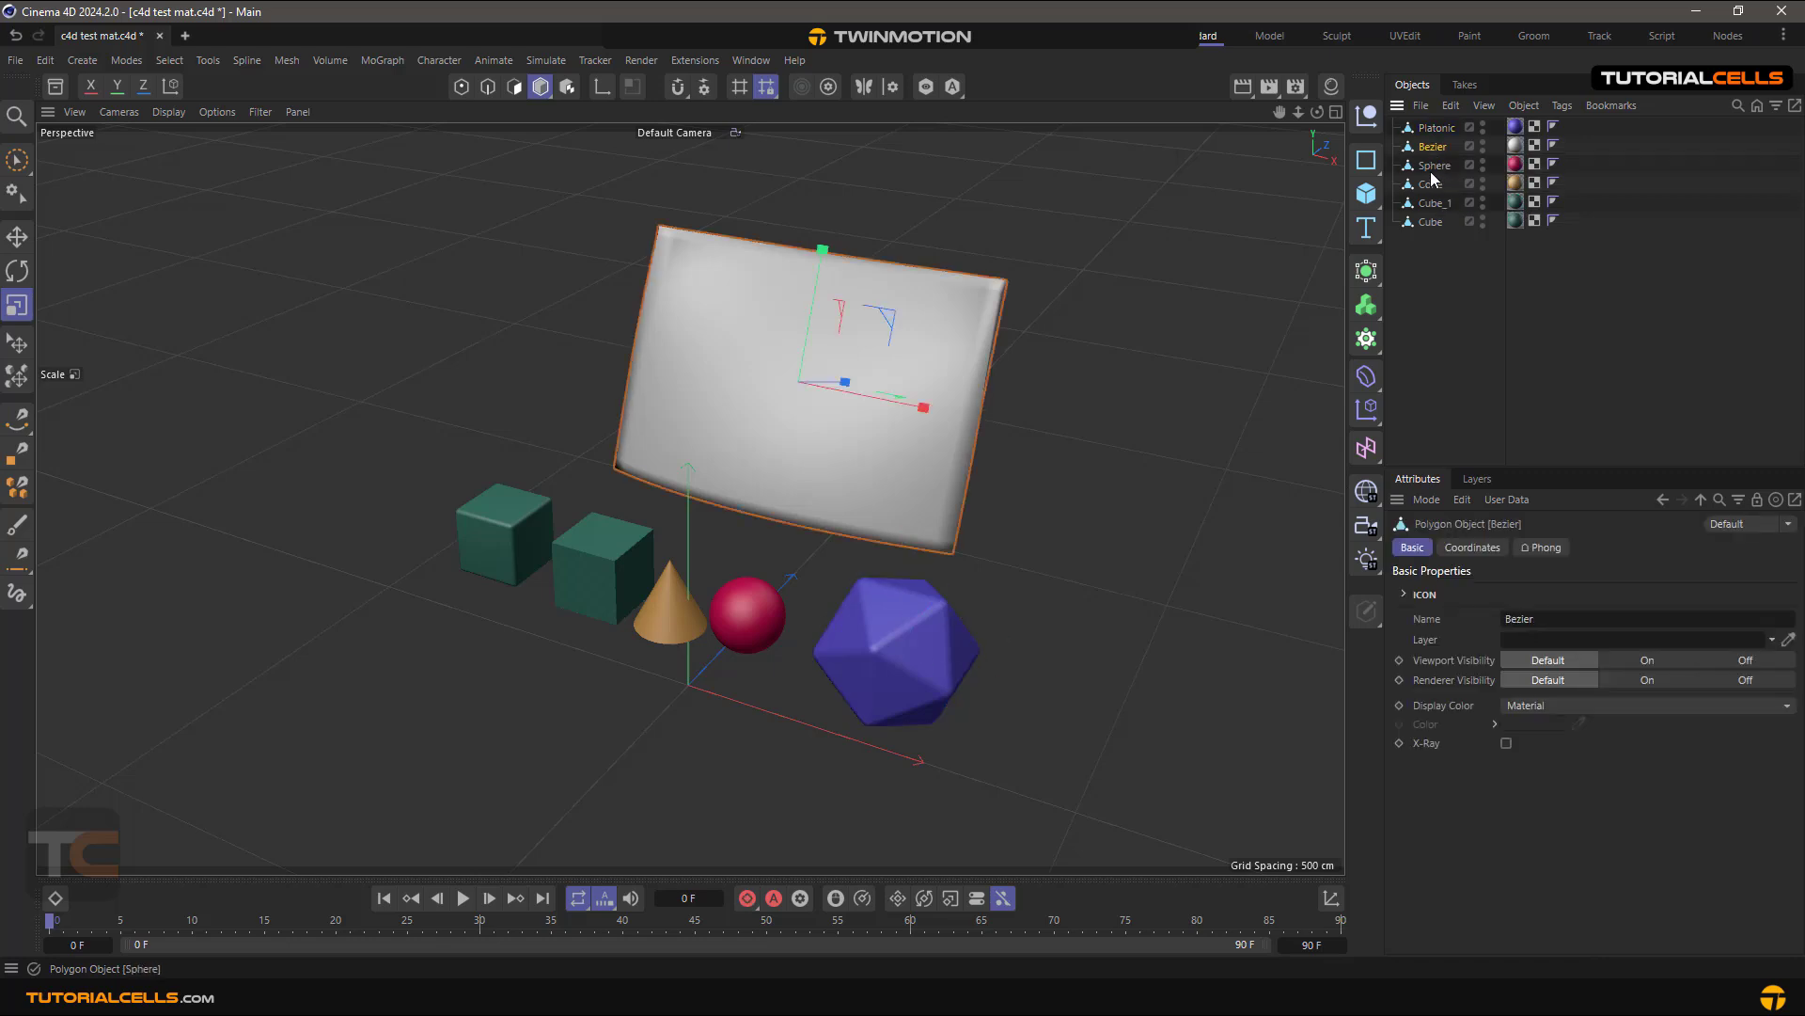
pyautogui.click(1433, 166)
pyautogui.click(1433, 186)
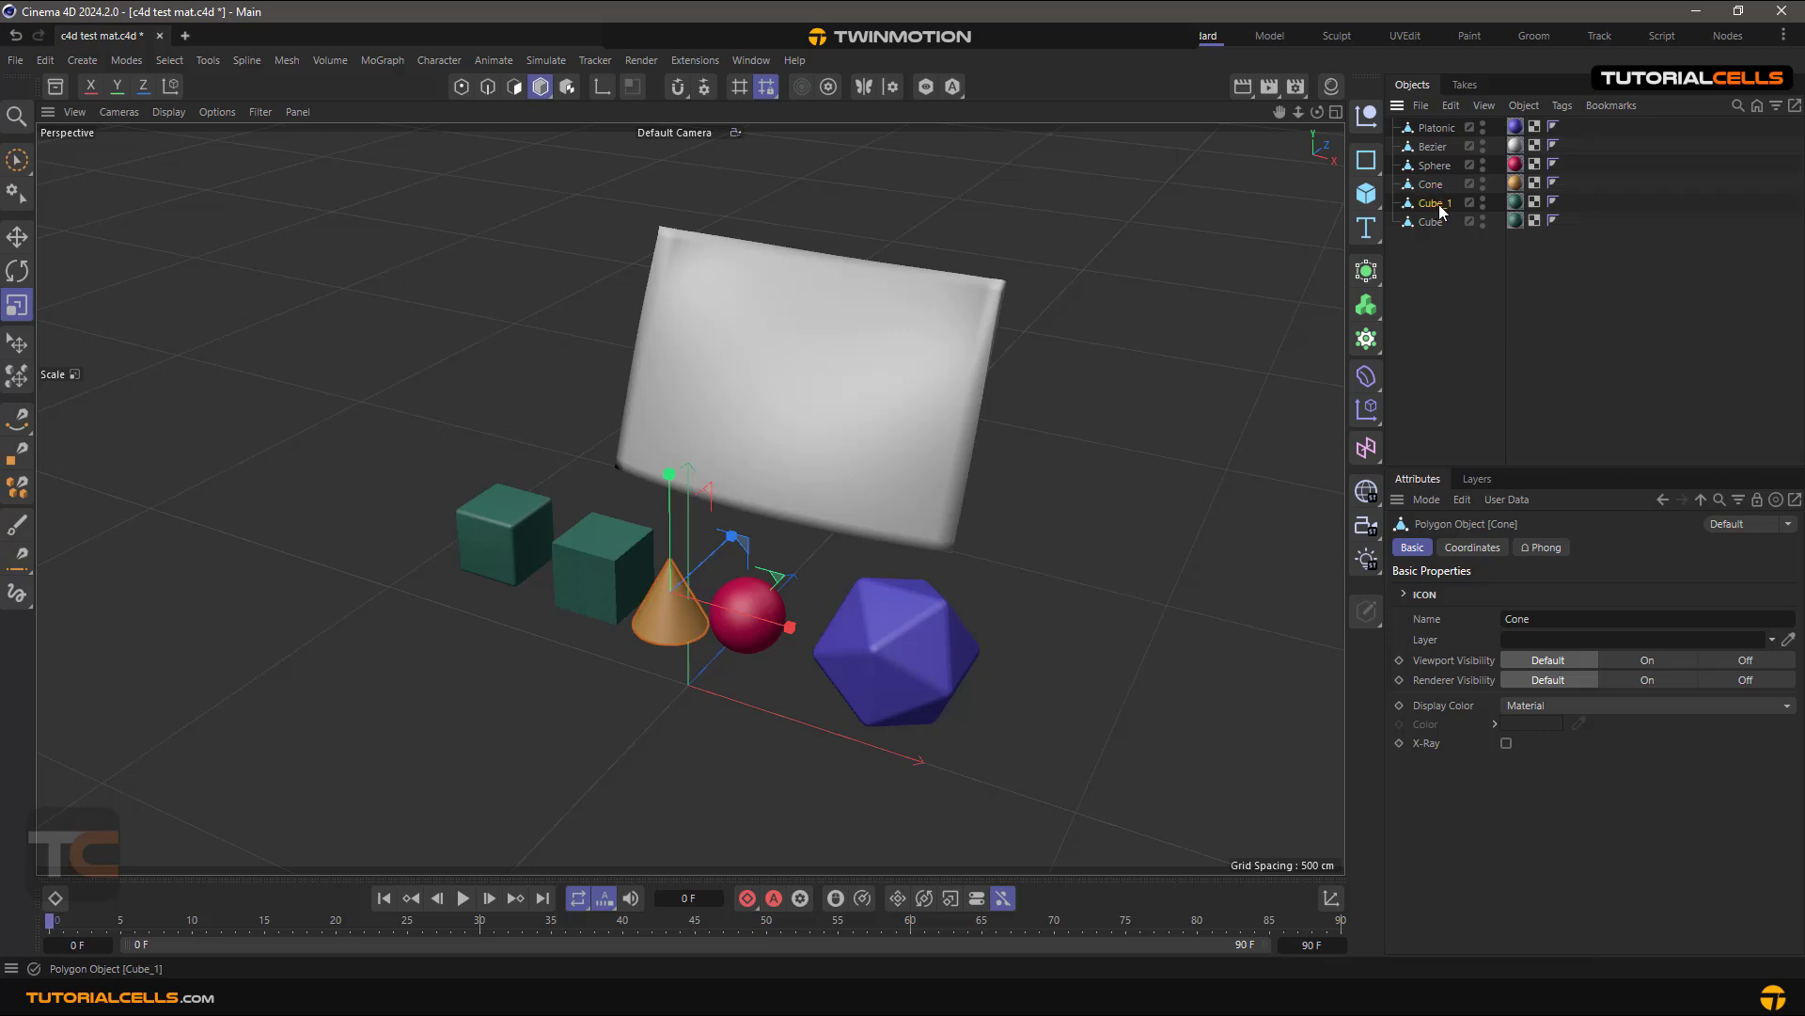
pyautogui.click(1434, 203)
pyautogui.click(1430, 220)
pyautogui.click(1433, 203)
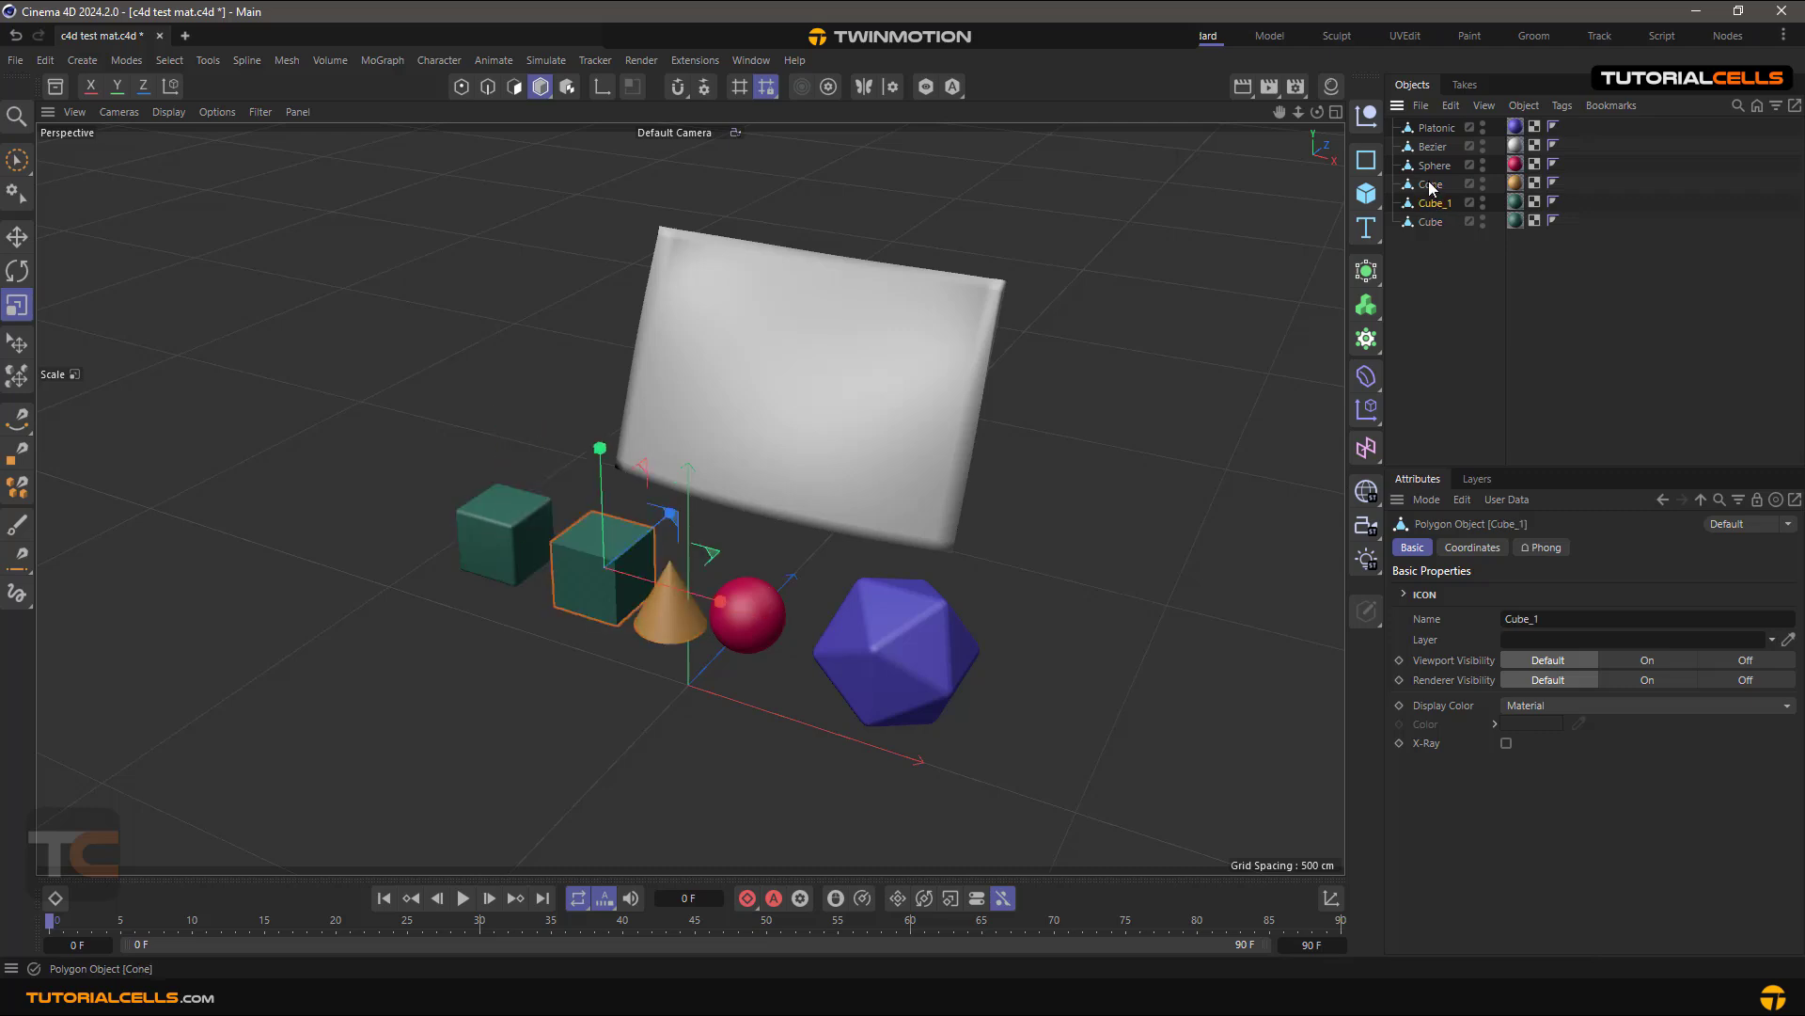
pyautogui.click(1431, 184)
pyautogui.click(1433, 165)
pyautogui.click(1432, 147)
pyautogui.click(1433, 129)
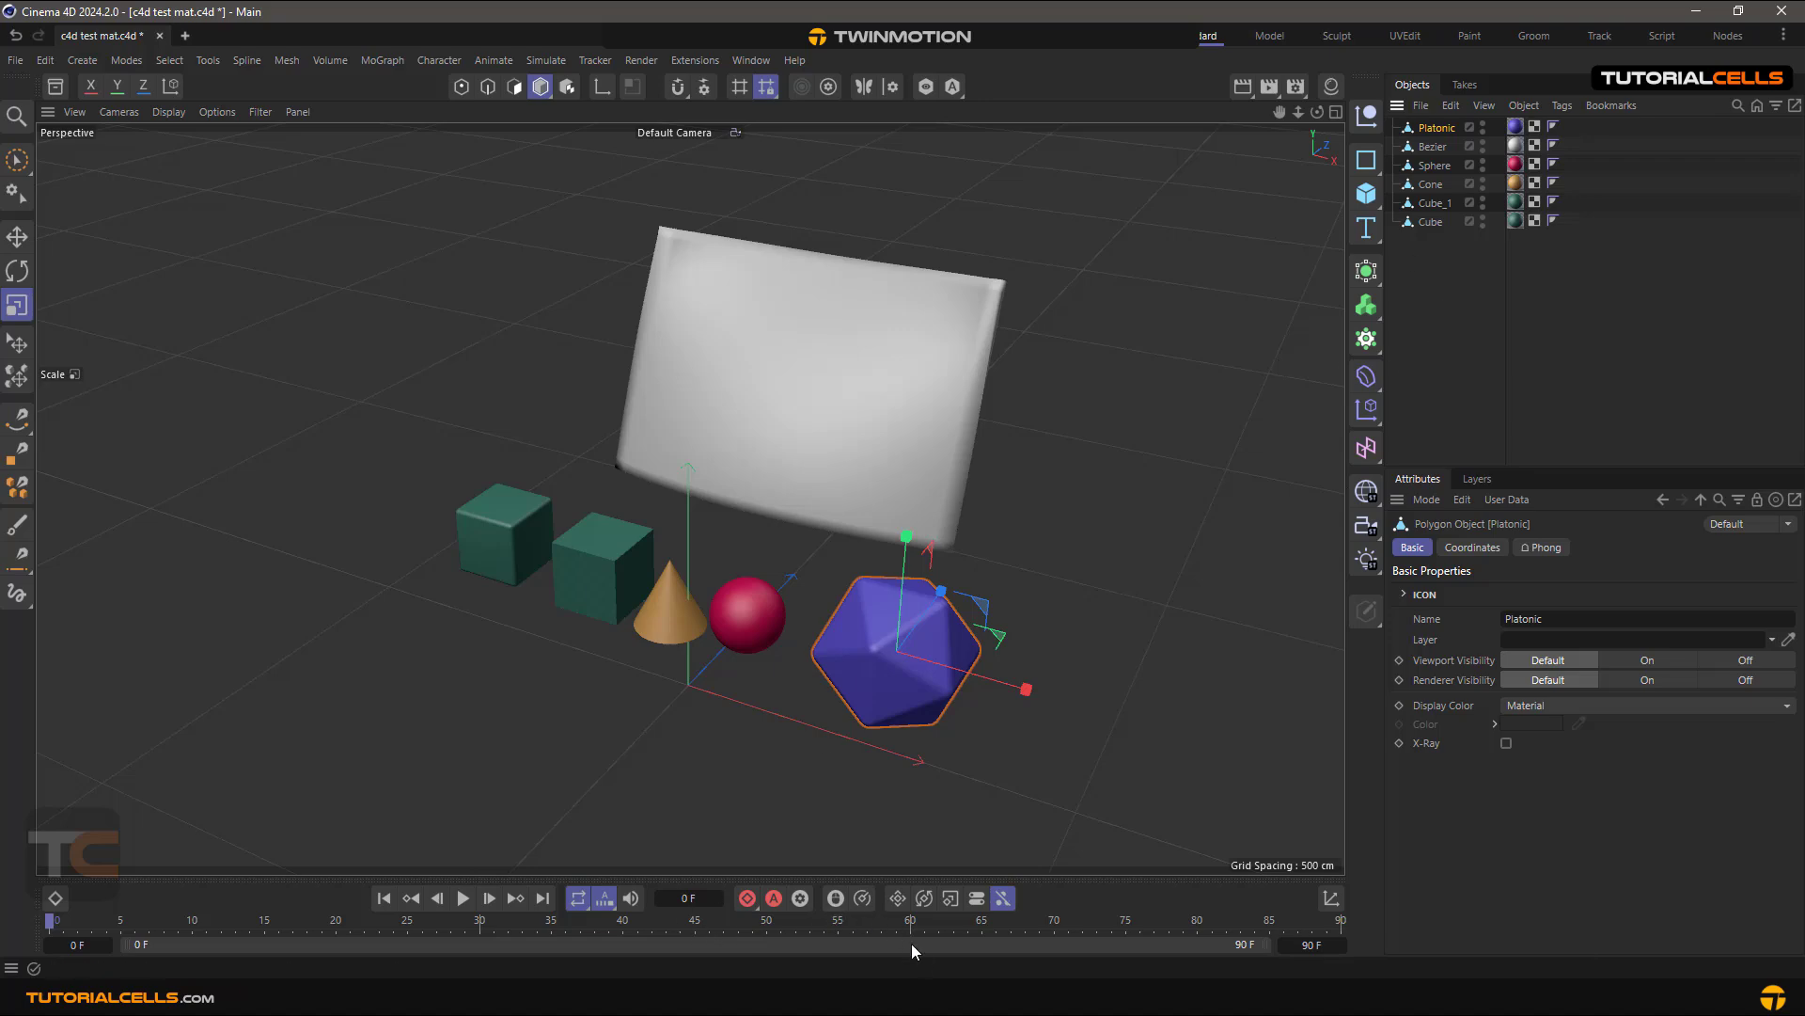
# Switch to Twinmotion and choose the C4D file c4d test mat for a geometry import.
pyautogui.click(916, 997)
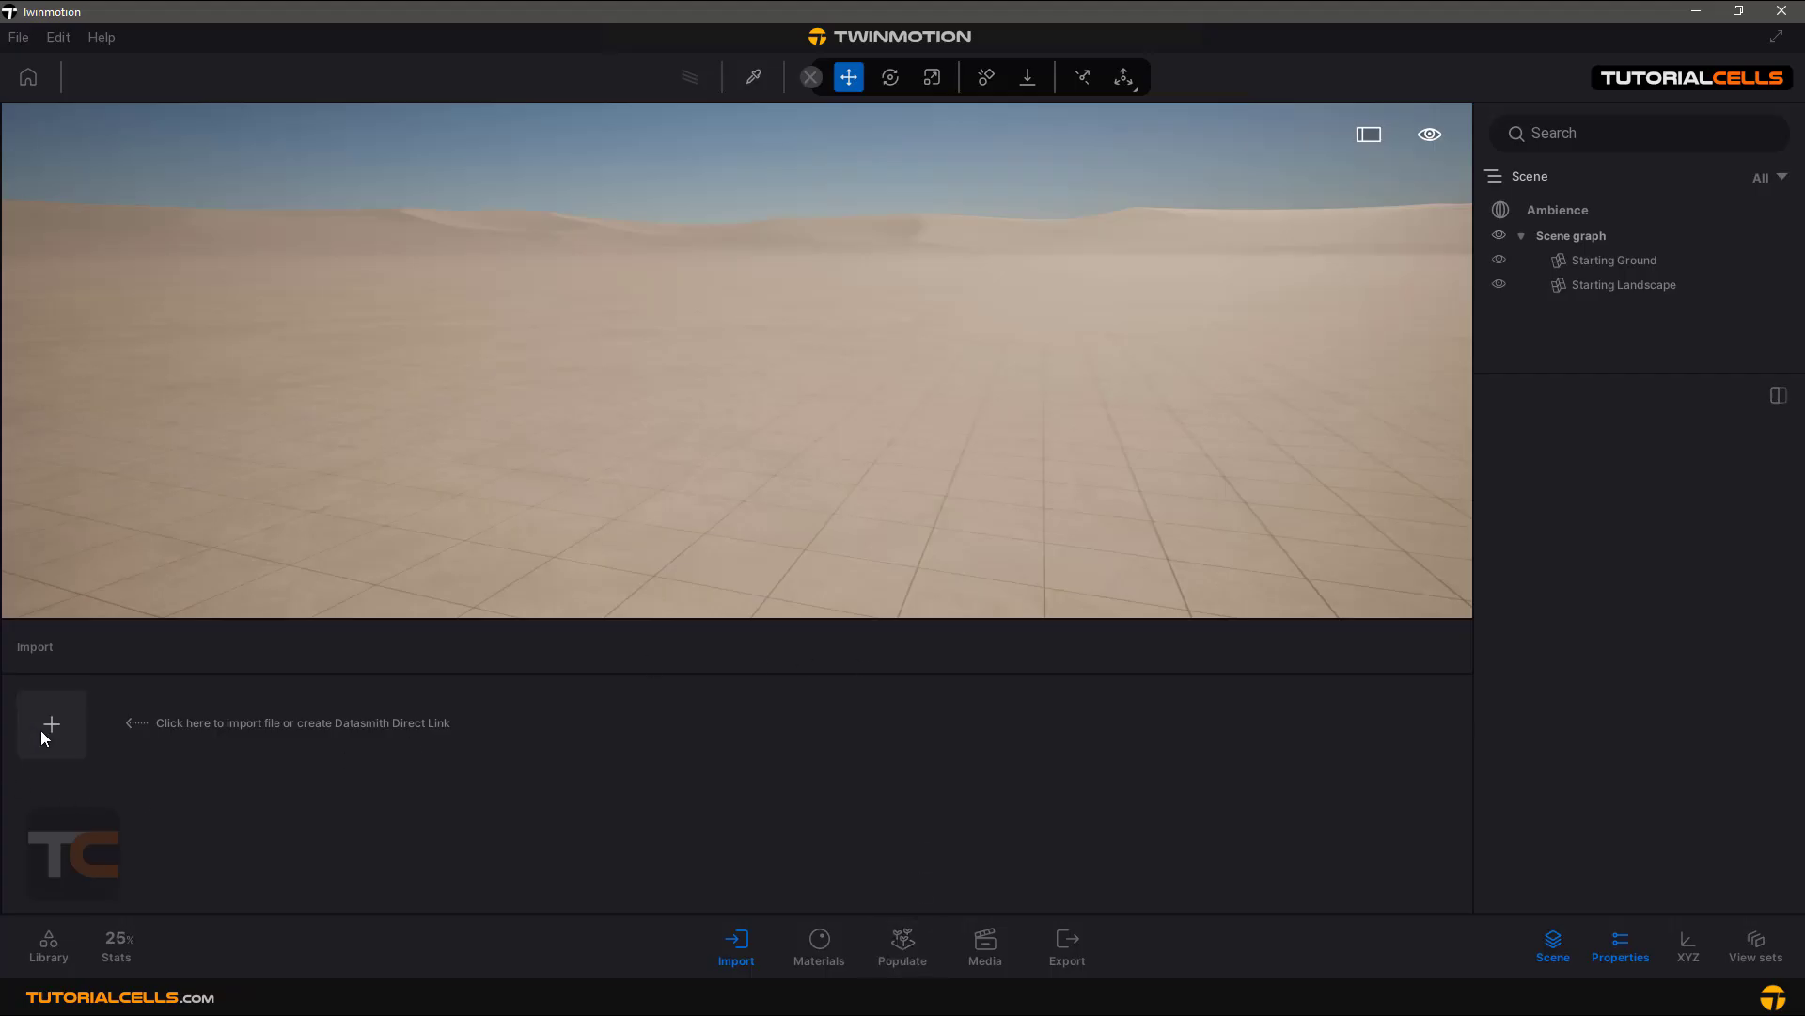
pyautogui.click(42, 731)
pyautogui.click(945, 469)
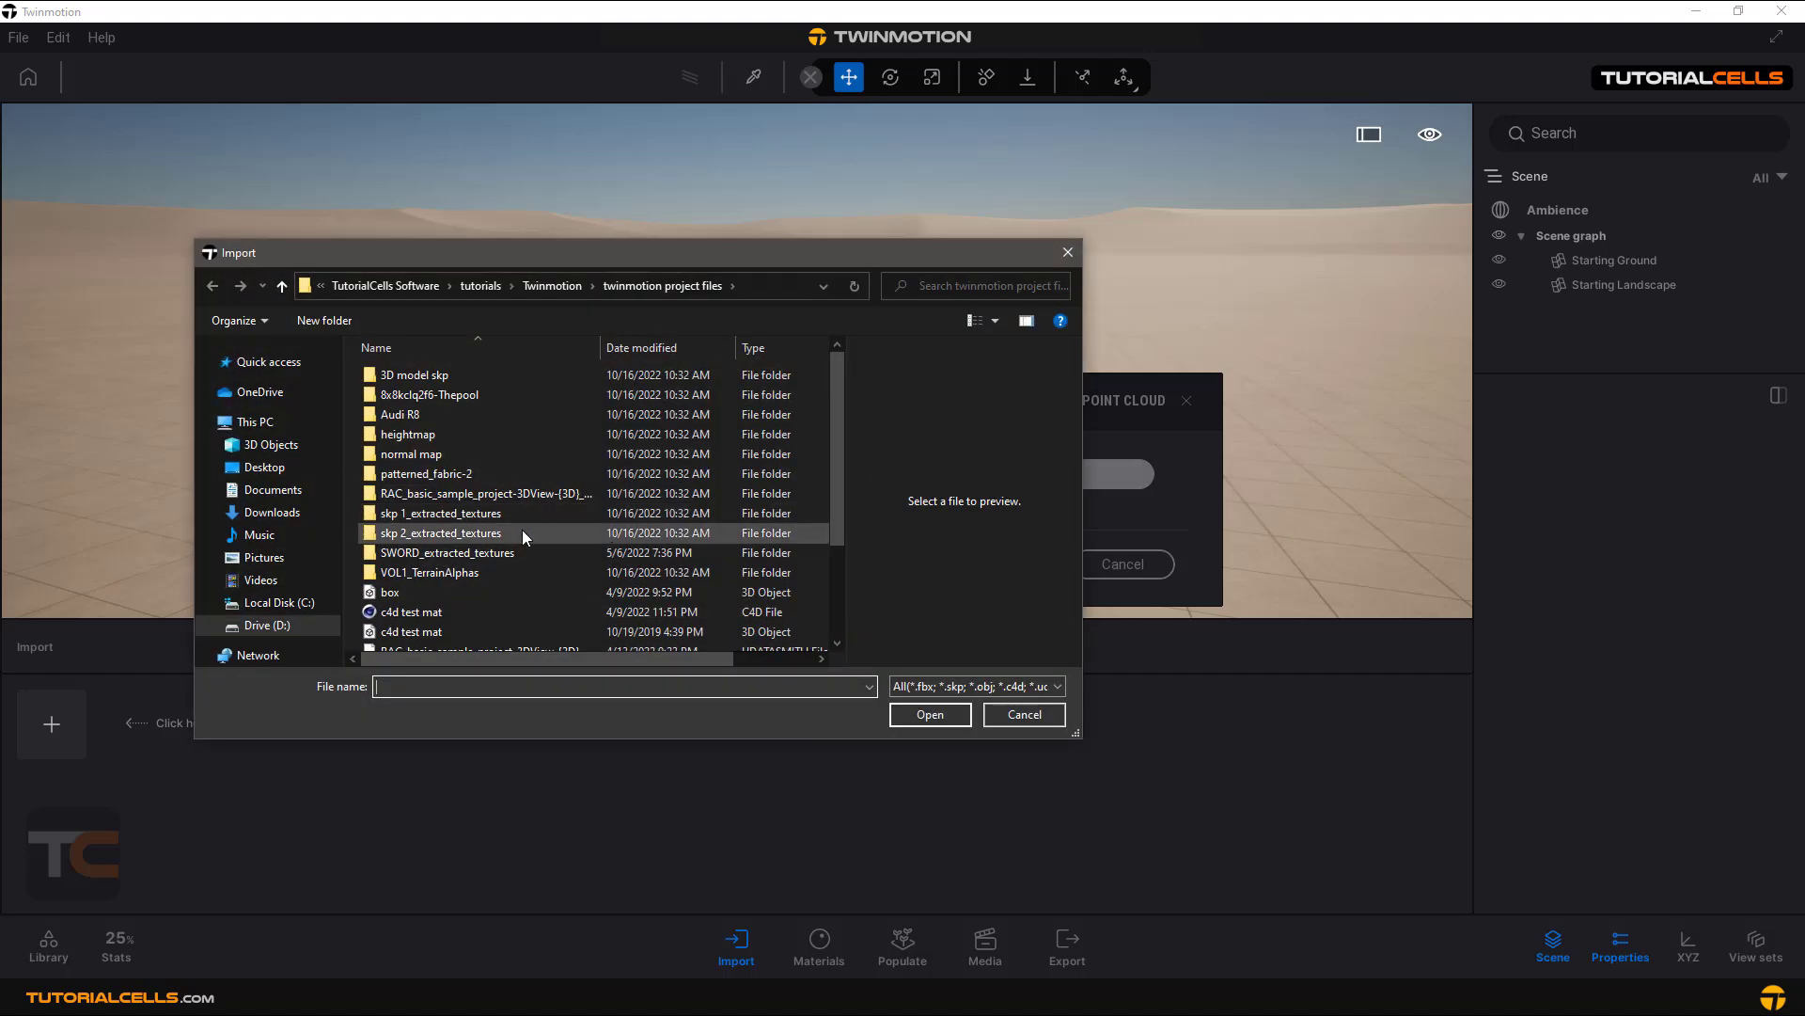
pyautogui.click(421, 612)
pyautogui.click(906, 717)
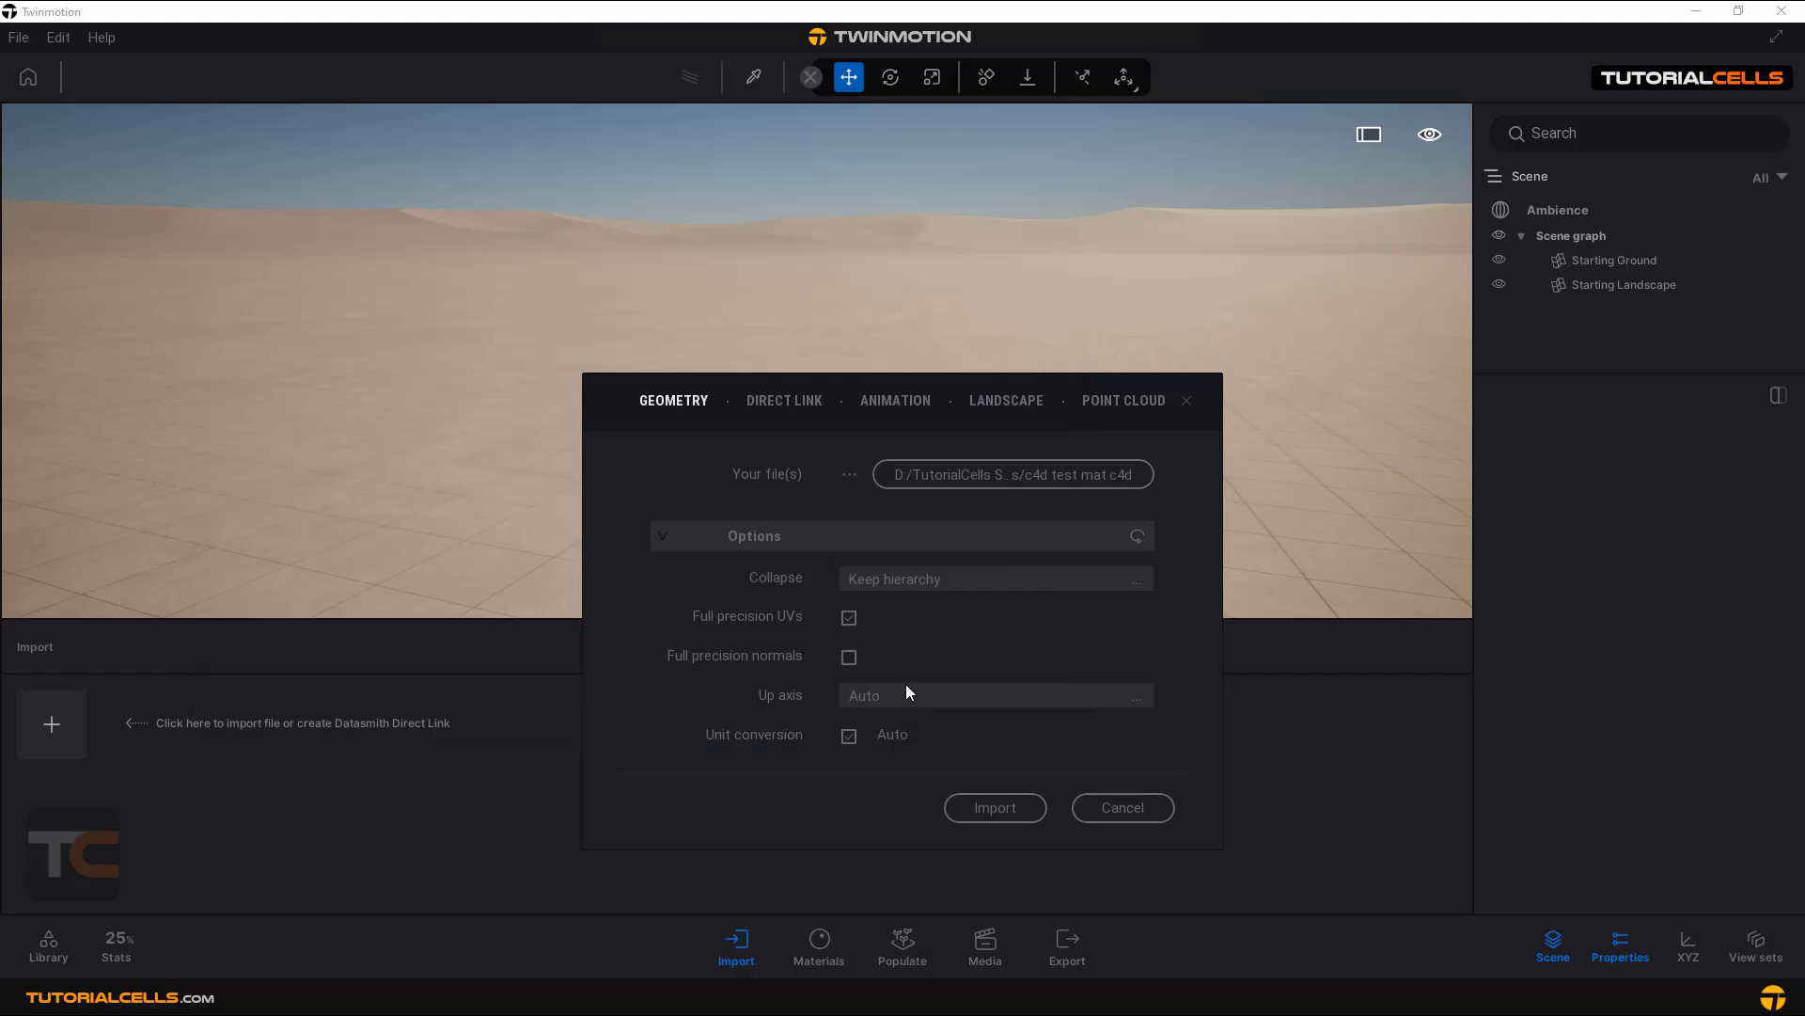
# Import the file with Collapse set to Collapse all, keeping both versions for all conflicting materials.
pyautogui.click(909, 584)
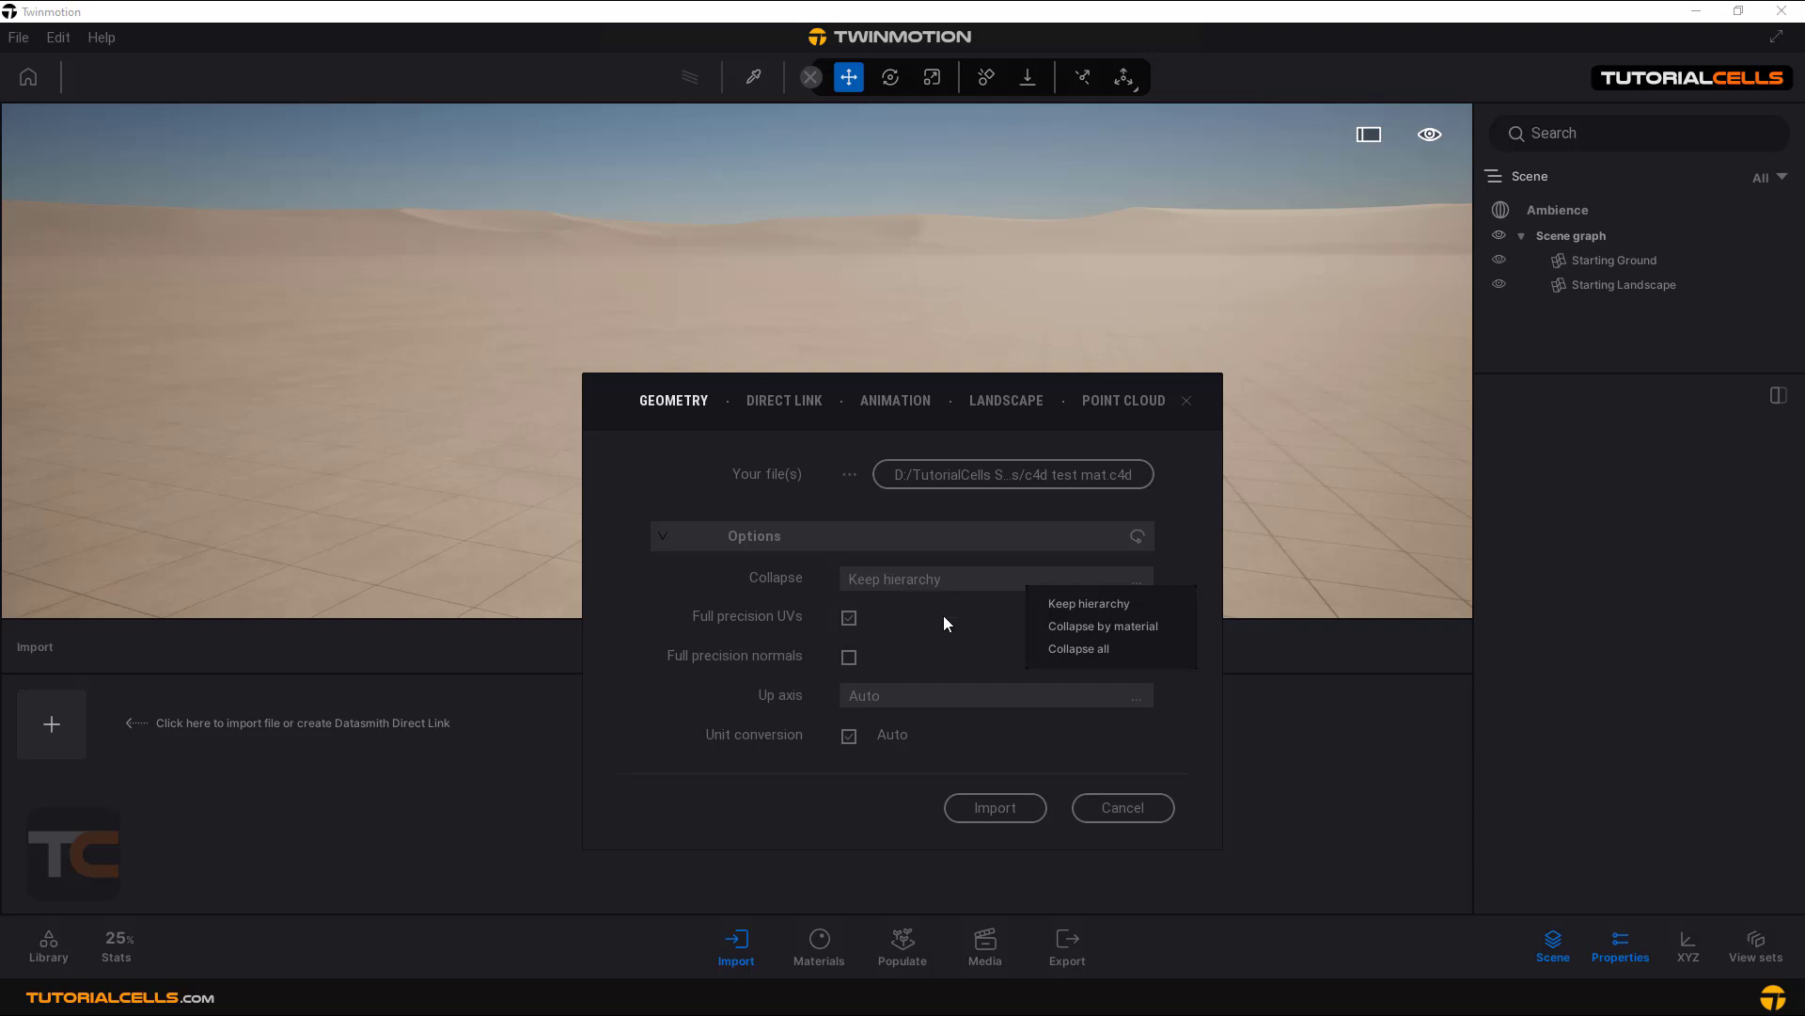
pyautogui.click(1055, 652)
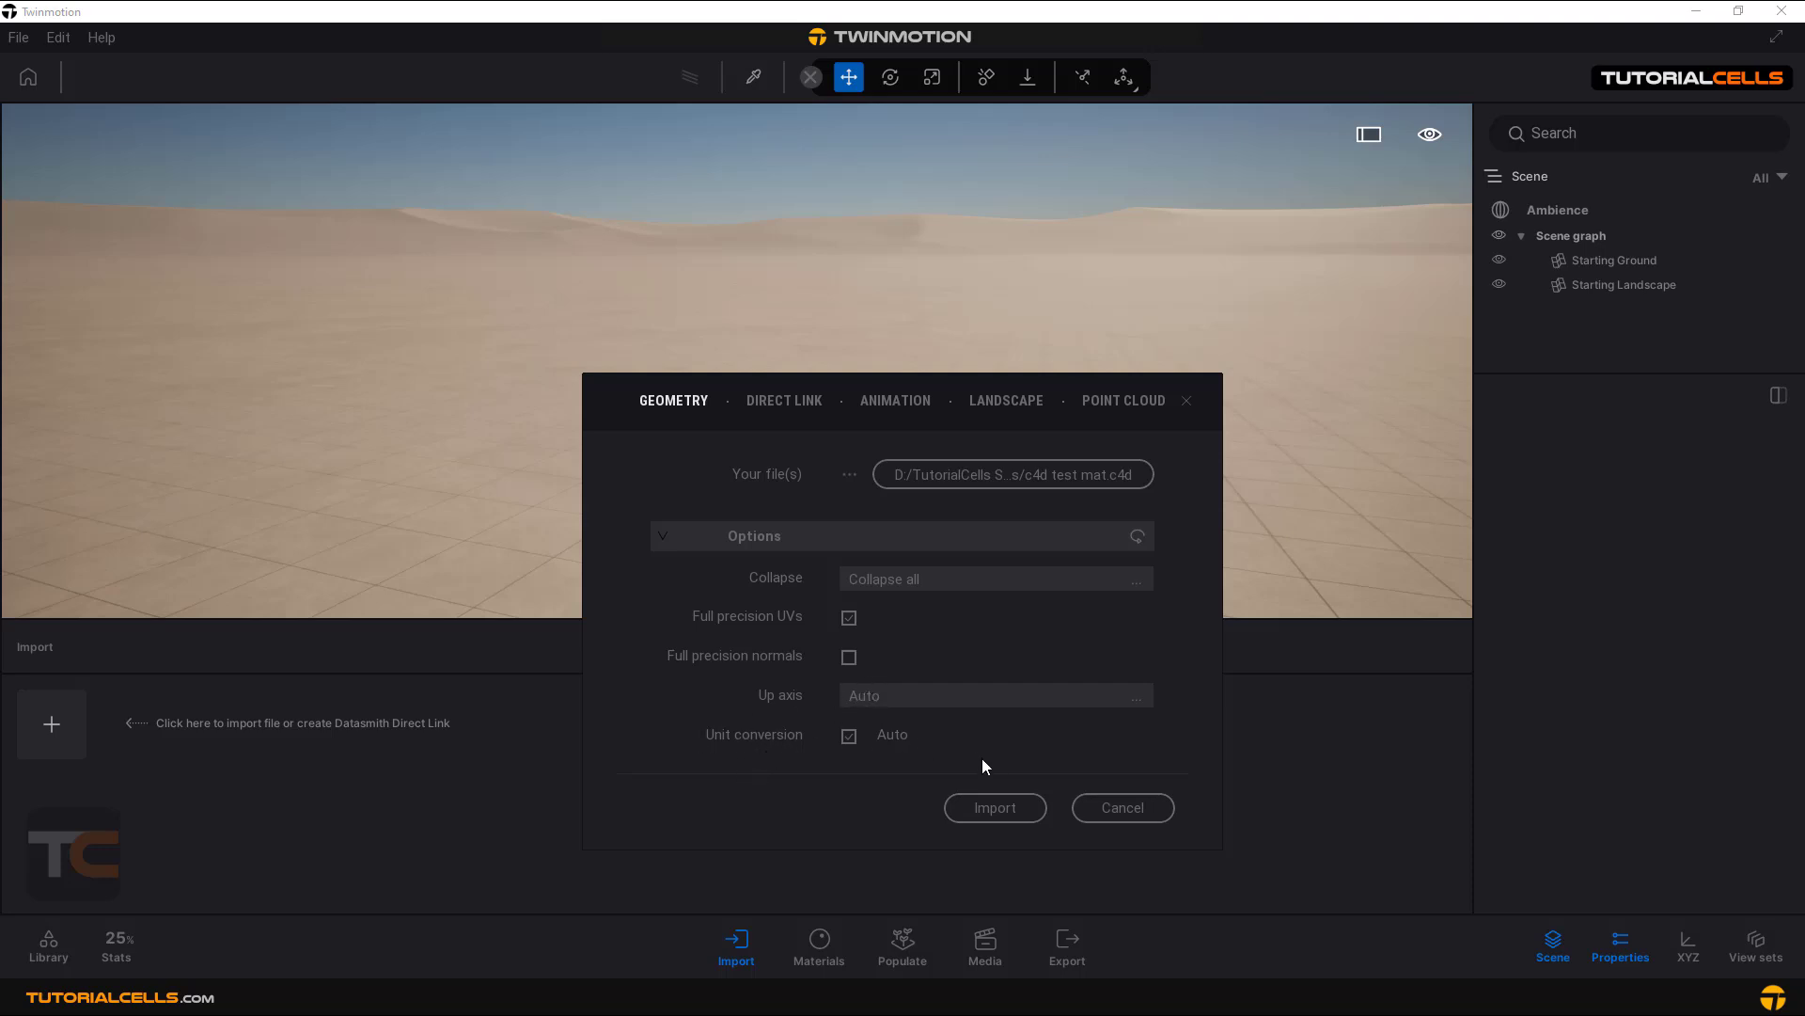
pyautogui.click(995, 808)
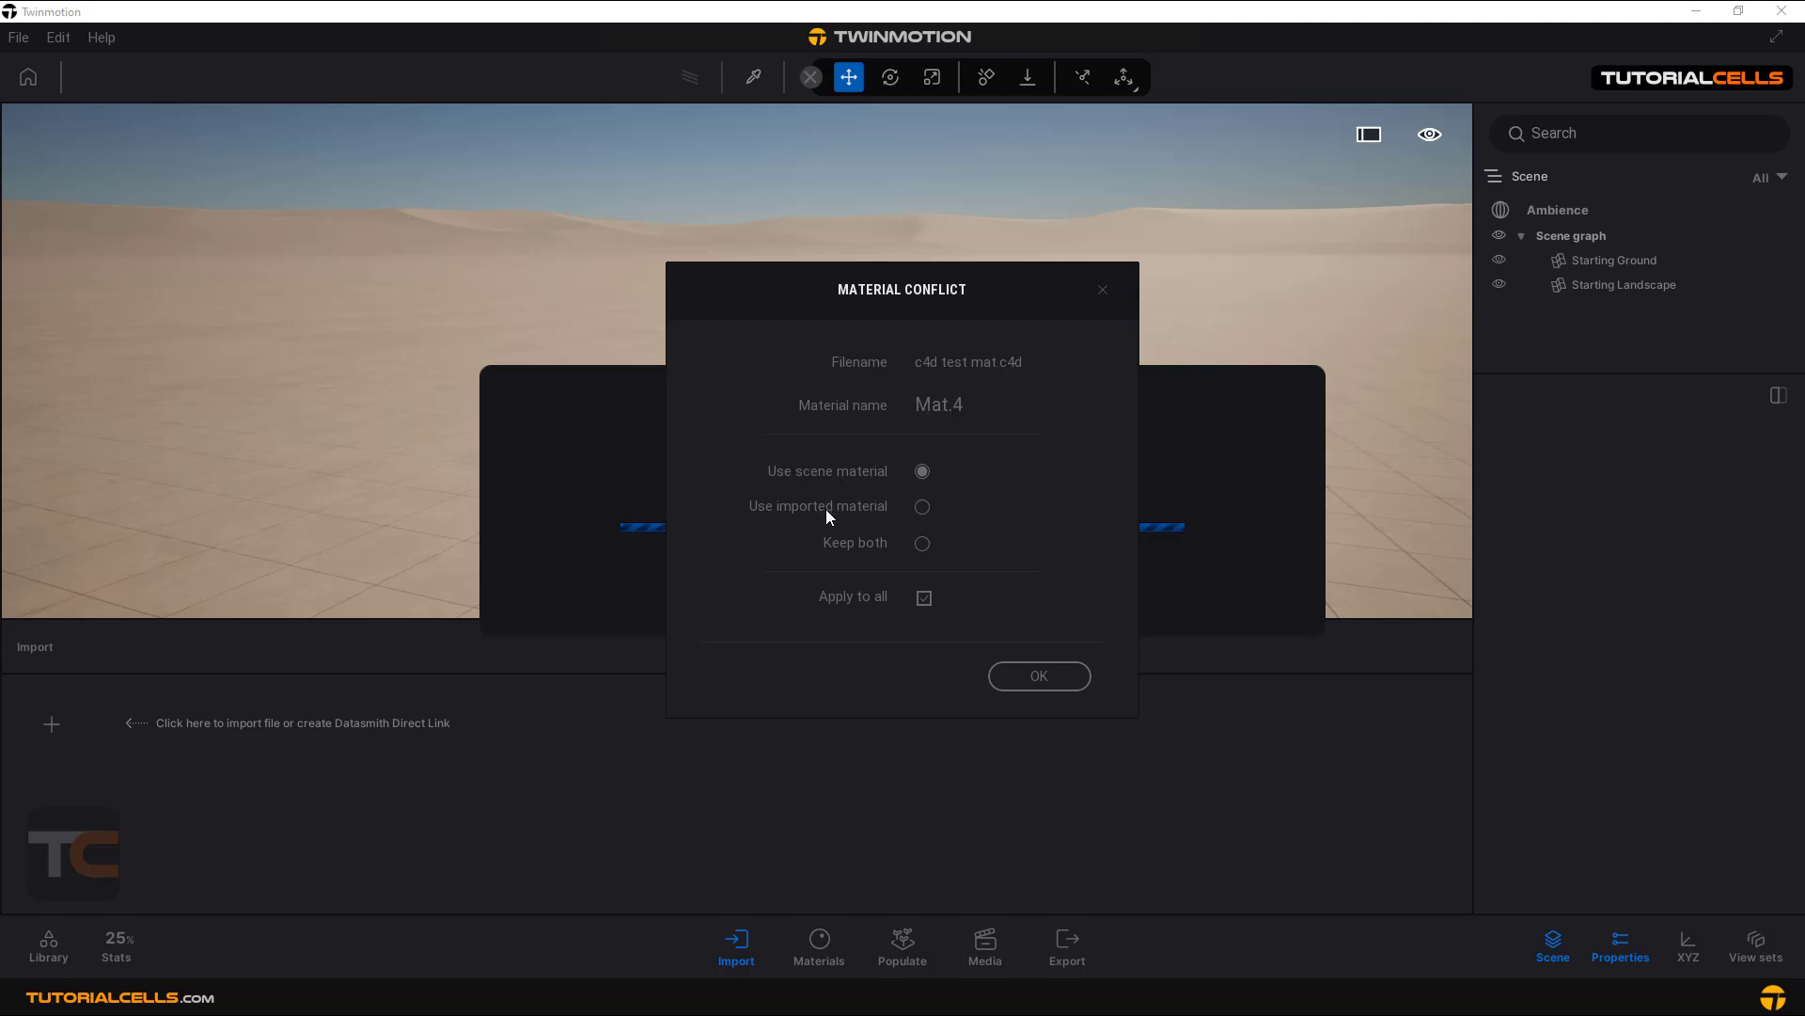
pyautogui.click(921, 544)
pyautogui.click(1016, 675)
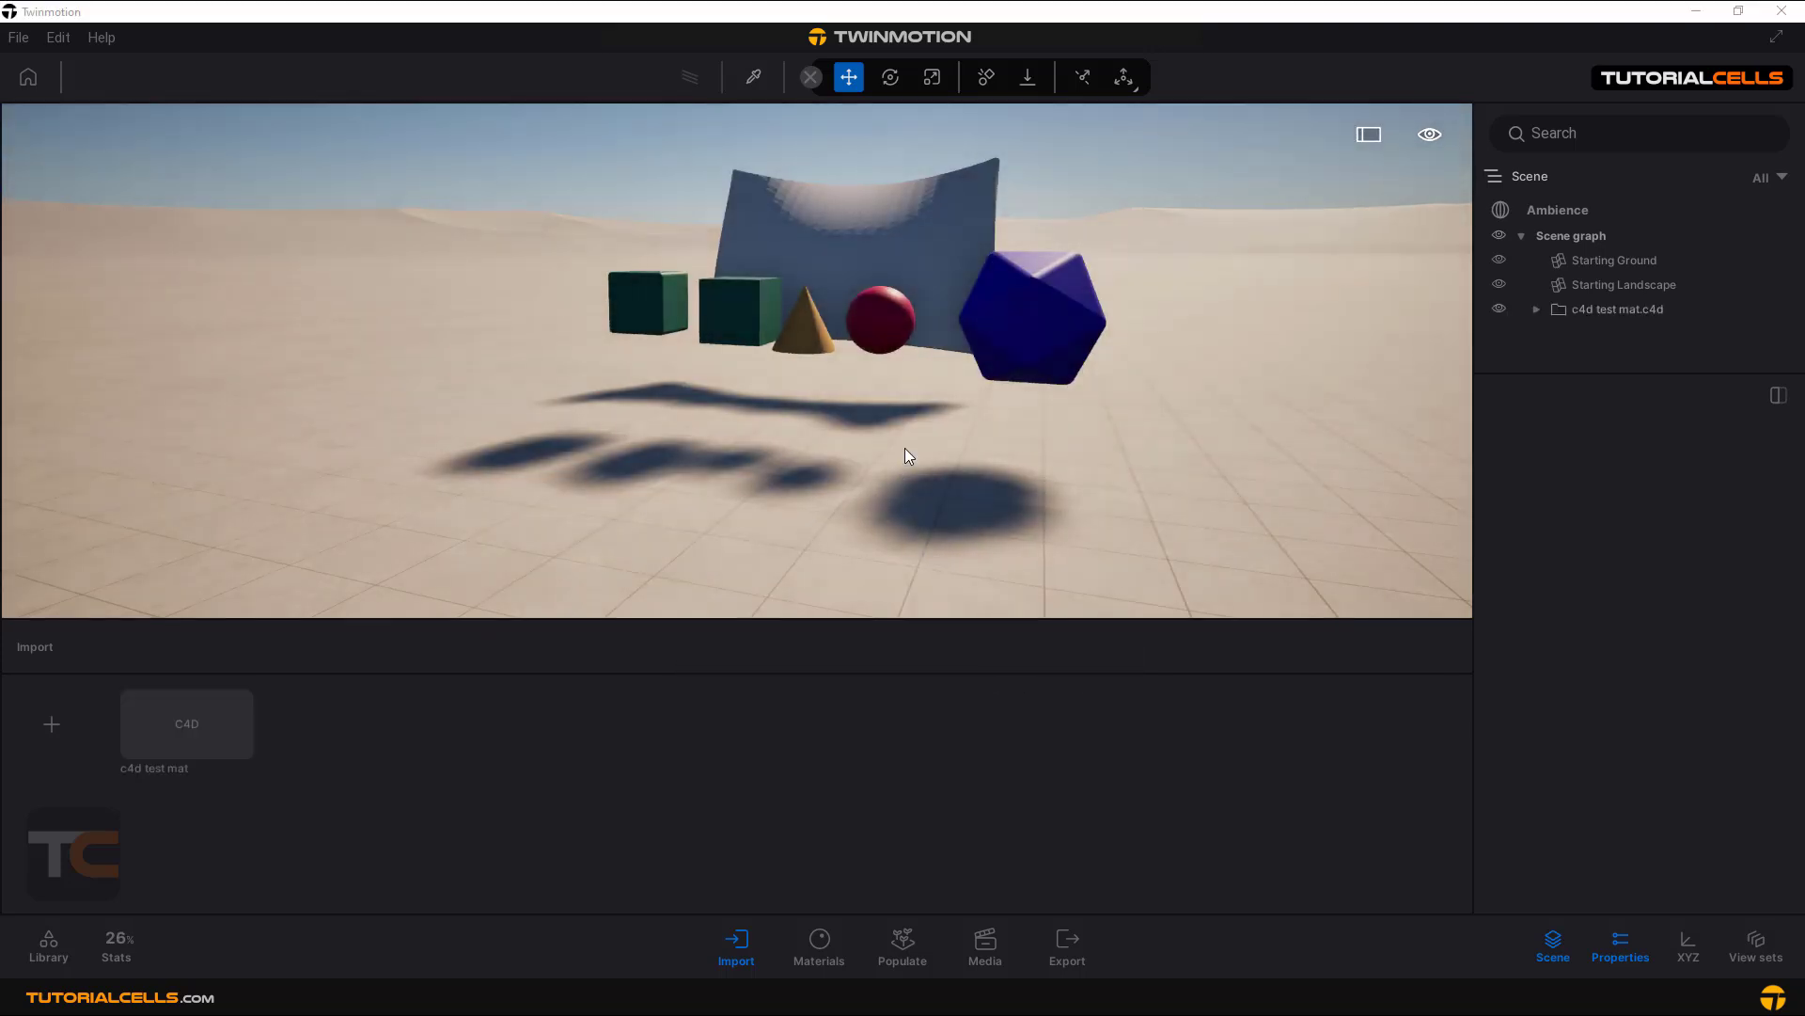
# Examine the imported shapes up close and select the c4d test mat object inside the c4d test mat.c4d folder.
pyautogui.click(919, 401)
pyautogui.moveTo(920, 400); pyautogui.dragTo(1010, 333, button='right')
pyautogui.press('w')
pyautogui.press('s')
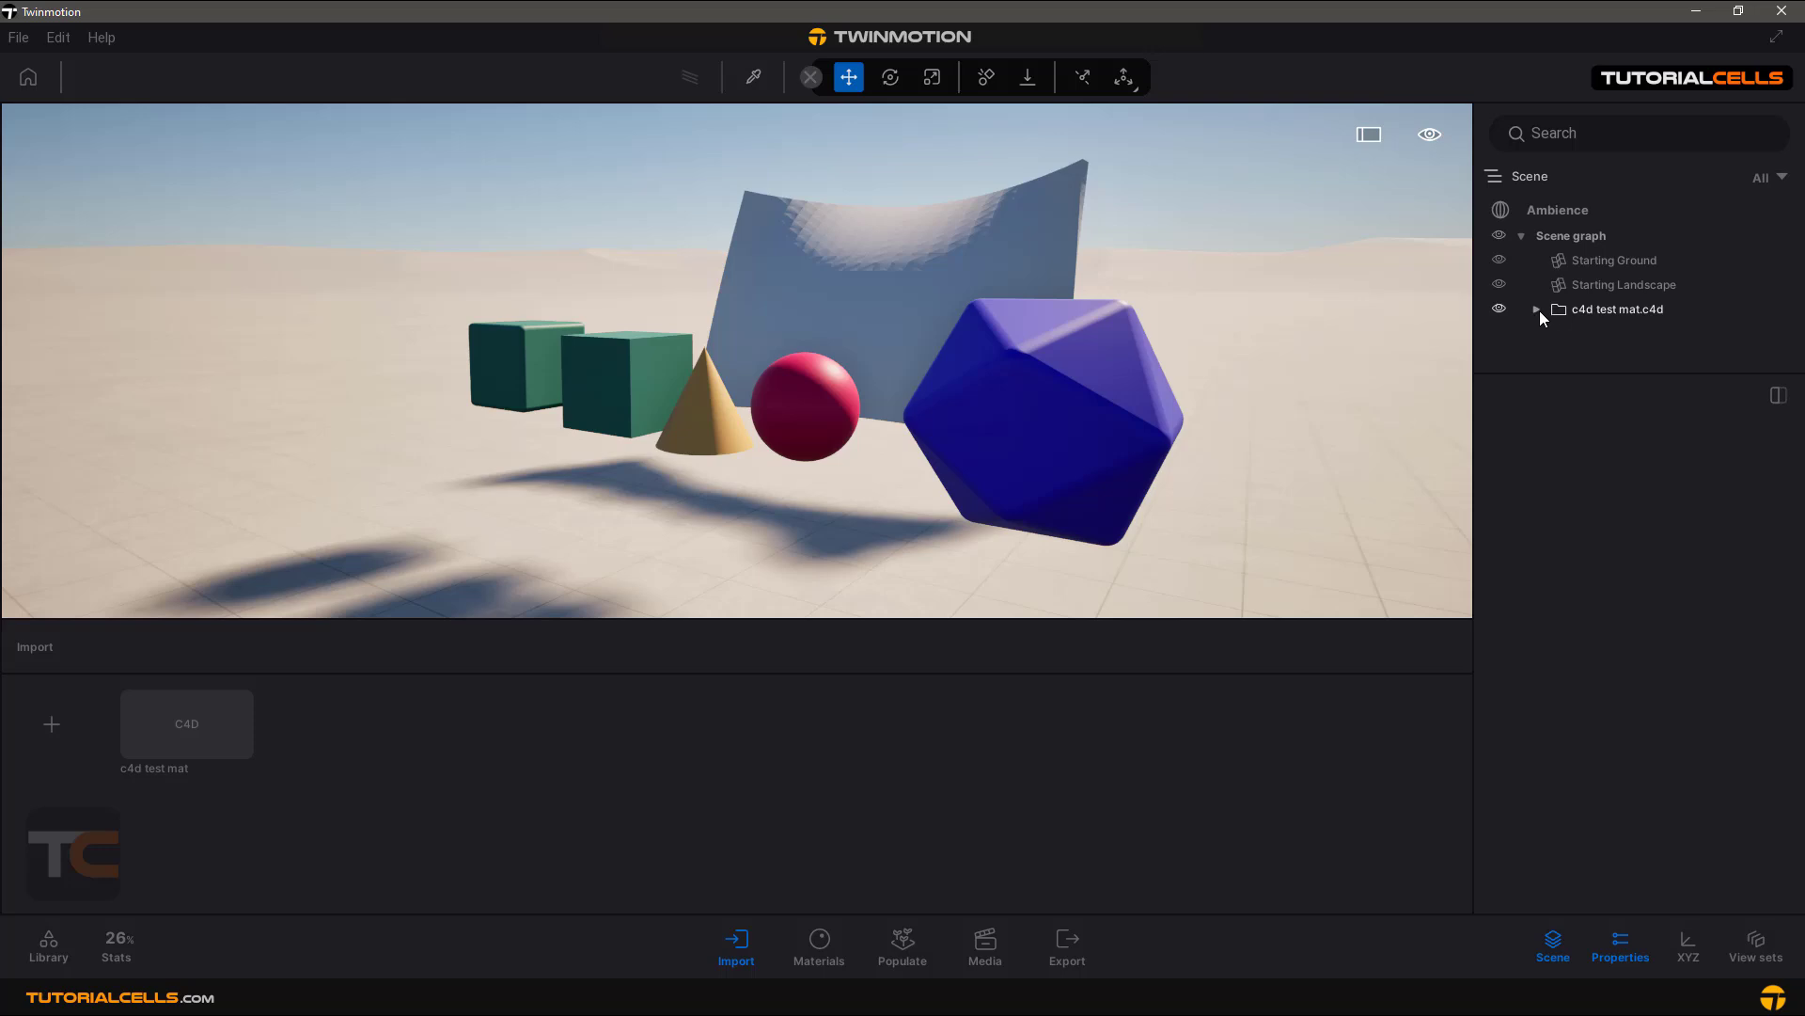
pyautogui.click(1538, 310)
pyautogui.click(1588, 335)
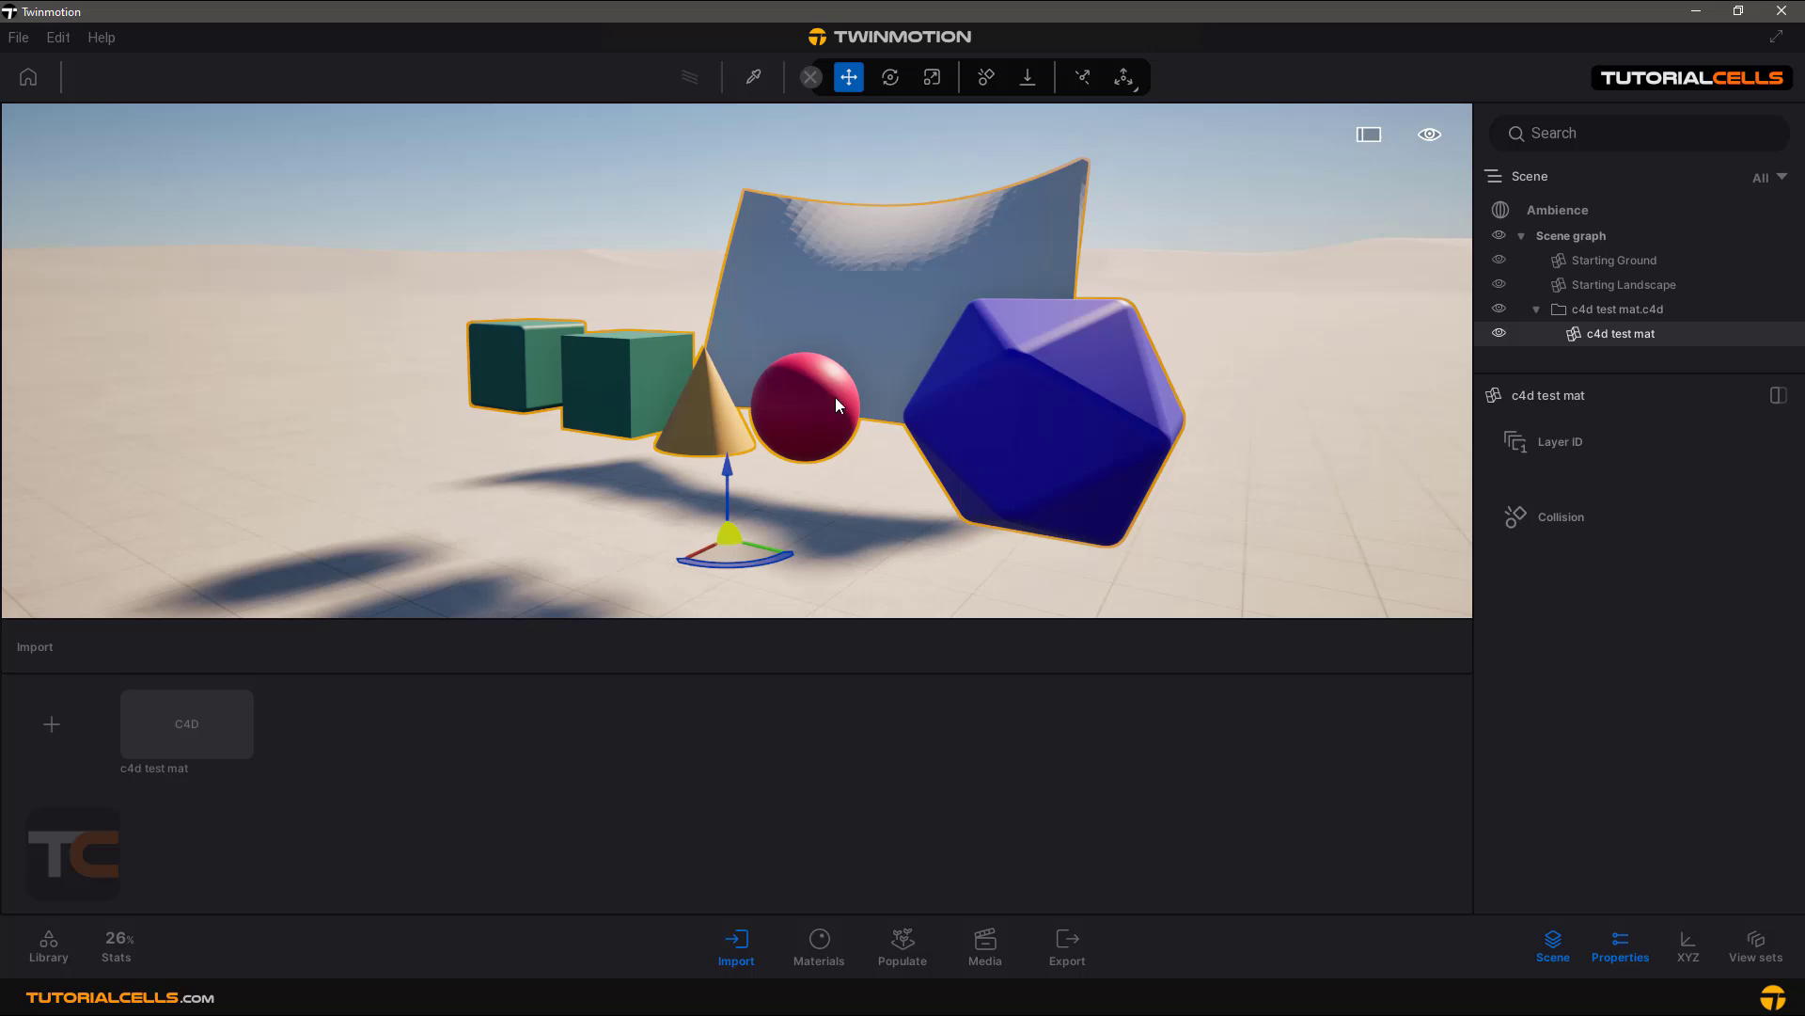
pyautogui.scroll(-2, 877, 349)
pyautogui.moveTo(878, 350)
pyautogui.mouseDown(button='right')
pyautogui.moveTo(877, 432)
pyautogui.moveTo(878, 376)
pyautogui.moveTo(917, 350)
pyautogui.moveTo(898, 376)
pyautogui.mouseUp(button='right')
pyautogui.press('w')
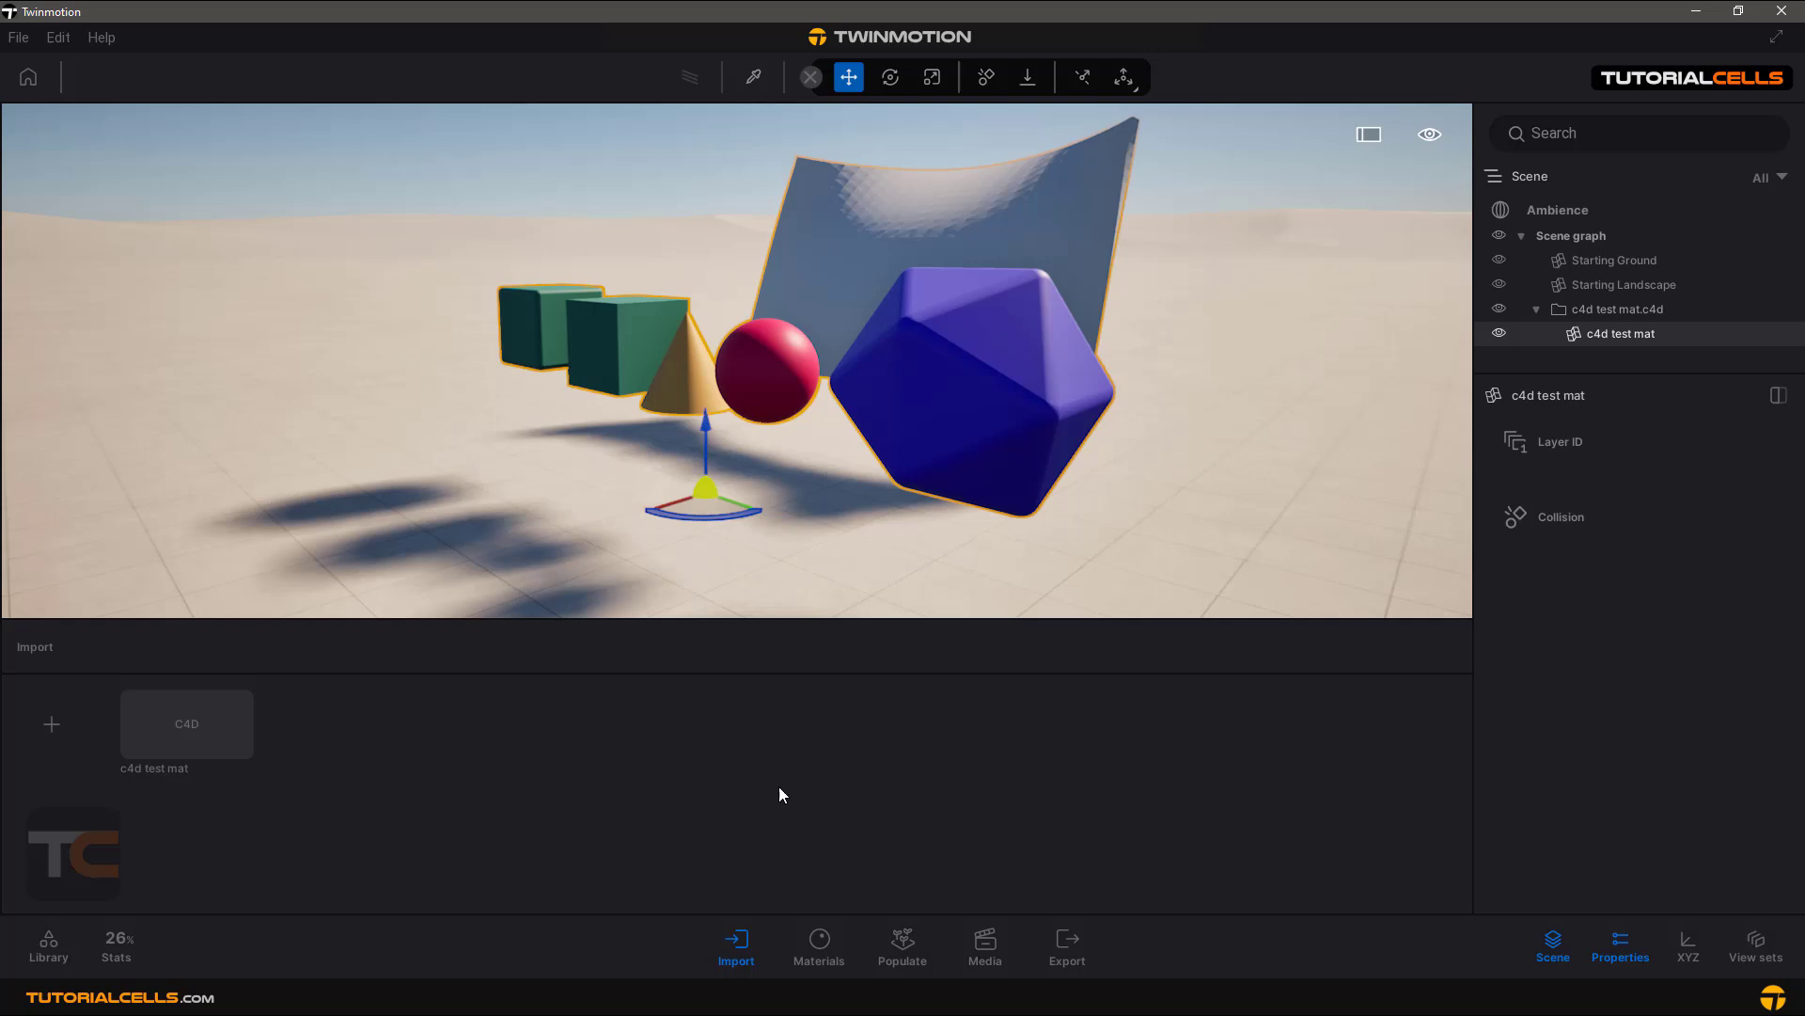
# Apply material Mat.4 to the curved panel, Mat and then Mat.1 to the cubes, and Mat.2 to the sphere.
pyautogui.click(811, 944)
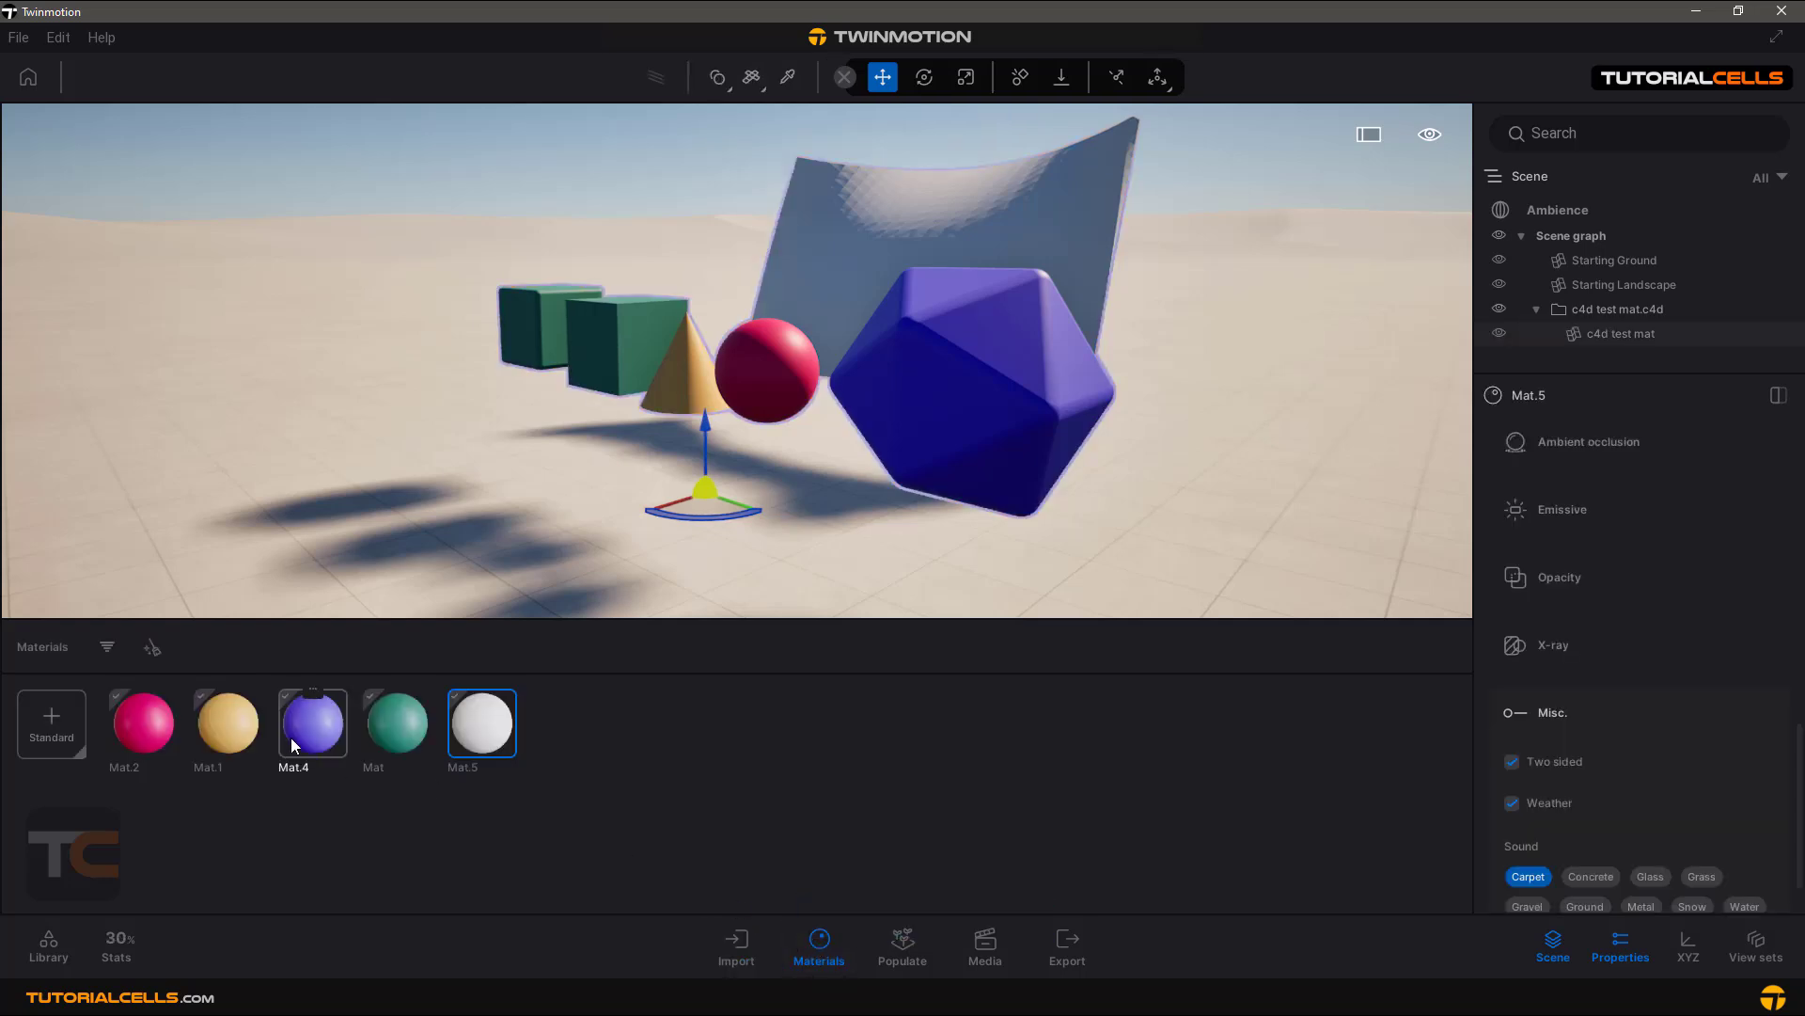
pyautogui.moveTo(292, 741); pyautogui.dragTo(850, 263)
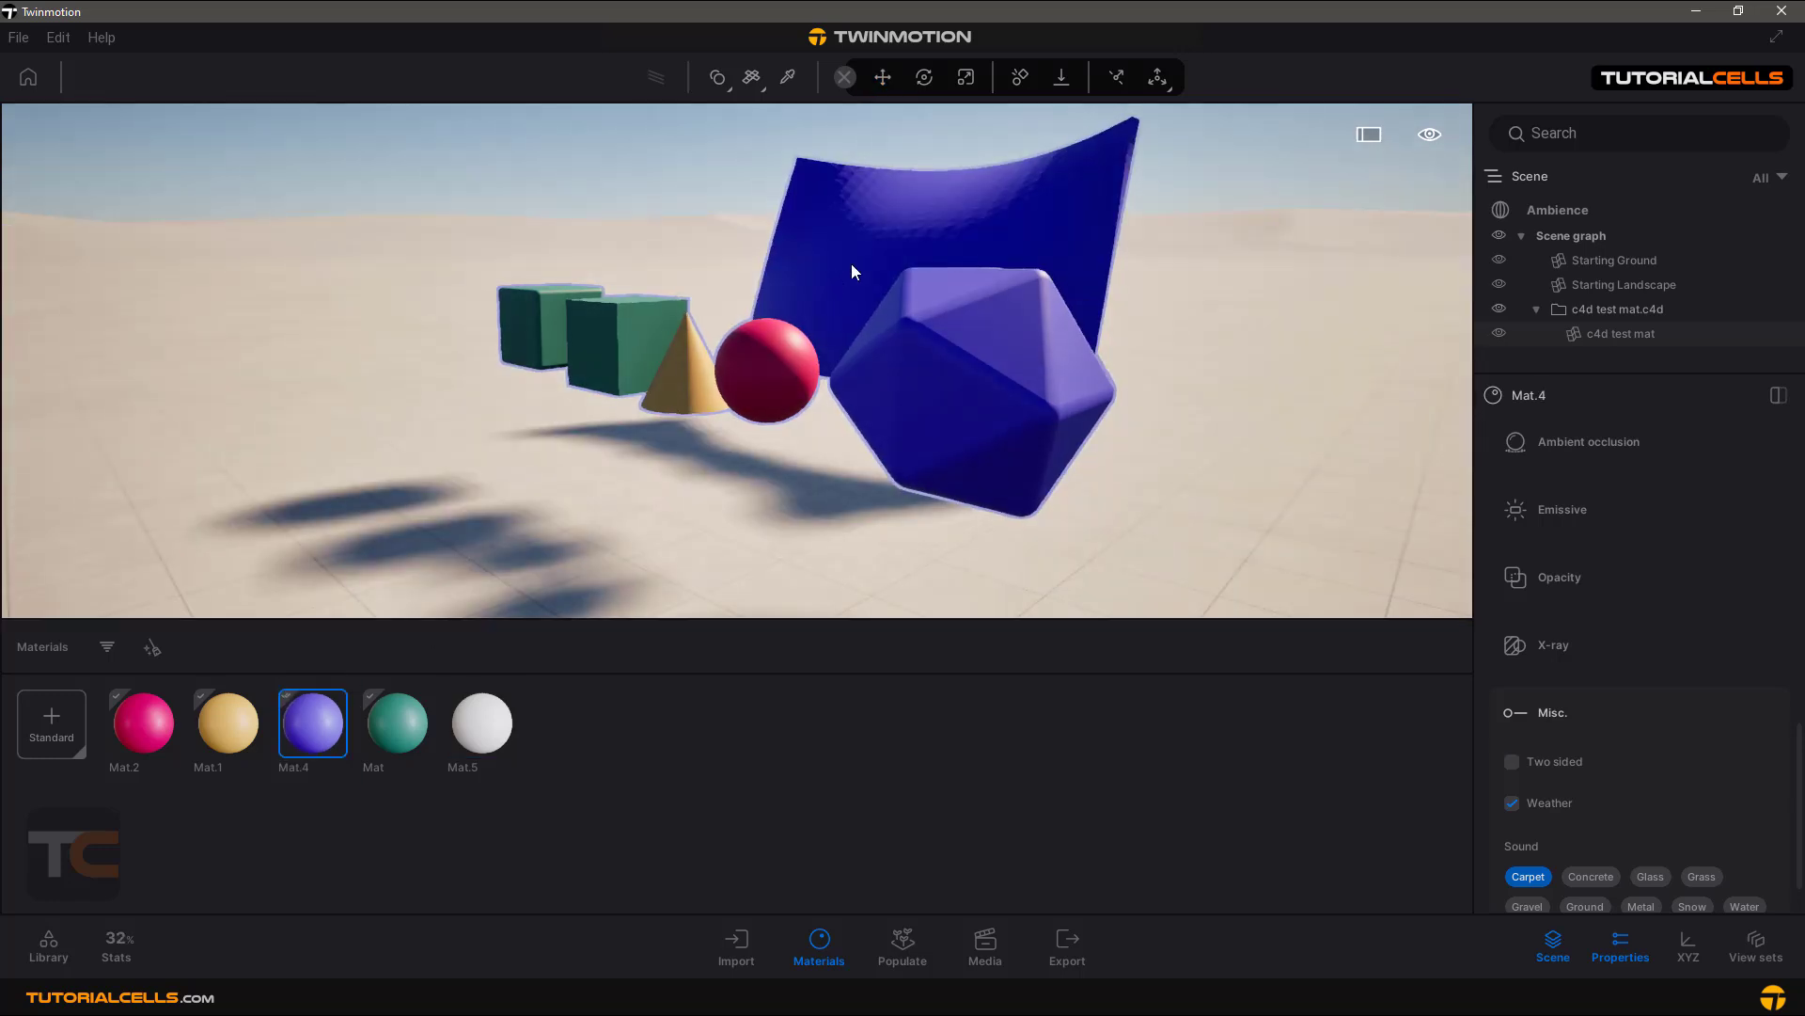
pyautogui.moveTo(393, 731); pyautogui.dragTo(618, 335)
pyautogui.moveTo(231, 732); pyautogui.dragTo(605, 336)
pyautogui.moveTo(147, 735); pyautogui.dragTo(768, 388)
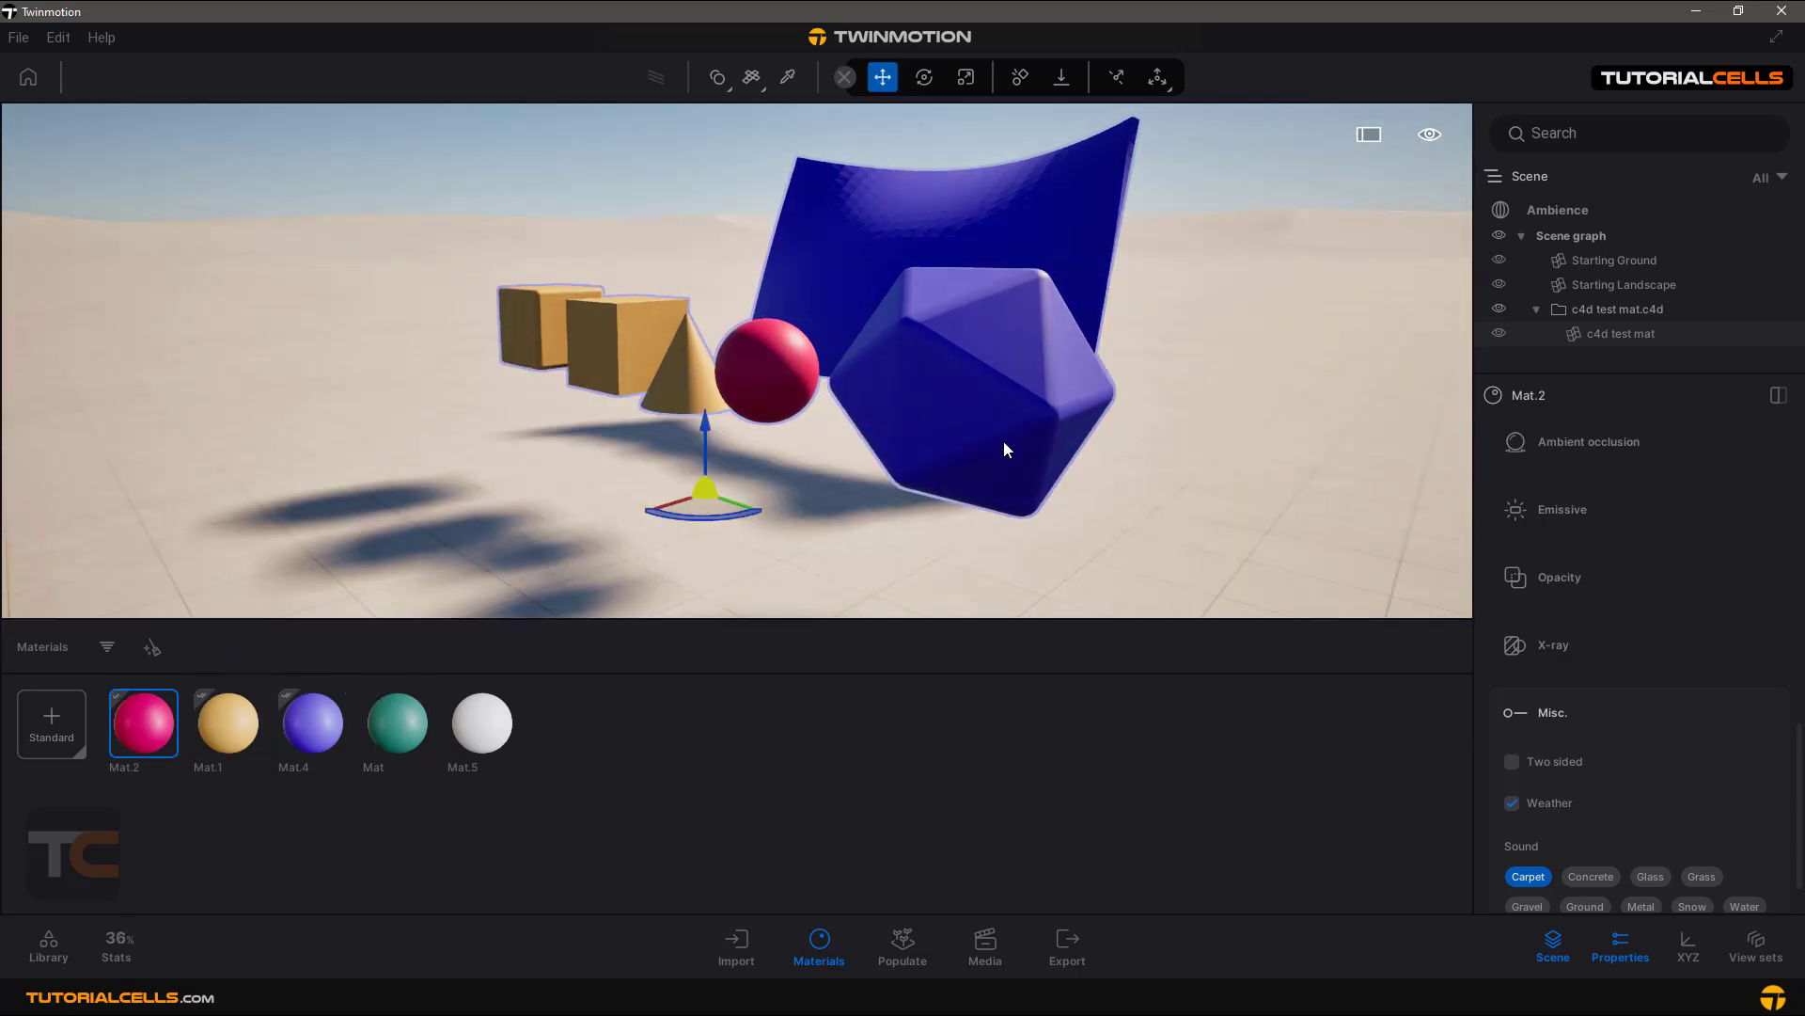
# Delete the c4d test mat.c4d folder with its collapsed object from the scene graph.
pyautogui.click(1592, 337)
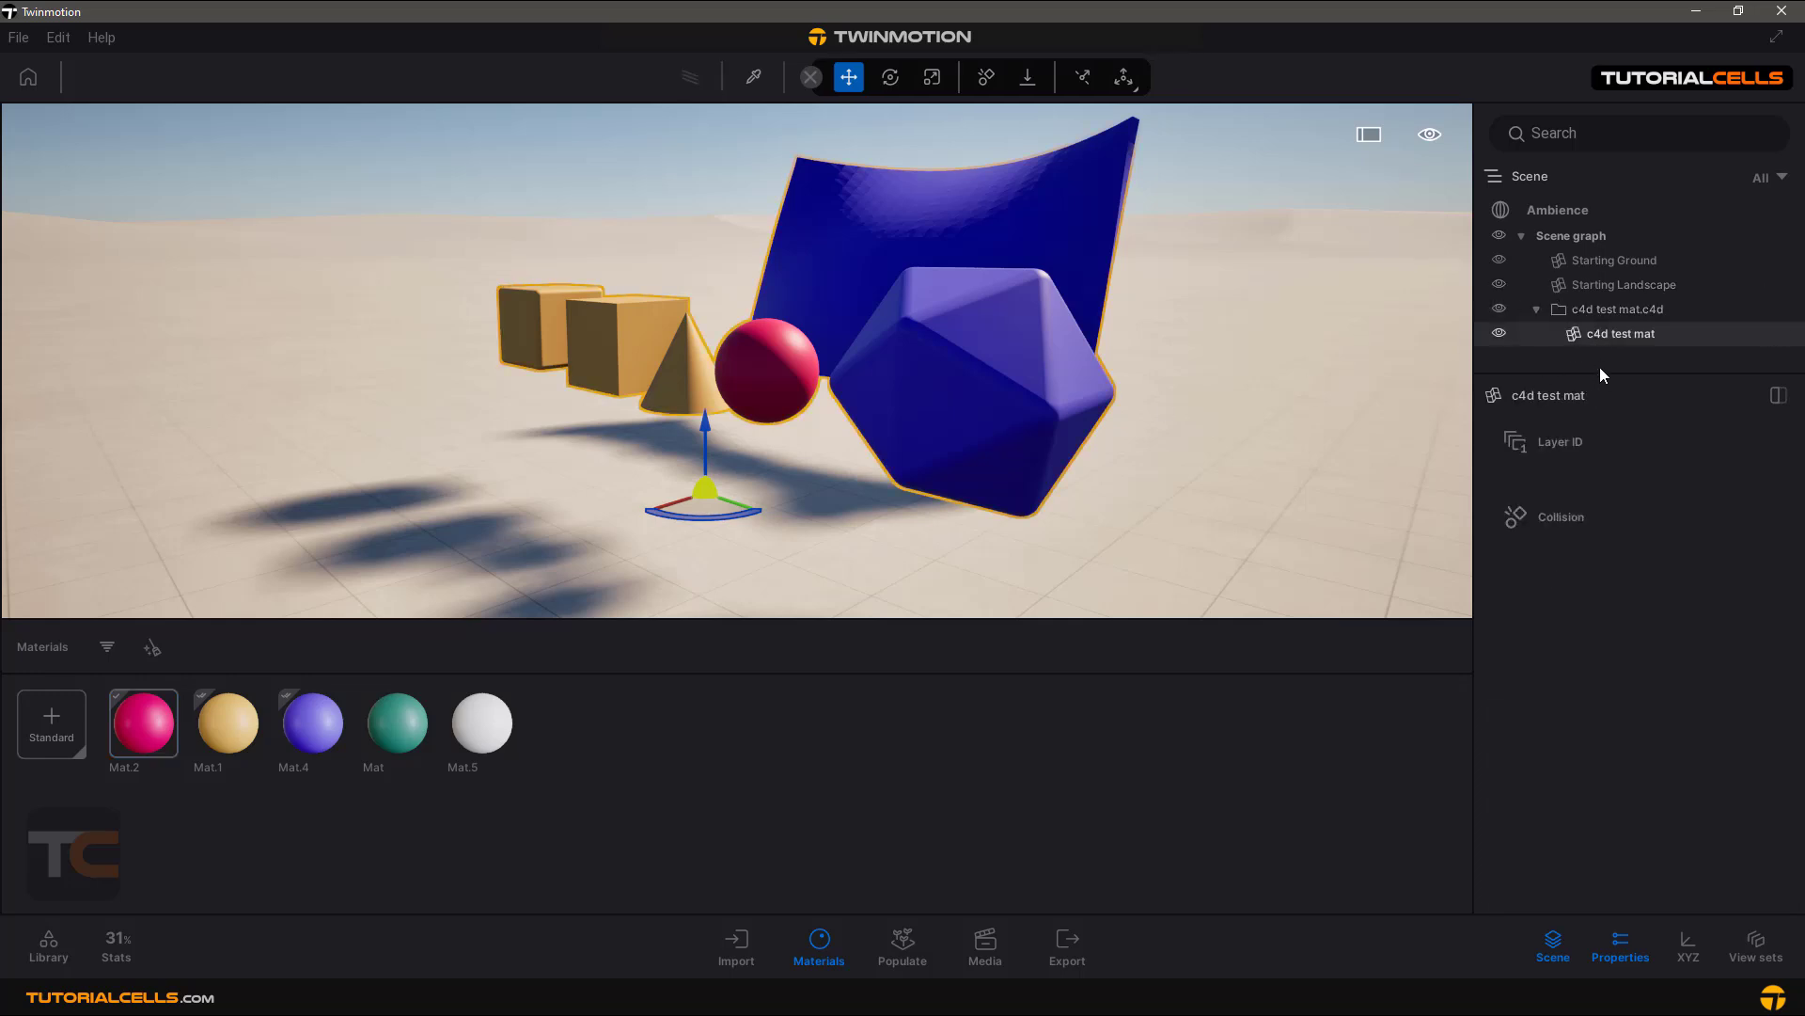
pyautogui.click(1560, 314)
pyautogui.press('Delete')
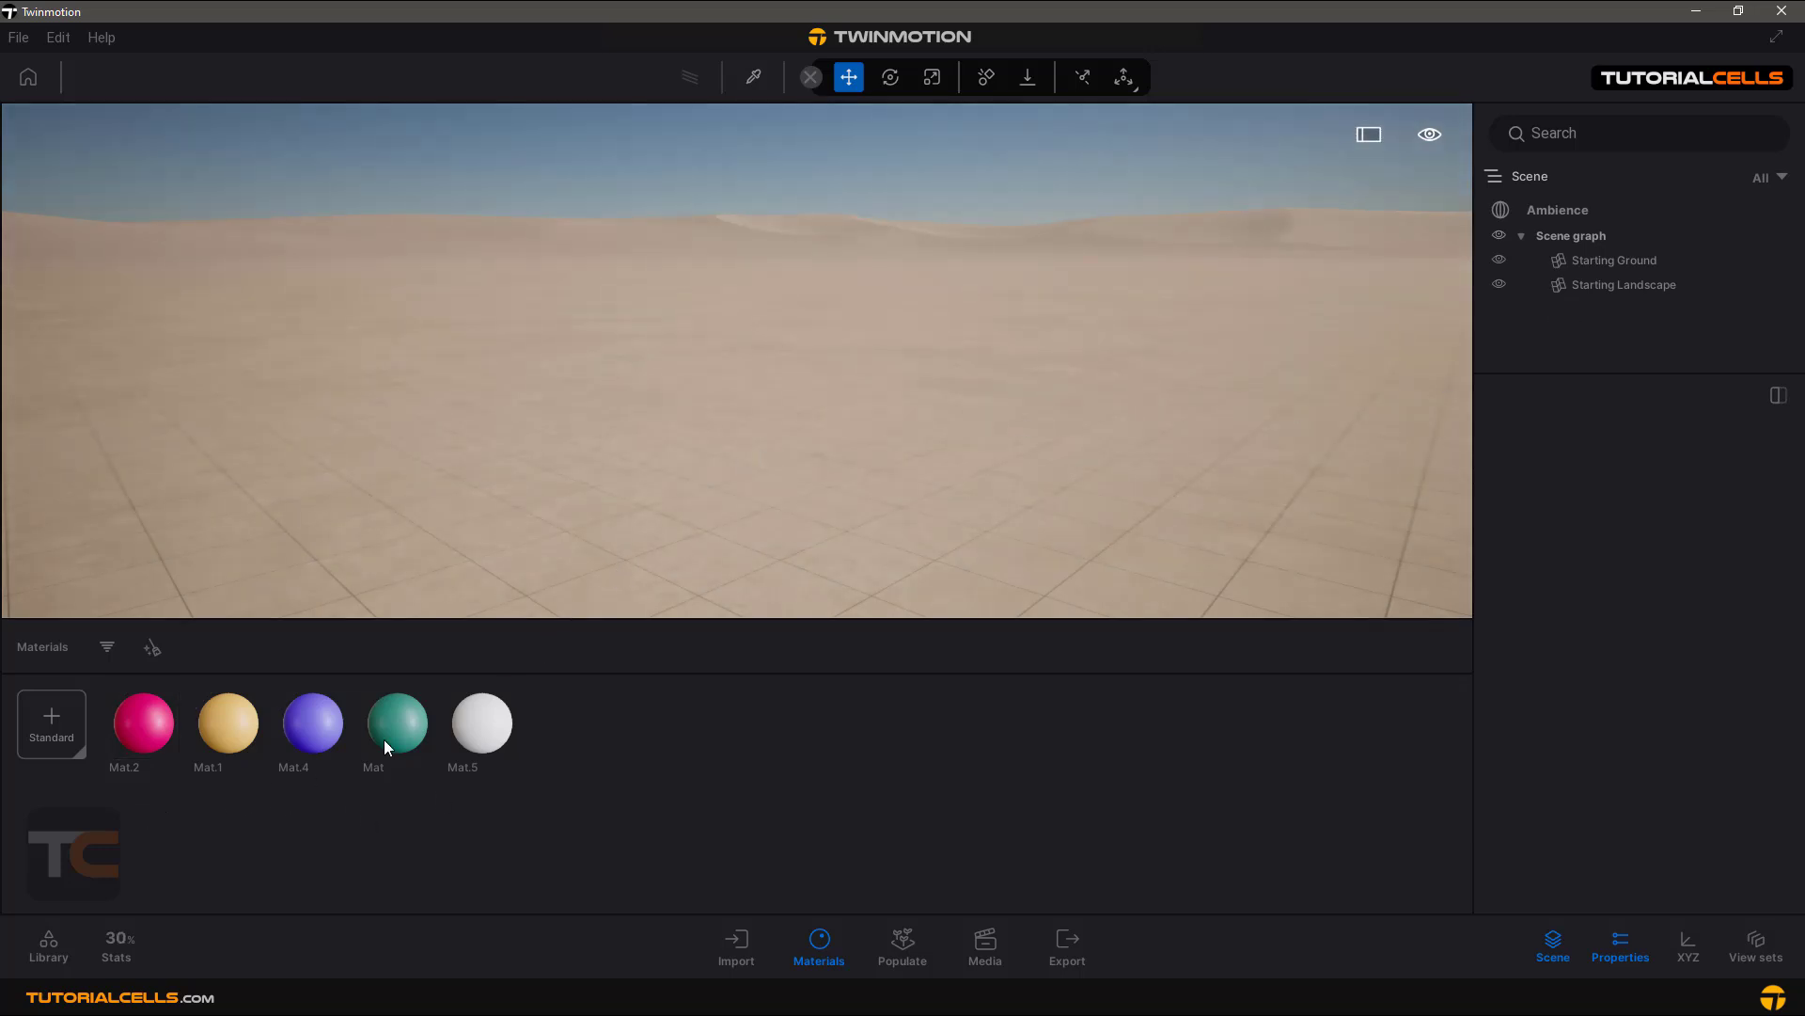
# Delete the scene materials Mat.5, Mat, Mat.4, Mat.1 and Mat.2.
pyautogui.click(483, 691)
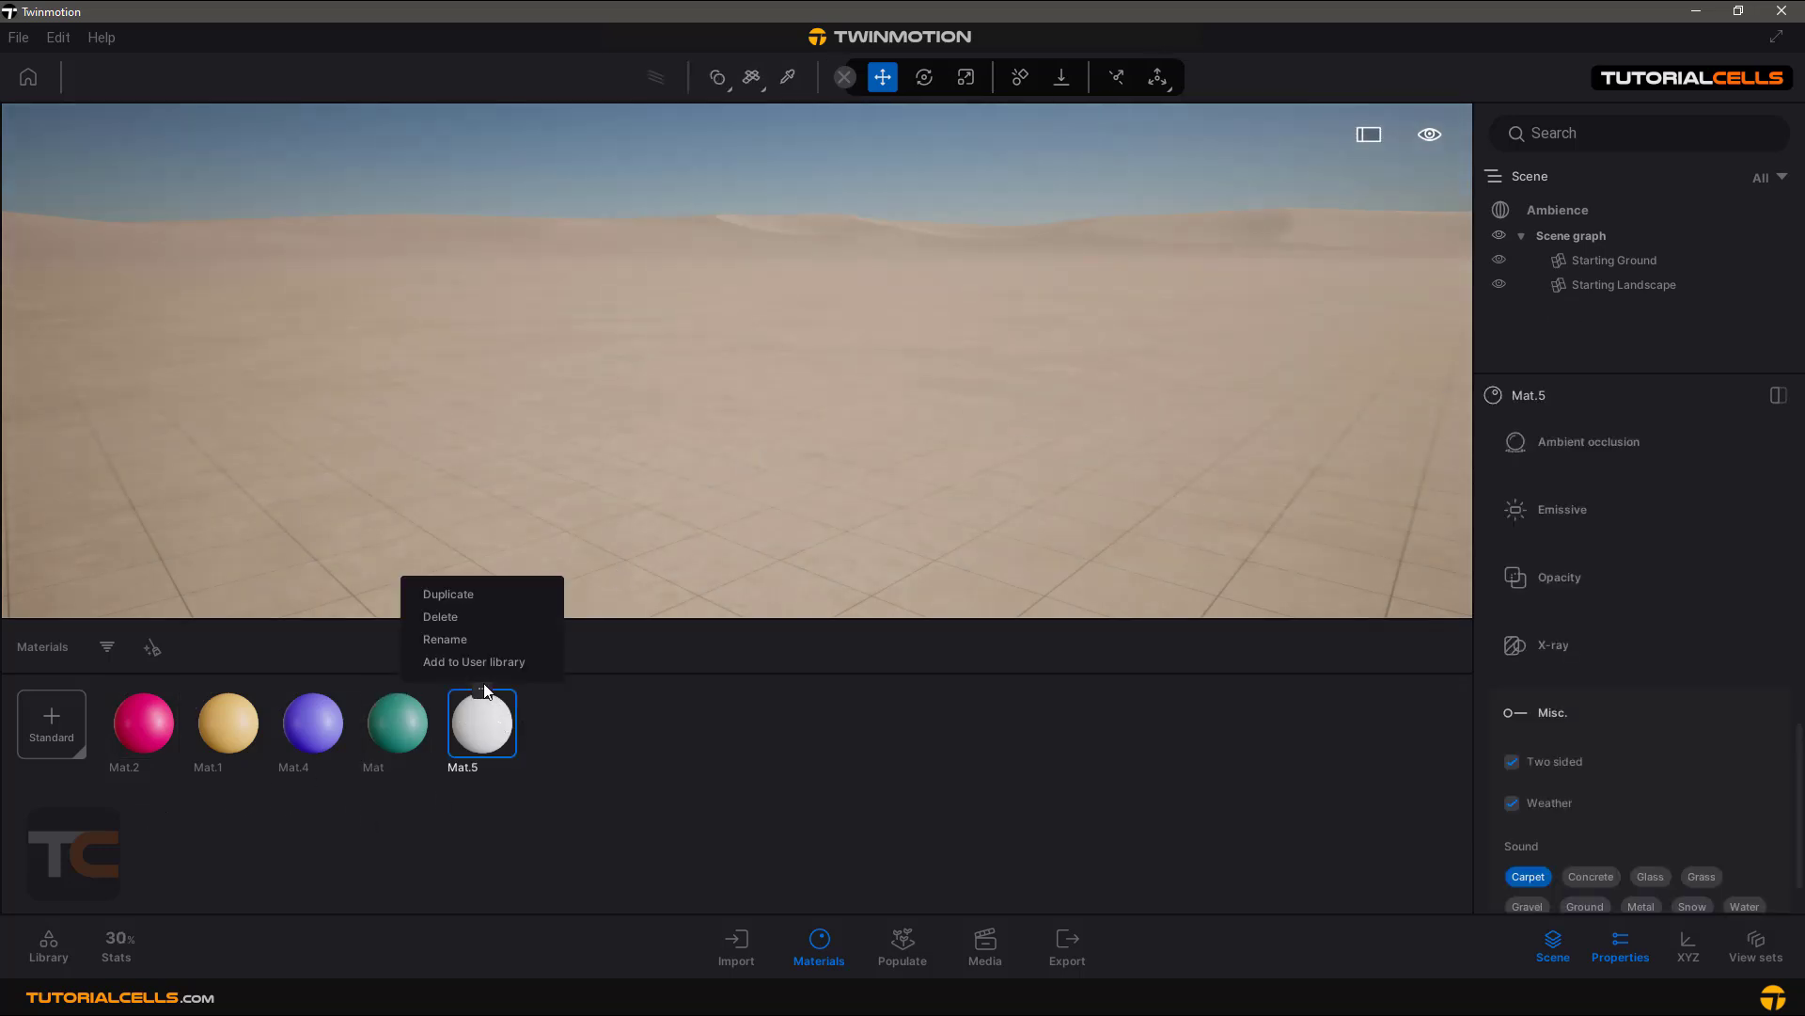
pyautogui.click(472, 617)
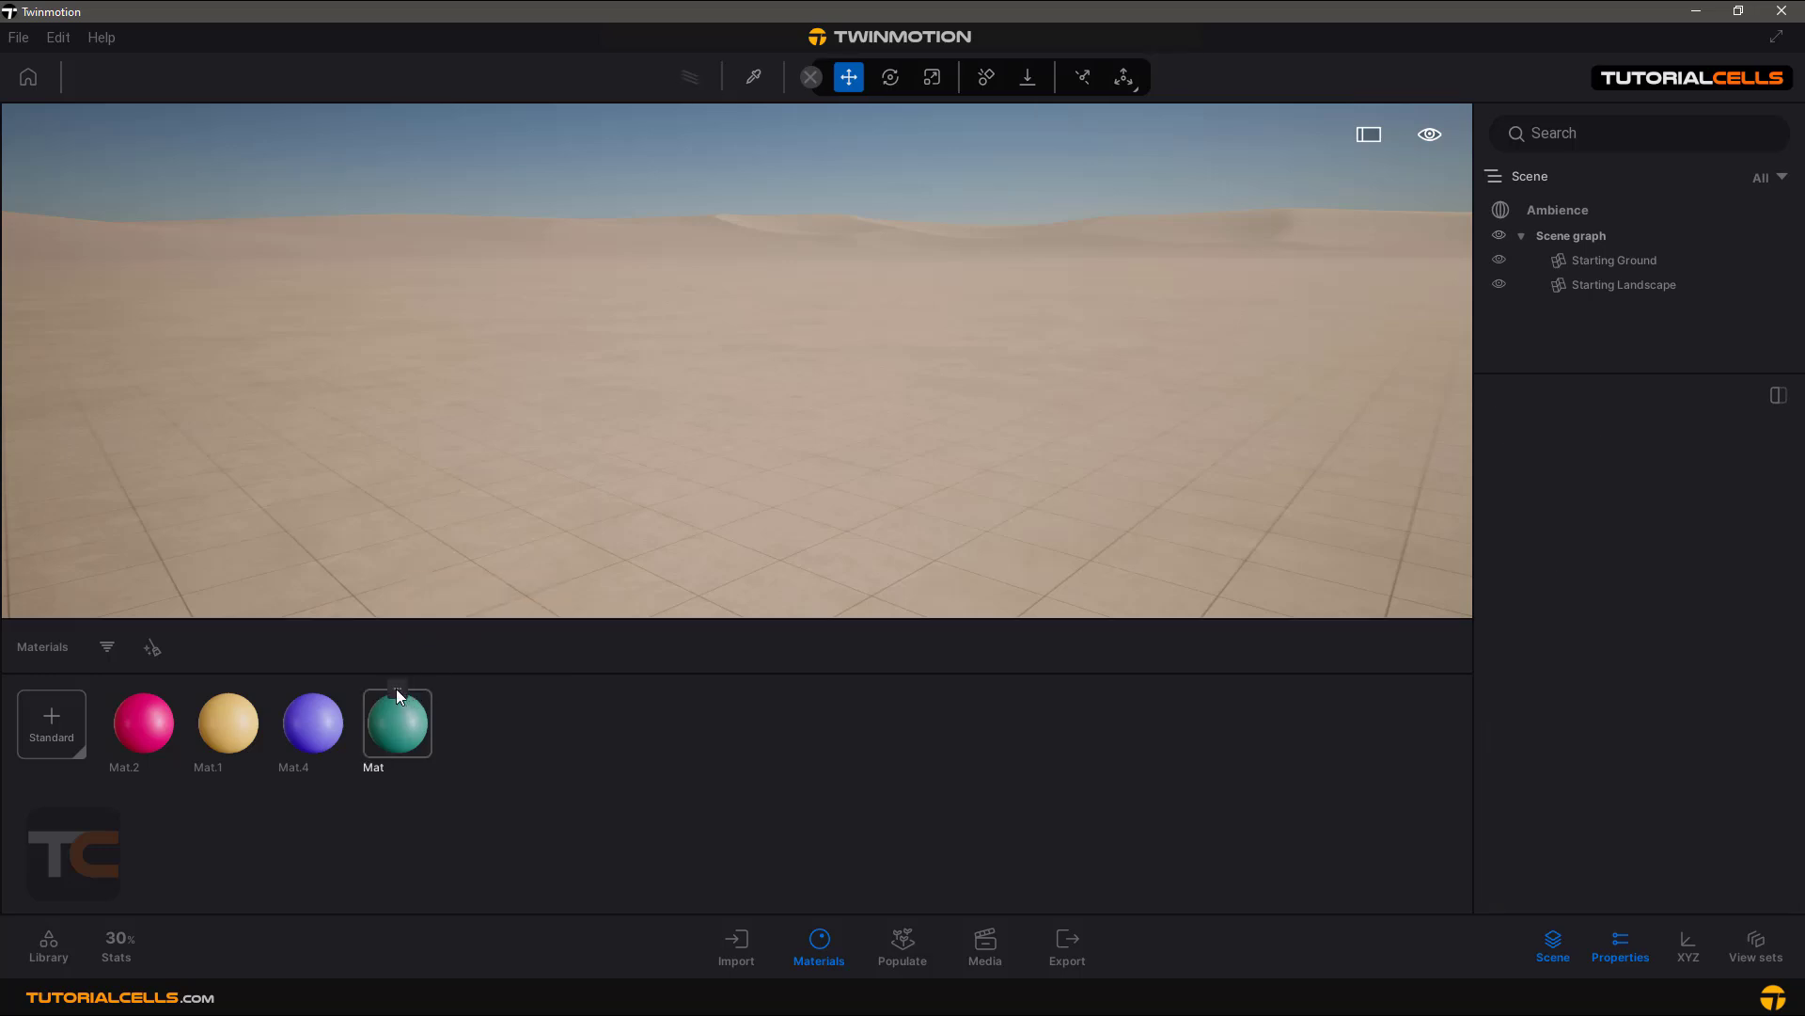
pyautogui.click(397, 689)
pyautogui.click(374, 617)
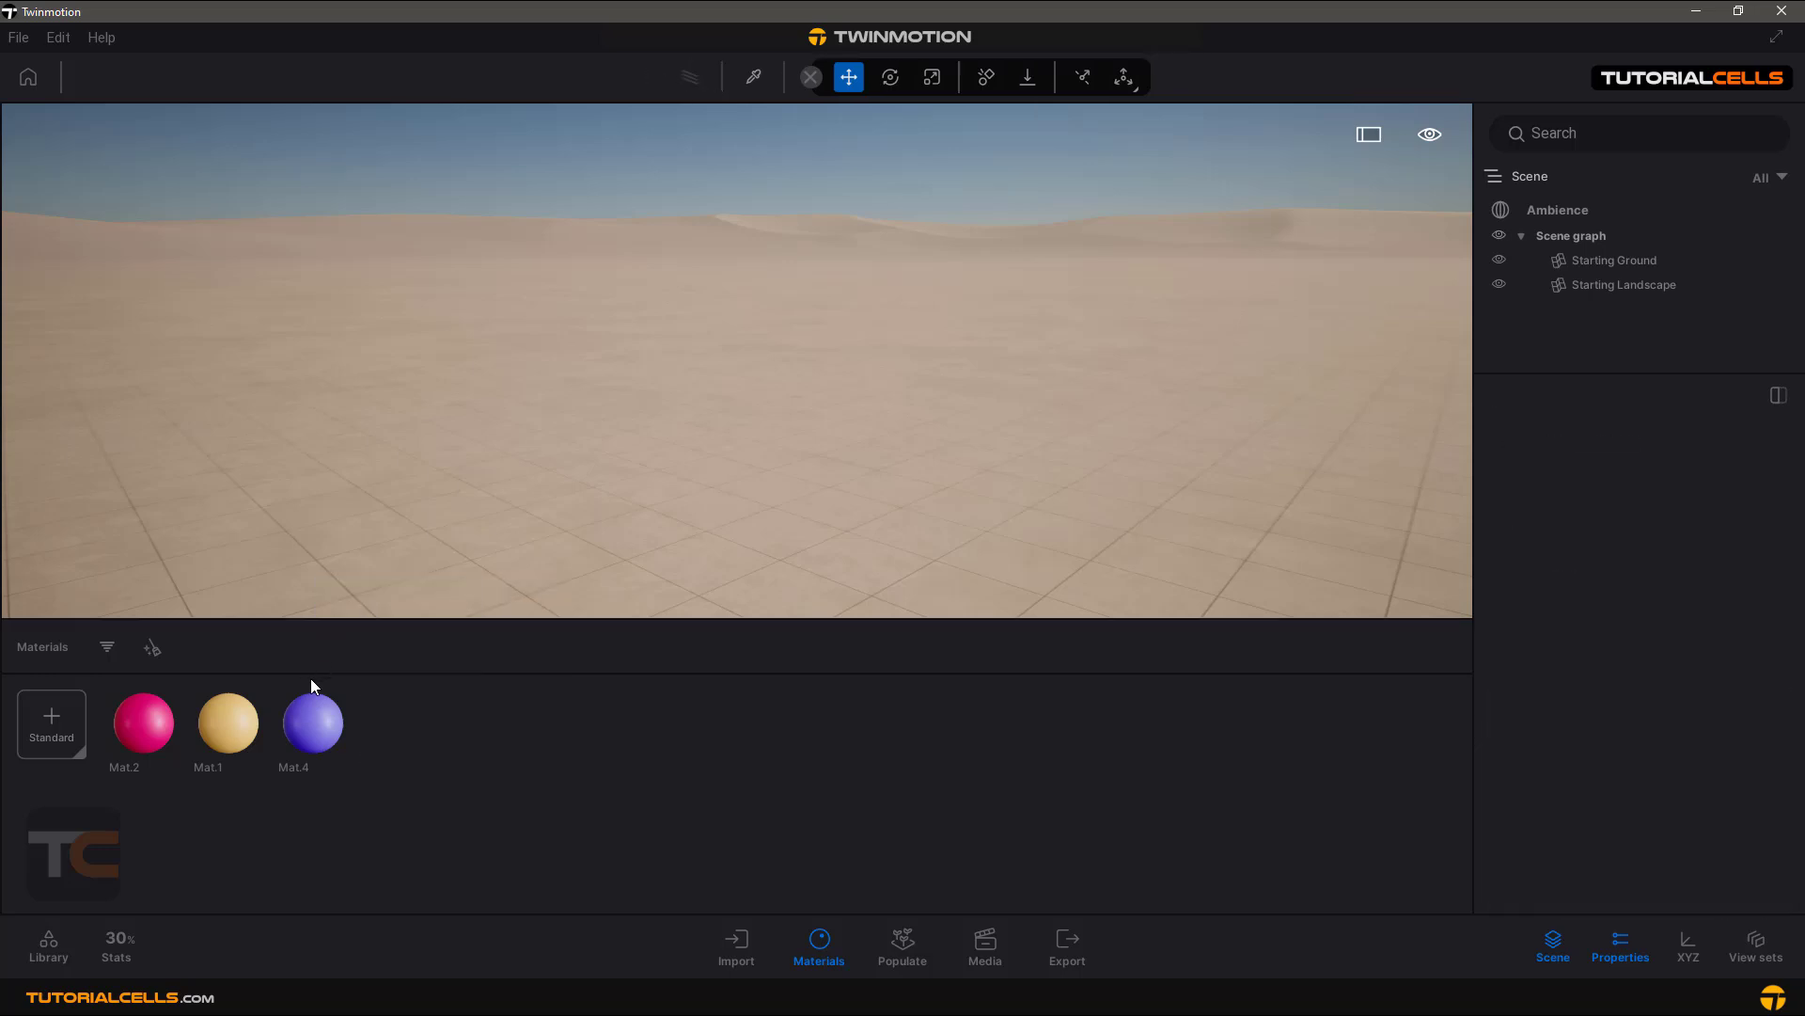
pyautogui.click(314, 689)
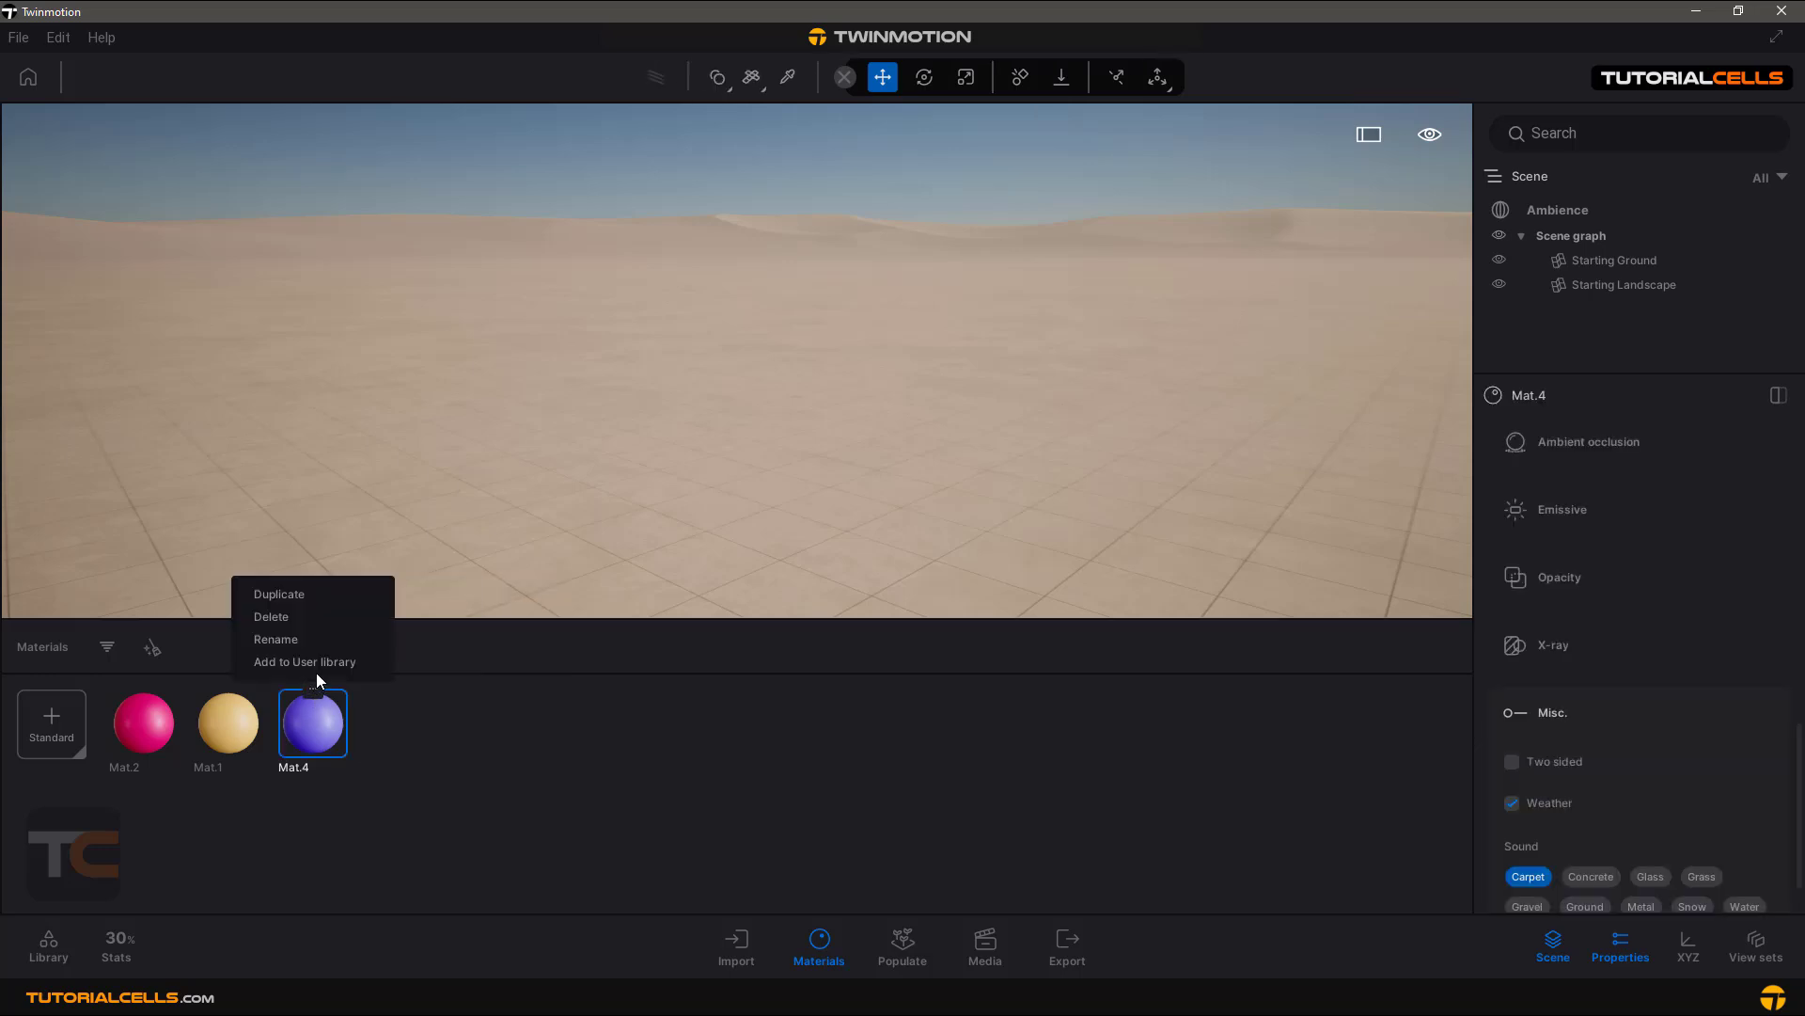
pyautogui.click(284, 618)
pyautogui.click(227, 690)
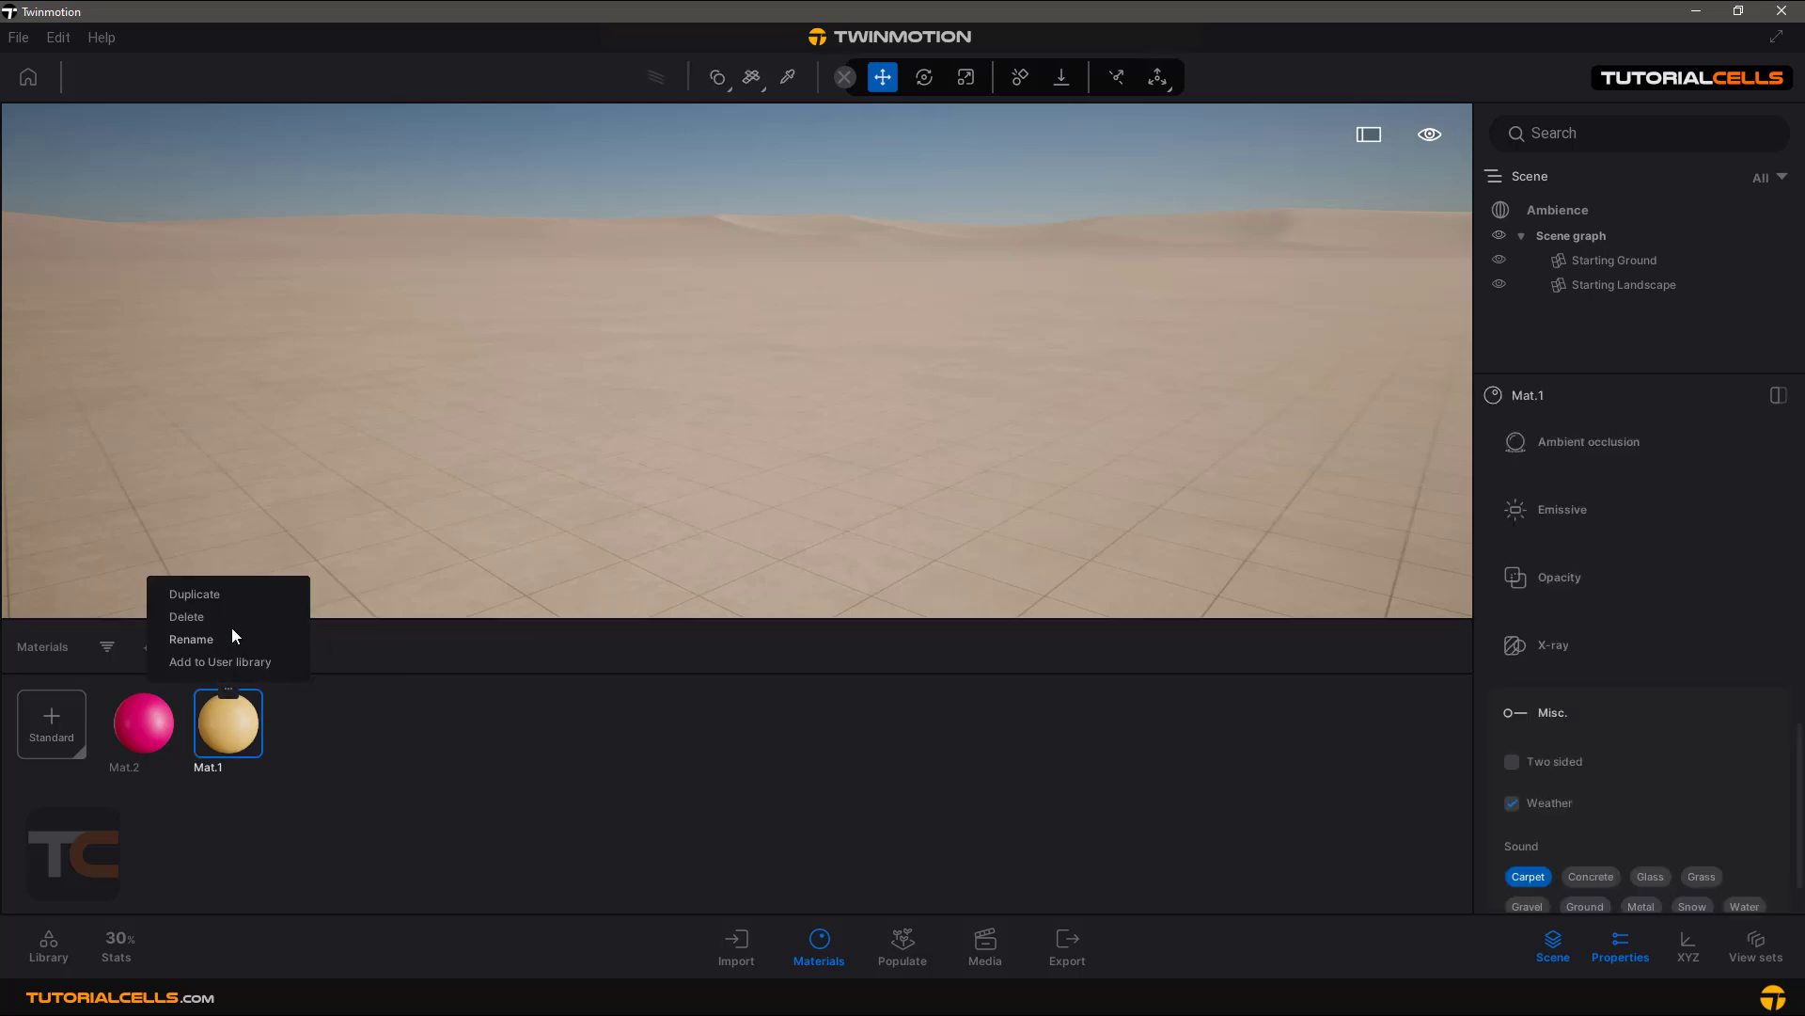
pyautogui.click(217, 620)
pyautogui.click(143, 689)
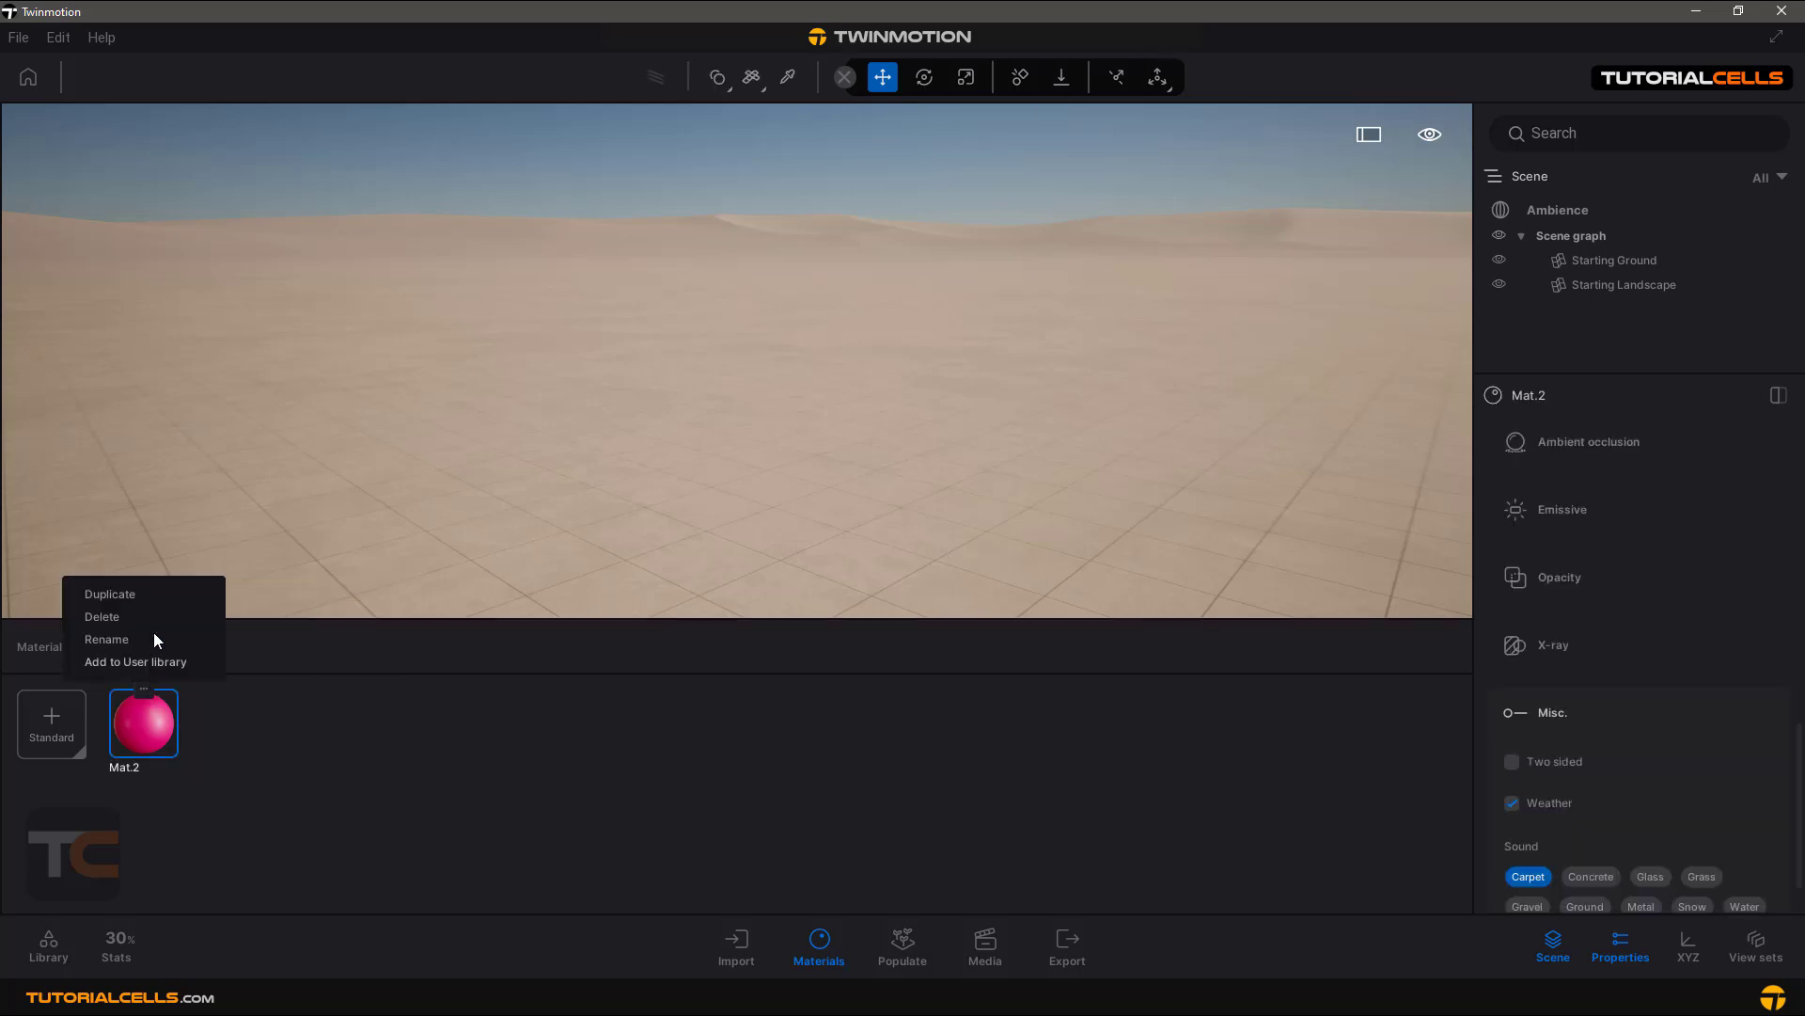
pyautogui.click(146, 618)
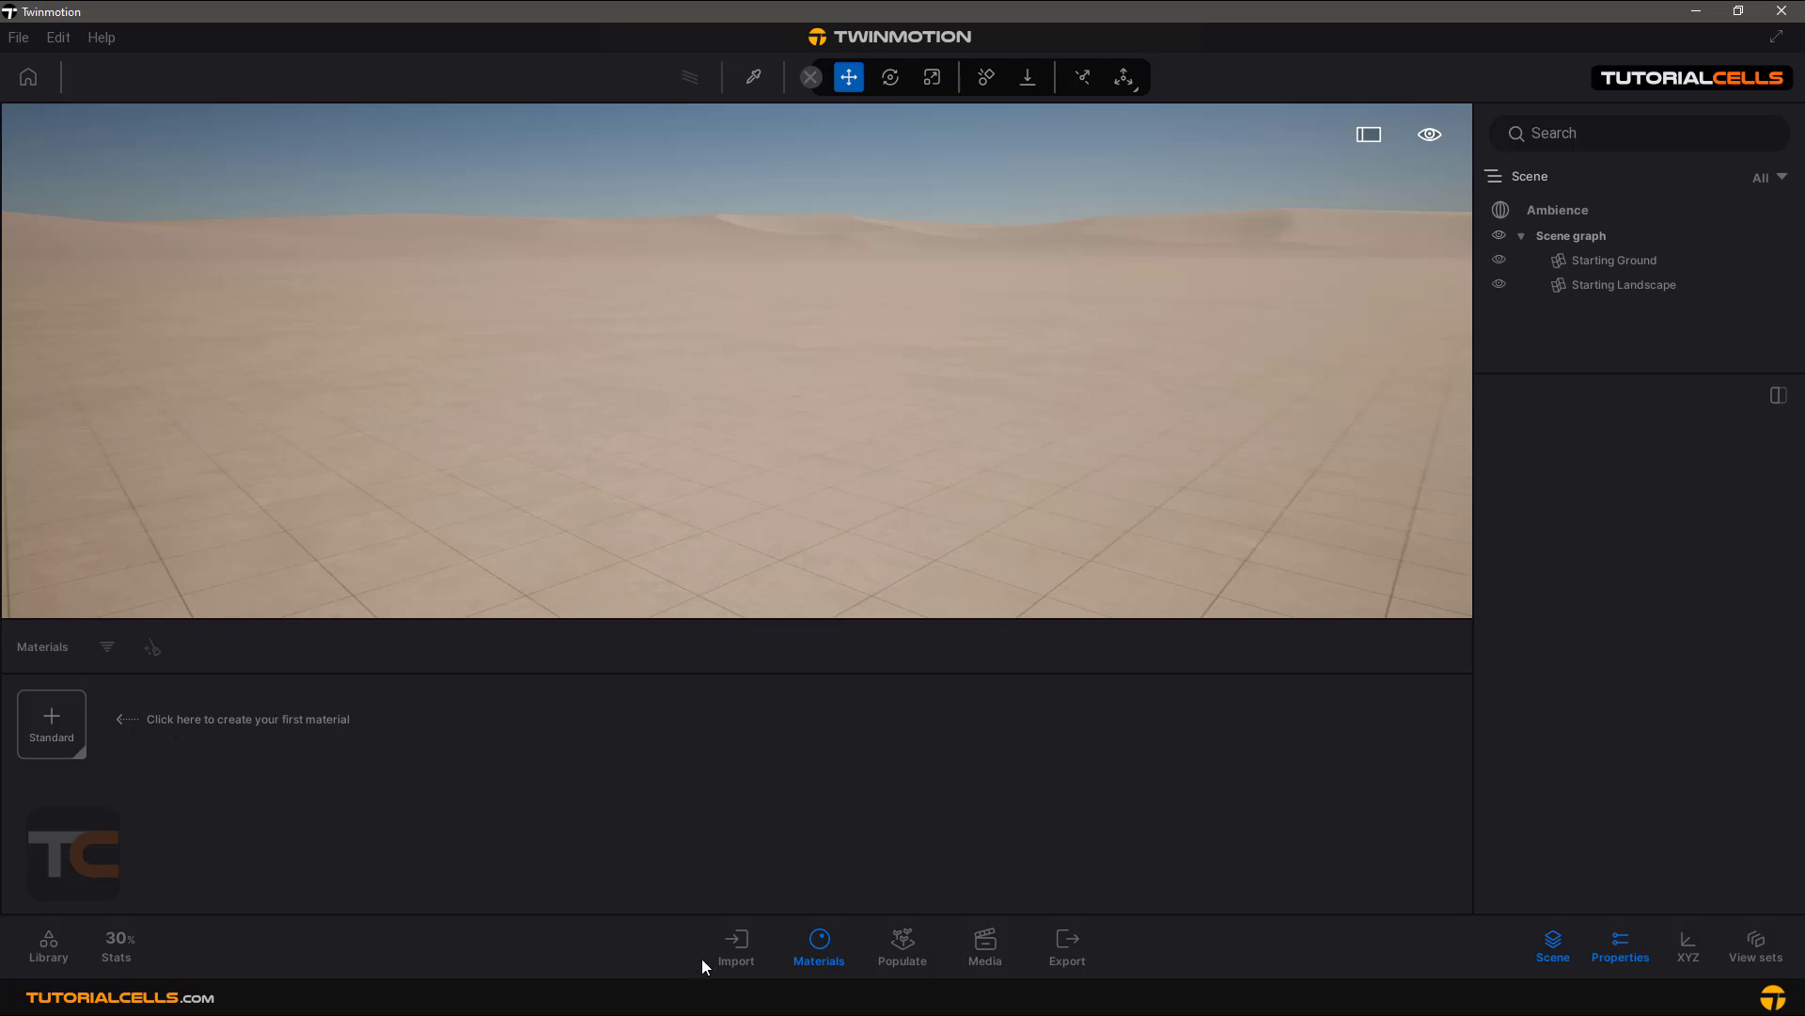
# Delete the c4d test mat entry from the imported files.
pyautogui.click(805, 940)
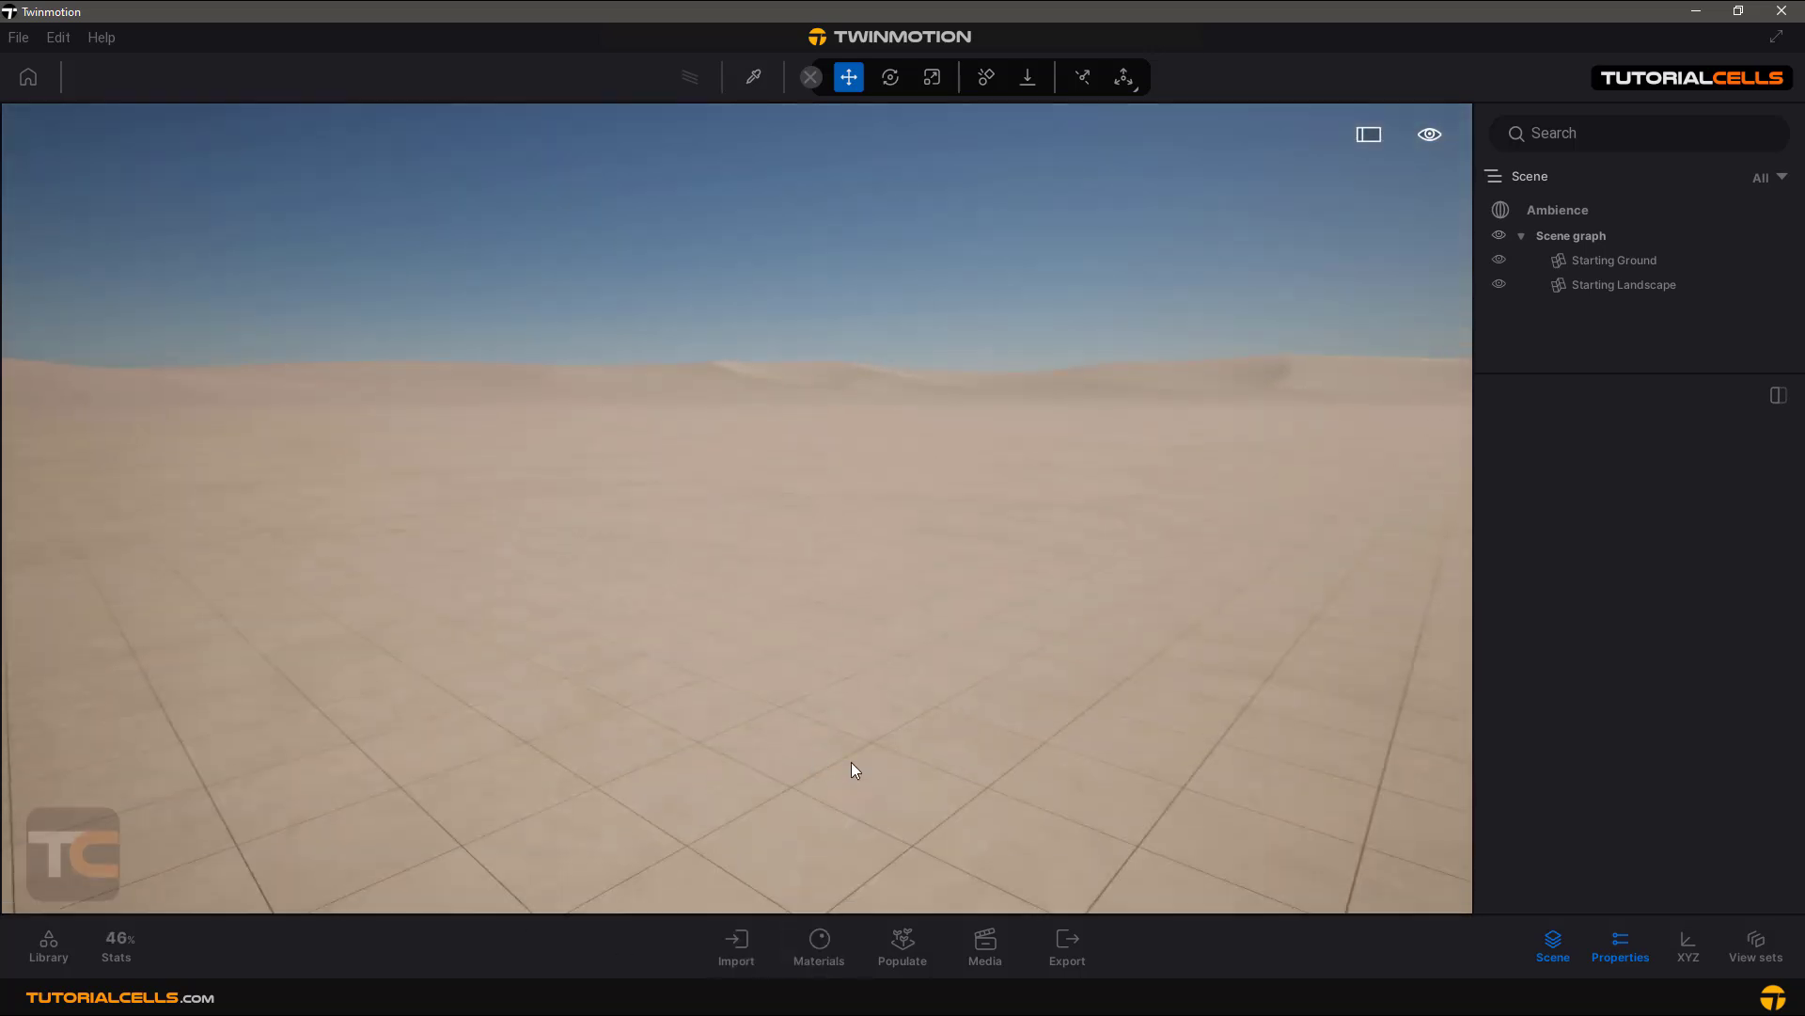
pyautogui.click(707, 926)
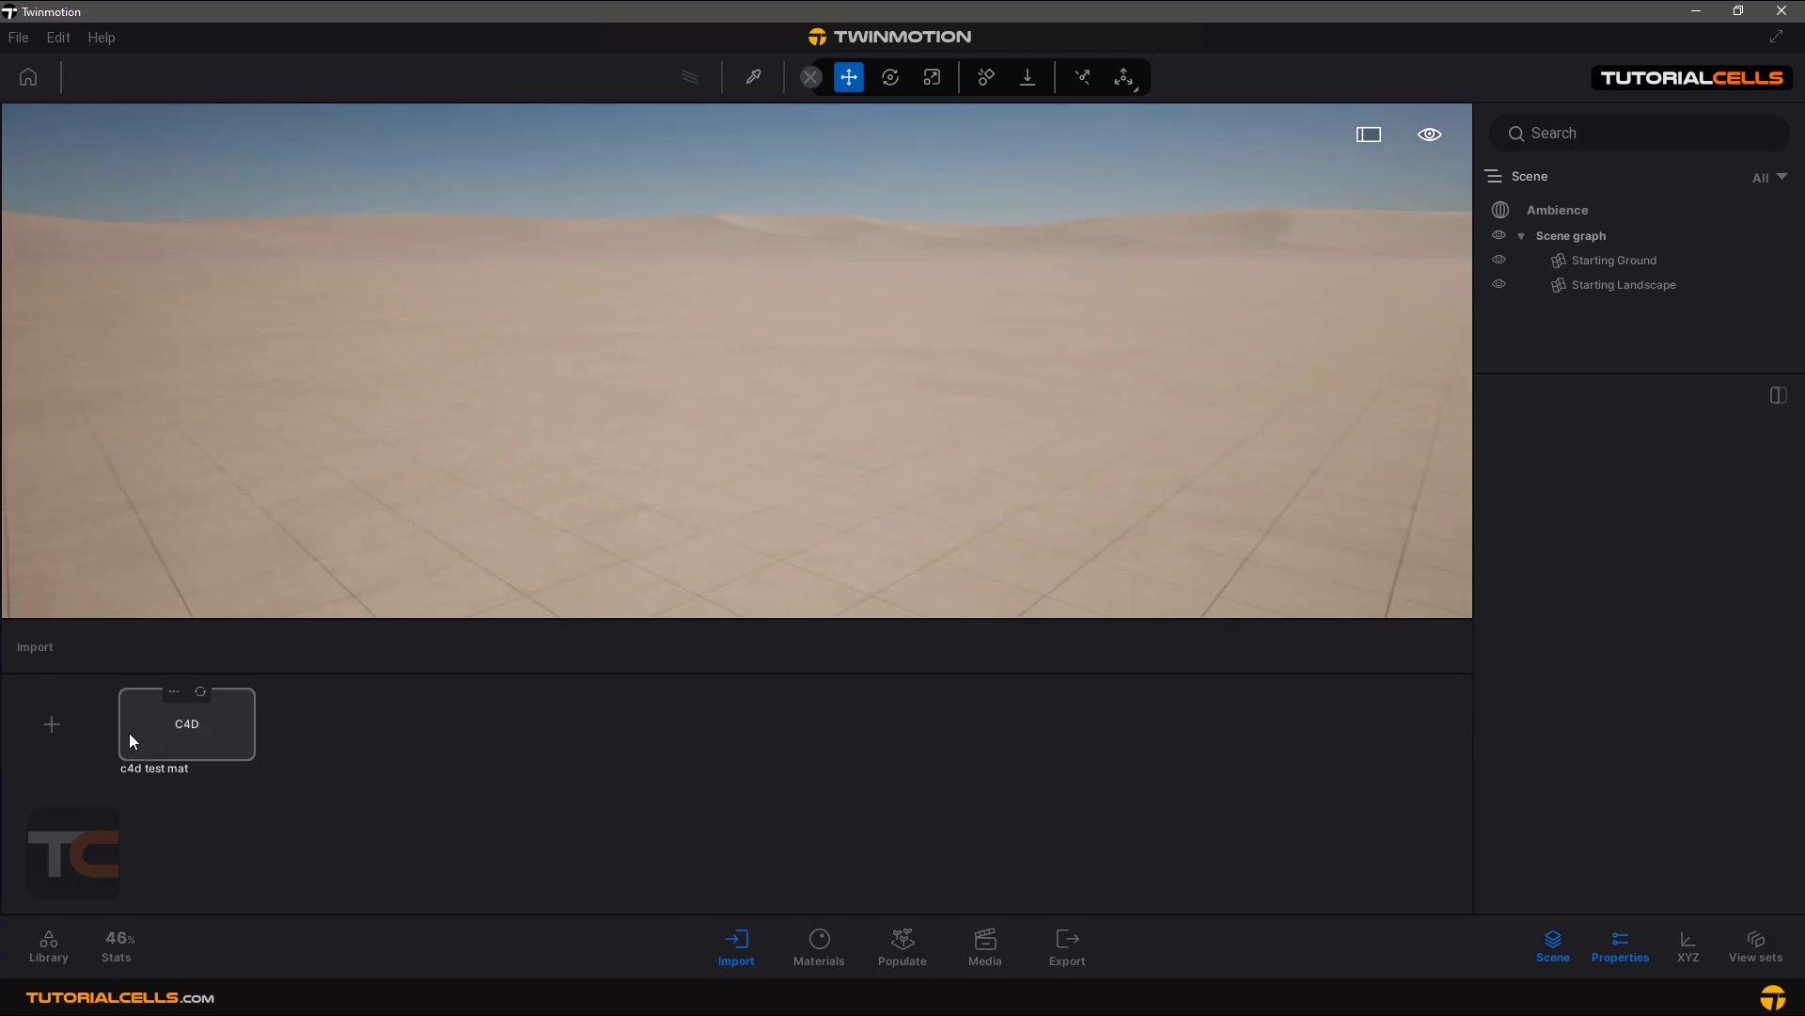
pyautogui.click(174, 694)
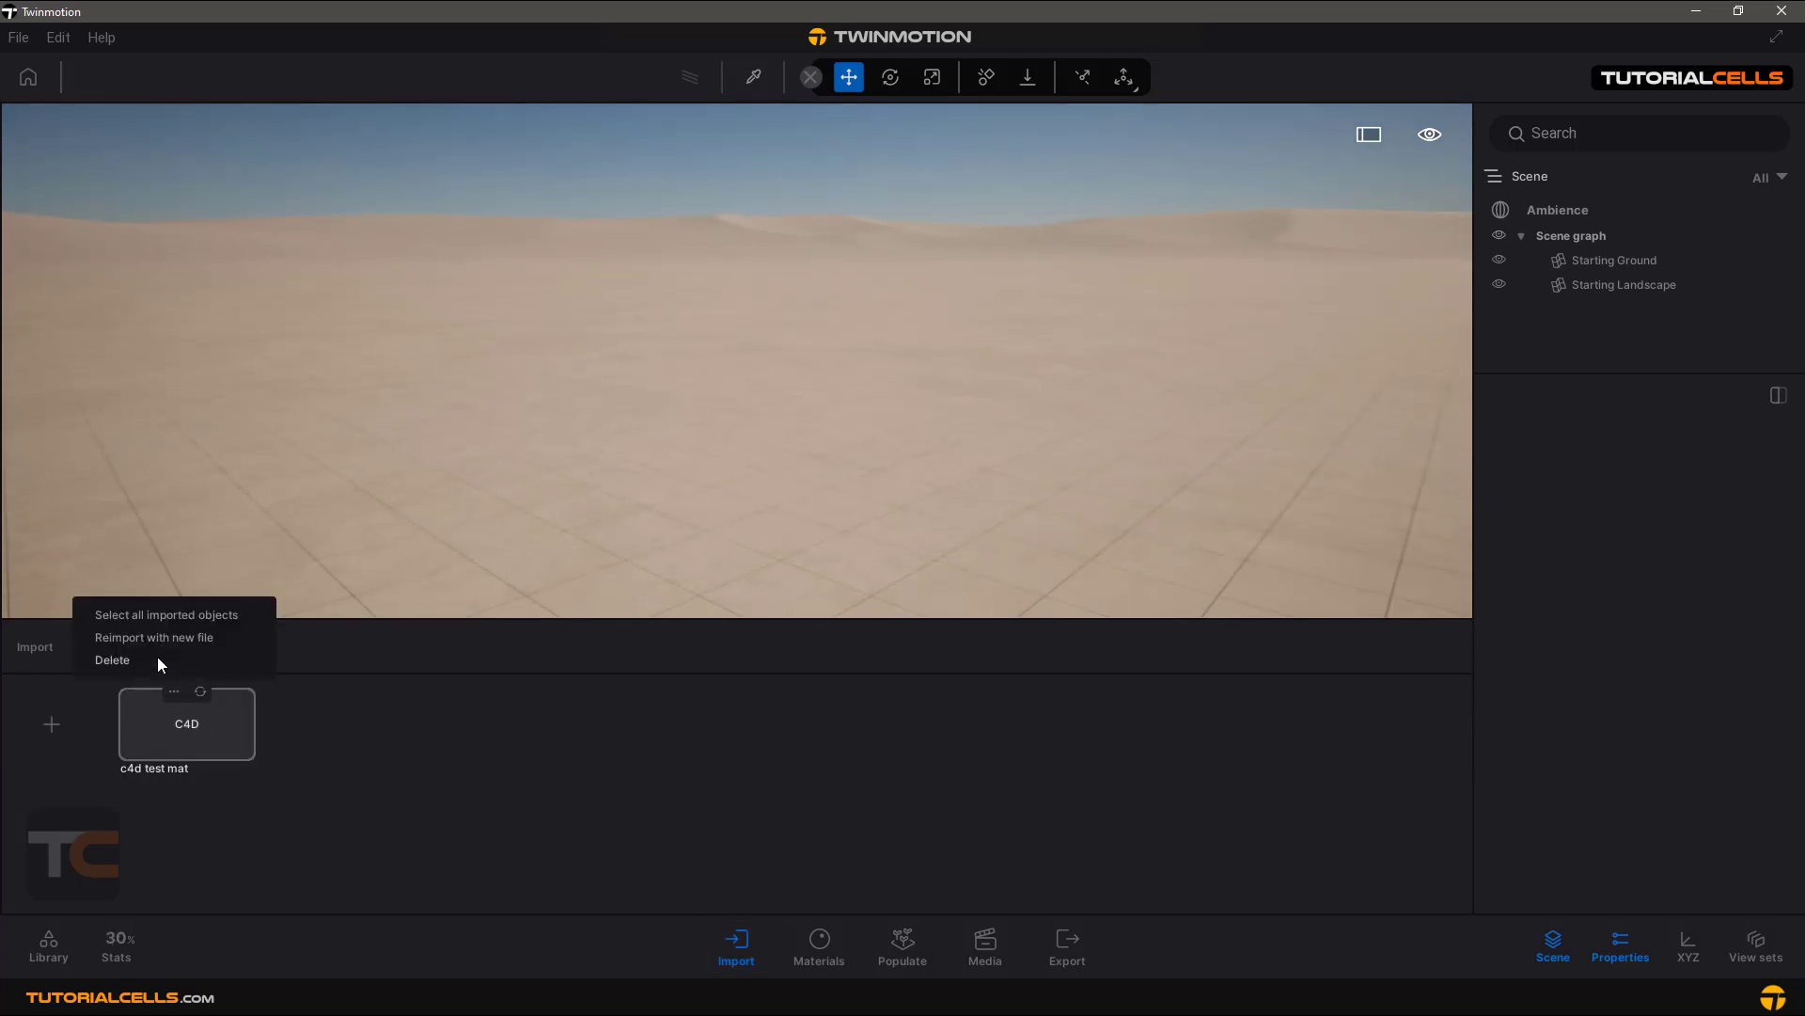
pyautogui.click(158, 661)
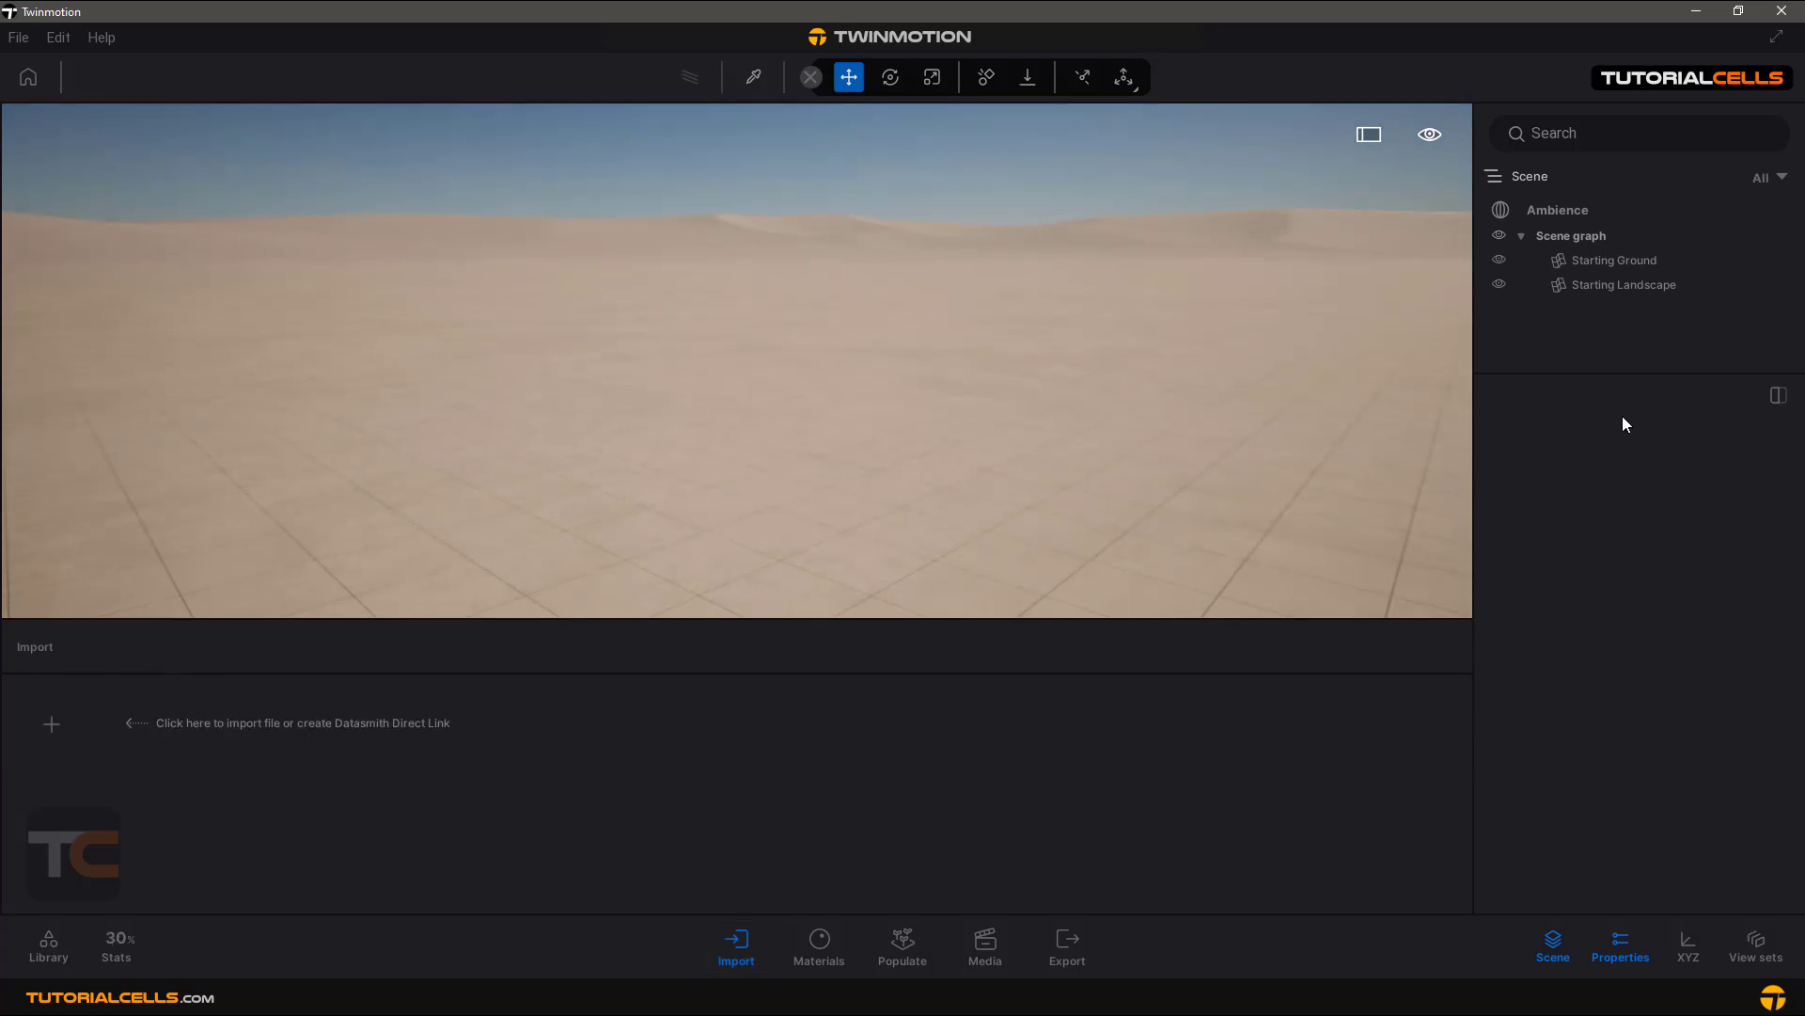
# Start a new geometry import and choose the C4D file c4d test mat again.
pyautogui.click(87, 723)
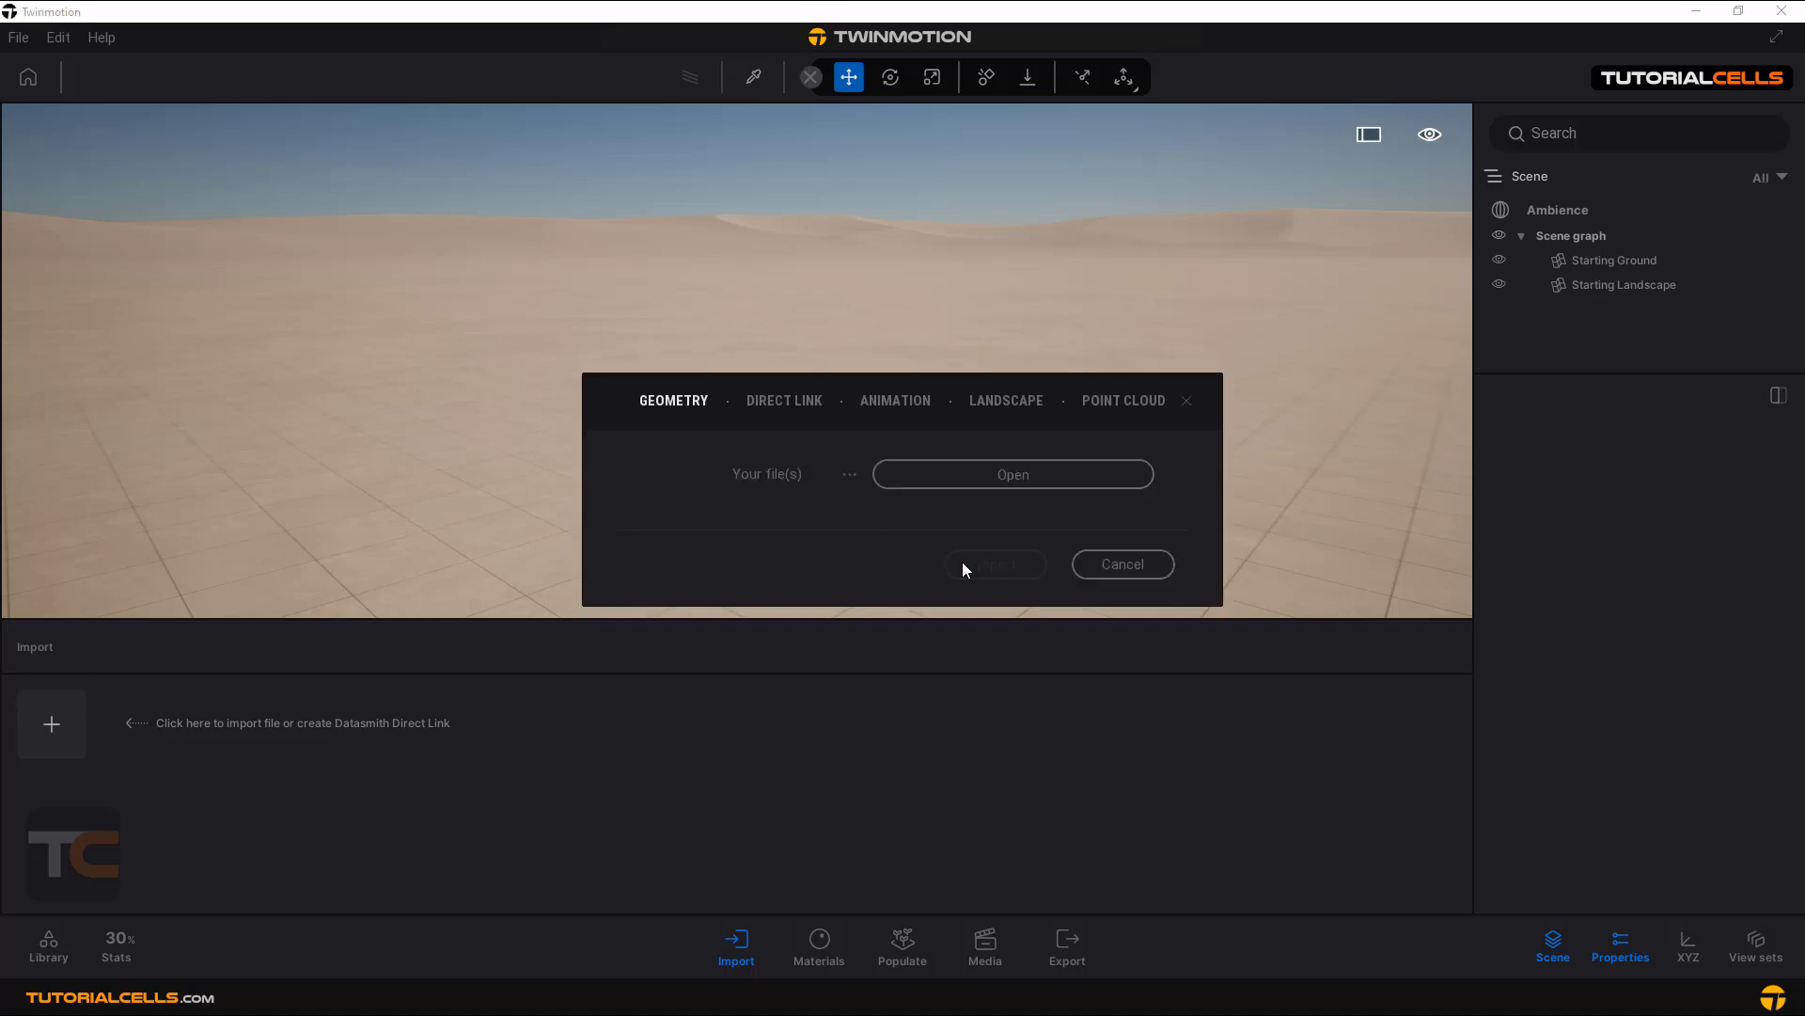
pyautogui.click(993, 476)
pyautogui.scroll(-1, 565, 592)
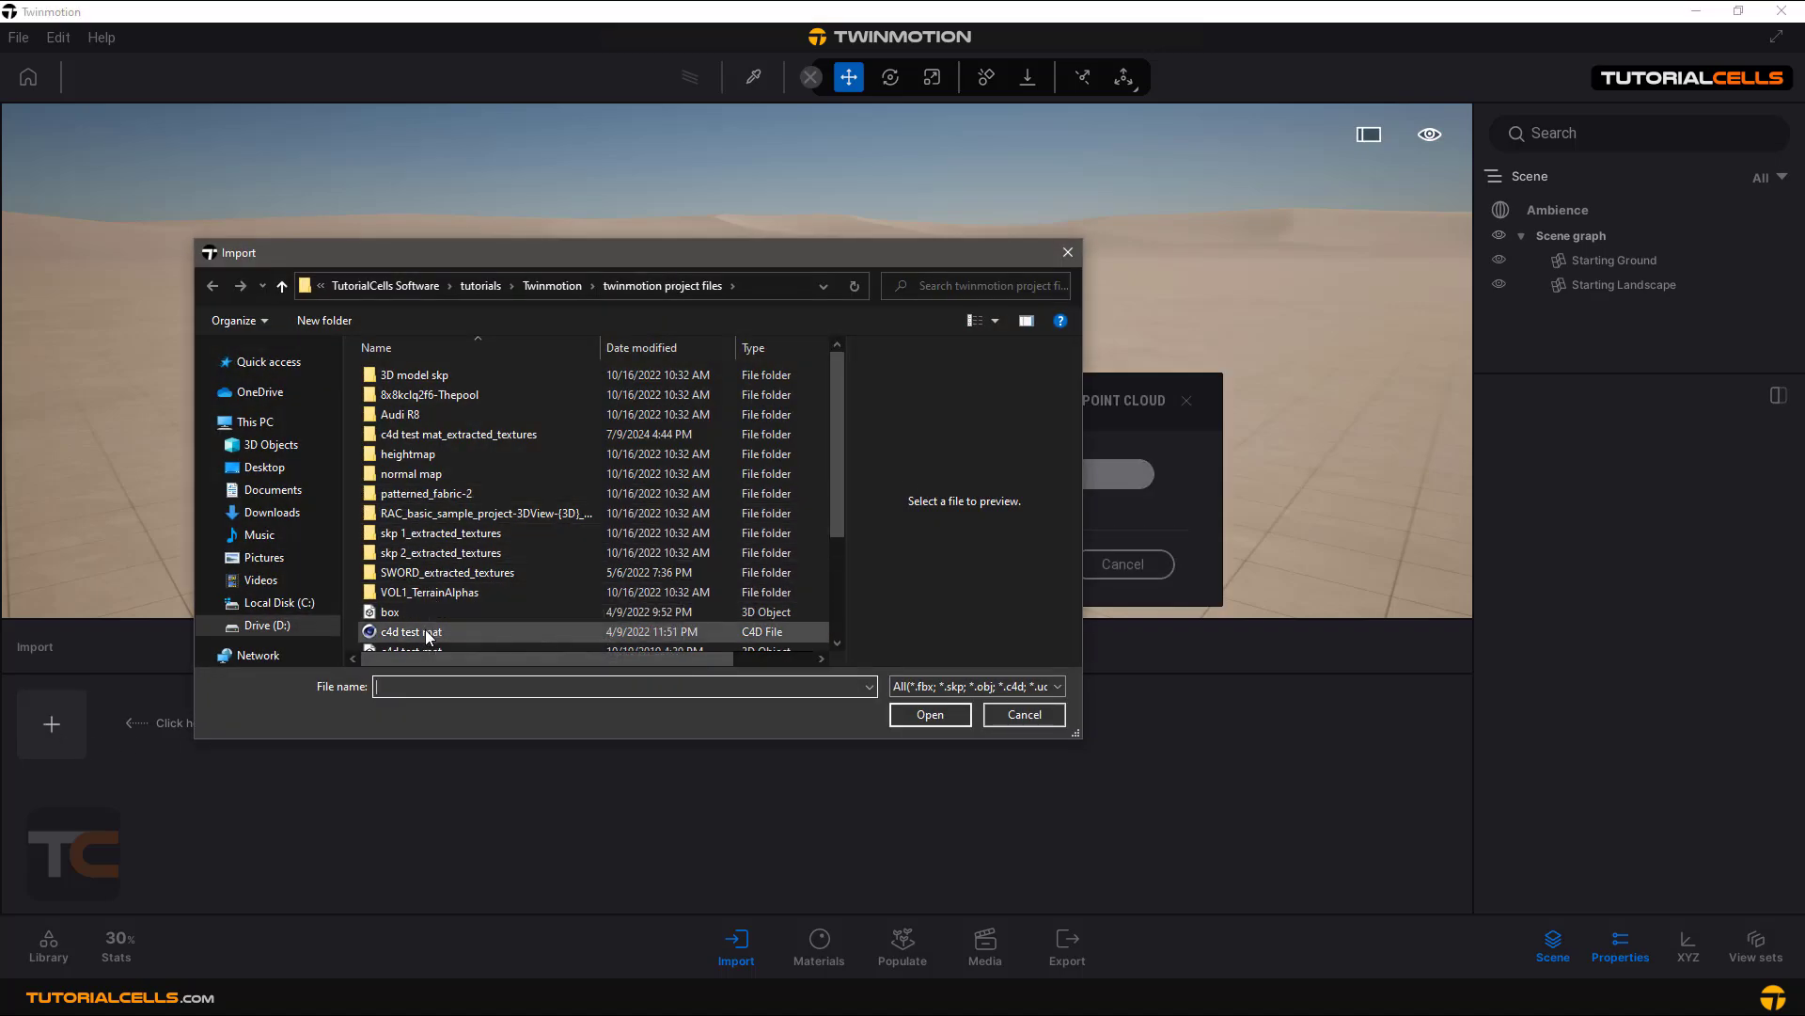
pyautogui.click(804, 596)
pyautogui.click(930, 714)
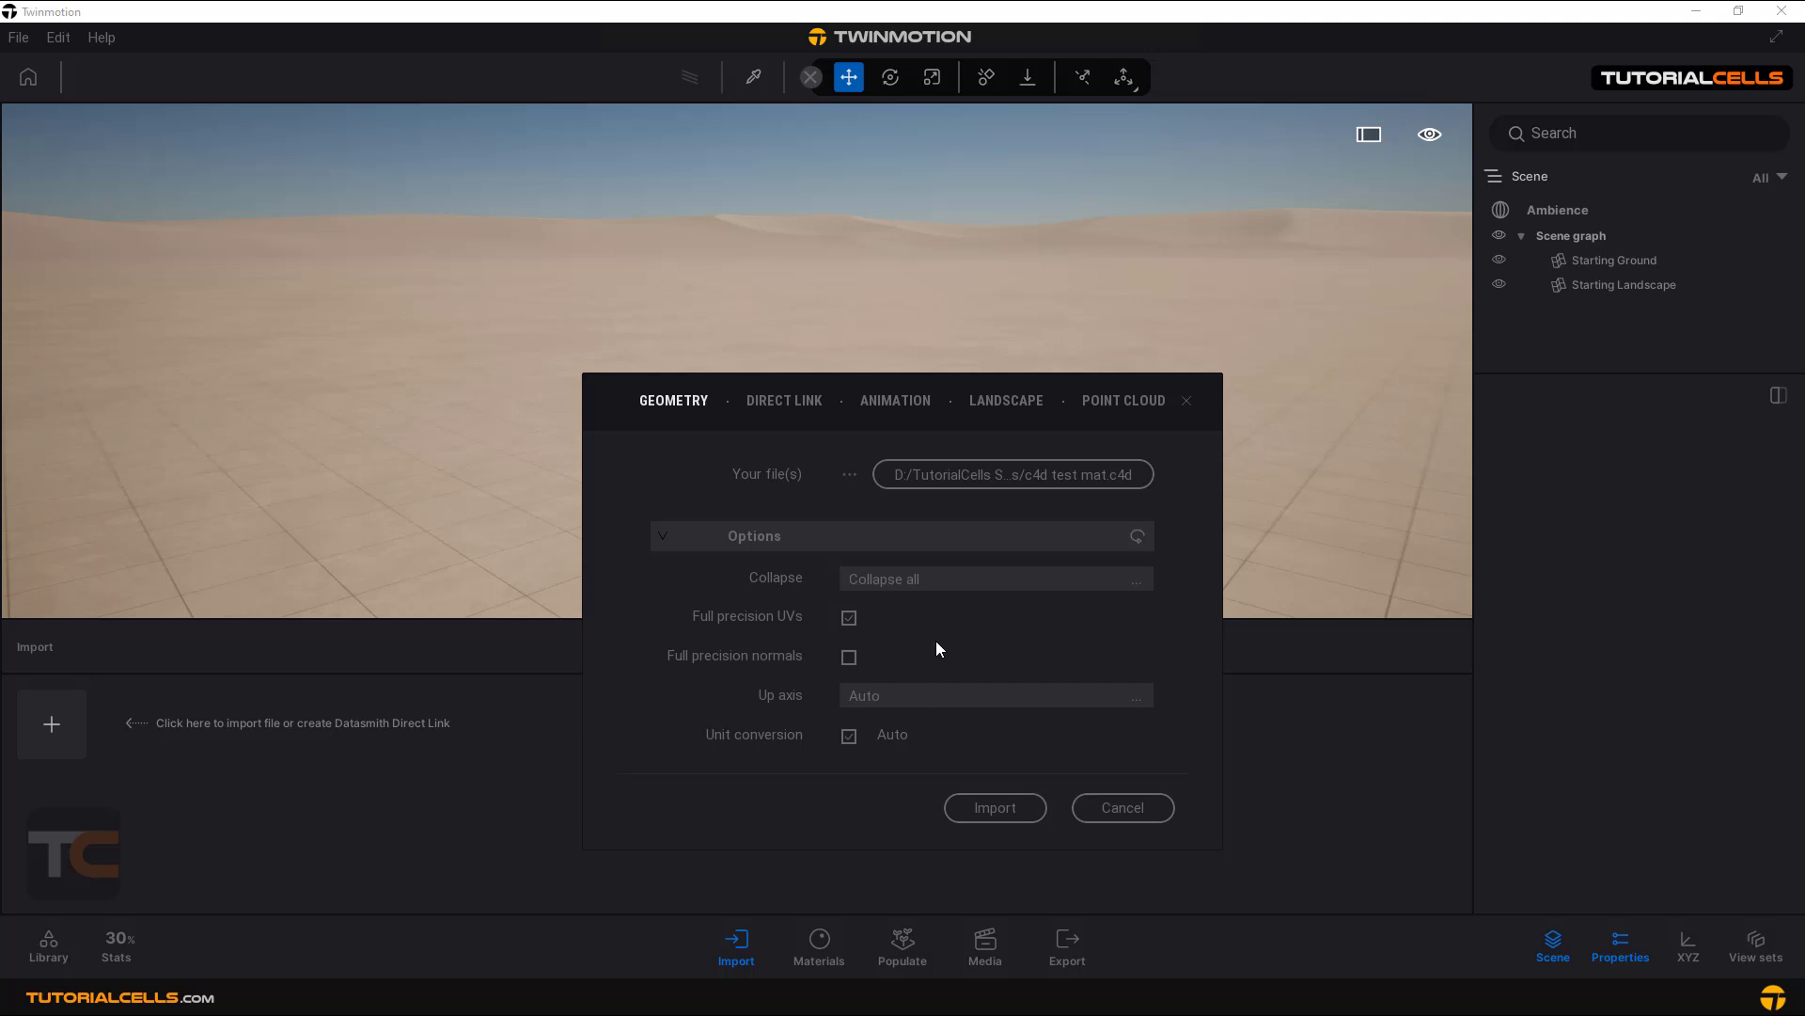
# Set Collapse to Collapse by material and import the file.
pyautogui.click(977, 578)
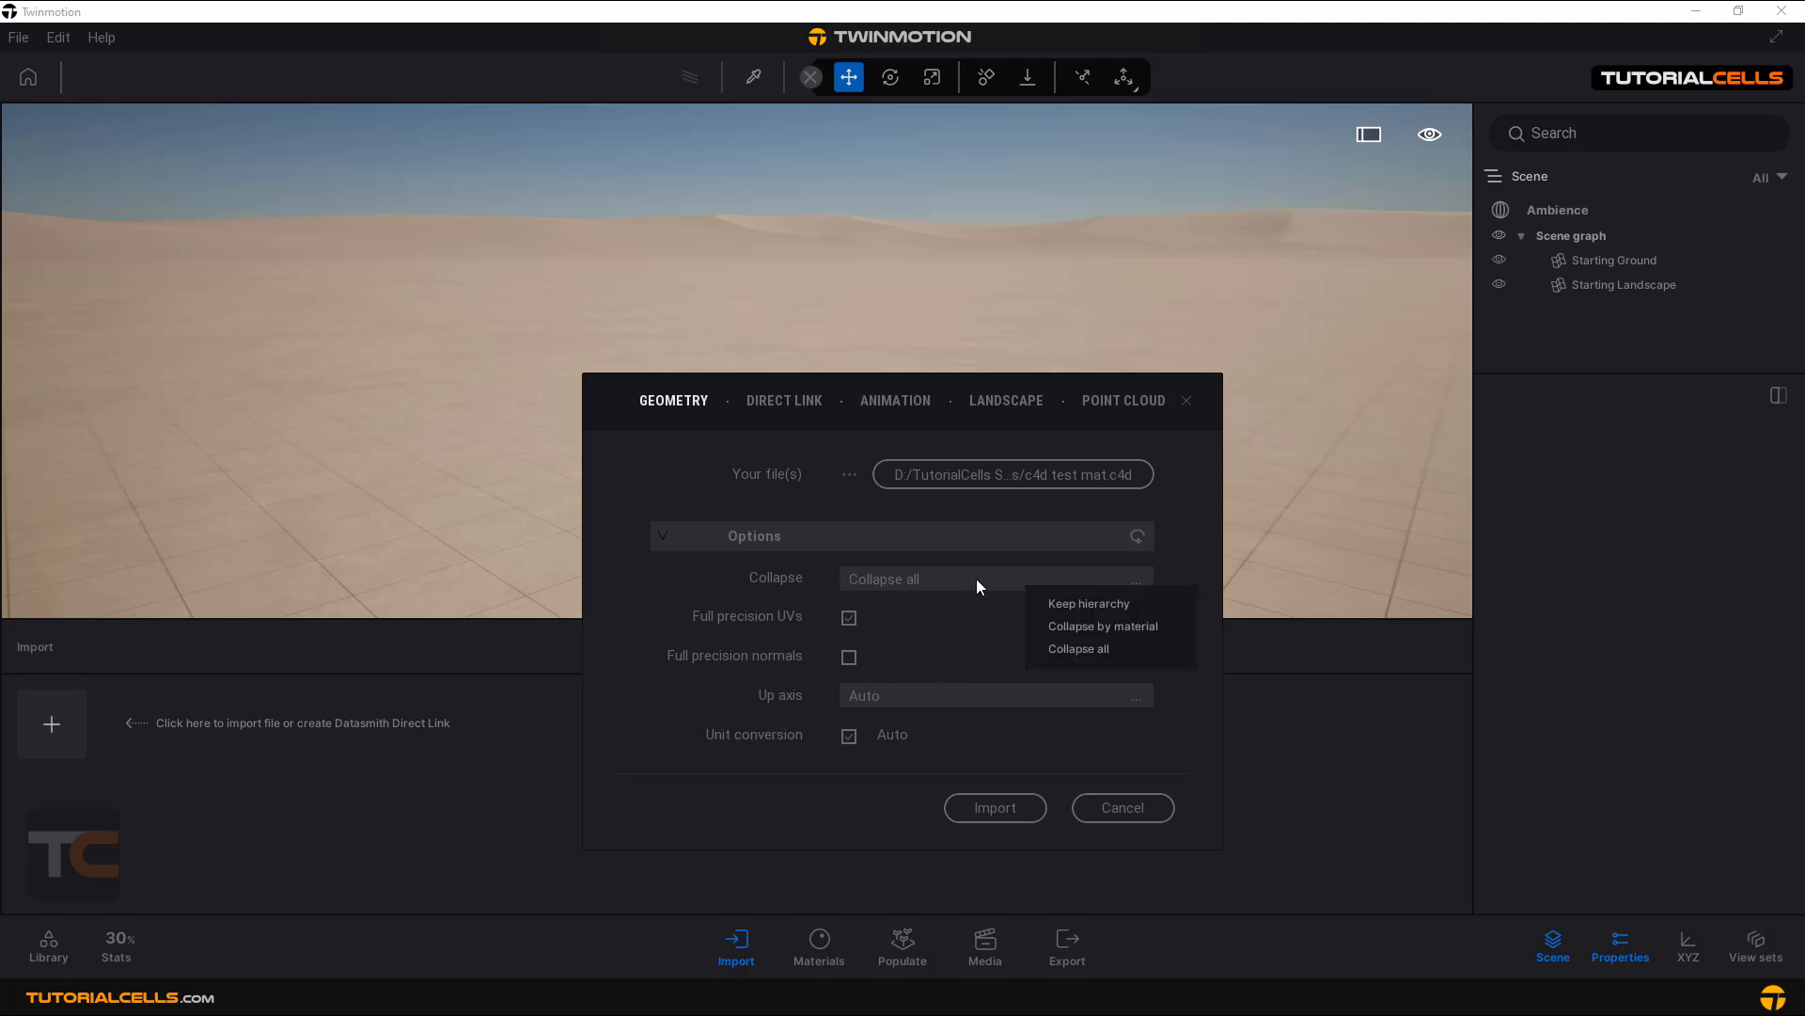
pyautogui.click(1078, 625)
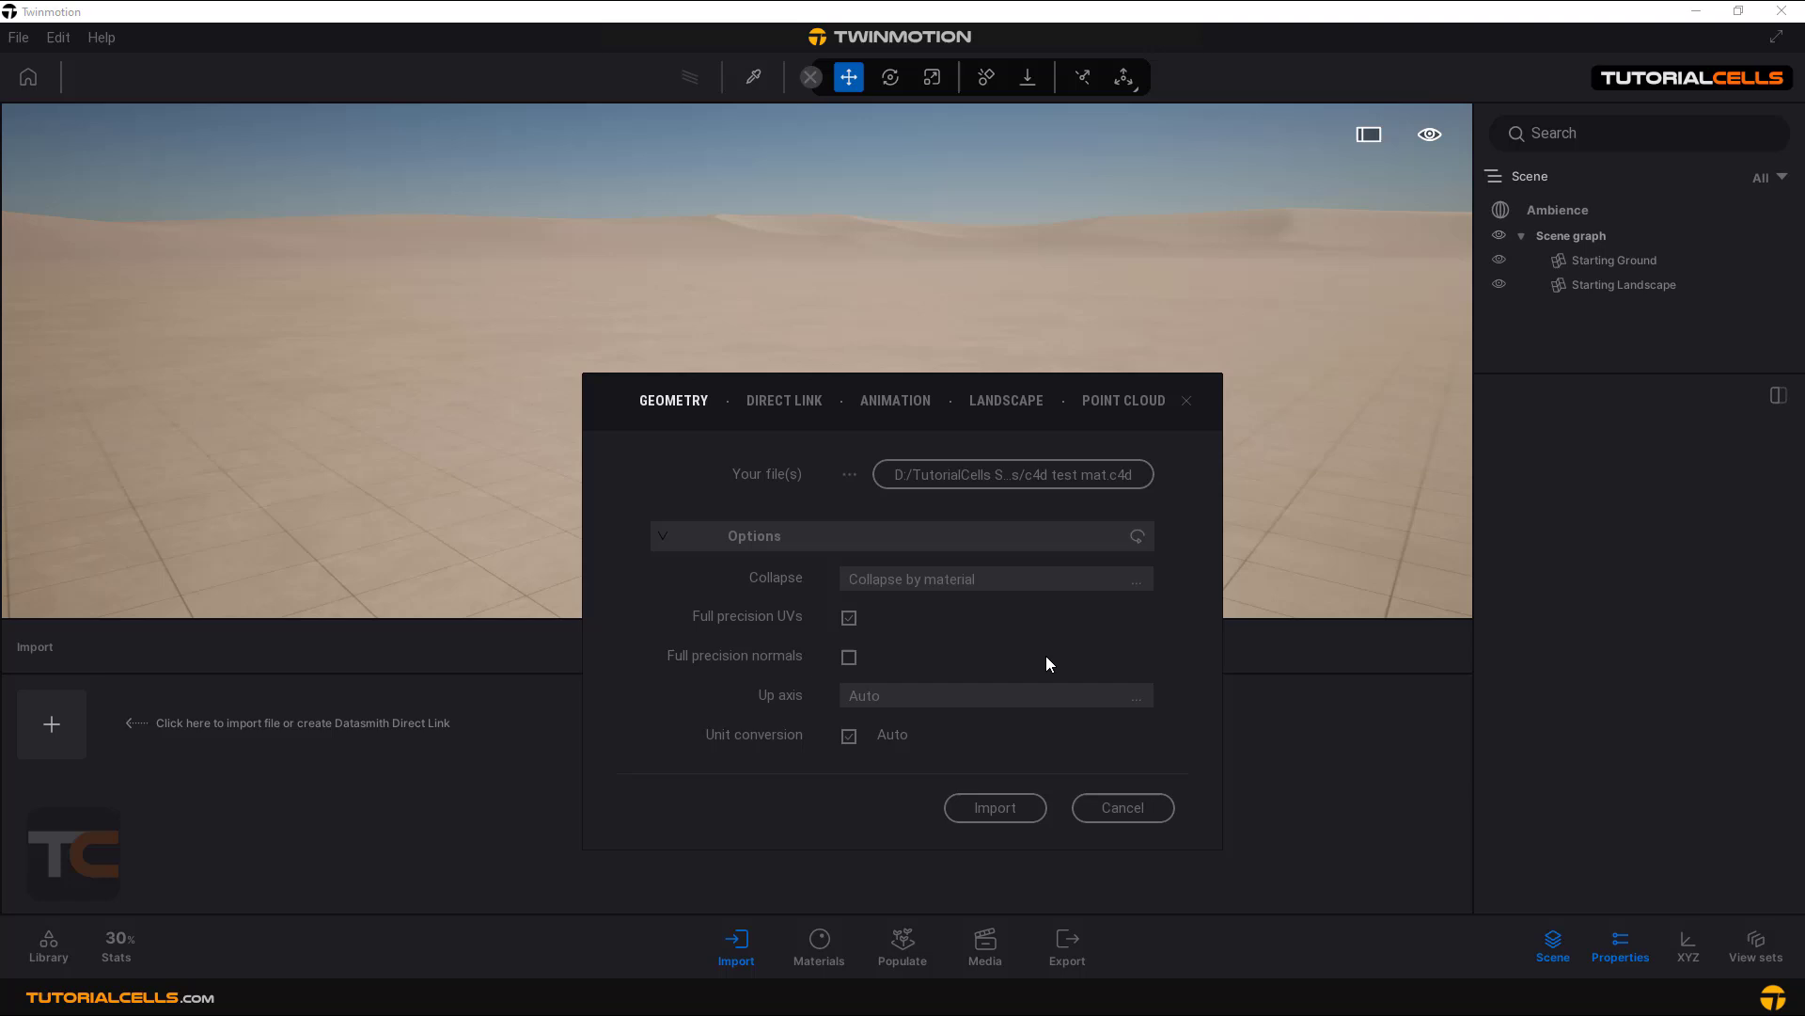
pyautogui.click(995, 808)
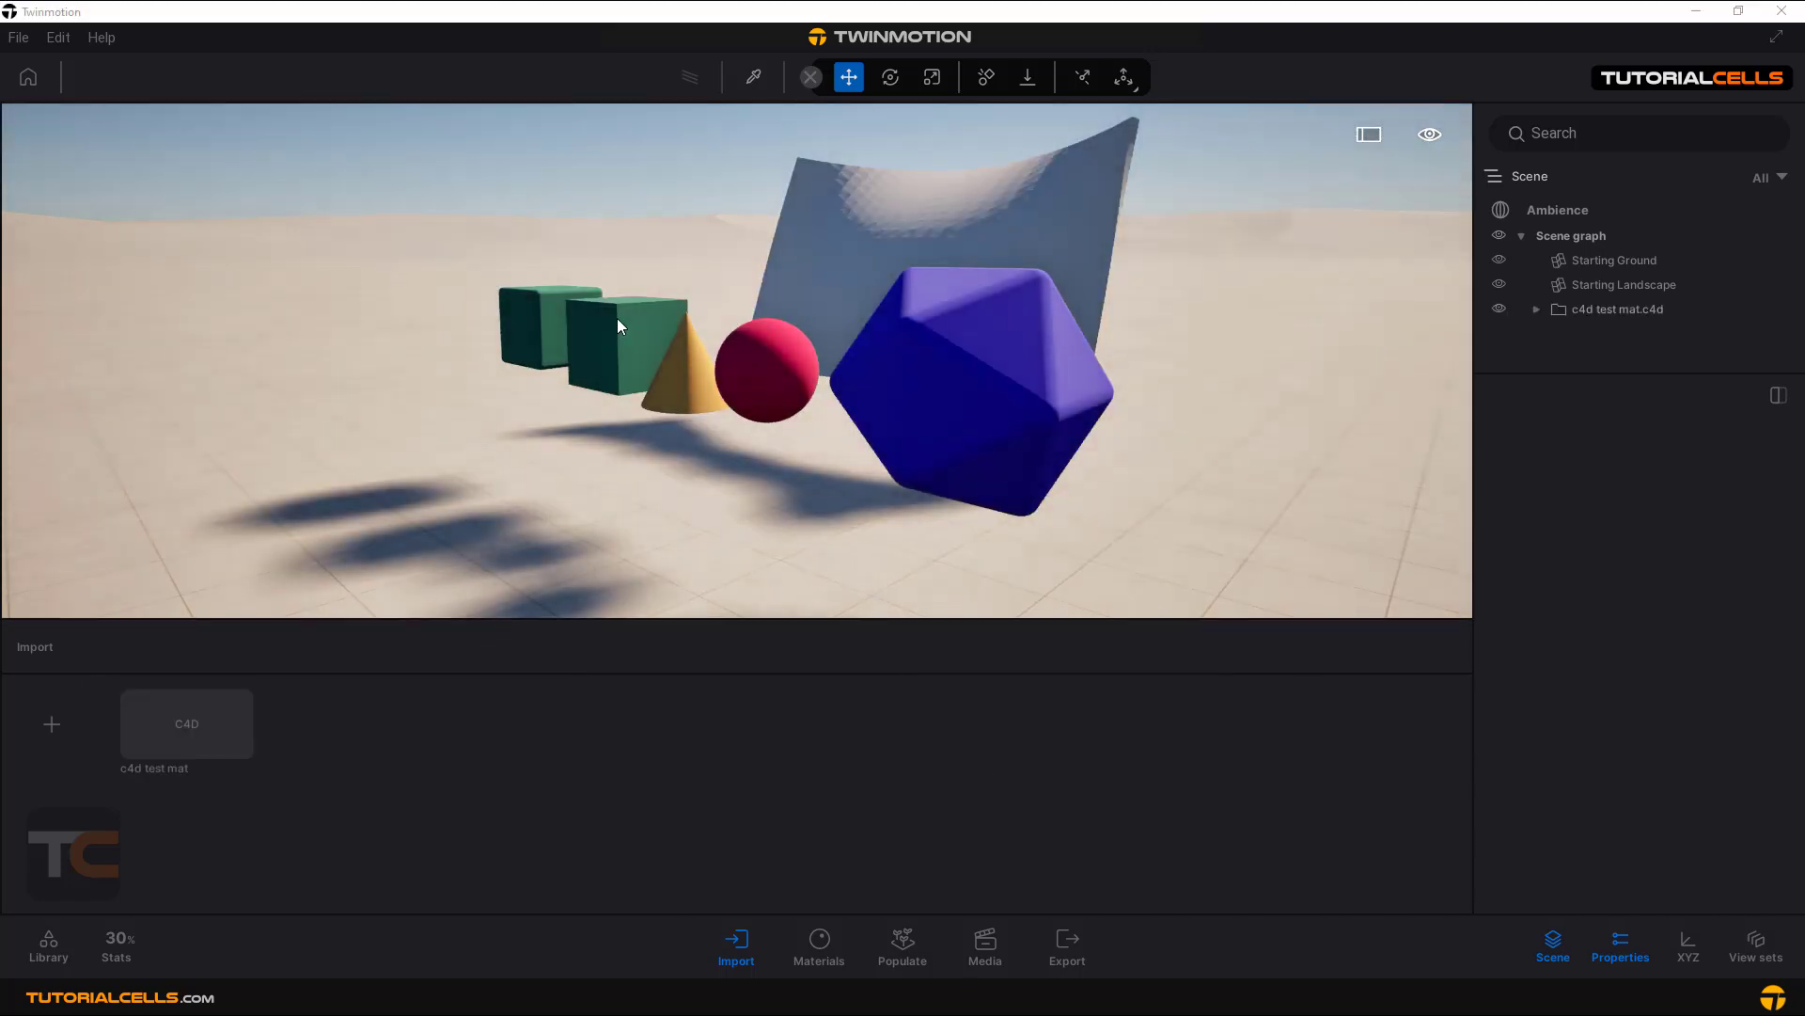
# Select the two green cubes as one object and move them along the ground away from the cone.
pyautogui.click(616, 326)
pyautogui.keyDown('shift'); pyautogui.moveTo(606, 329); pyautogui.dragTo(651, 353, button='middle'); pyautogui.keyUp('shift')
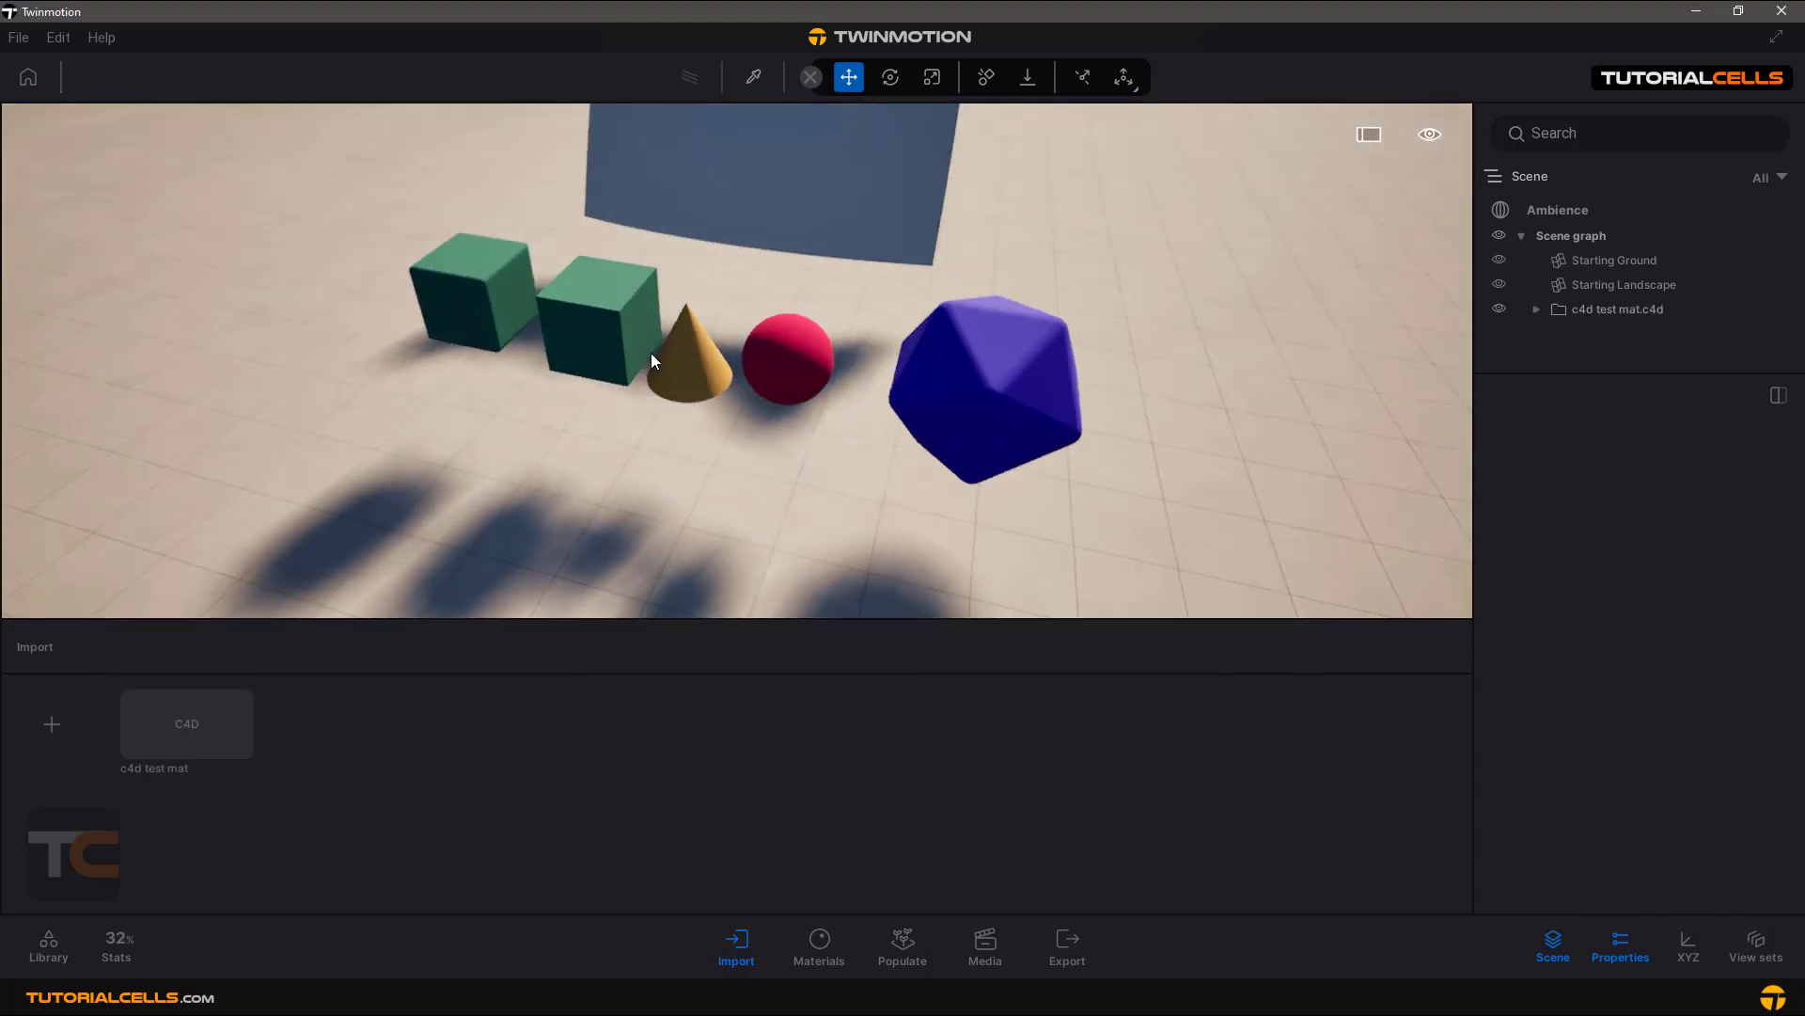
pyautogui.click(611, 334)
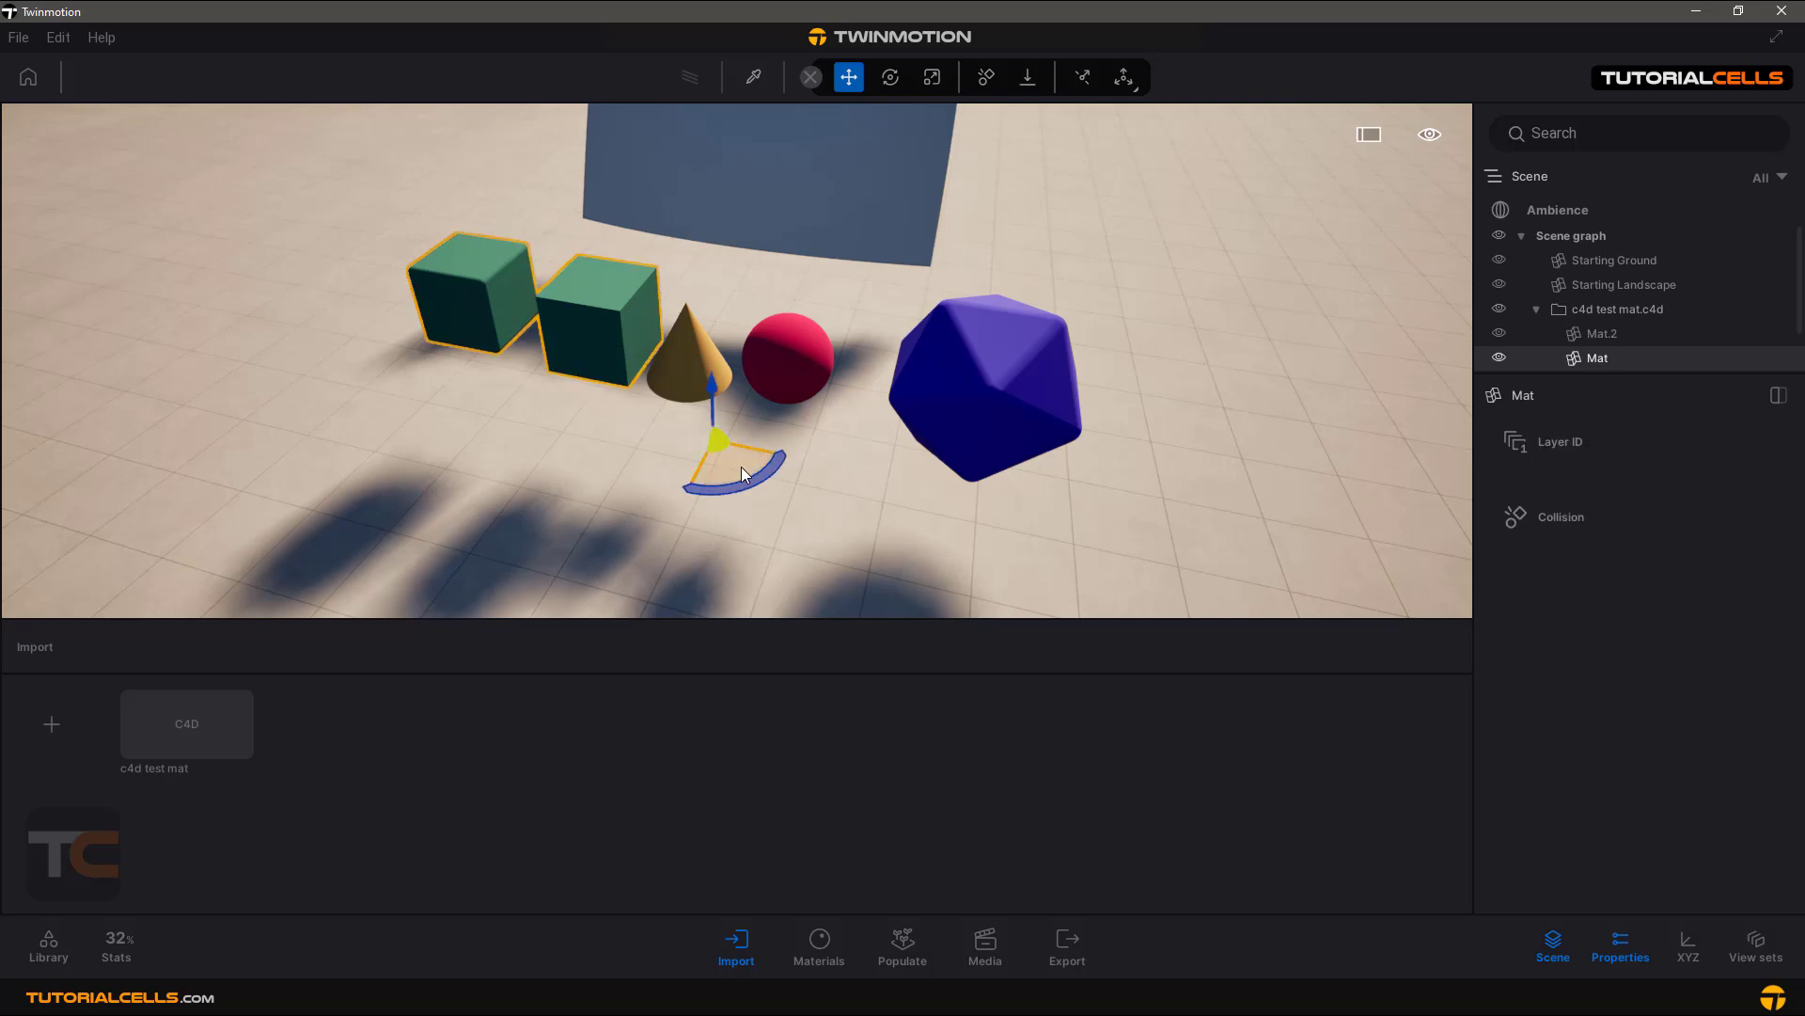
pyautogui.moveTo(741, 470); pyautogui.dragTo(692, 446)
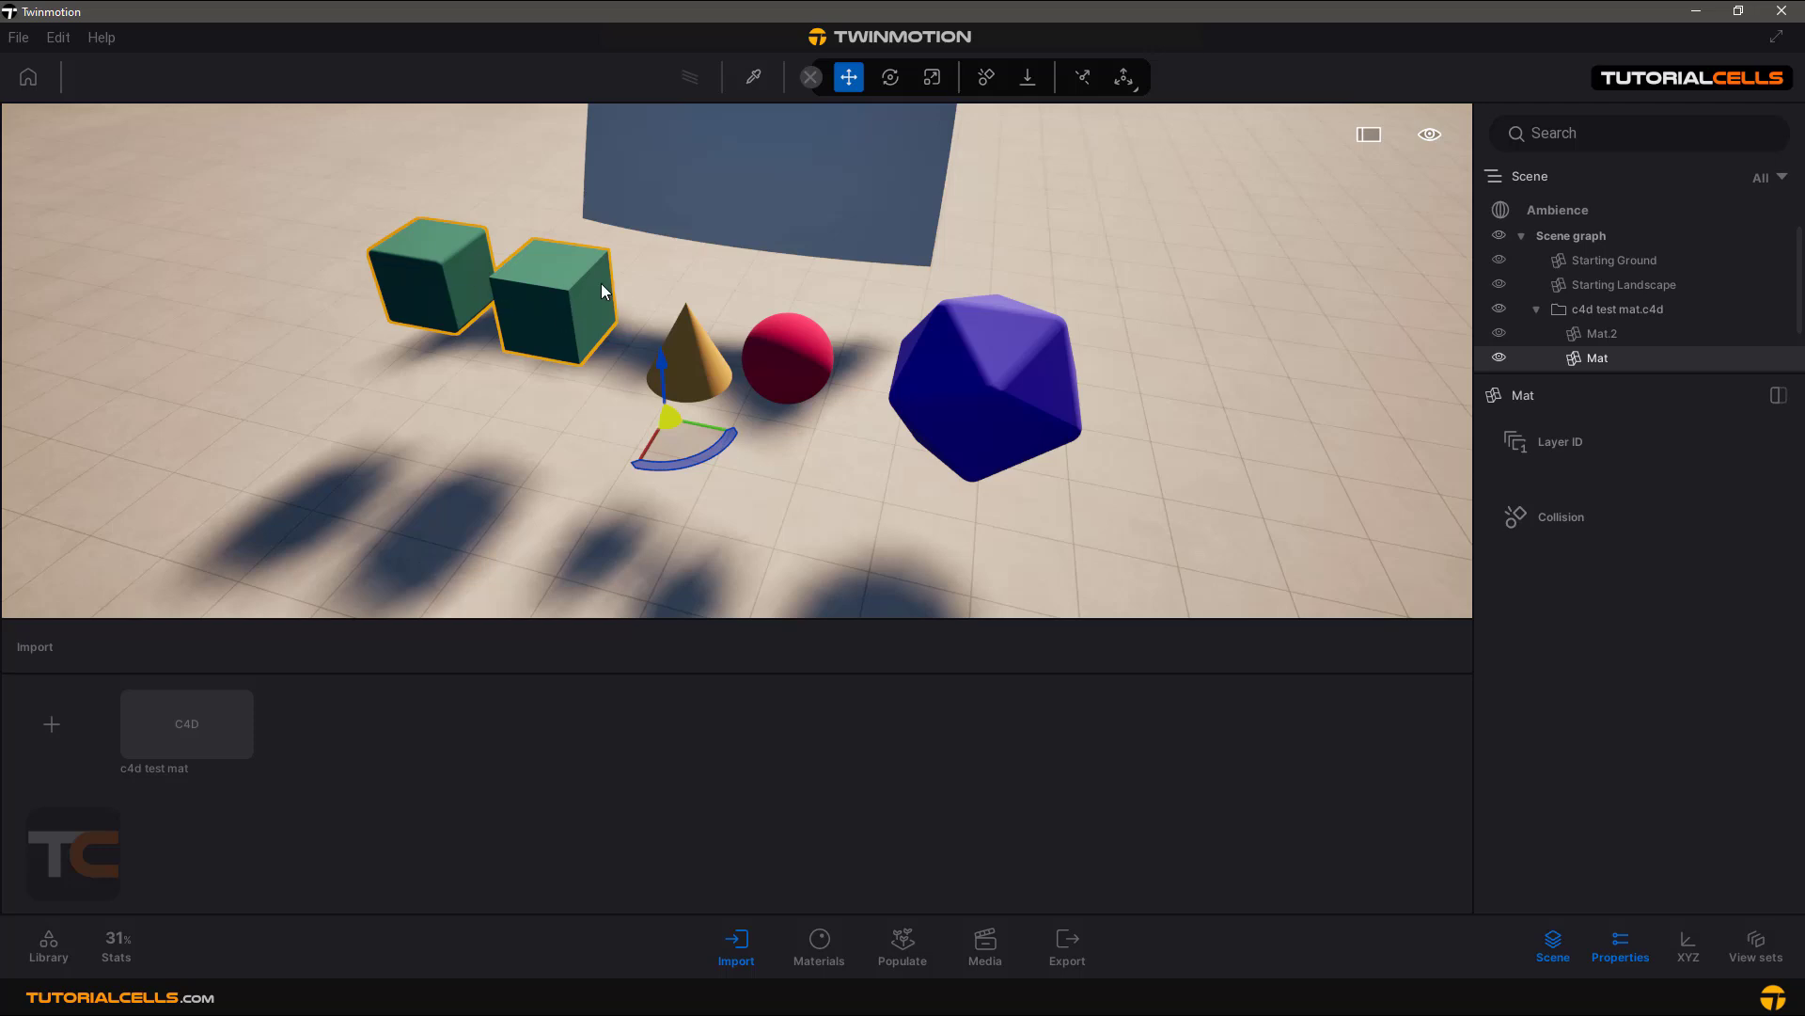
# Nudge the green cubes slightly, and select Mat.5 in the scene graph to check which geometry it contains.
pyautogui.moveTo(668, 444)
pyautogui.mouseDown()
pyautogui.moveTo(578, 415)
pyautogui.moveTo(629, 477)
pyautogui.moveTo(664, 433)
pyautogui.moveTo(663, 449)
pyautogui.mouseUp()
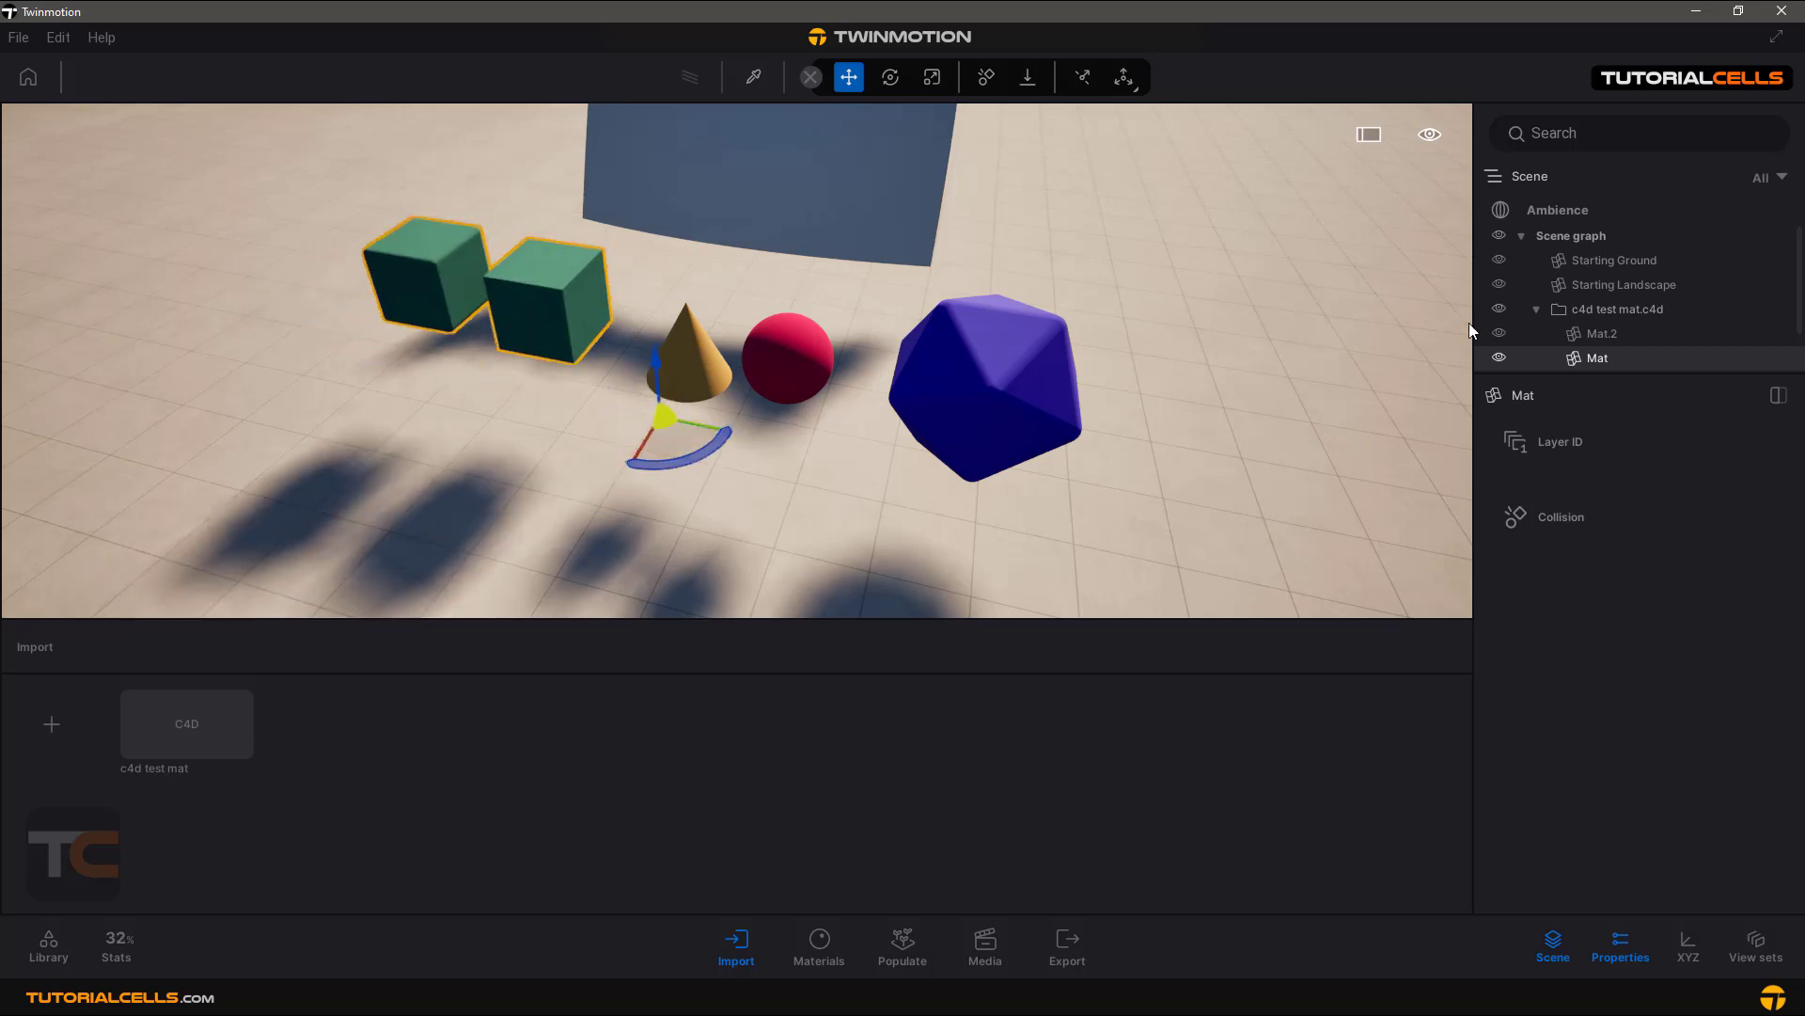
pyautogui.click(1591, 334)
pyautogui.click(1600, 359)
pyautogui.scroll(-3, 1599, 339)
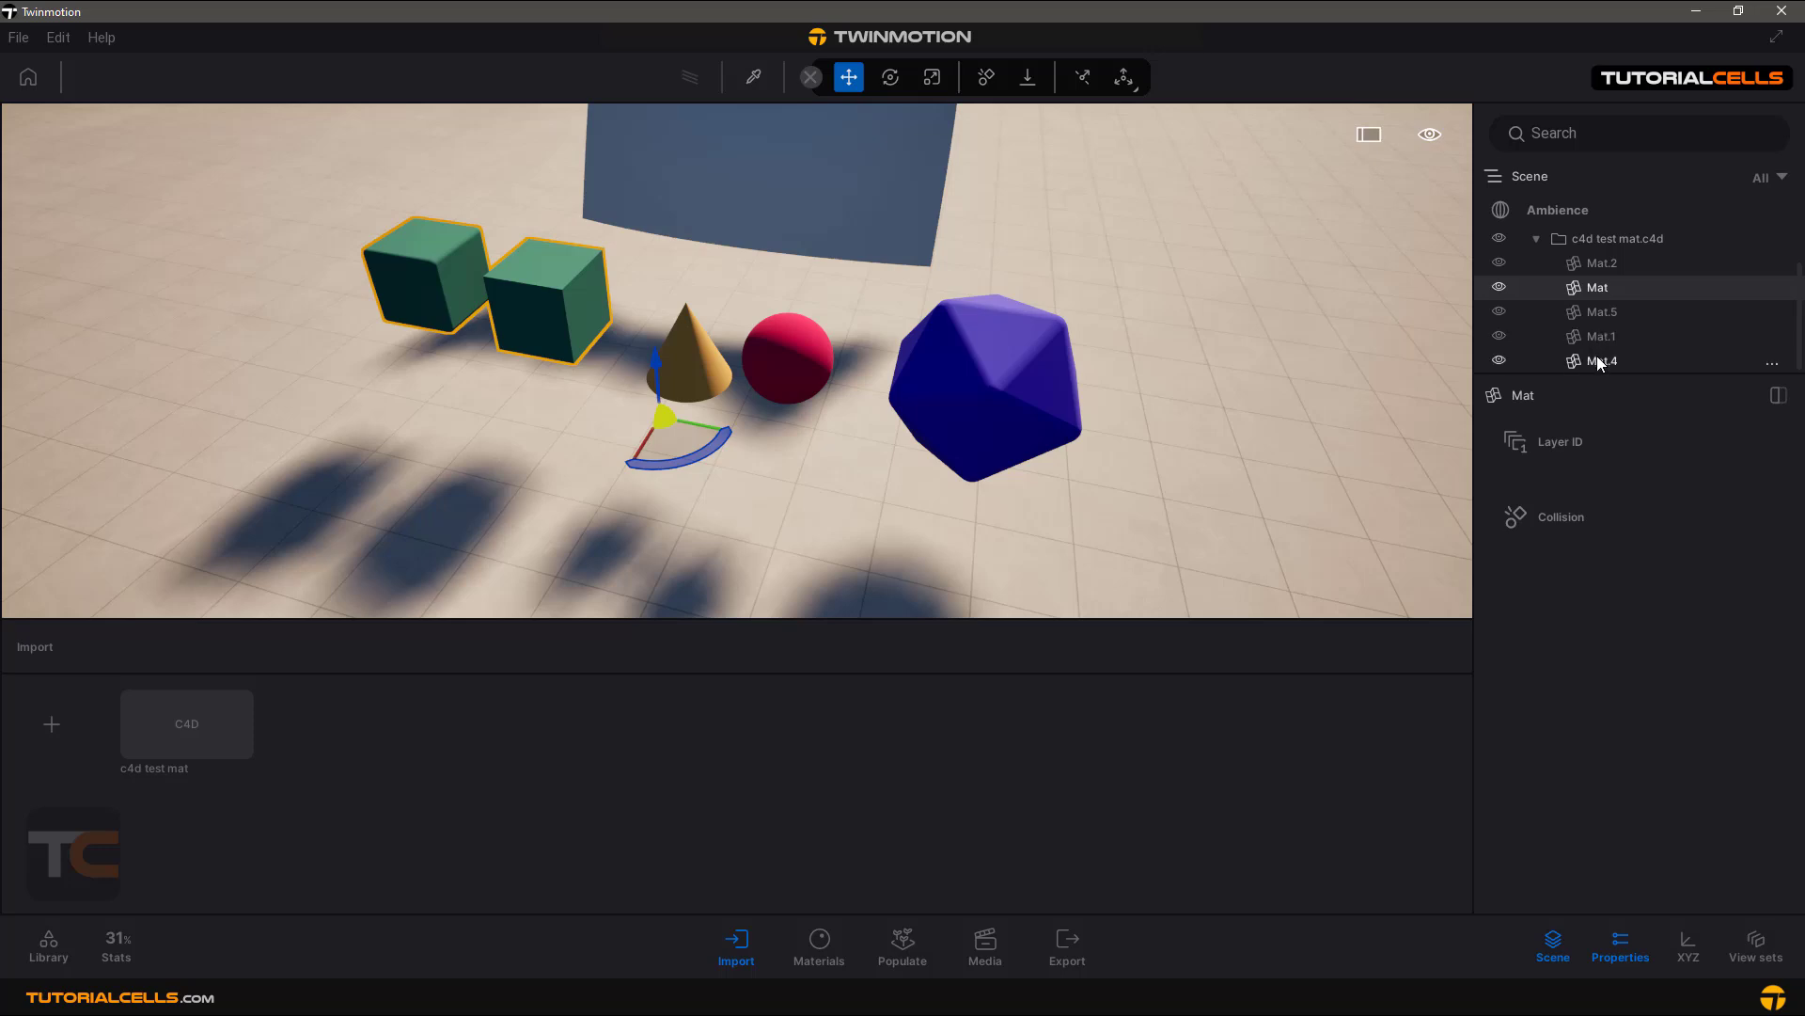
pyautogui.click(1596, 313)
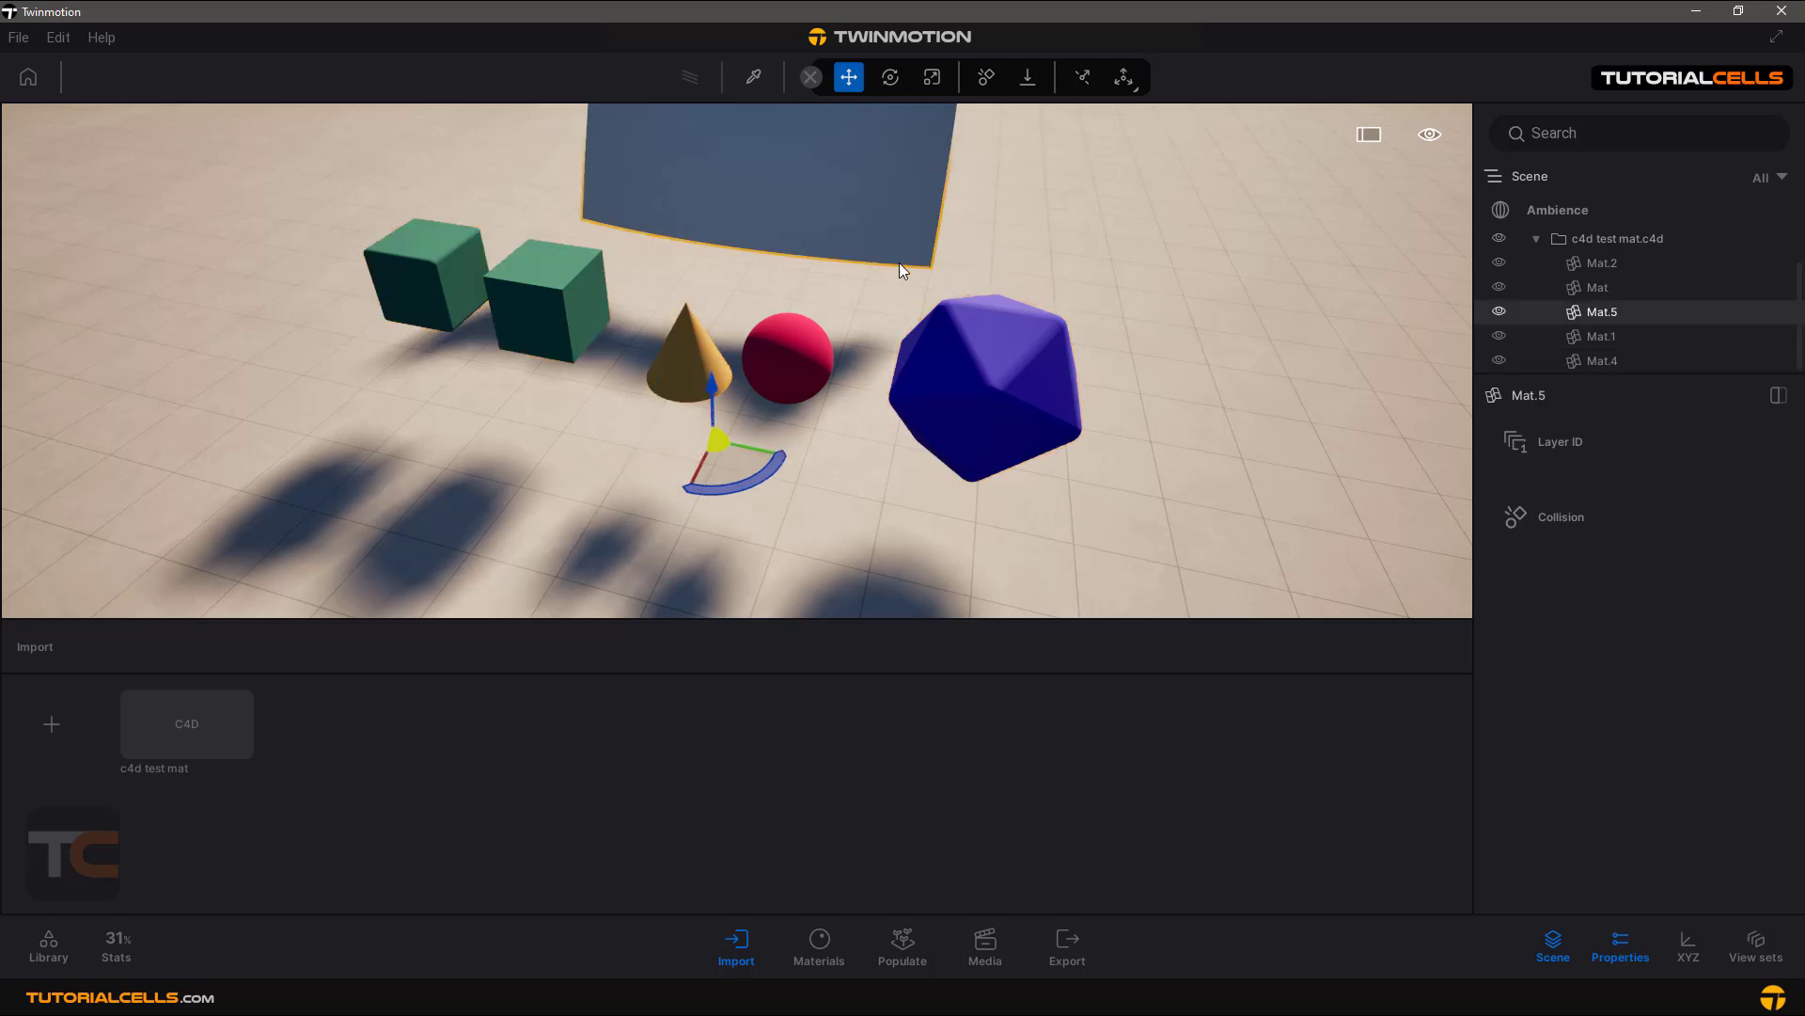
# Delete the c4d test mat.c4d group from the scene and remove its entry from the imported files.
pyautogui.click(1613, 241)
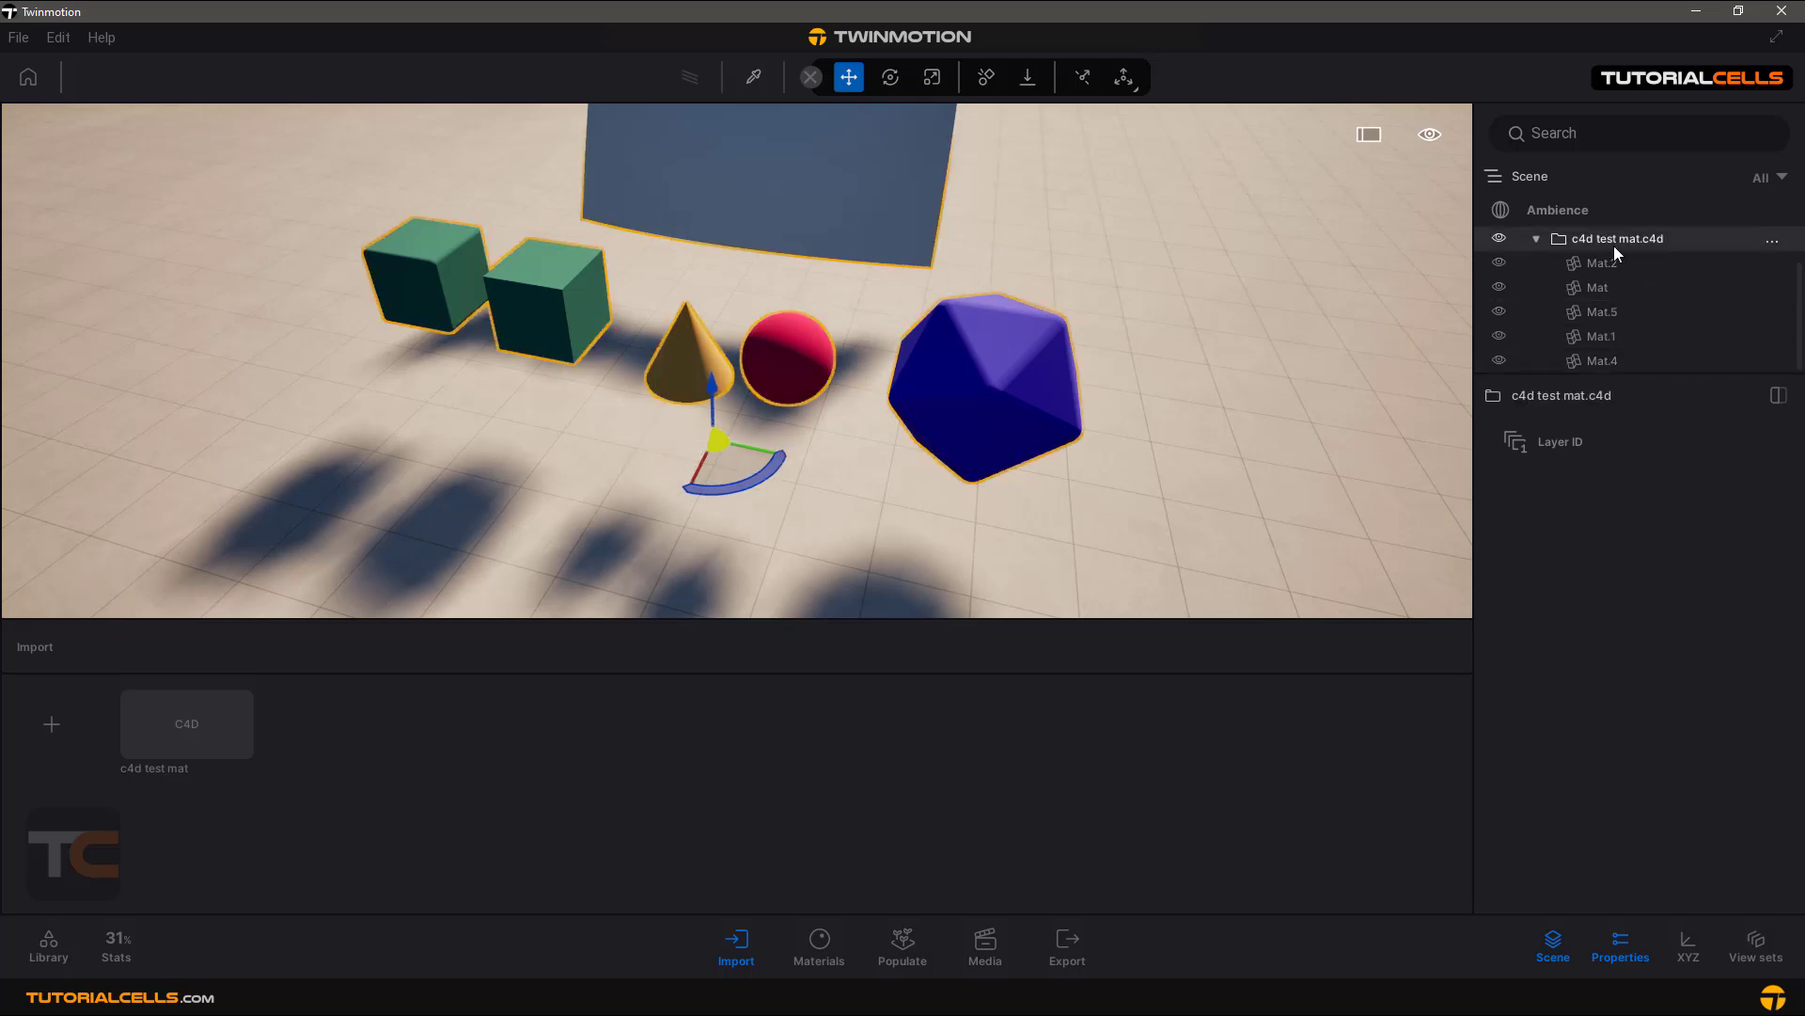
pyautogui.press('Delete')
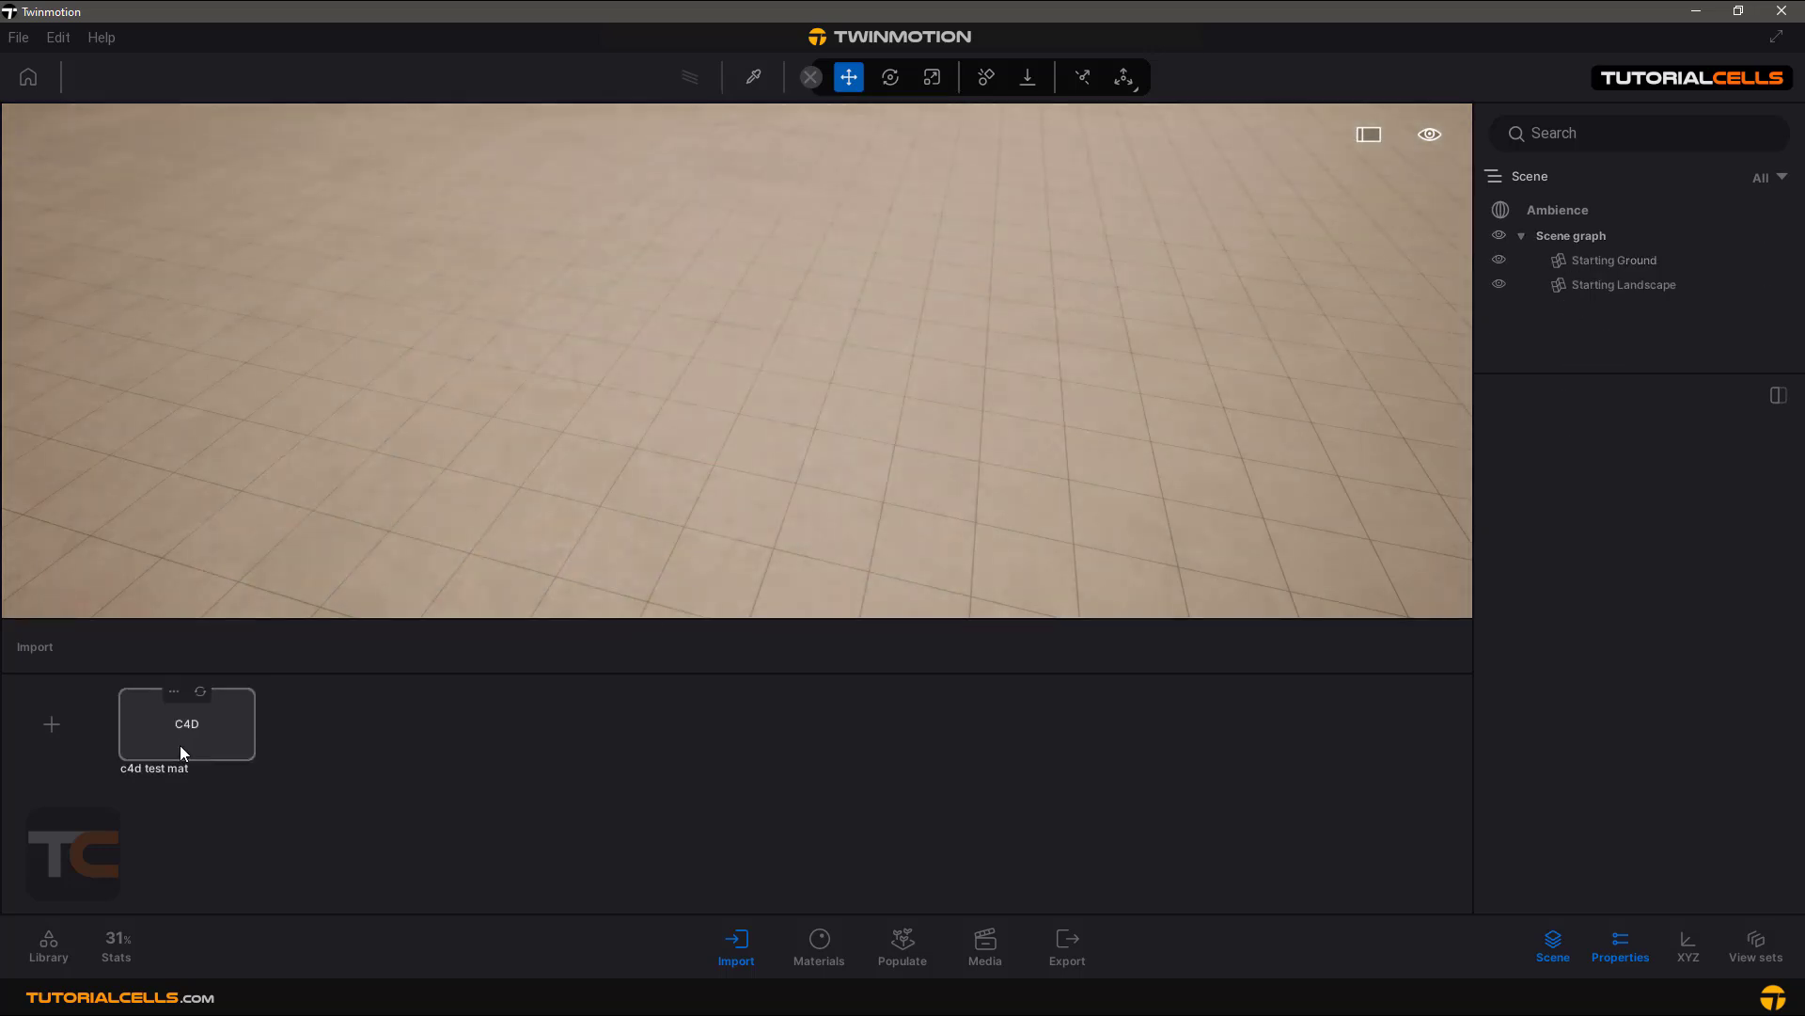
pyautogui.click(173, 693)
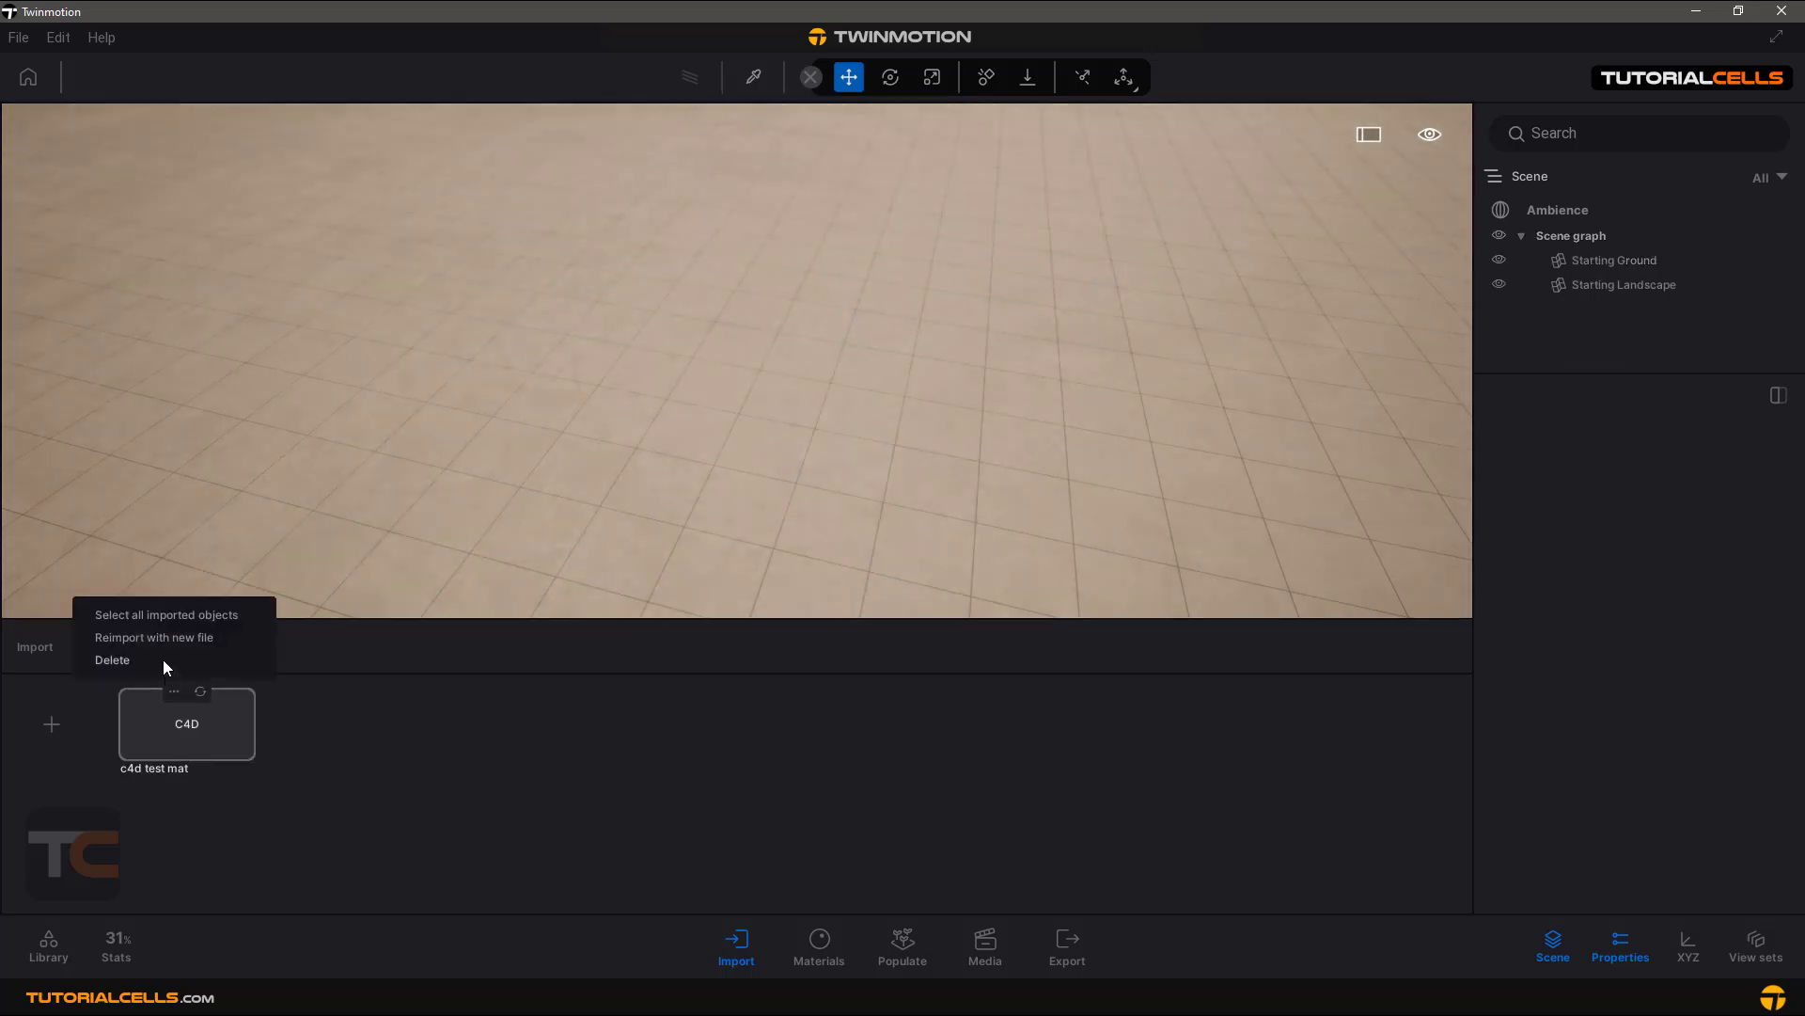
pyautogui.click(112, 659)
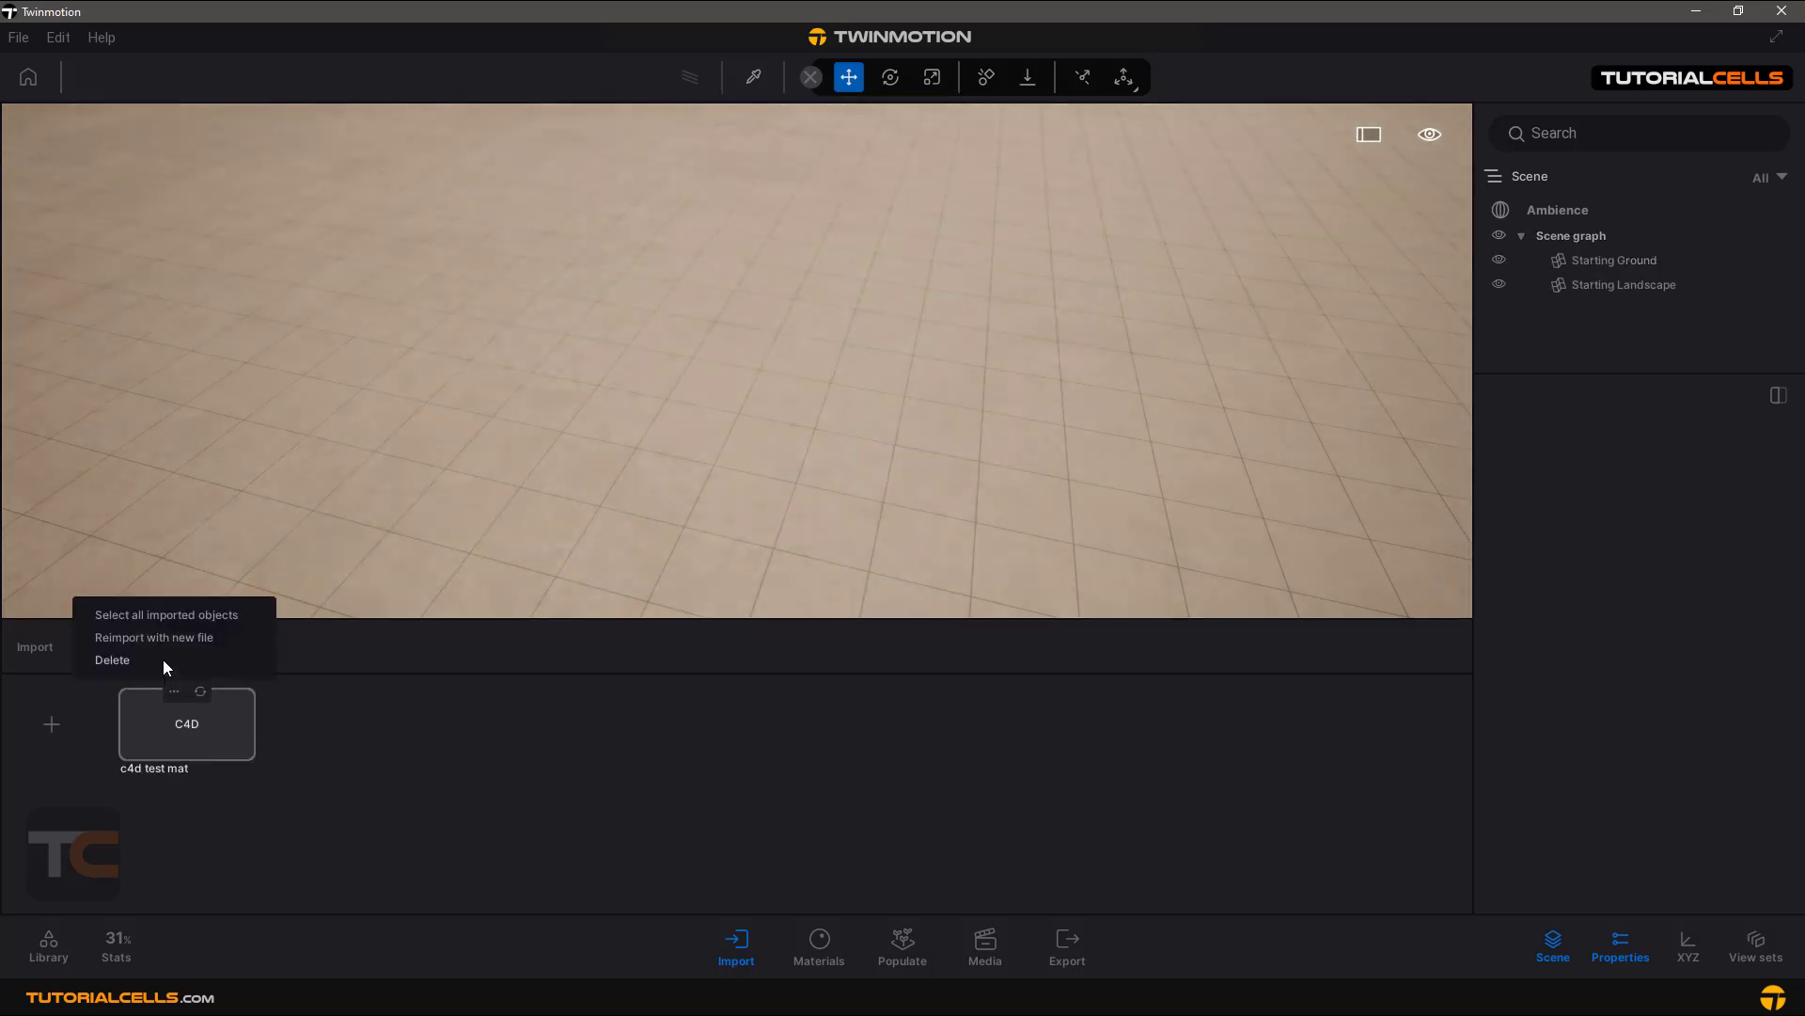
# Start a new geometry import and choose the C4D version of c4d test mat.
pyautogui.click(76, 719)
pyautogui.click(921, 476)
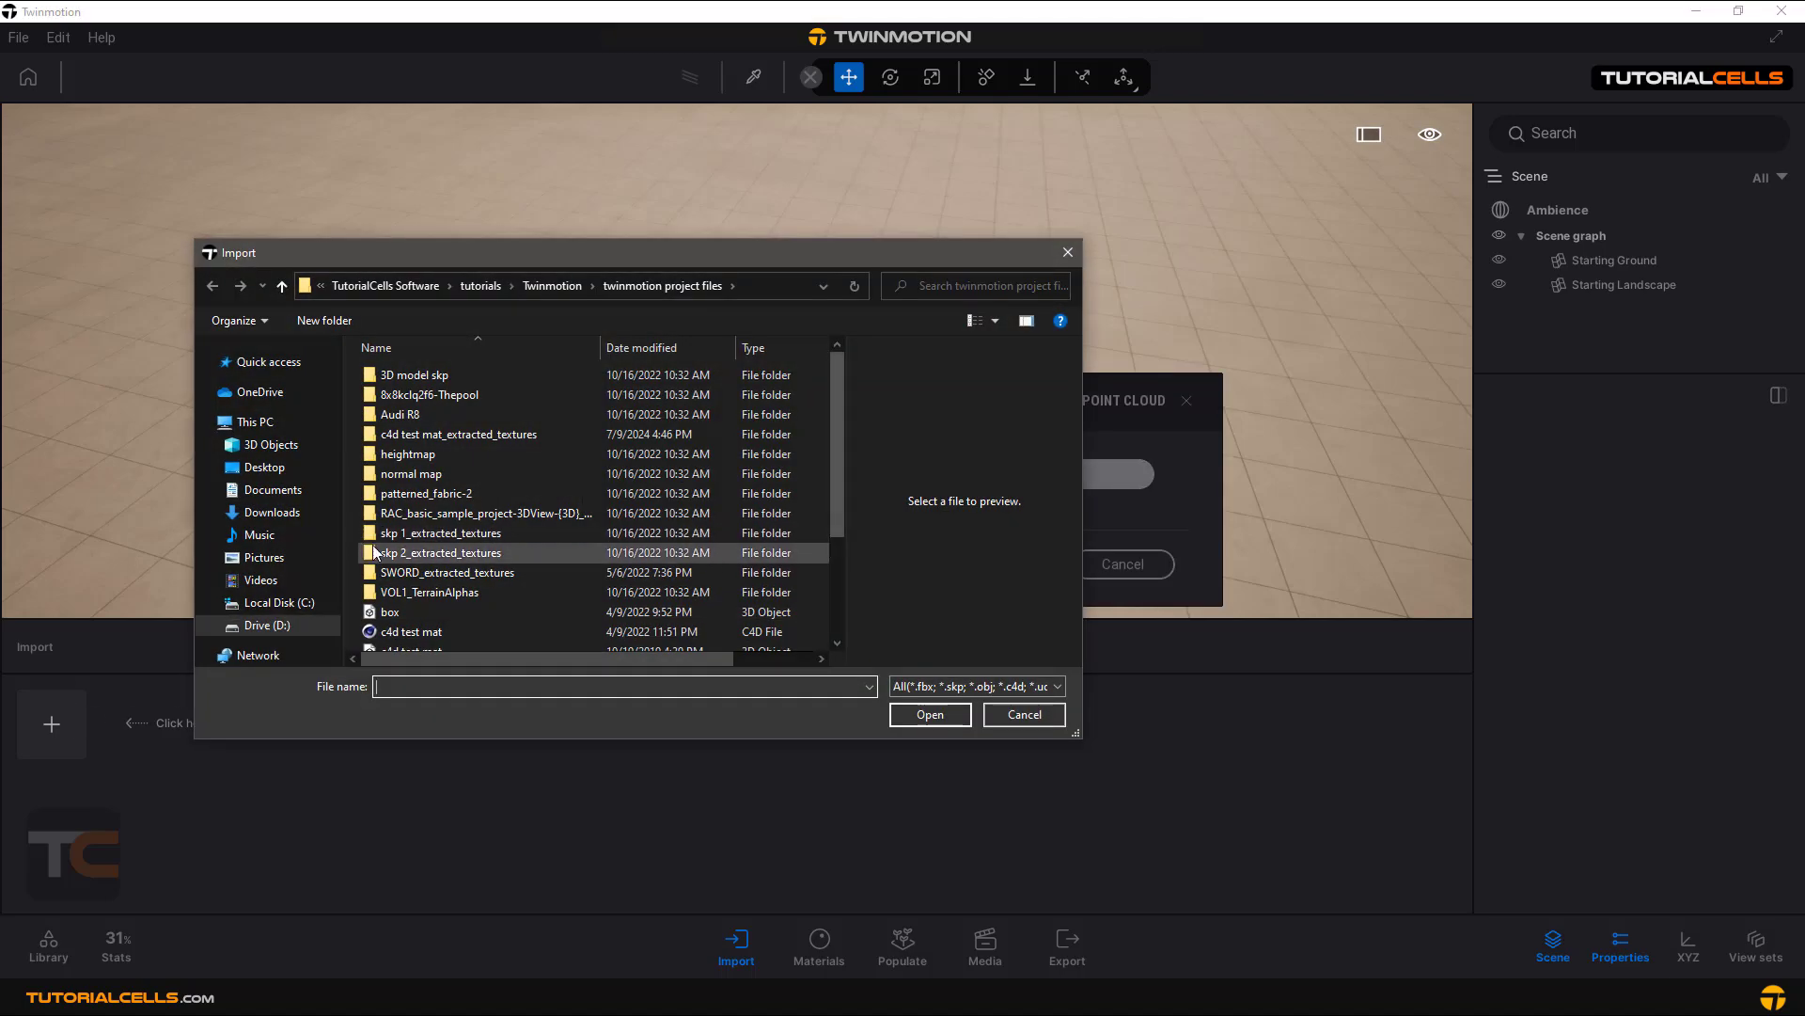
pyautogui.click(410, 631)
pyautogui.click(923, 710)
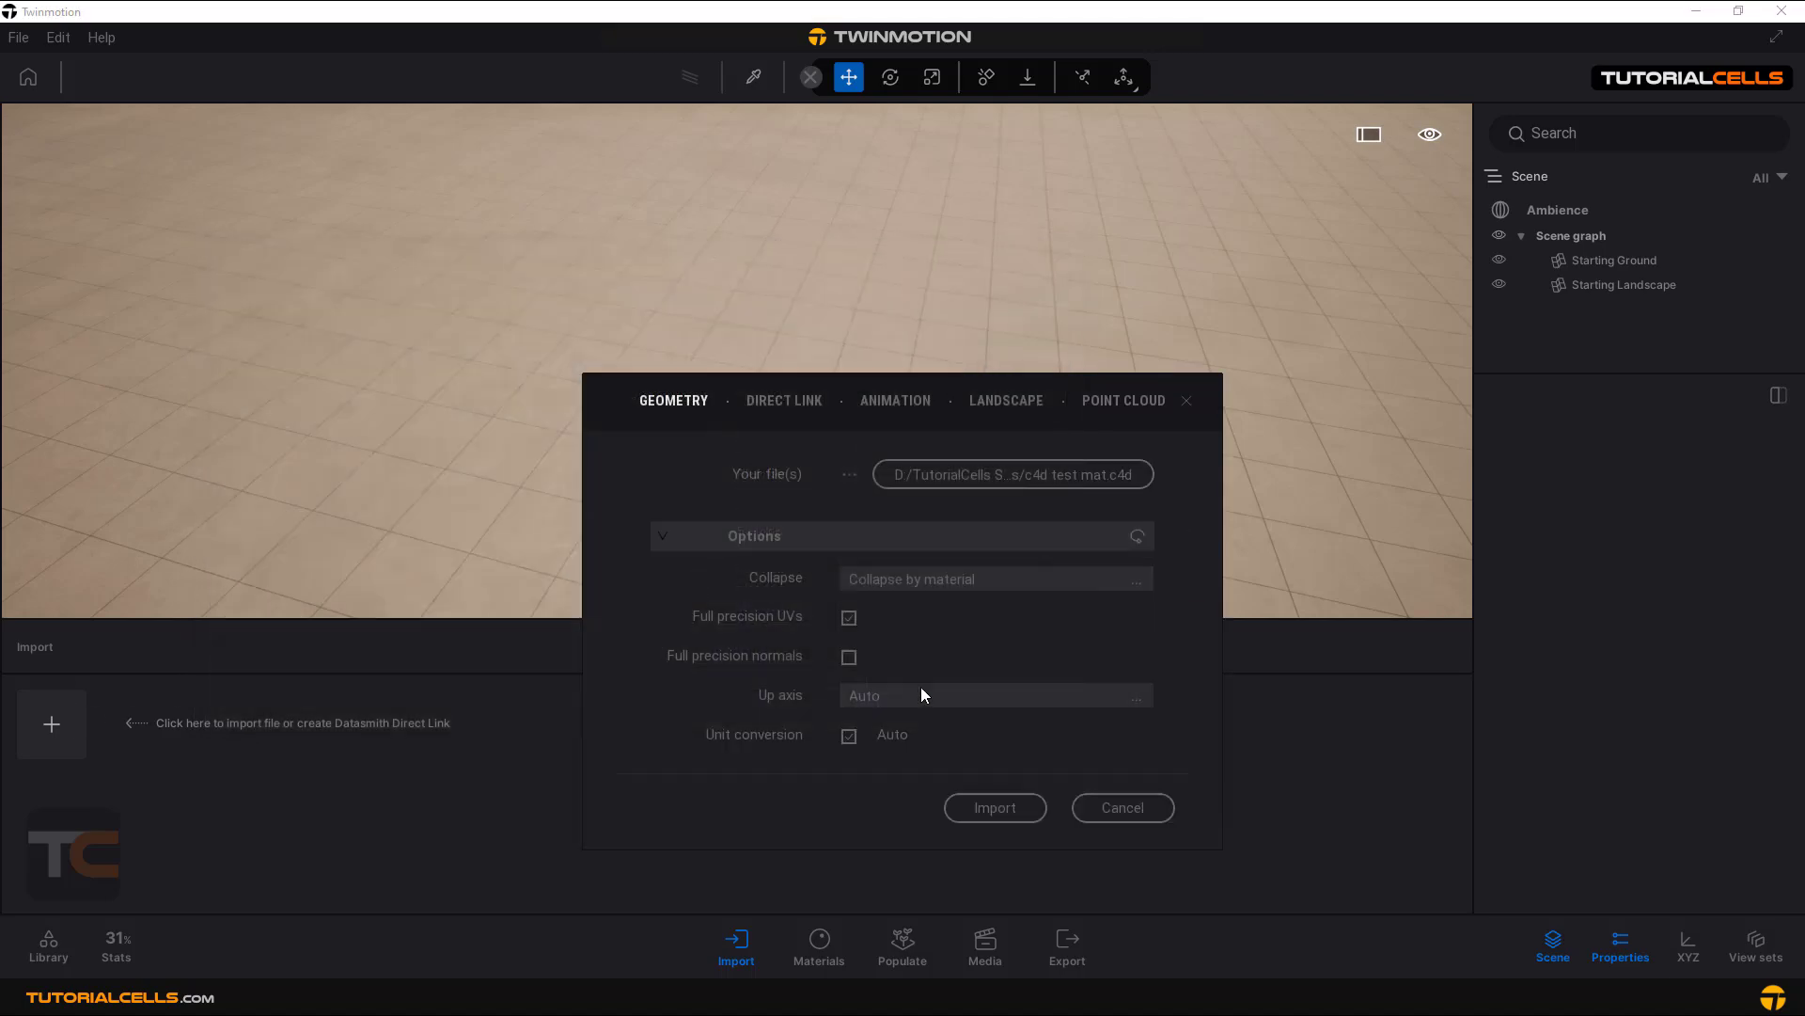
# Change the Collapse option so every object stays separate, and import the file using the imported material for all conflicts.
pyautogui.click(904, 579)
pyautogui.click(1066, 605)
pyautogui.click(1029, 798)
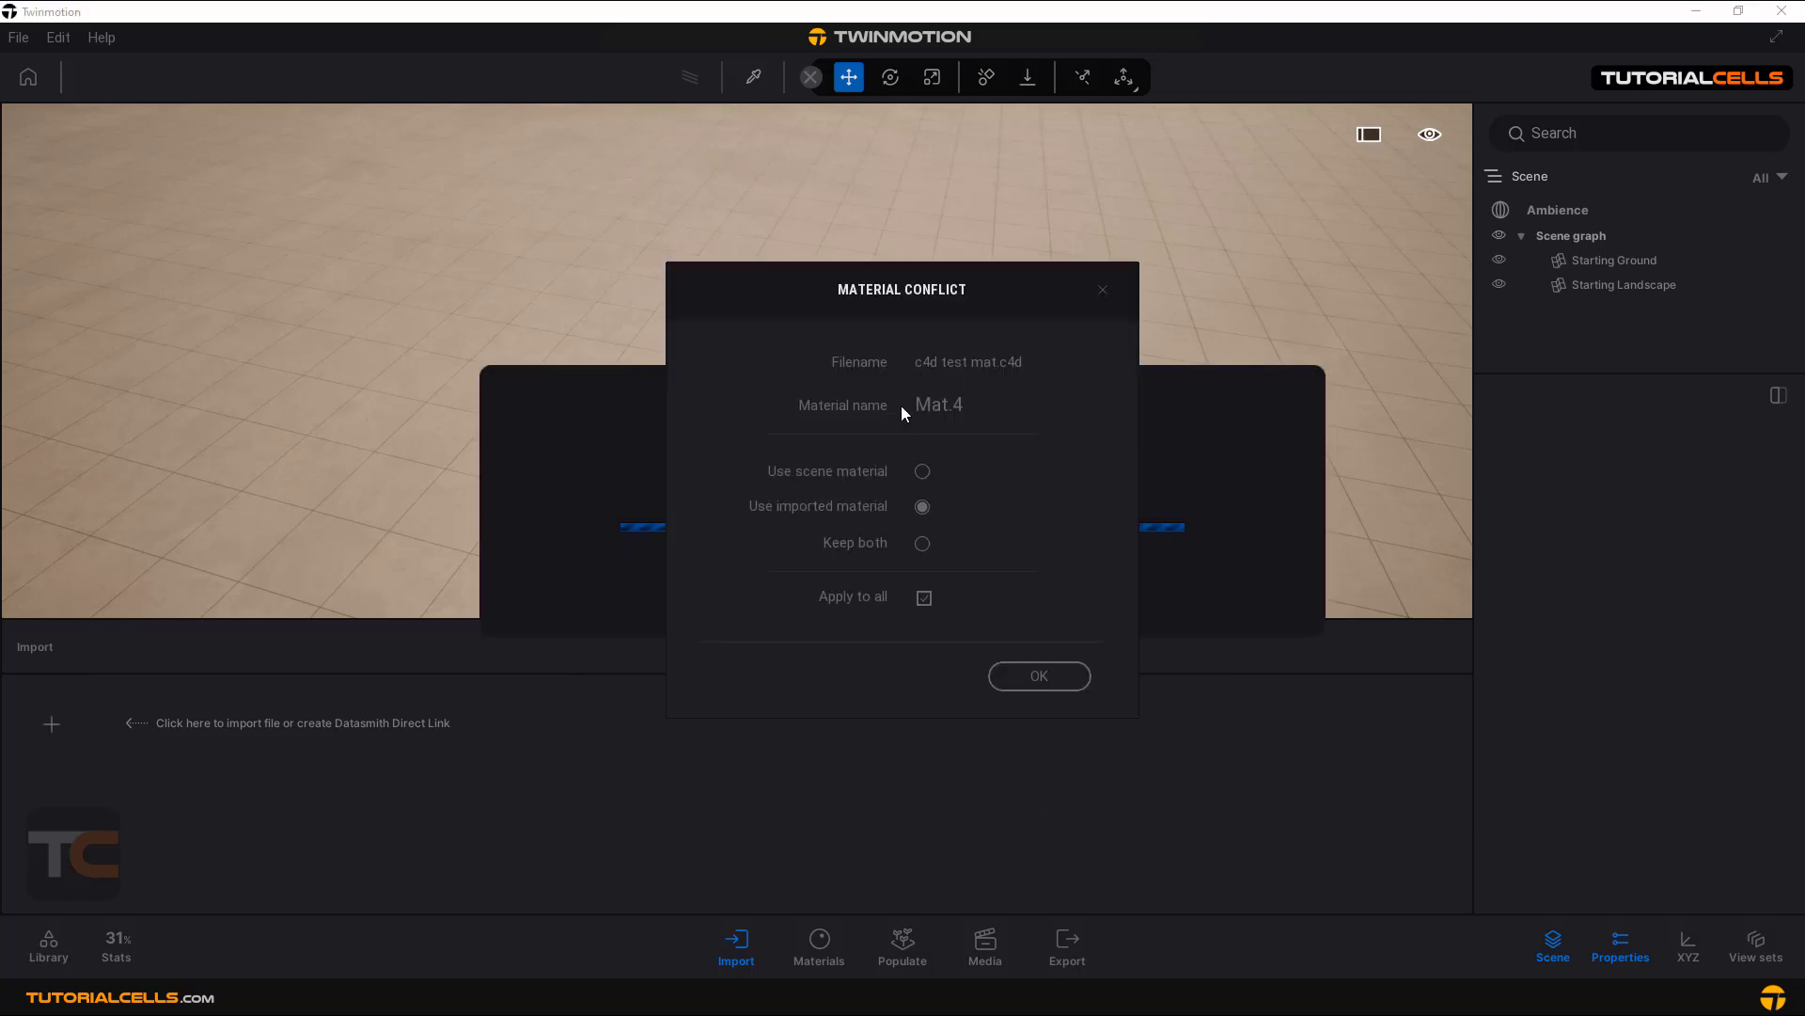
pyautogui.click(1029, 677)
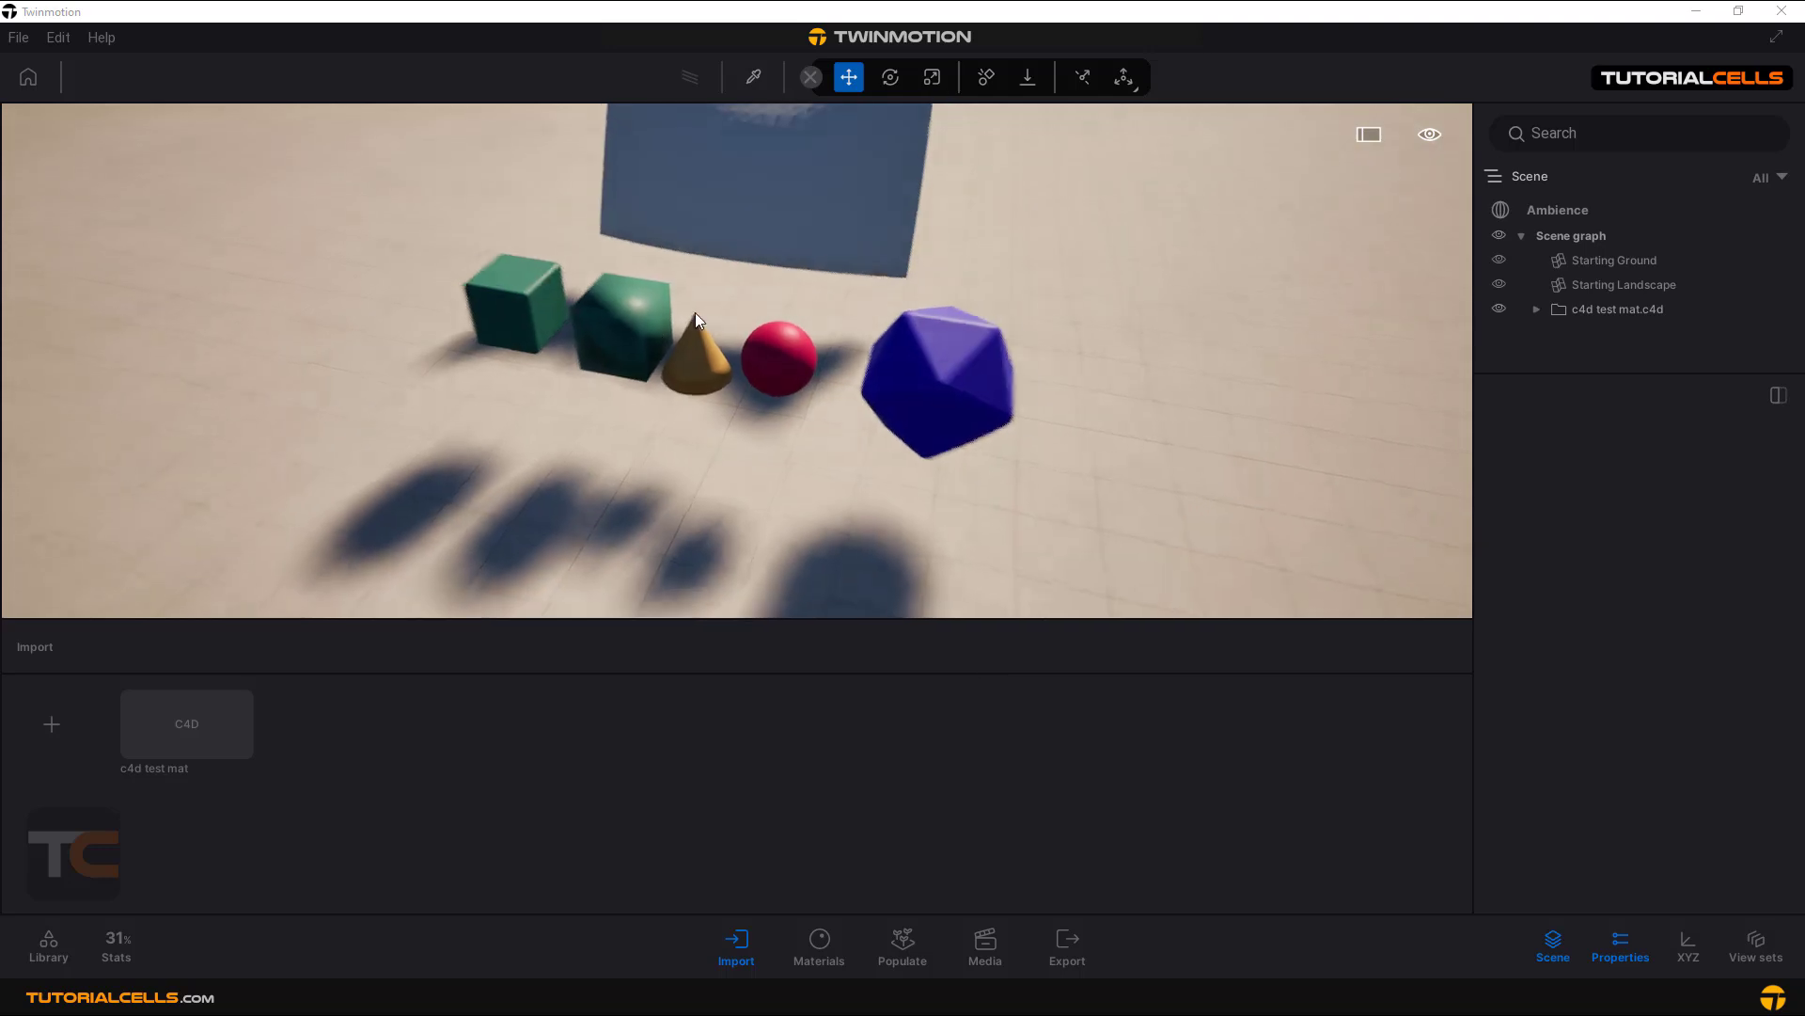
# Select the cubes, curved surface, polyhedron, sphere and cone one by one to check that each is a separate object.
pyautogui.click(624, 352)
pyautogui.click(530, 301)
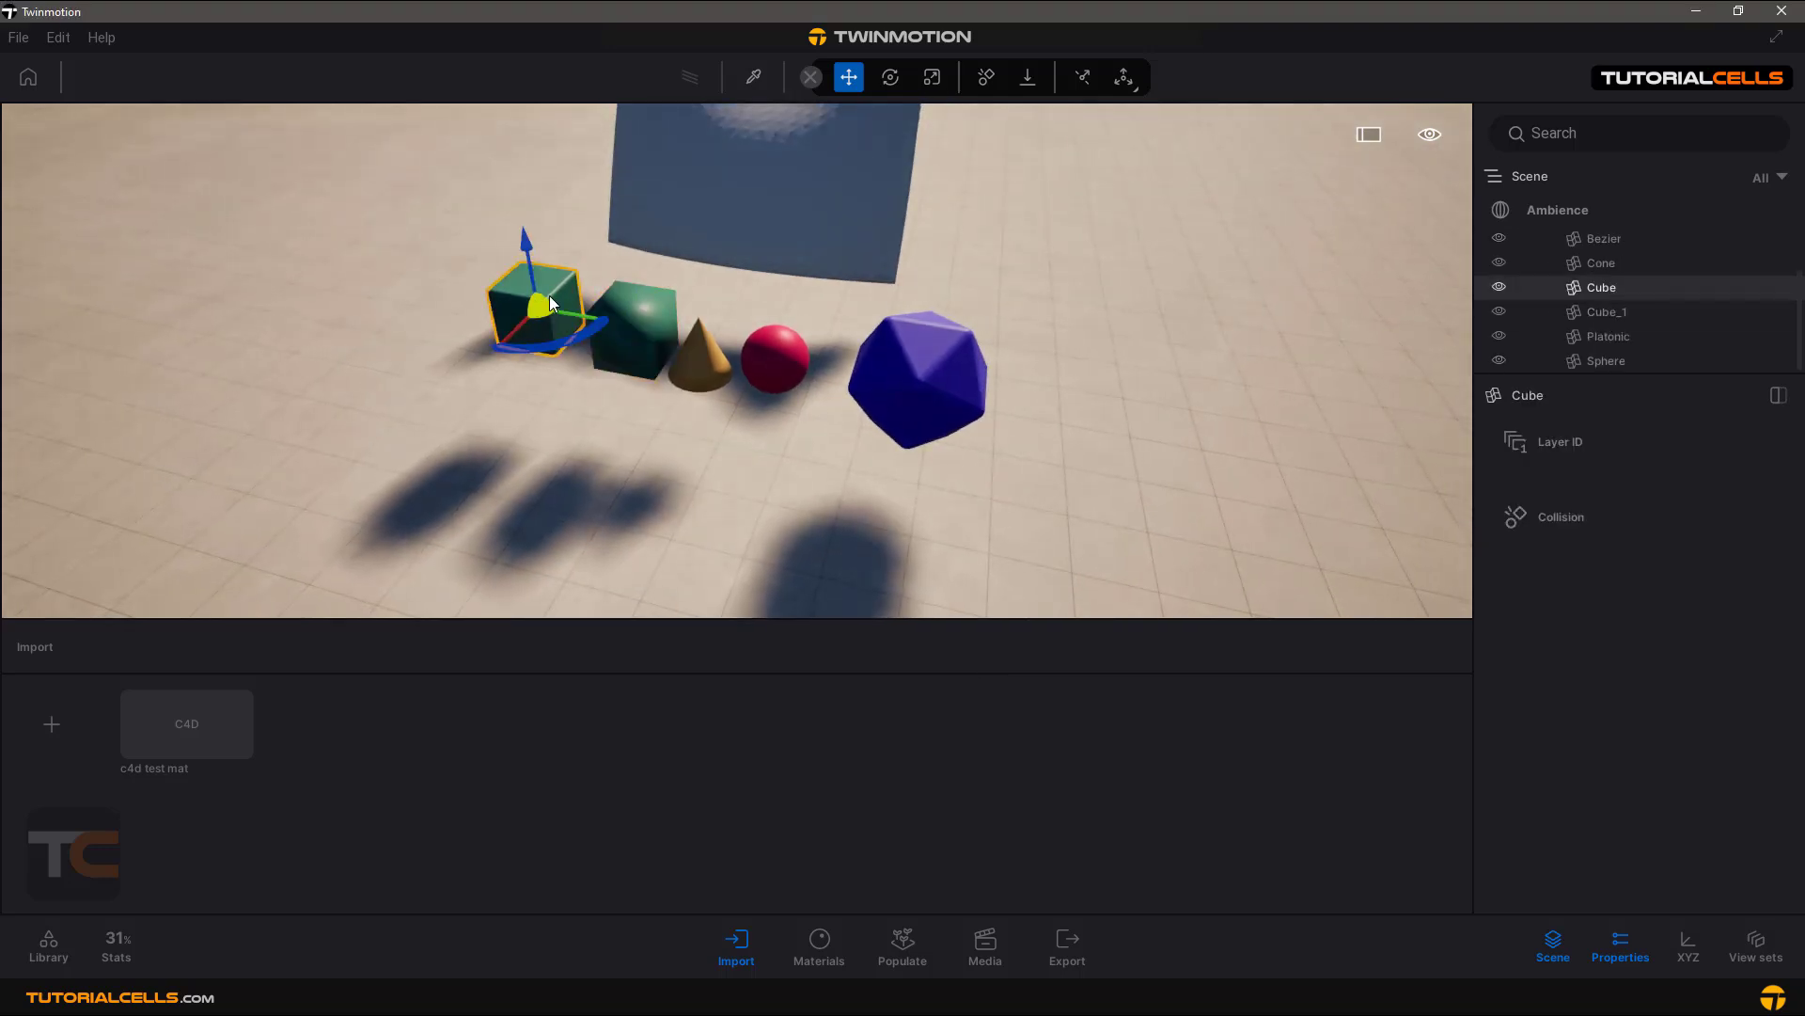
pyautogui.click(756, 202)
pyautogui.click(950, 390)
pyautogui.click(781, 362)
pyautogui.click(705, 362)
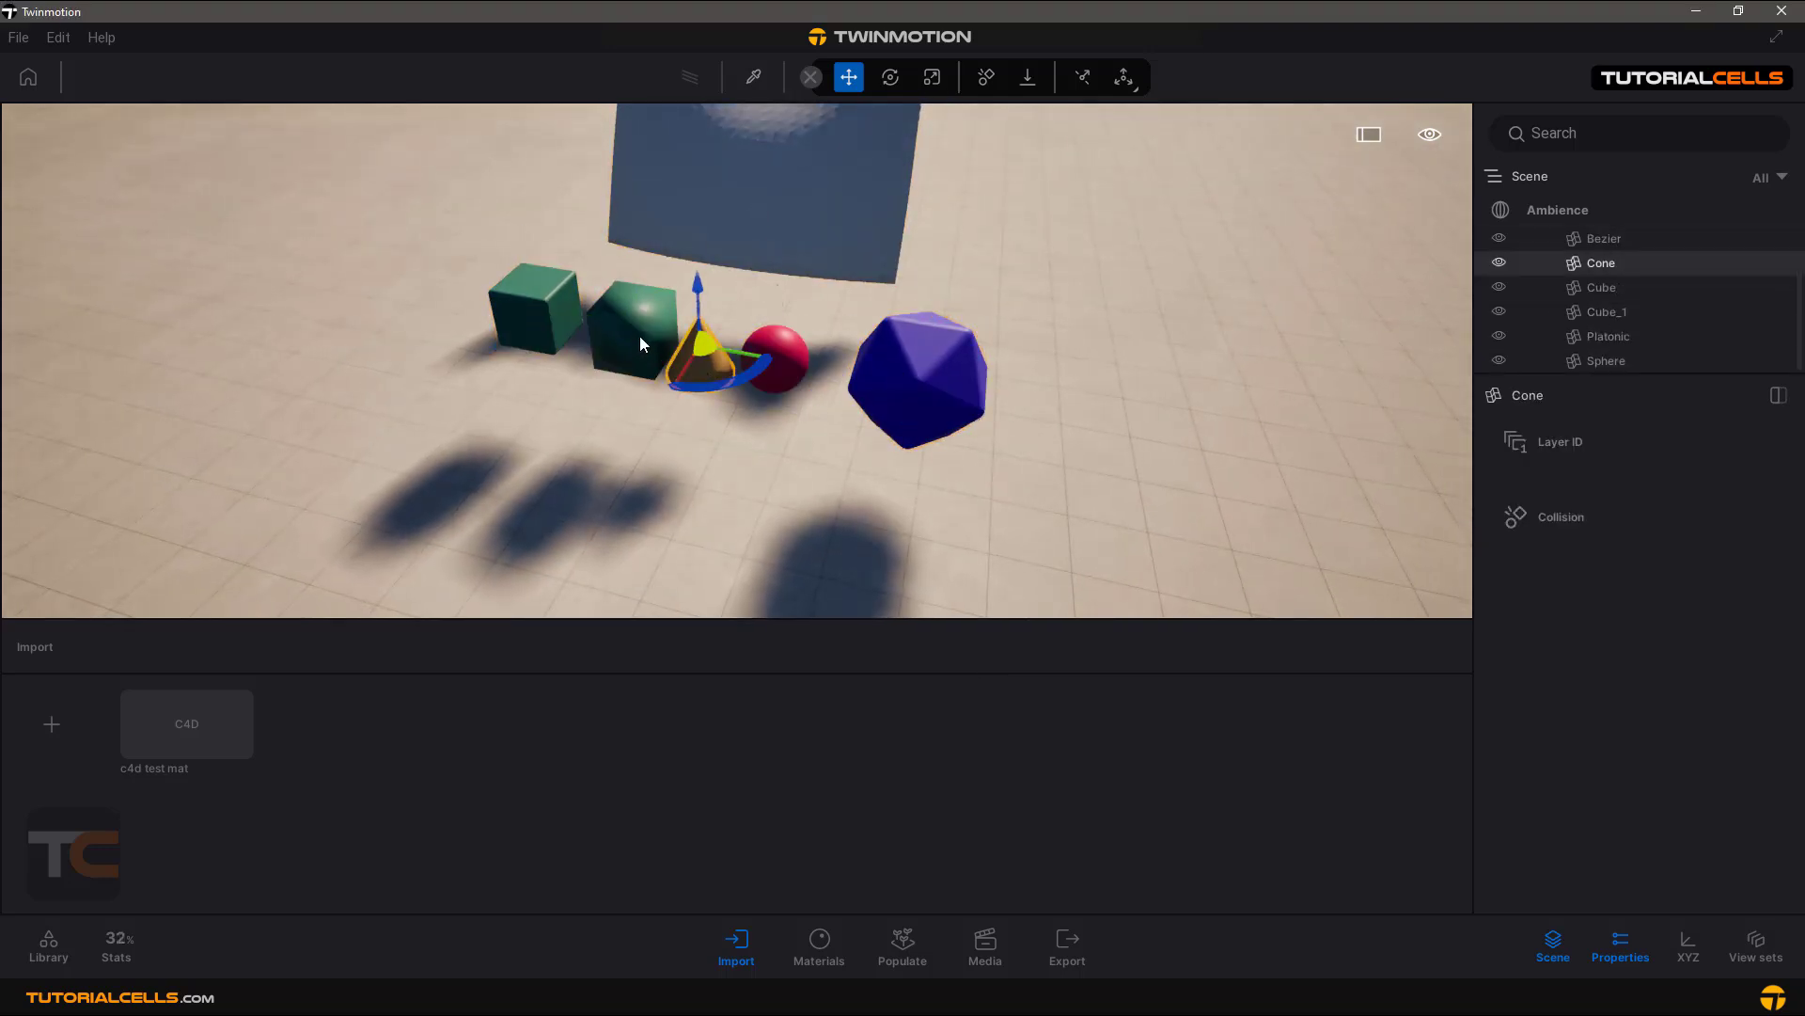
pyautogui.click(637, 336)
pyautogui.click(556, 301)
# Select the Bezier surface and examine its shading and jagged edges from several angles and distances.
pyautogui.scroll(-1, 873, 331)
pyautogui.moveTo(873, 331); pyautogui.dragTo(1040, 341, button='right')
pyautogui.scroll(3, 1051, 268)
pyautogui.click(1067, 267)
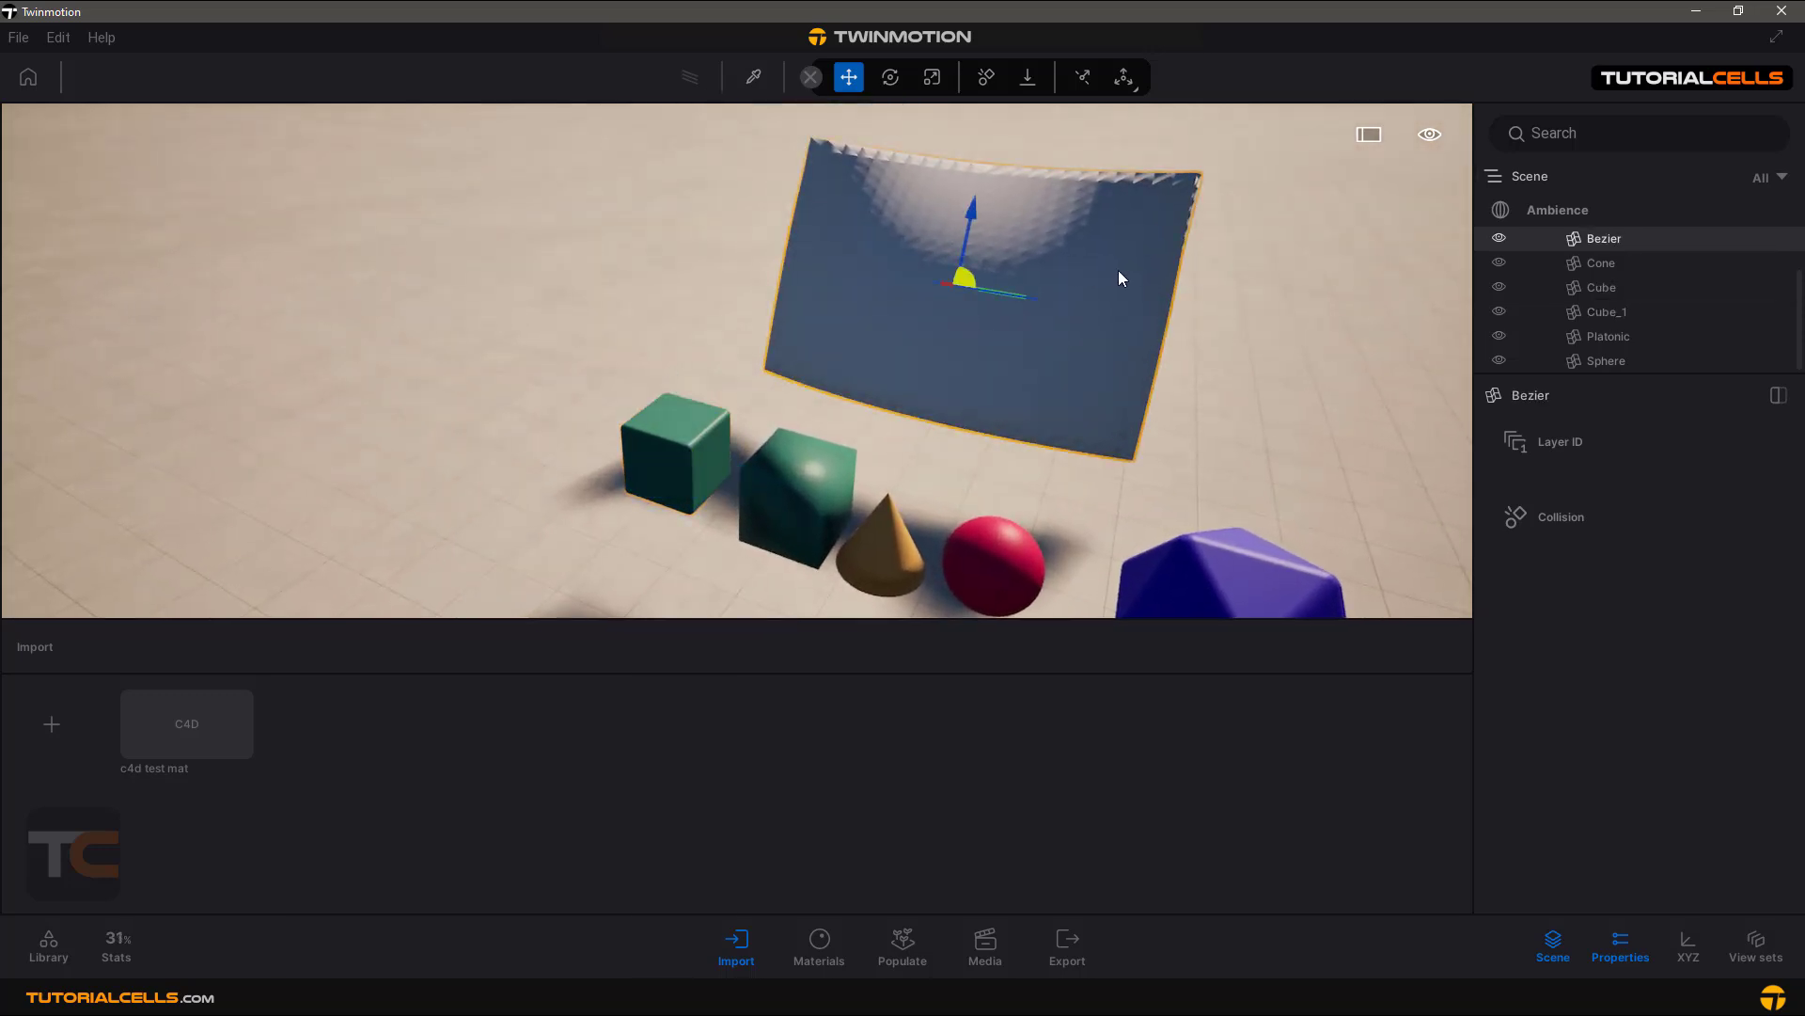
pyautogui.moveTo(1119, 269)
pyautogui.mouseDown(button='right')
pyautogui.moveTo(1044, 254)
pyautogui.moveTo(1114, 246)
pyautogui.mouseUp(button='right')
pyautogui.moveTo(1057, 252); pyautogui.dragTo(1047, 268, button='middle')
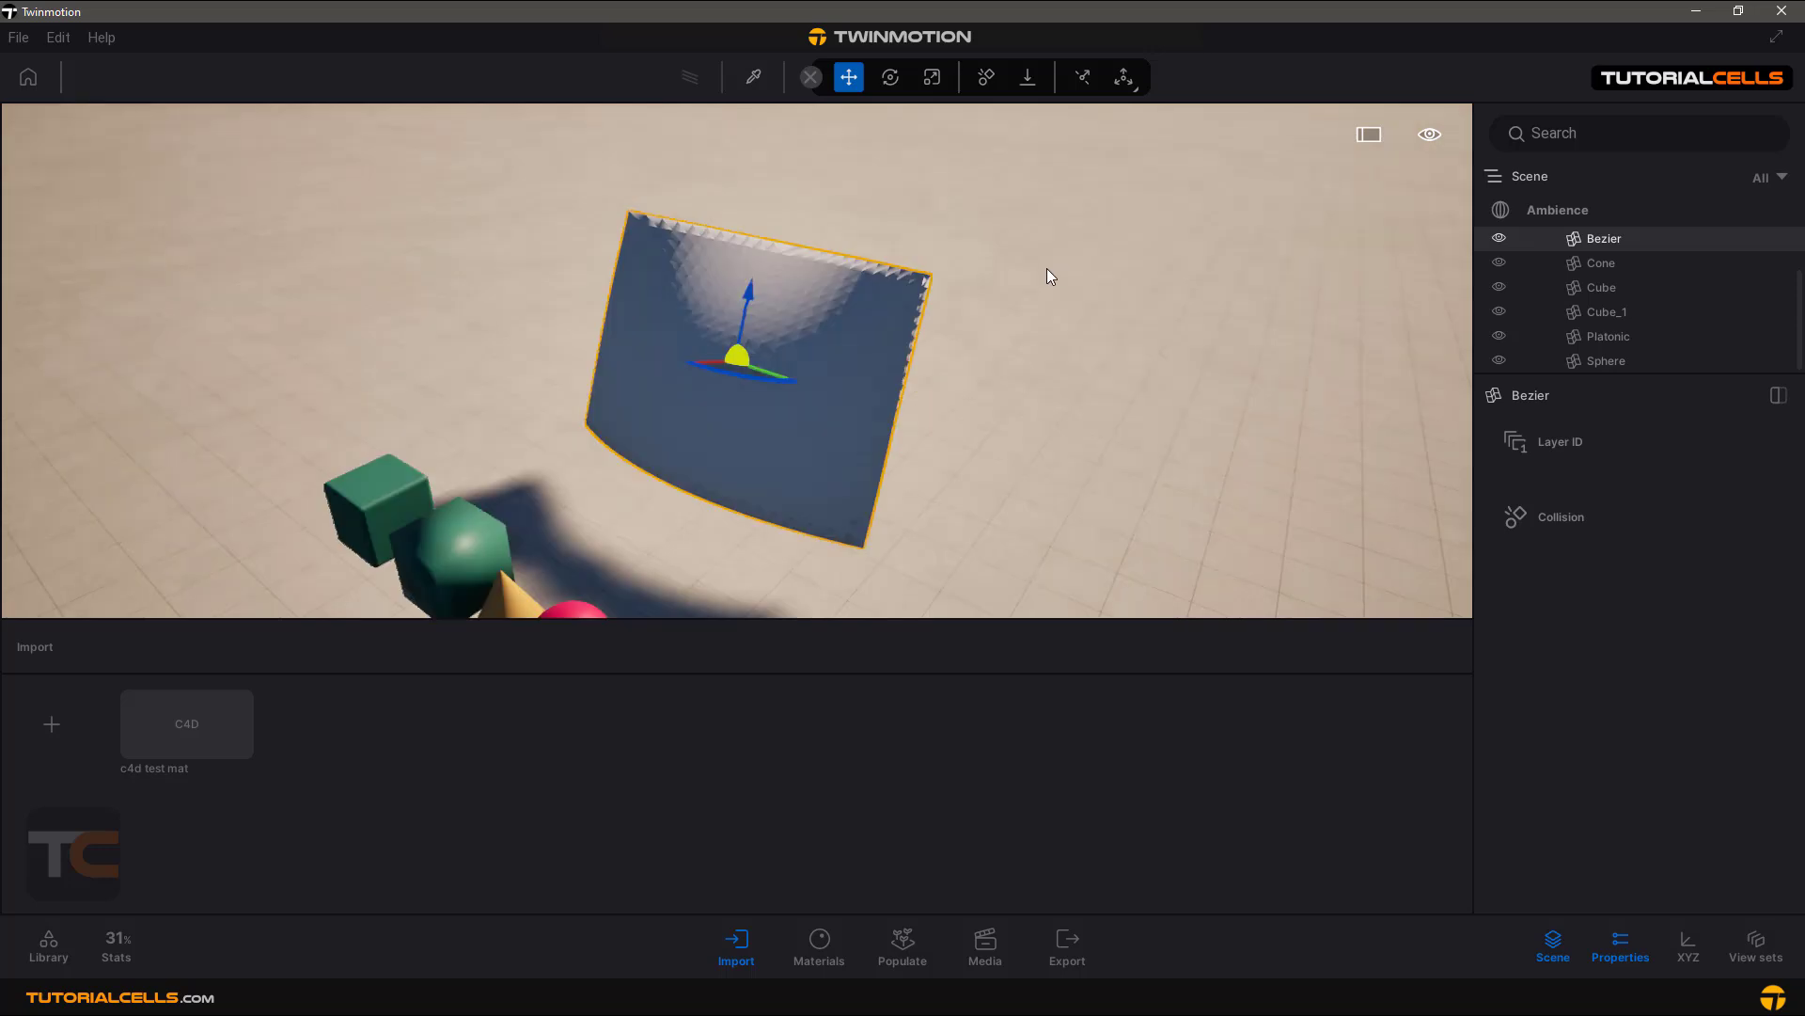
pyautogui.moveTo(936, 318)
pyautogui.mouseDown(button='right')
pyautogui.moveTo(851, 318)
pyautogui.moveTo(944, 317)
pyautogui.mouseUp(button='right')
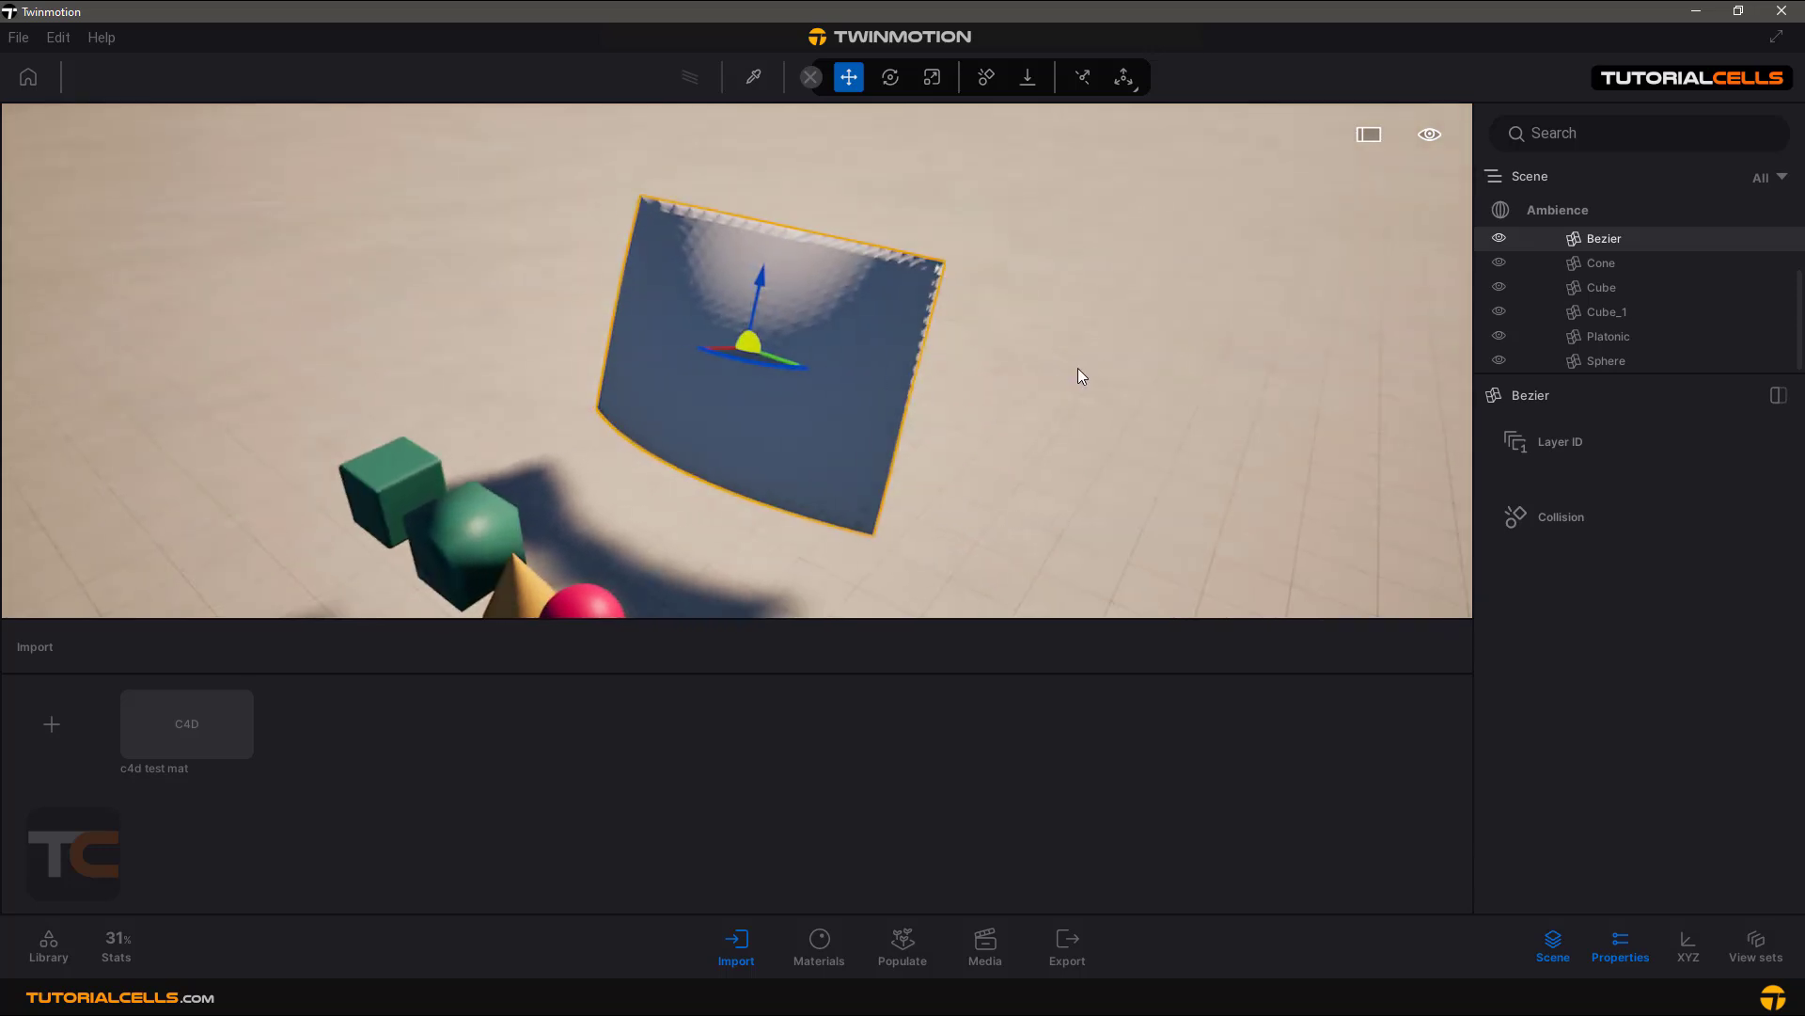
pyautogui.moveTo(1078, 368); pyautogui.dragTo(974, 369, button='right')
pyautogui.keyDown('shift'); pyautogui.moveTo(1077, 369); pyautogui.dragTo(983, 333, button='middle'); pyautogui.keyUp('shift')
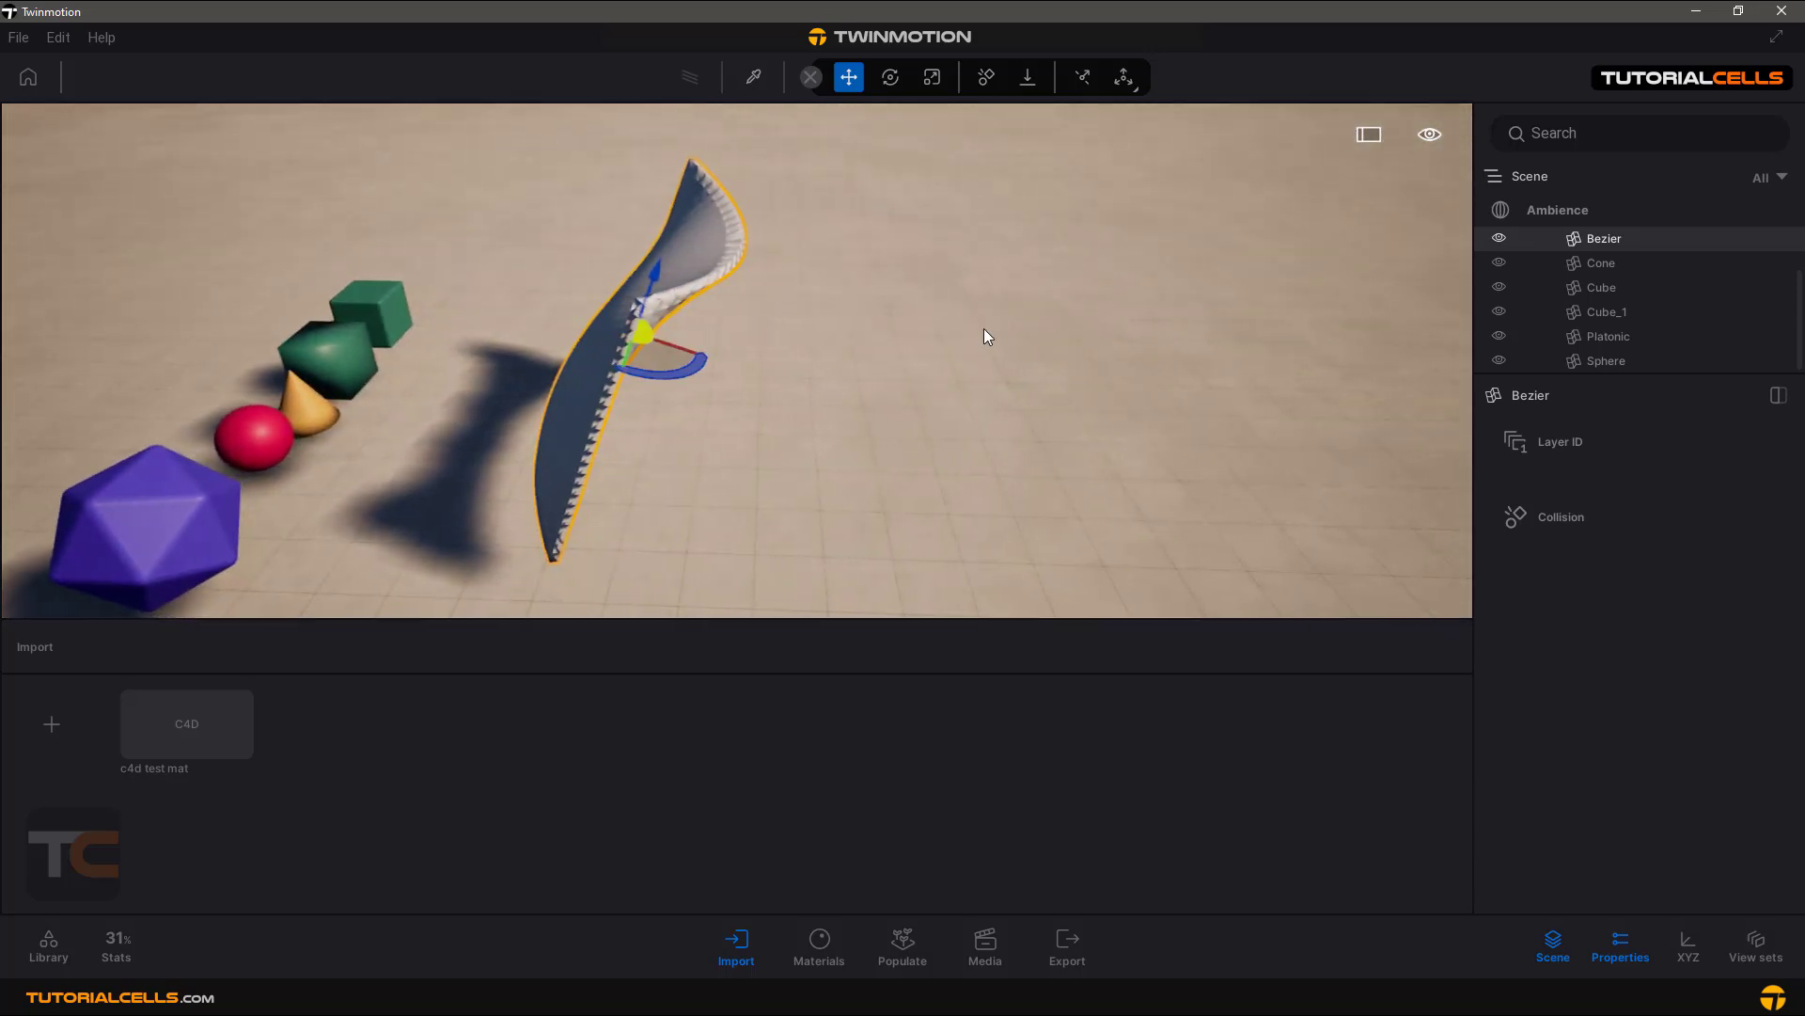
pyautogui.moveTo(983, 333); pyautogui.dragTo(931, 333, button='right')
pyautogui.keyDown('shift'); pyautogui.moveTo(931, 333); pyautogui.dragTo(875, 320, button='middle'); pyautogui.keyUp('shift')
pyautogui.moveTo(874, 320); pyautogui.dragTo(851, 353, button='right')
pyautogui.keyDown('shift'); pyautogui.moveTo(851, 353); pyautogui.dragTo(762, 337, button='middle'); pyautogui.keyUp('shift')
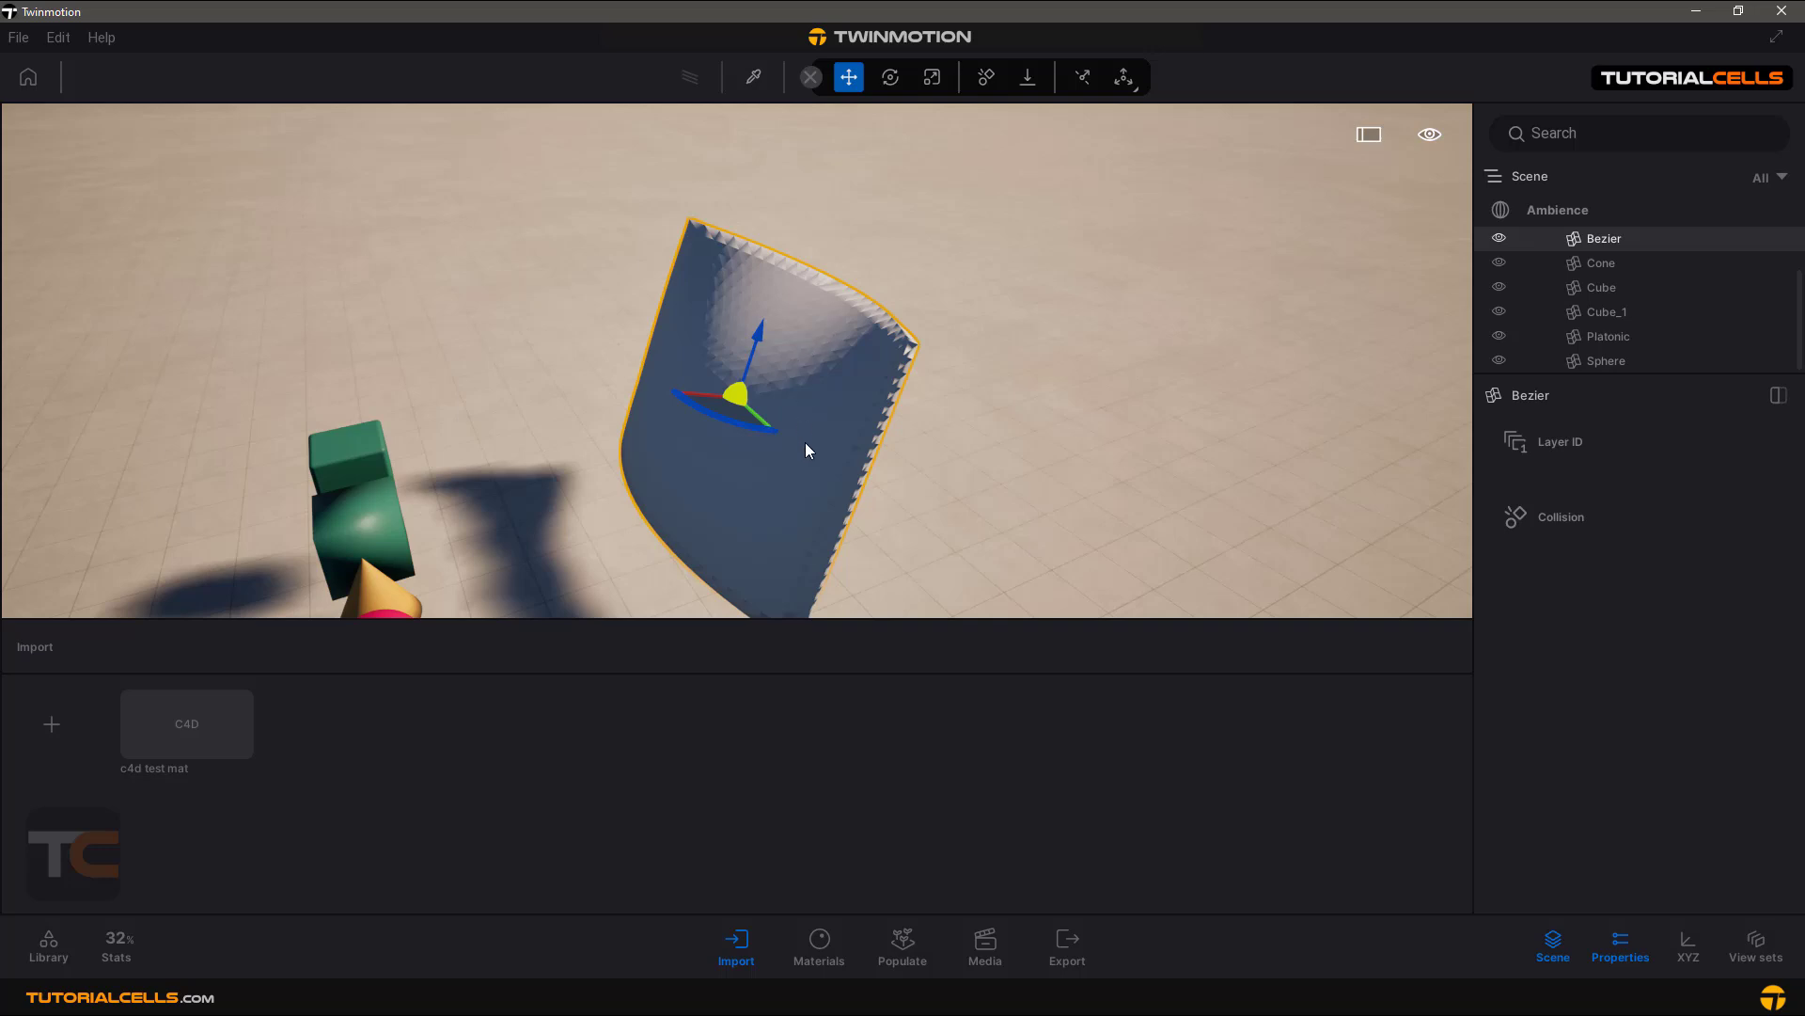
pyautogui.keyDown('shift'); pyautogui.moveTo(805, 442); pyautogui.dragTo(804, 279, button='middle'); pyautogui.keyUp('shift')
pyautogui.scroll(2, 872, 330)
pyautogui.scroll(-3, 910, 432)
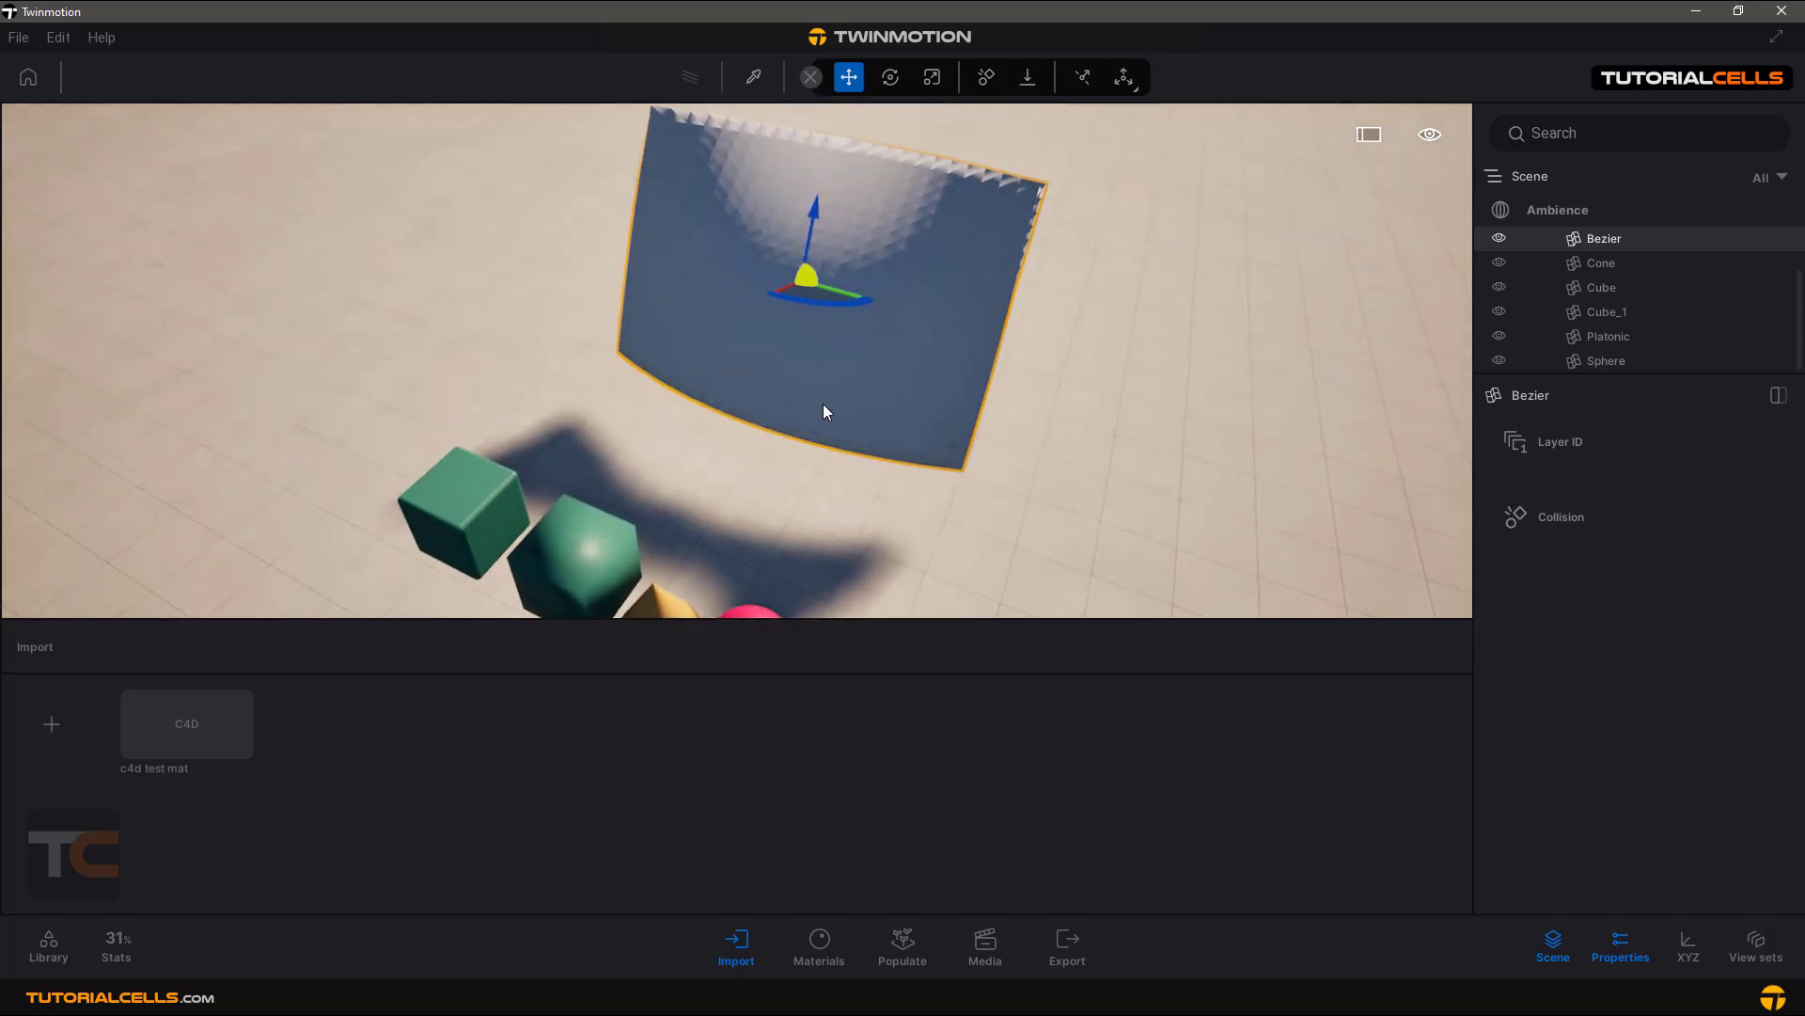
# Delete the c4d test mat C4D import together with its objects in the scene.
pyautogui.scroll(2, 1577, 272)
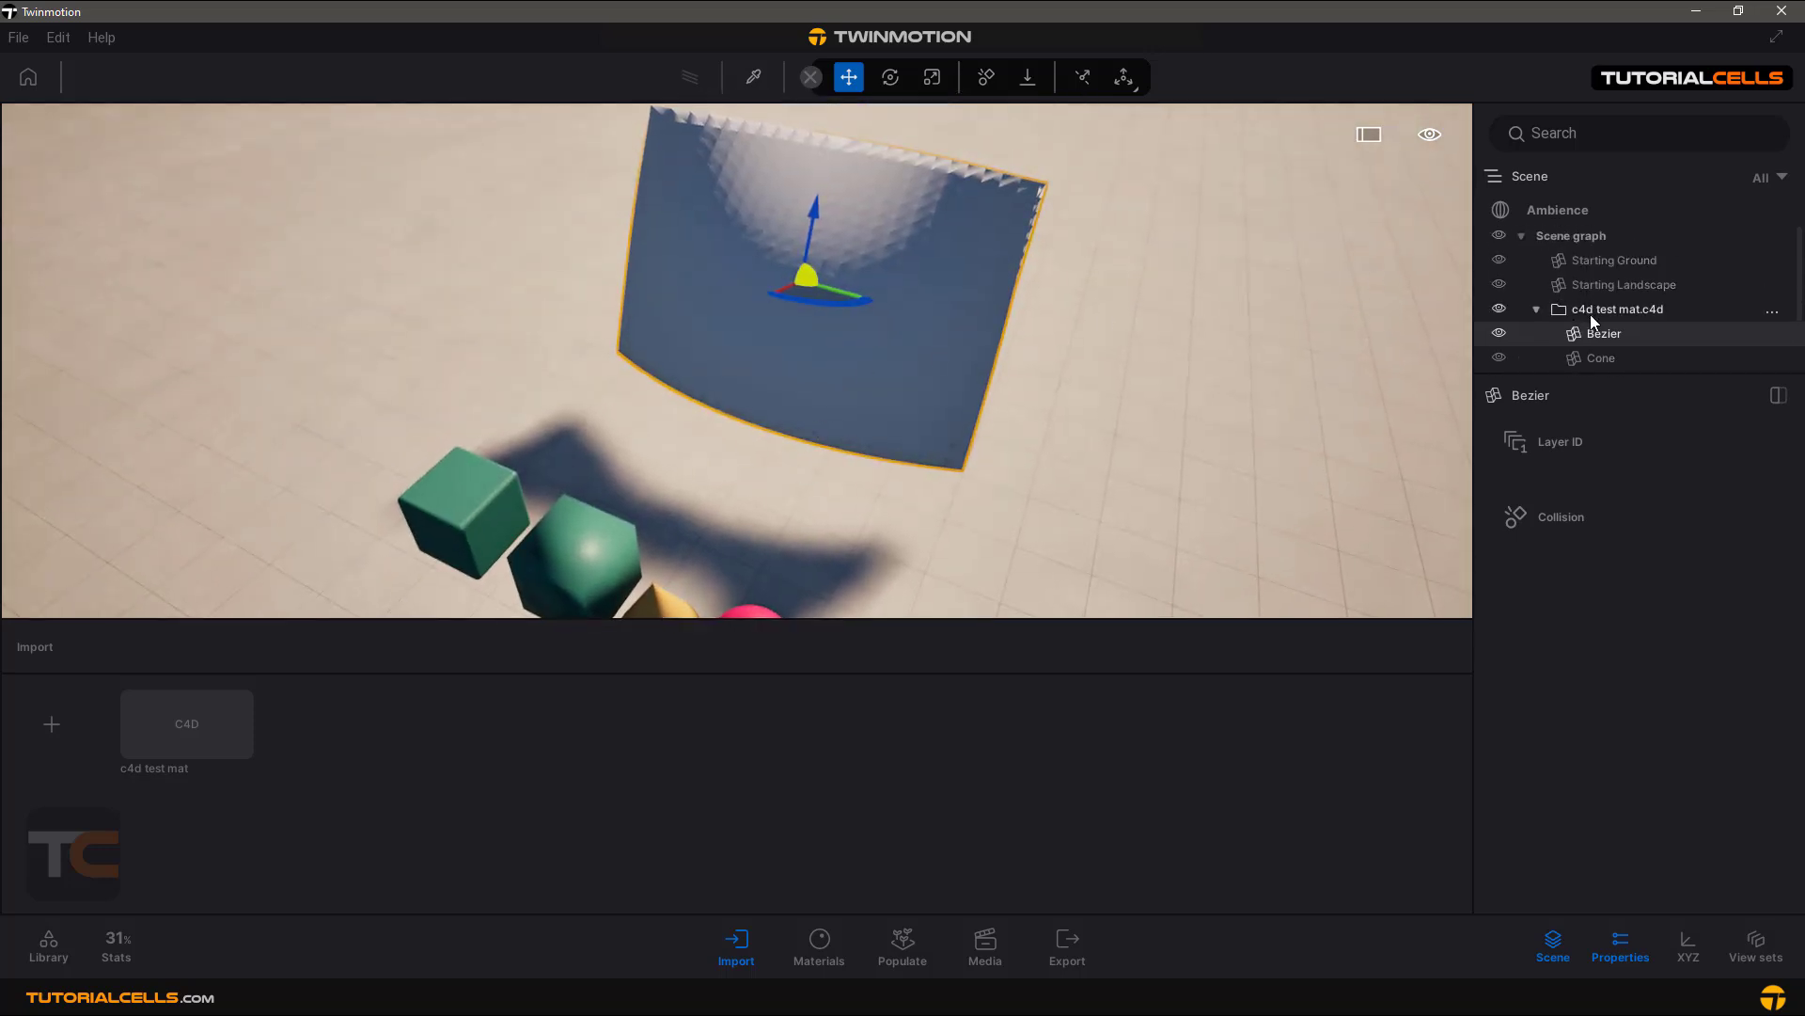
pyautogui.click(1589, 314)
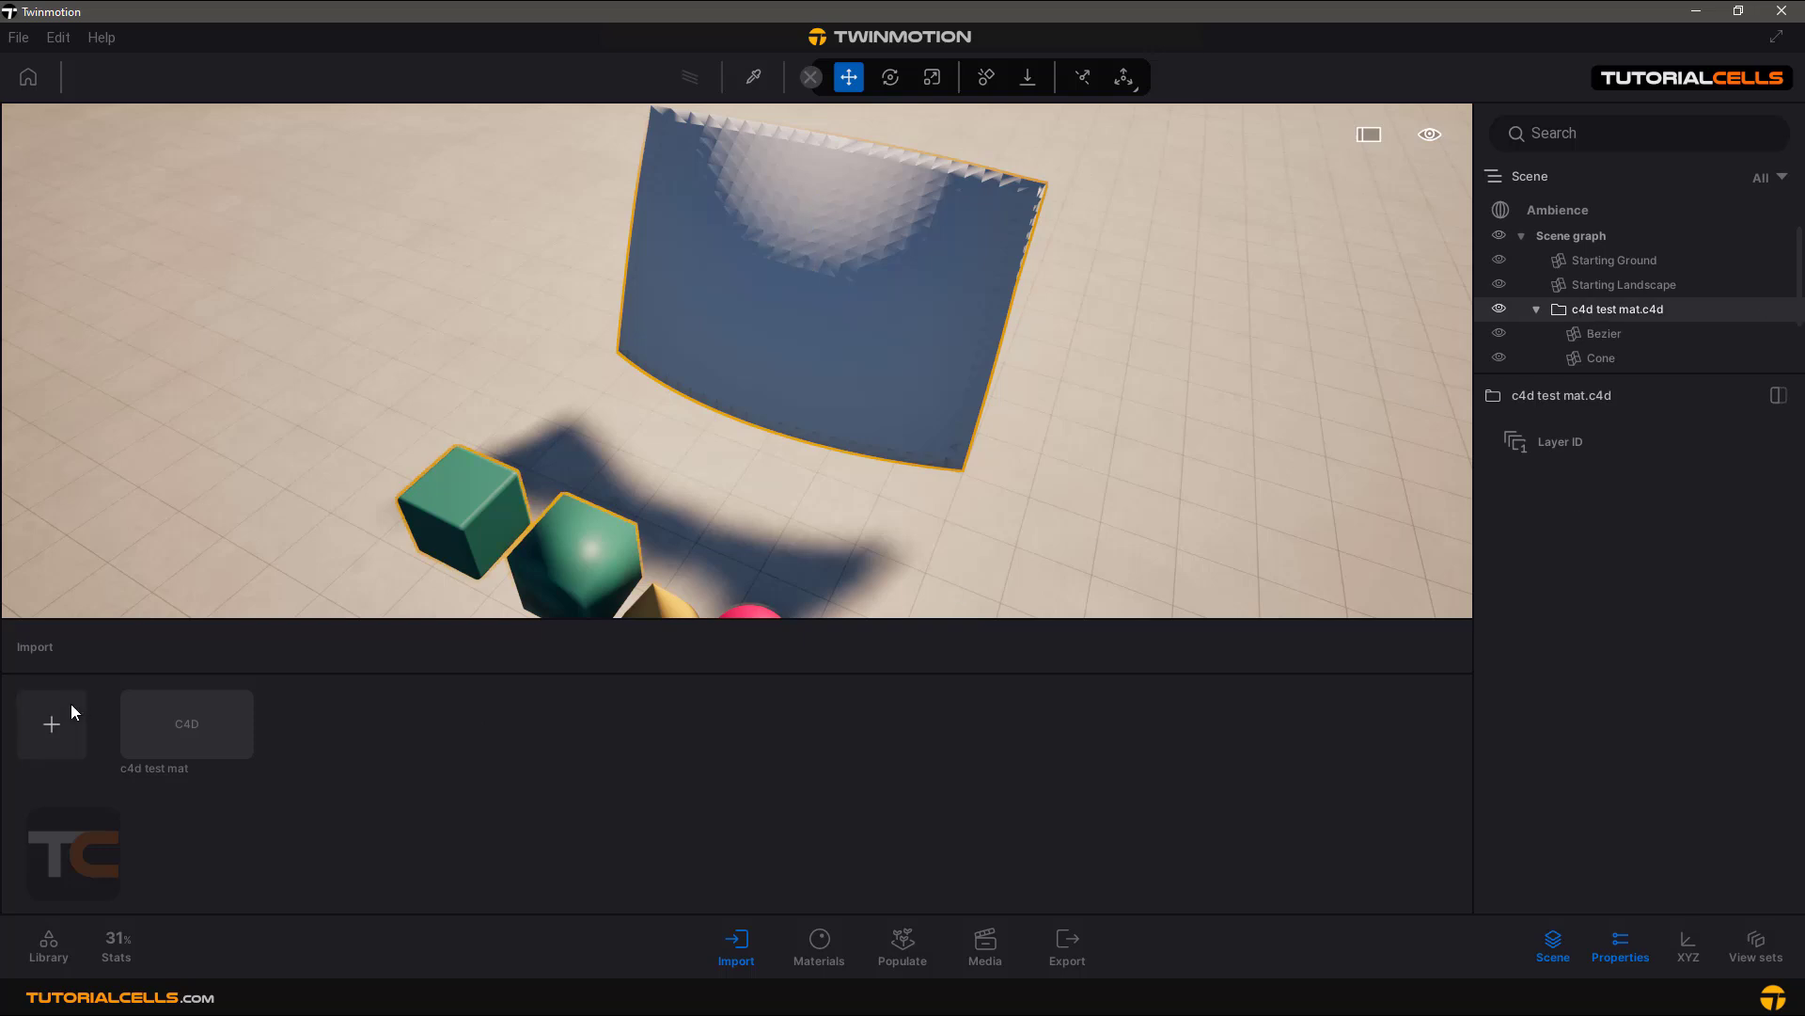
pyautogui.moveTo(171, 745)
pyautogui.click(174, 692)
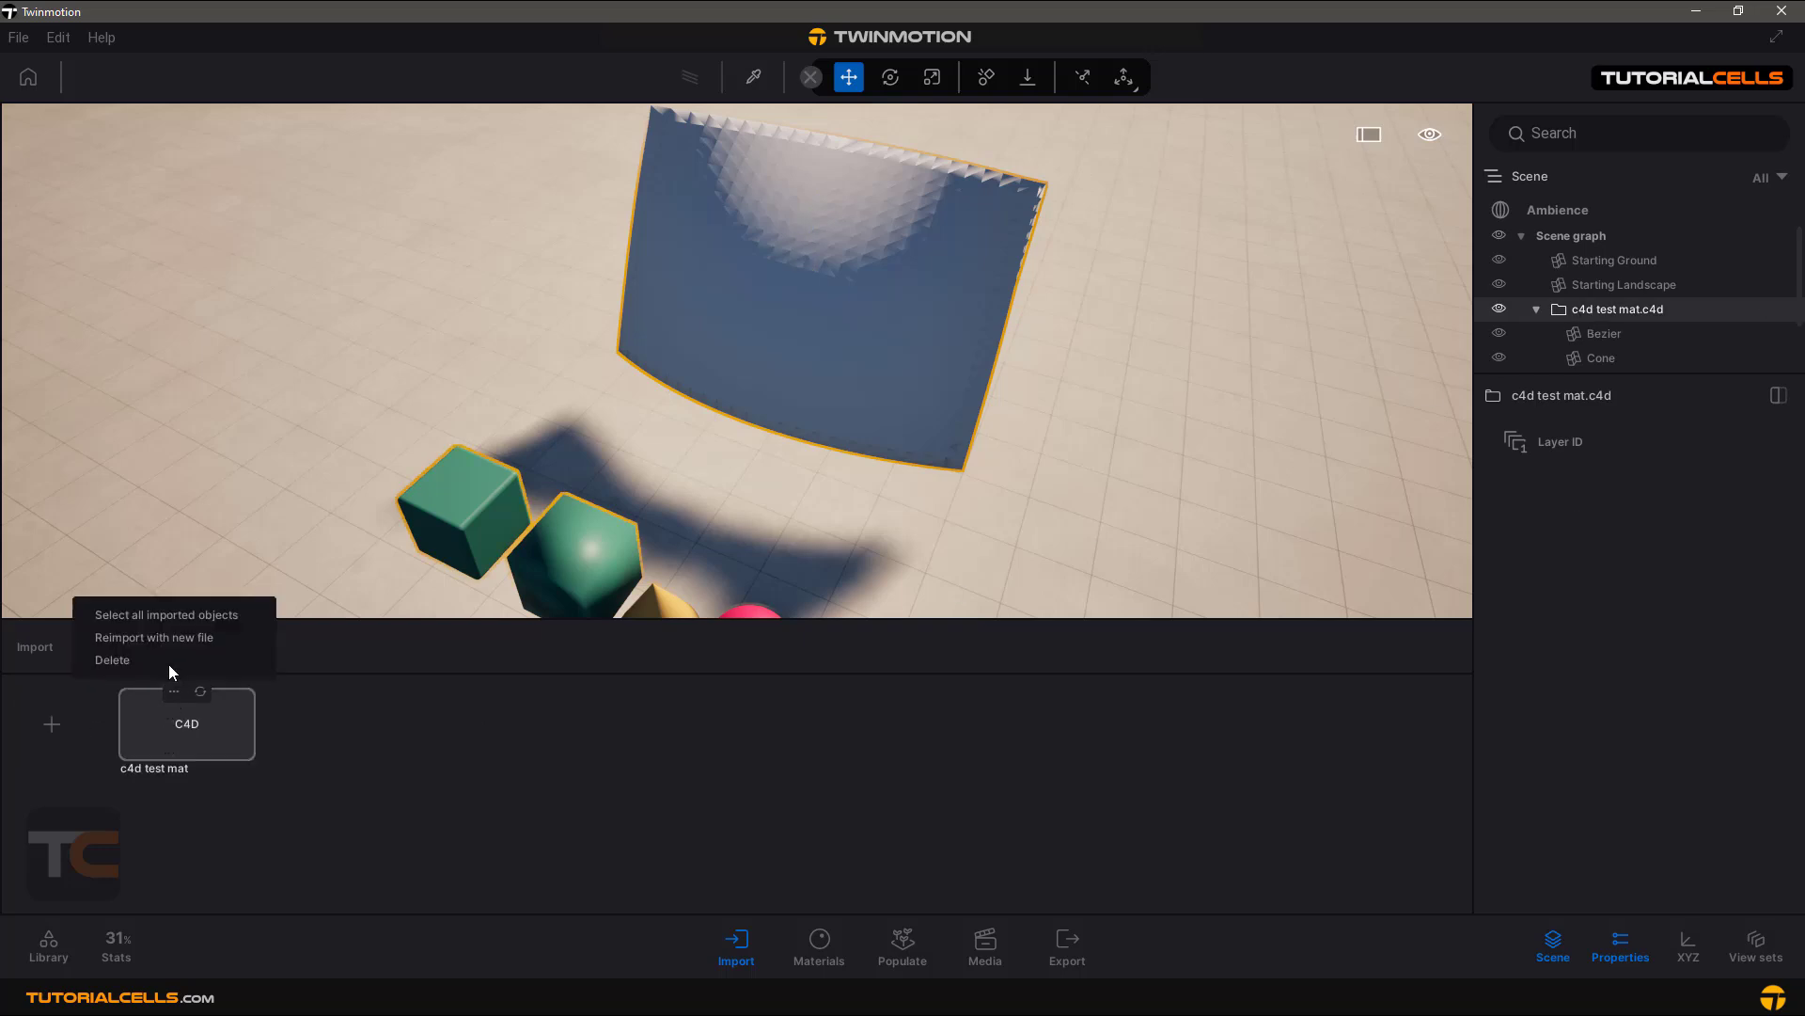
pyautogui.click(168, 660)
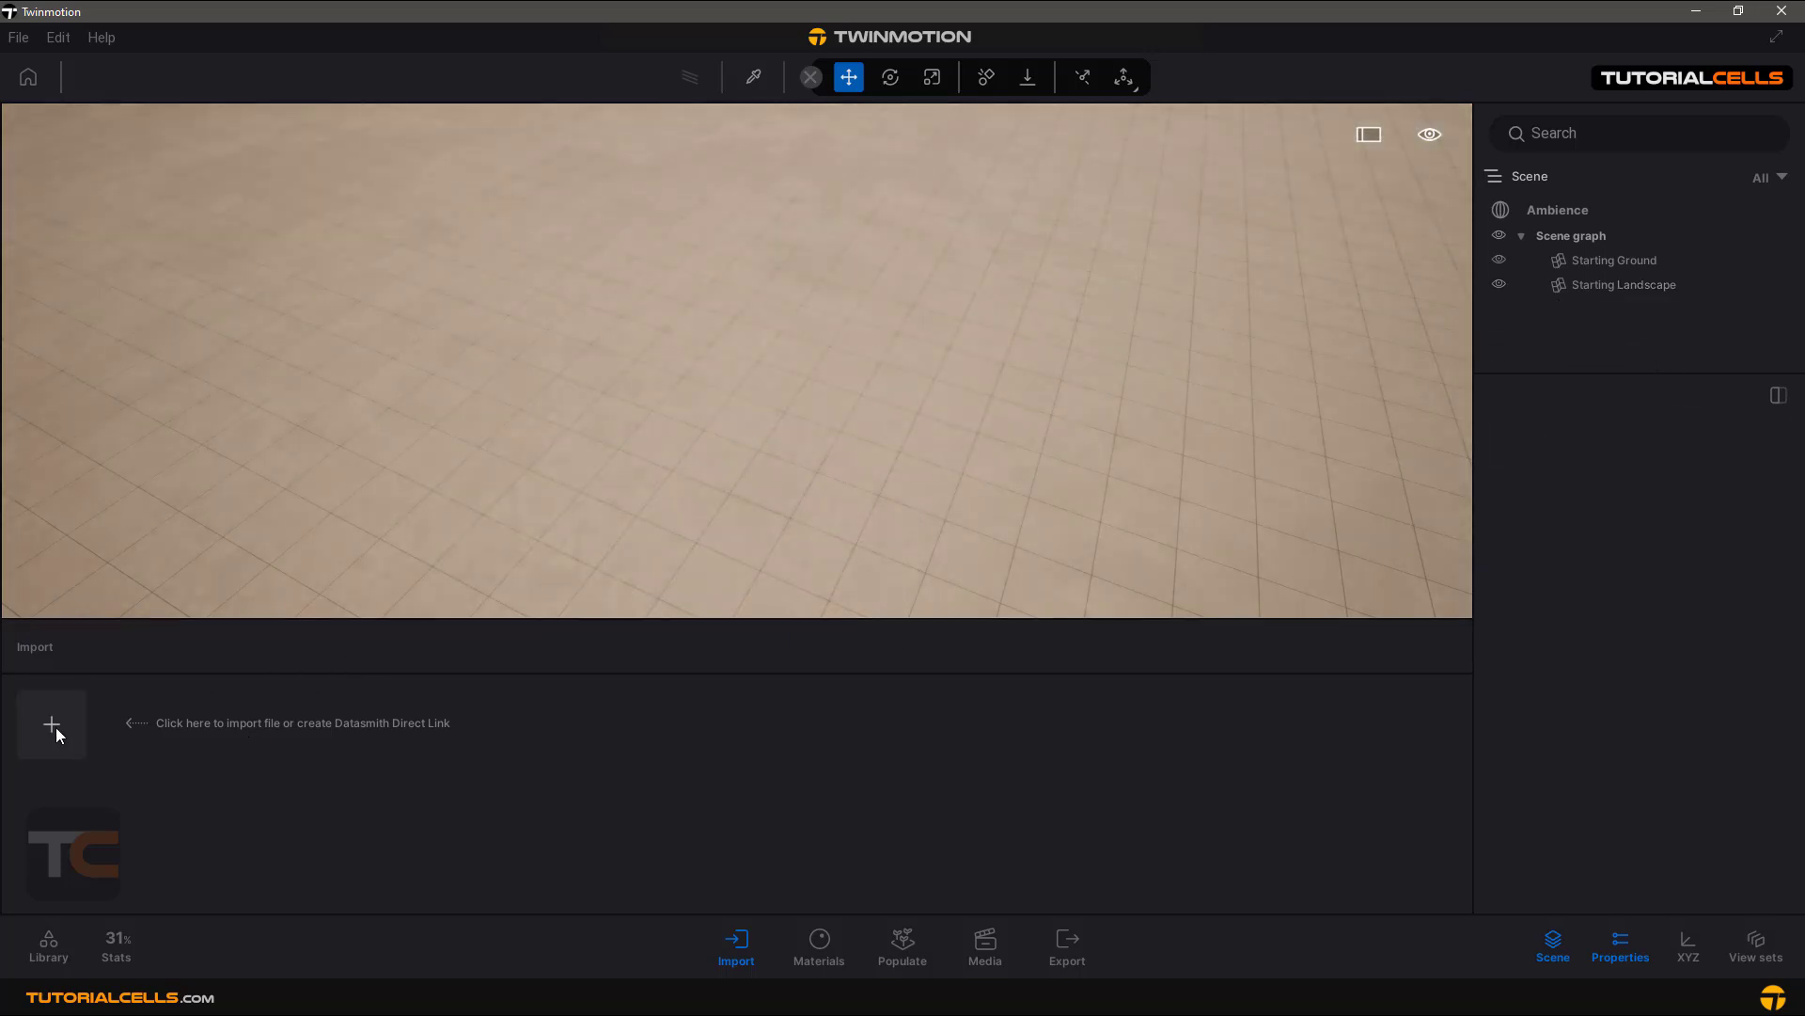
# Import the FBX version of c4d test mat as geometry, using the imported material for all conflicts.
pyautogui.click(55, 725)
pyautogui.click(938, 472)
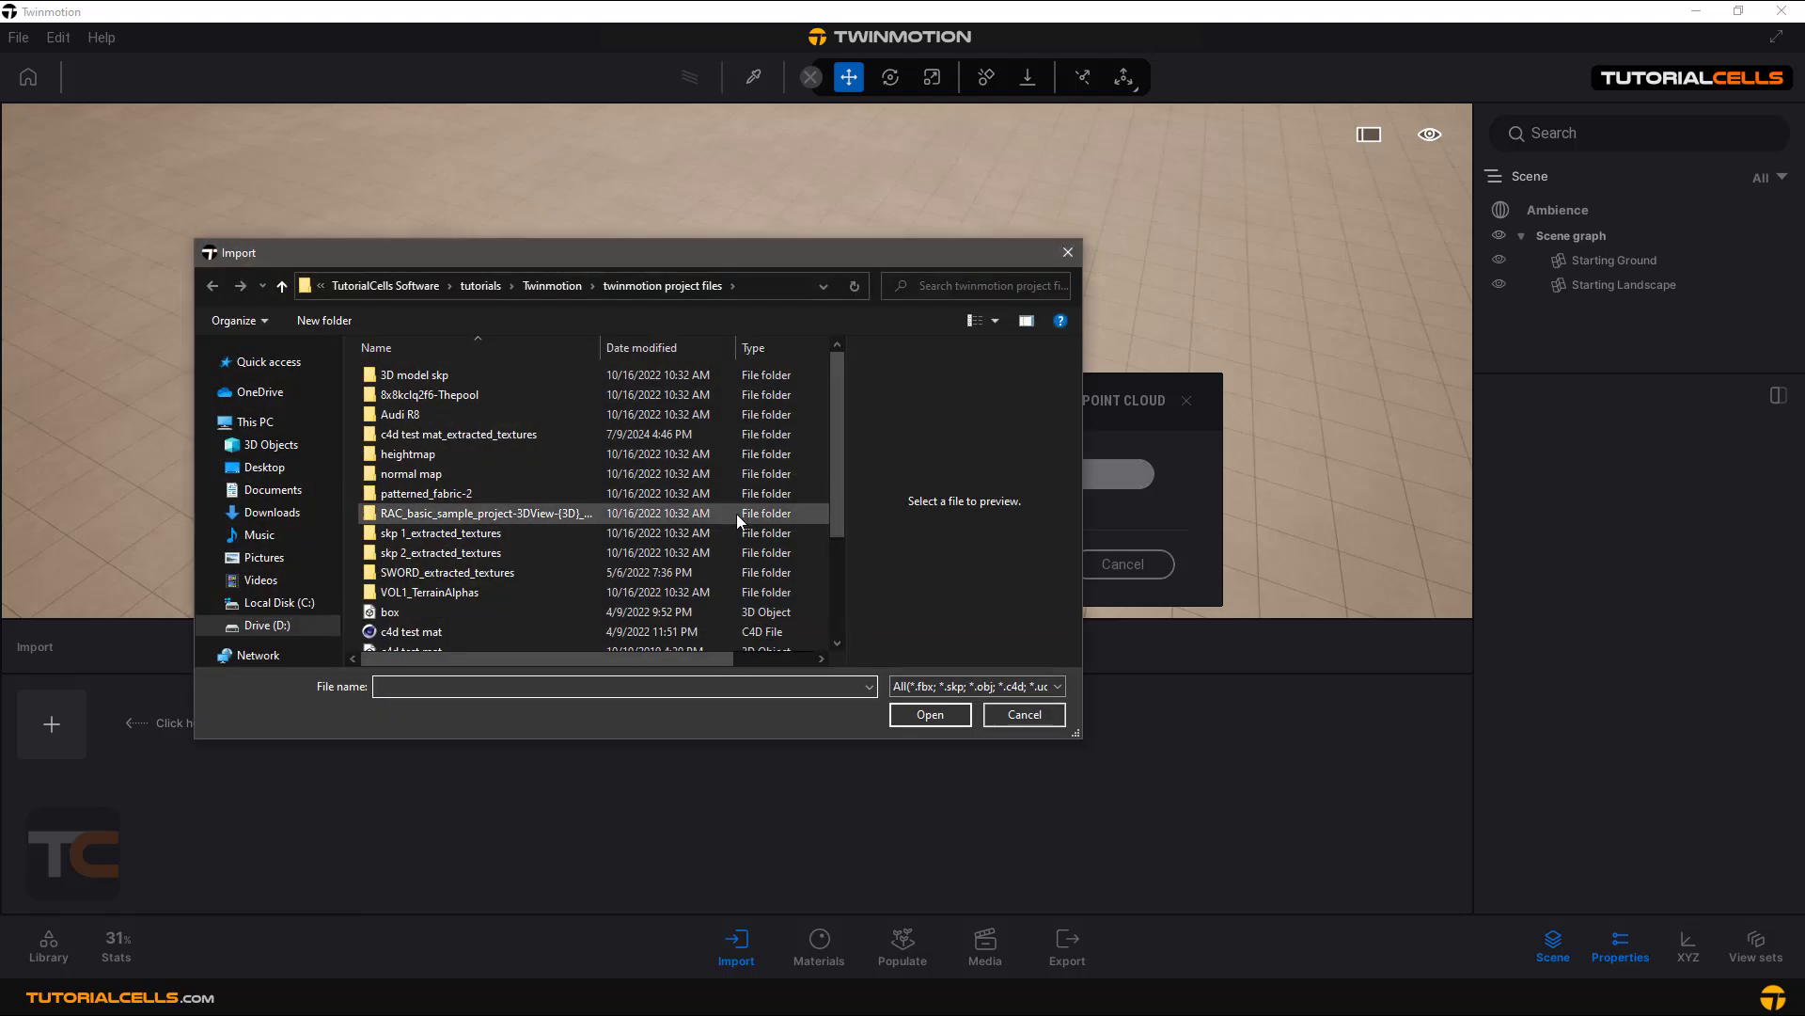
pyautogui.scroll(-1, 564, 555)
pyautogui.click(483, 600)
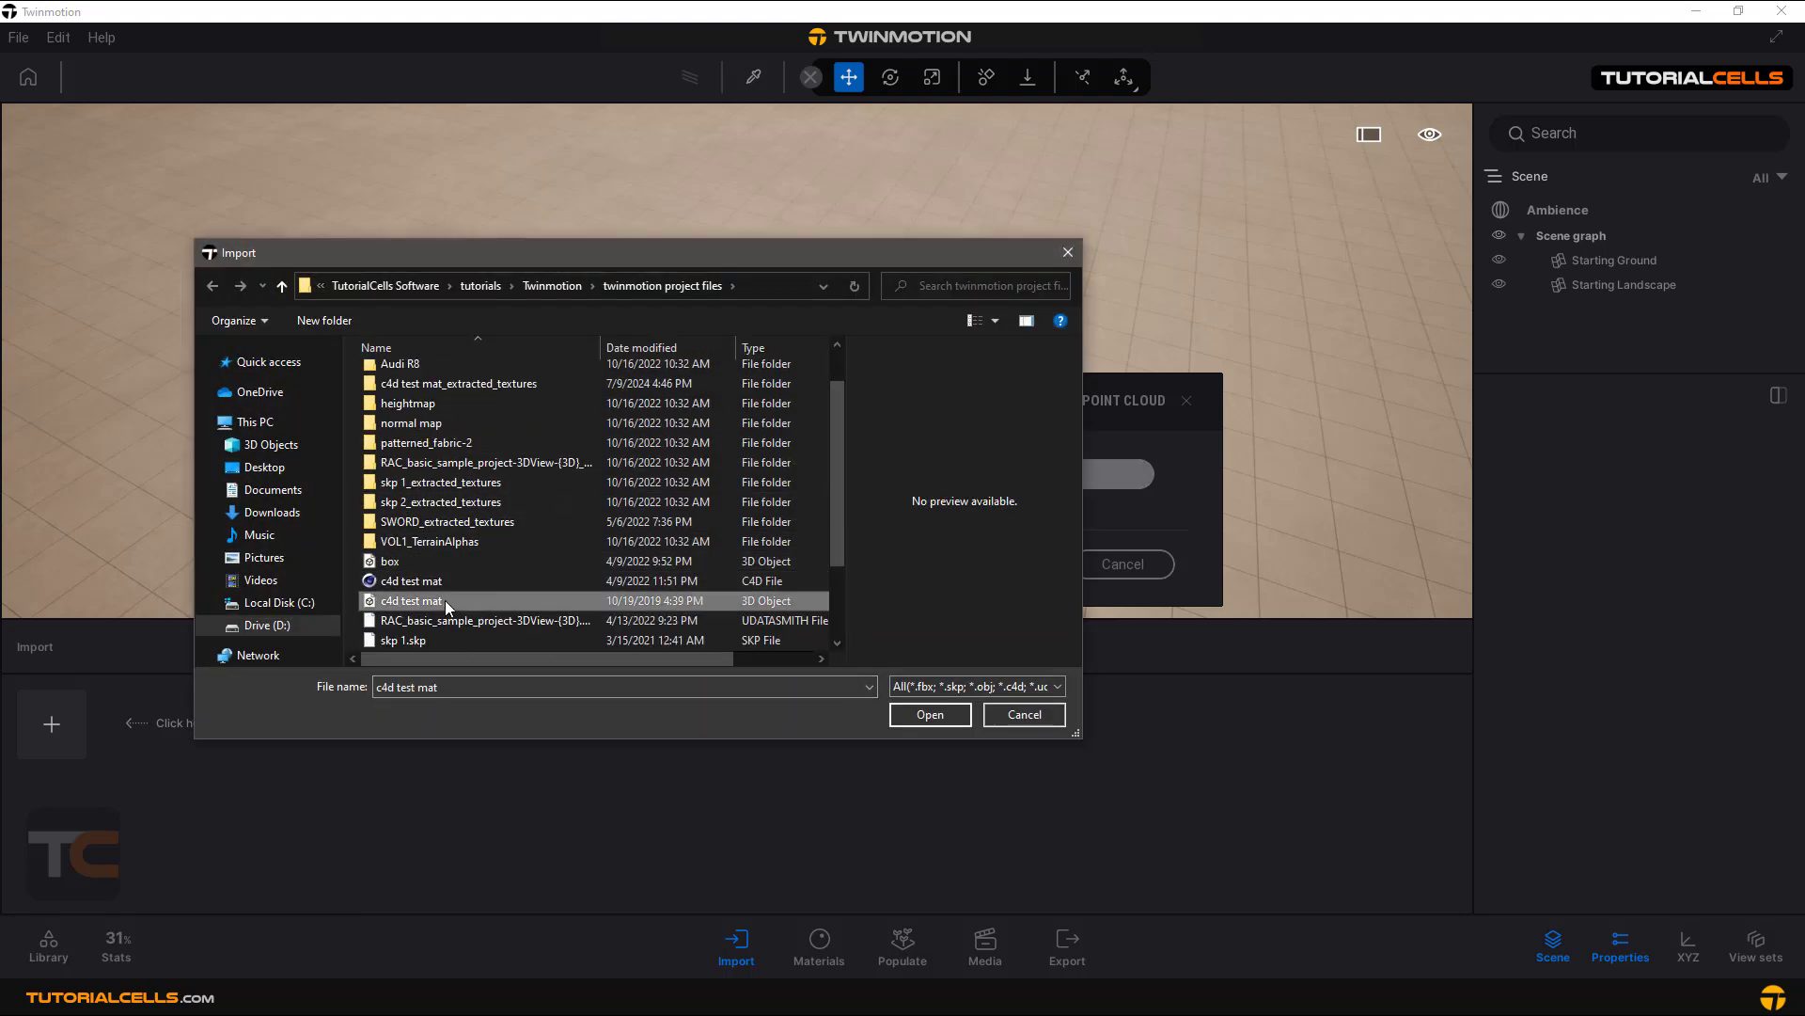
pyautogui.click(926, 715)
pyautogui.click(959, 806)
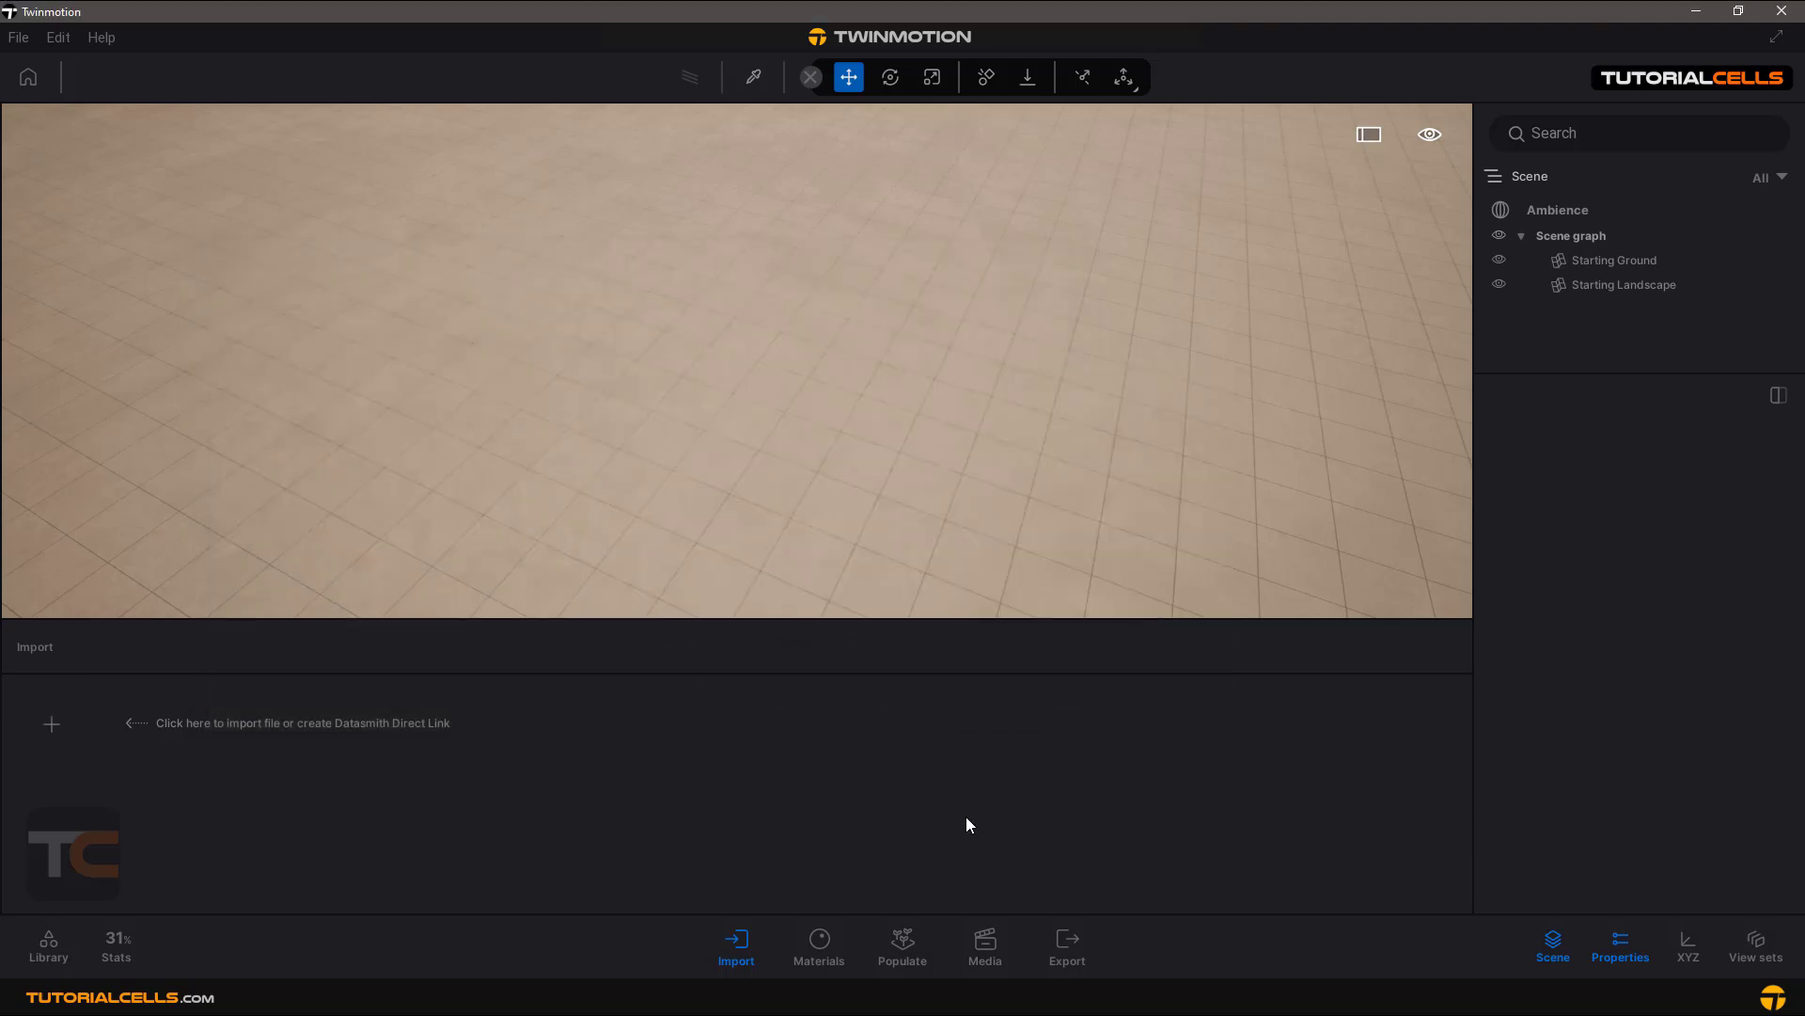
pyautogui.click(1034, 676)
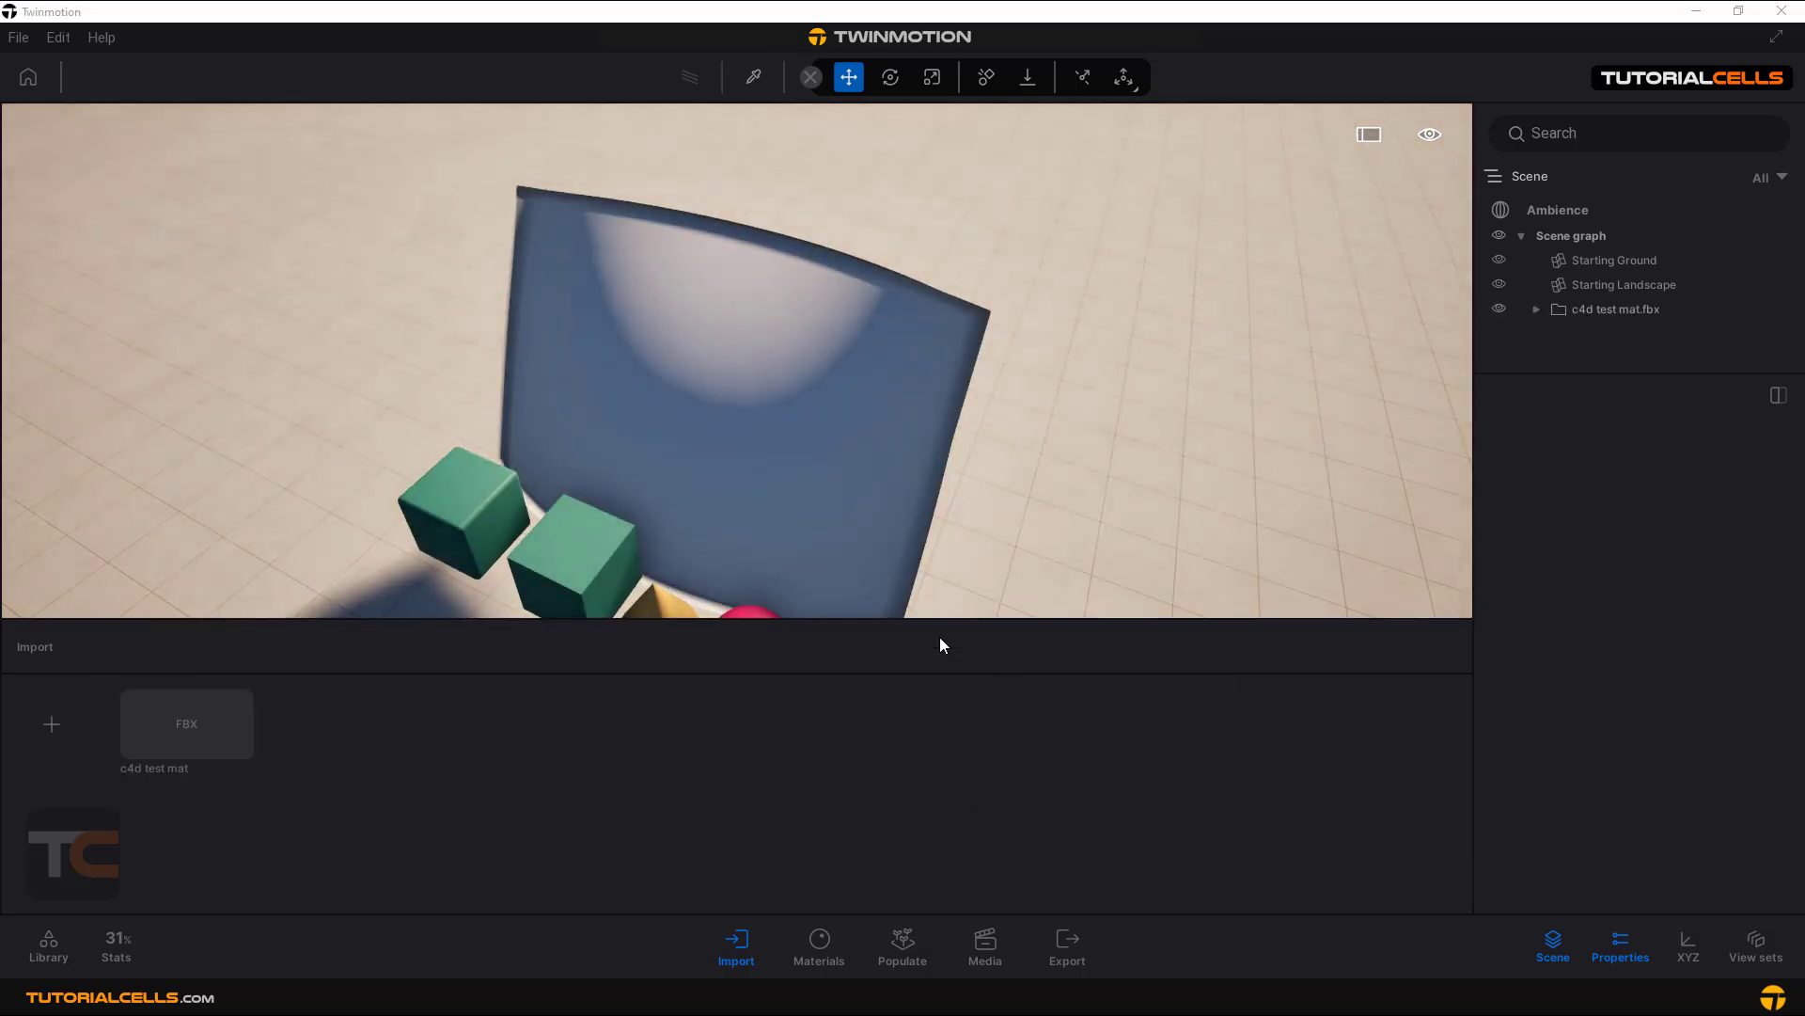
# Examine the FBX objects from several sides, paying attention to both faces of the curved surface.
pyautogui.keyDown('shift'); pyautogui.moveTo(789, 454); pyautogui.dragTo(573, 453, button='middle'); pyautogui.keyUp('shift')
pyautogui.keyDown('shift'); pyautogui.moveTo(715, 395); pyautogui.dragTo(687, 254, button='middle'); pyautogui.keyUp('shift')
pyautogui.moveTo(852, 602); pyautogui.dragTo(802, 447, button='right')
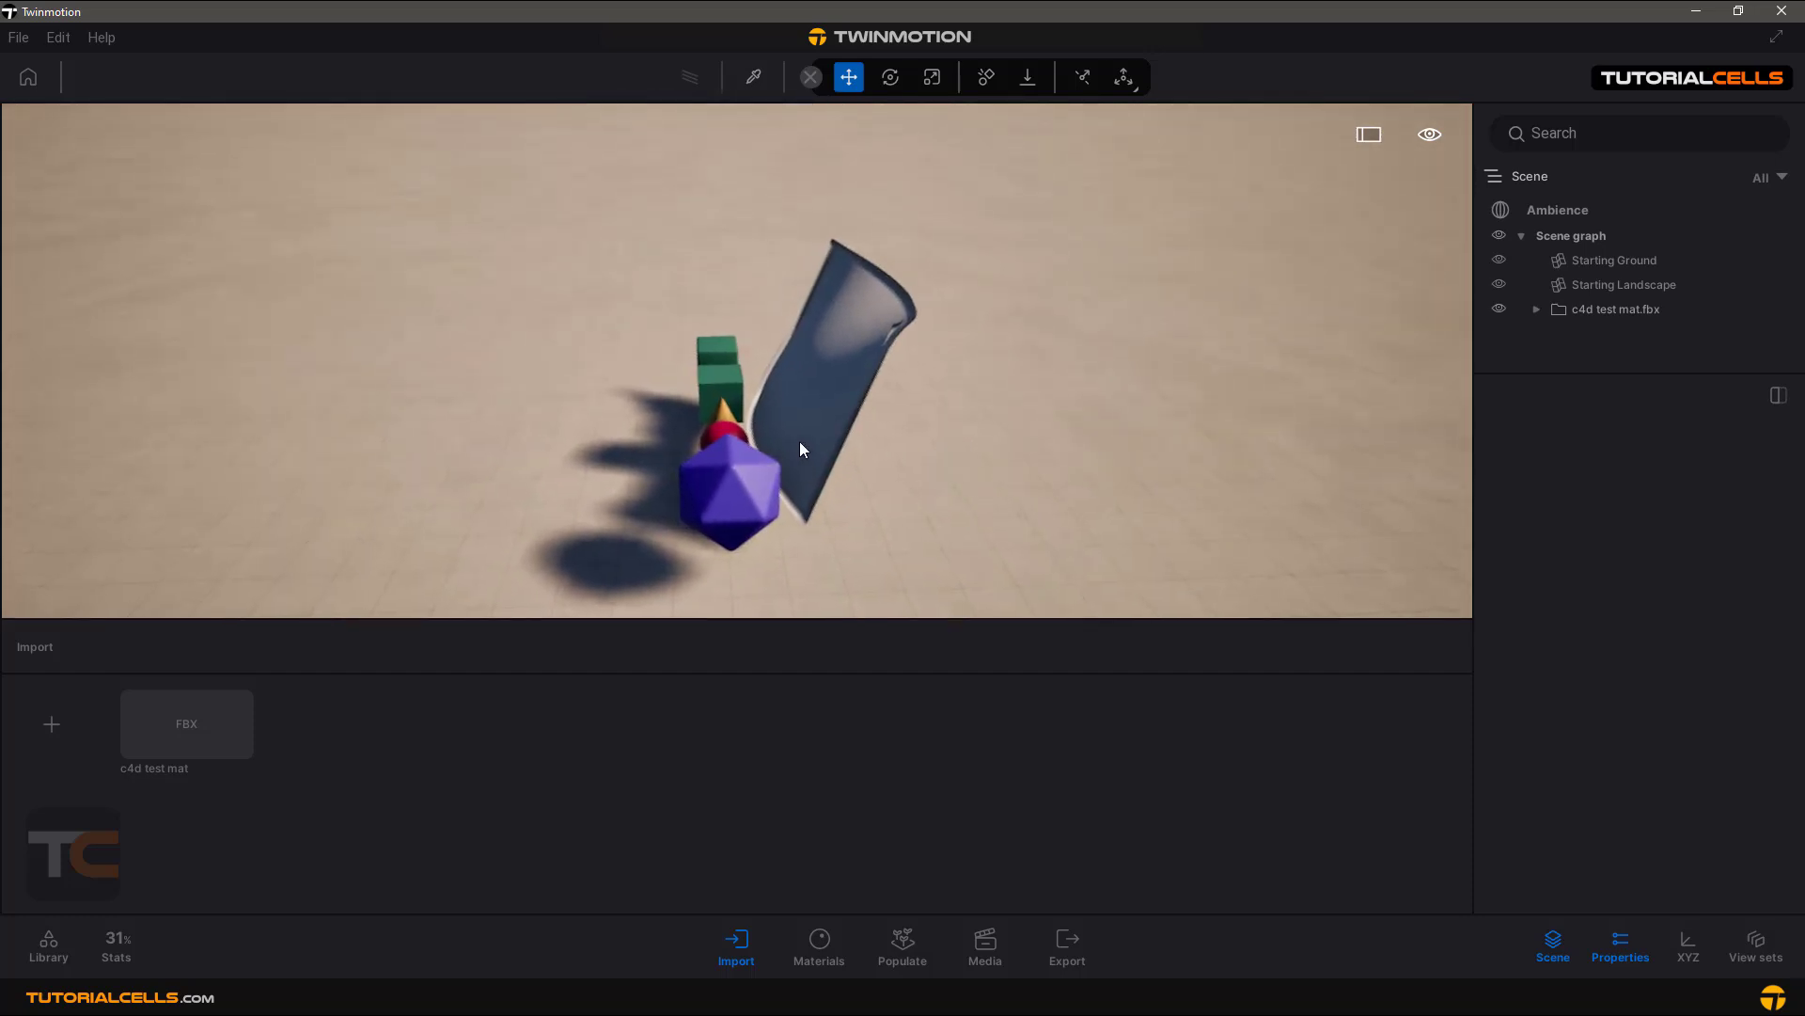
pyautogui.keyDown('shift'); pyautogui.moveTo(802, 447); pyautogui.dragTo(854, 435, button='middle'); pyautogui.keyUp('shift')
pyautogui.scroll(3, 745, 348)
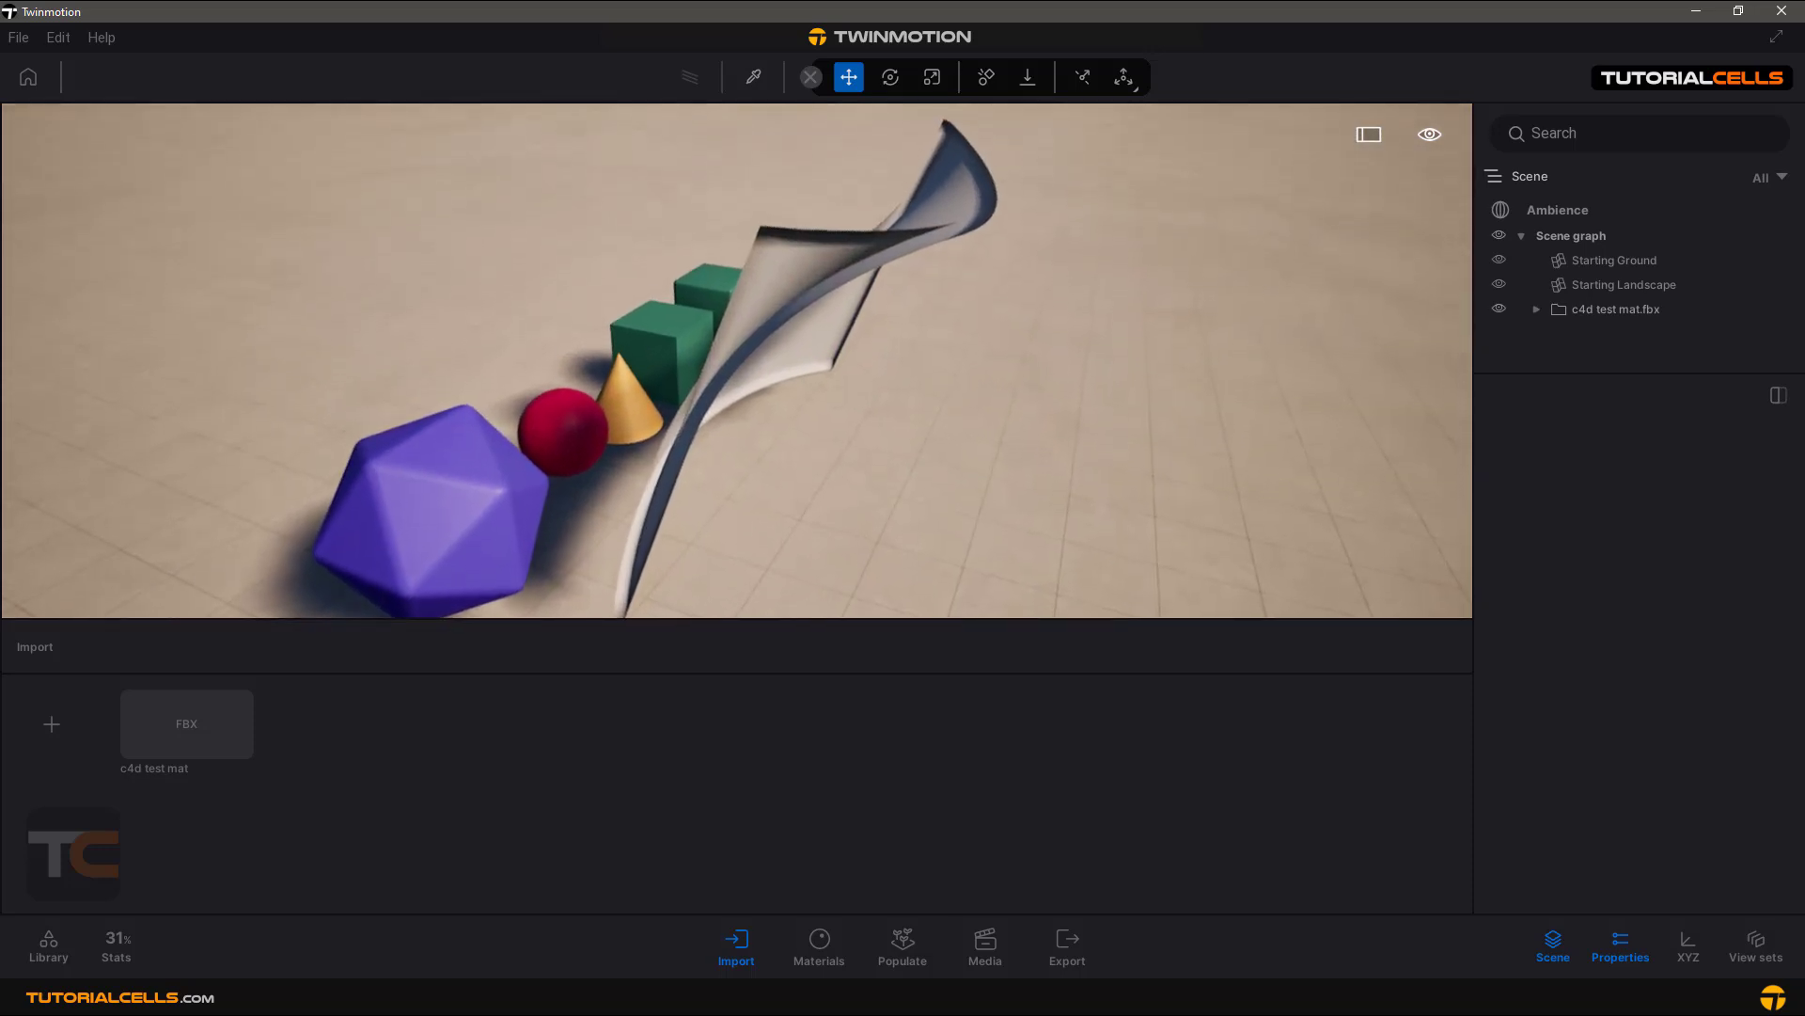
pyautogui.scroll(1, 927, 268)
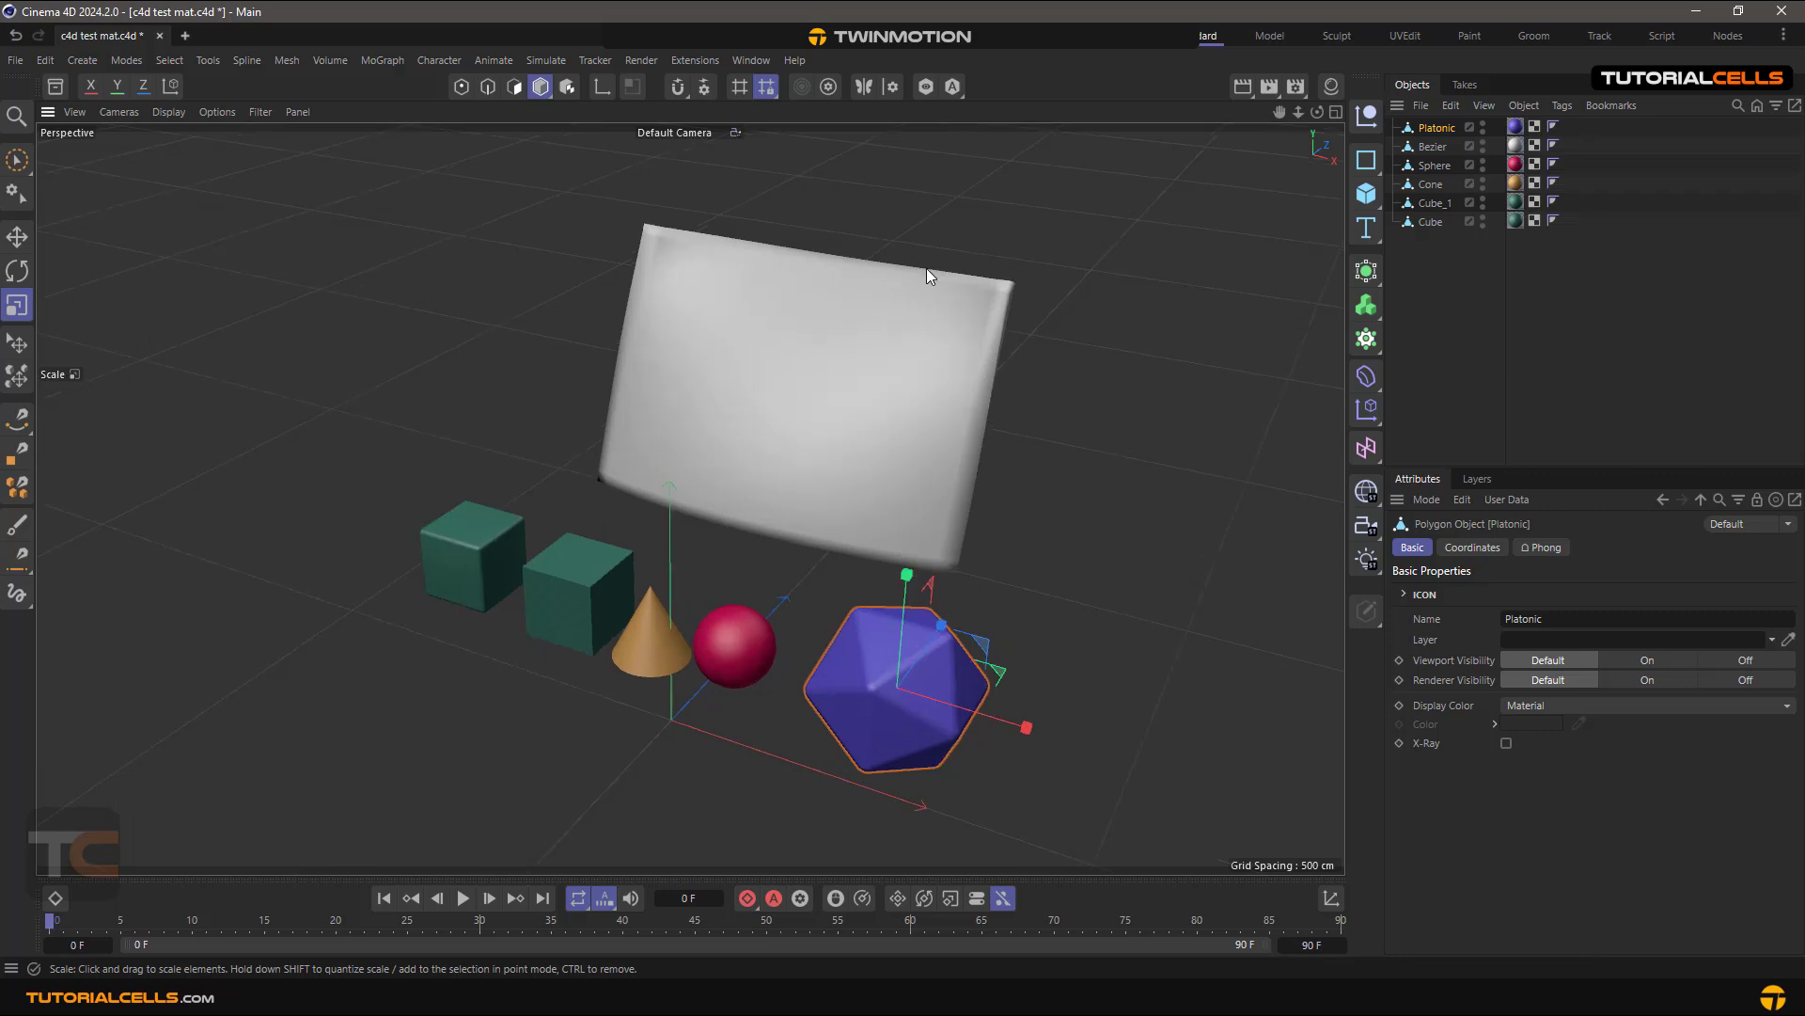
# Switch to Cinema 4D, select the Bezier surface and examine its shape from the side.
pyautogui.click(981, 320)
pyautogui.keyDown('alt'); pyautogui.moveTo(1021, 322); pyautogui.dragTo(797, 312); pyautogui.keyUp('alt')
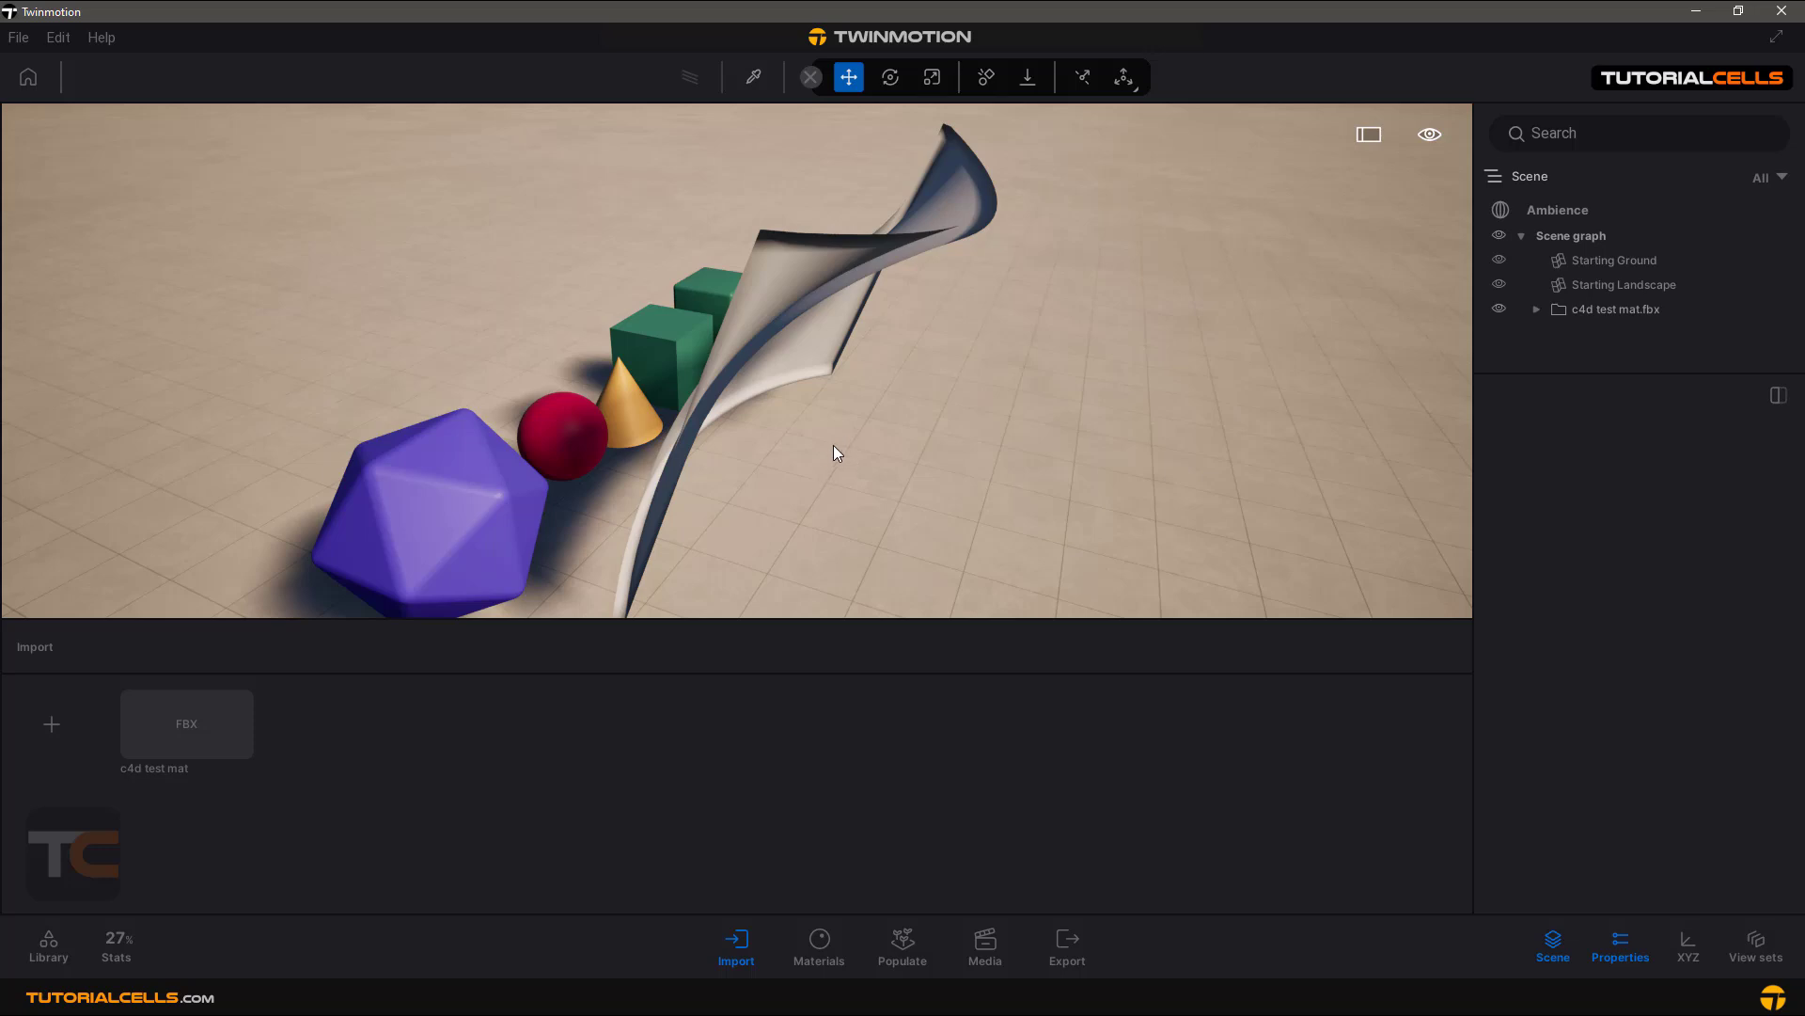
# Make the Bezier surface's material Mat.5 two sided in Twinmotion and check both faces of the surface.
pyautogui.keyDown('shift'); pyautogui.moveTo(785, 352); pyautogui.dragTo(735, 359, button='middle'); pyautogui.keyUp('shift')
pyautogui.click(793, 348)
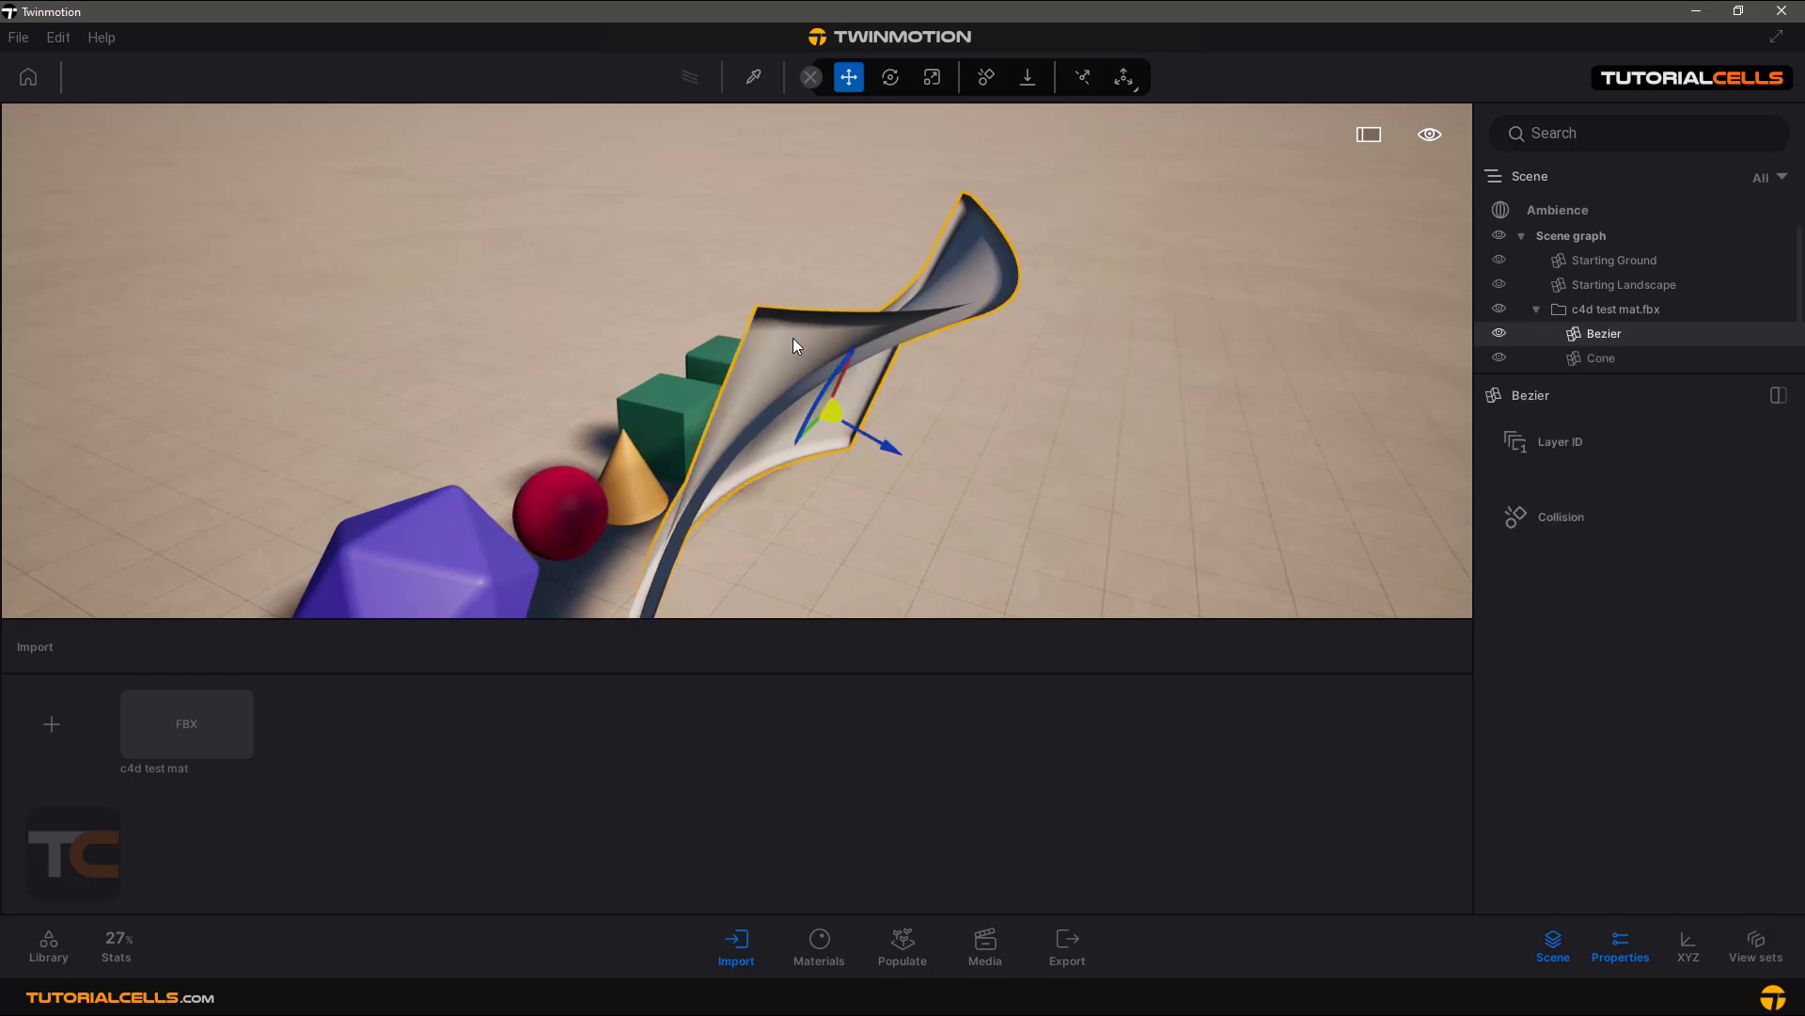
pyautogui.click(756, 79)
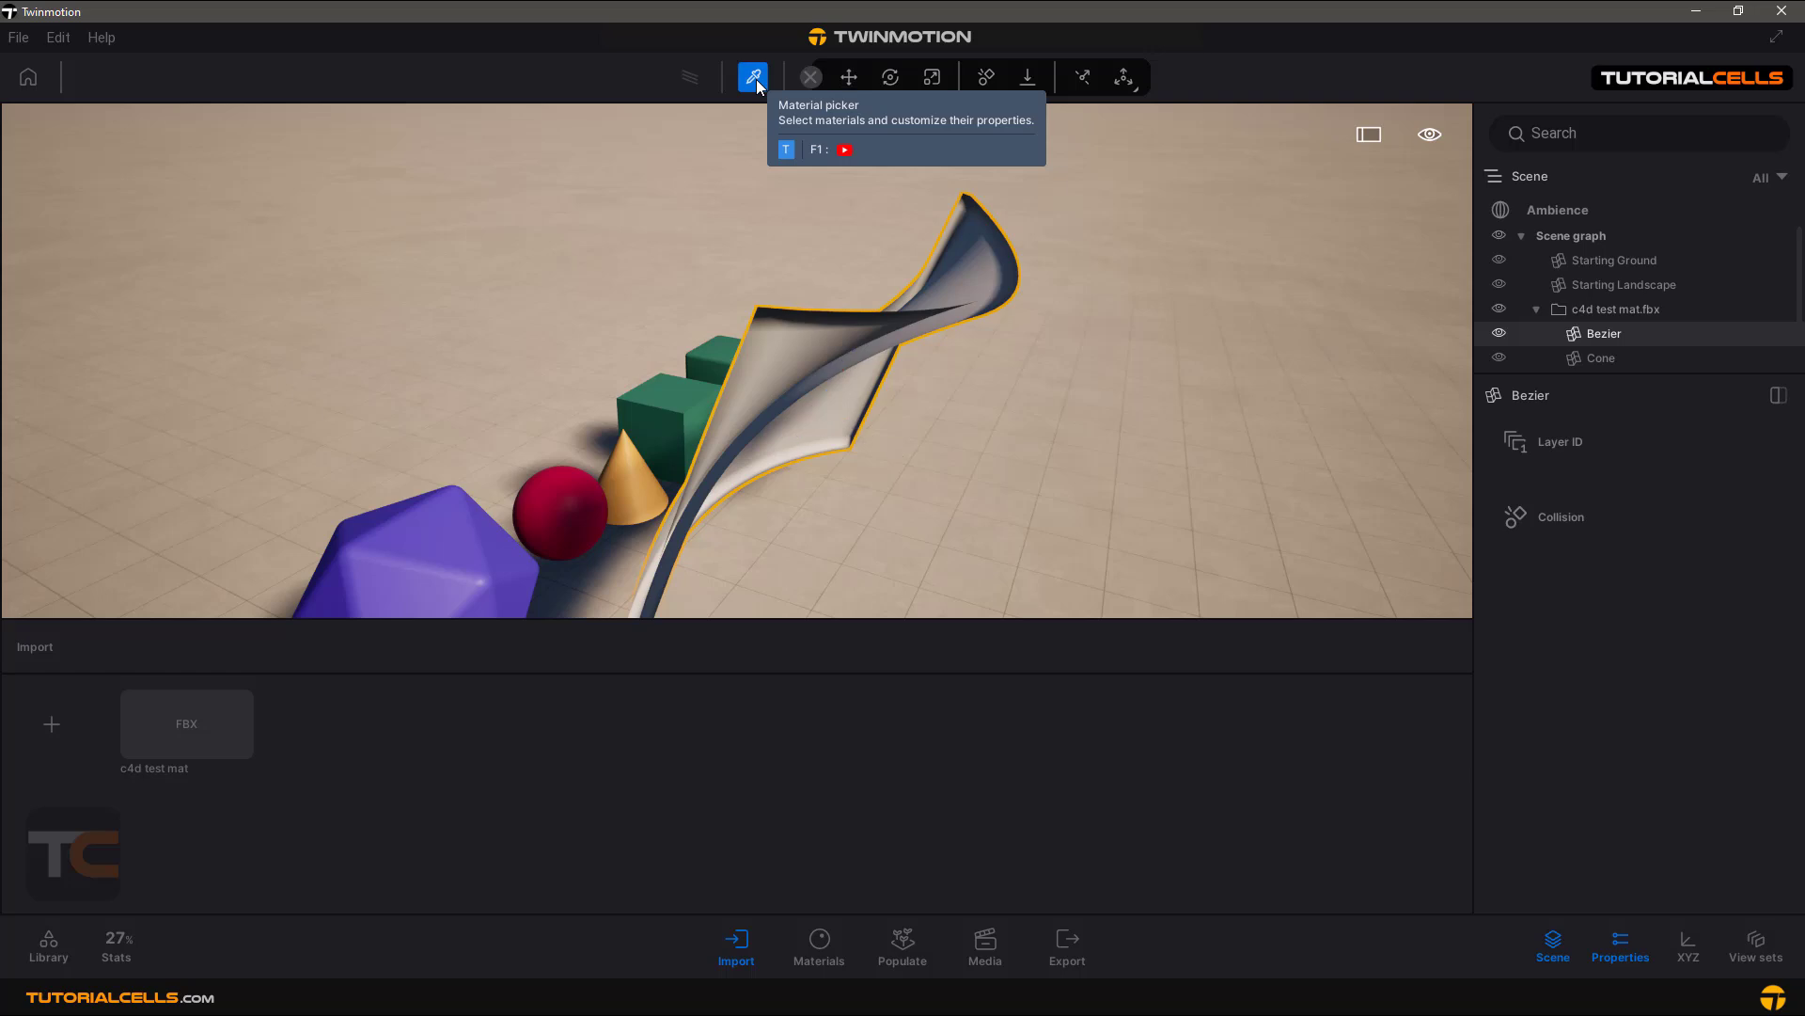
pyautogui.click(813, 346)
pyautogui.scroll(-5, 1669, 508)
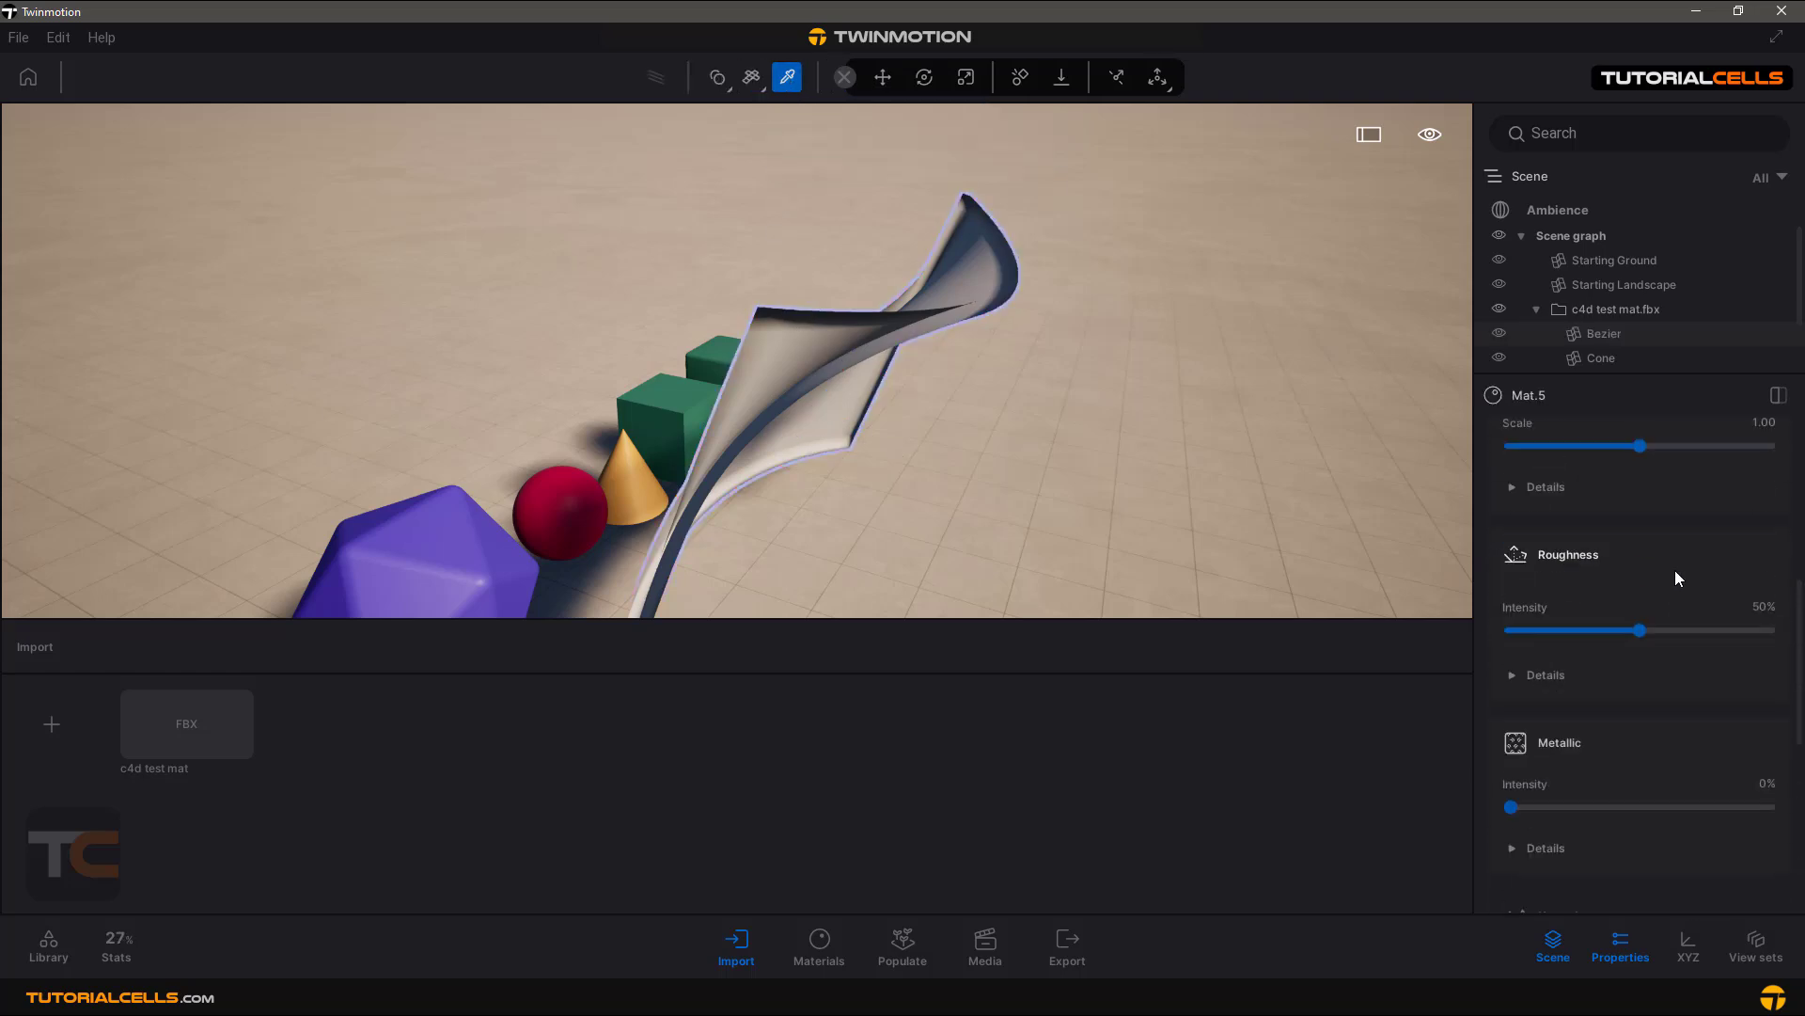
pyautogui.scroll(5, 1672, 573)
pyautogui.scroll(-3, 1568, 470)
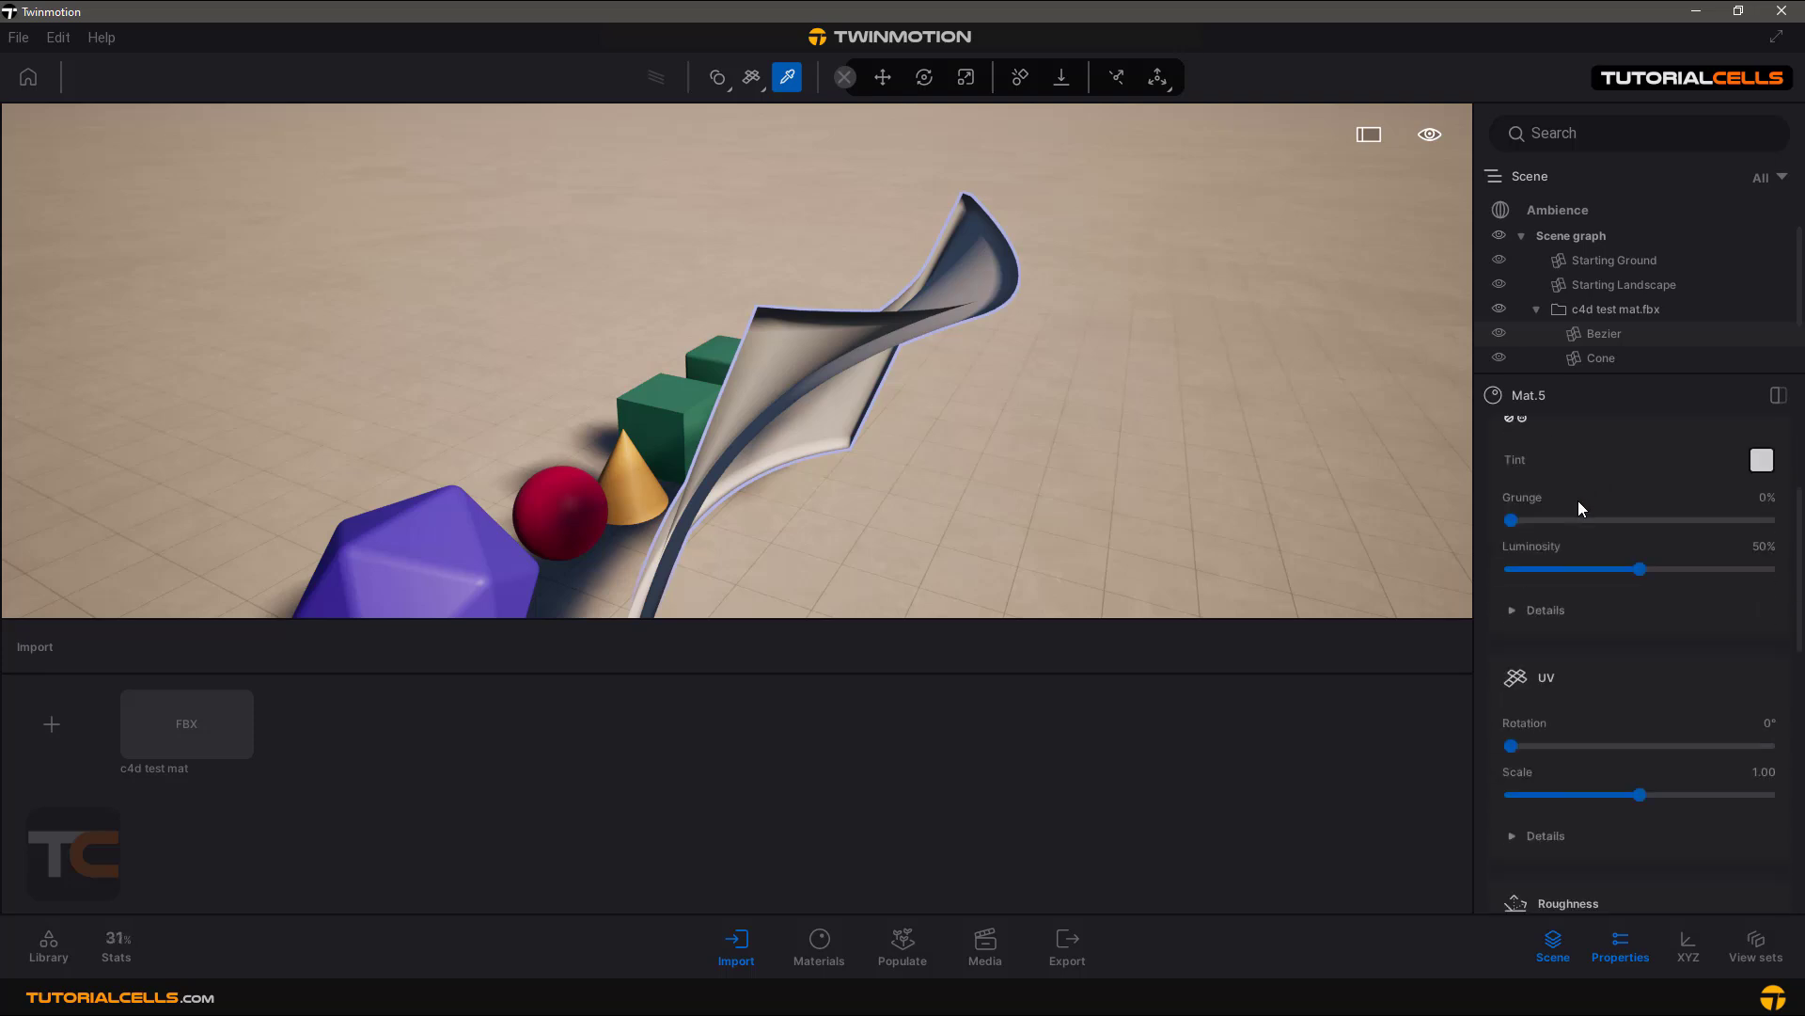
pyautogui.scroll(-10, 1580, 508)
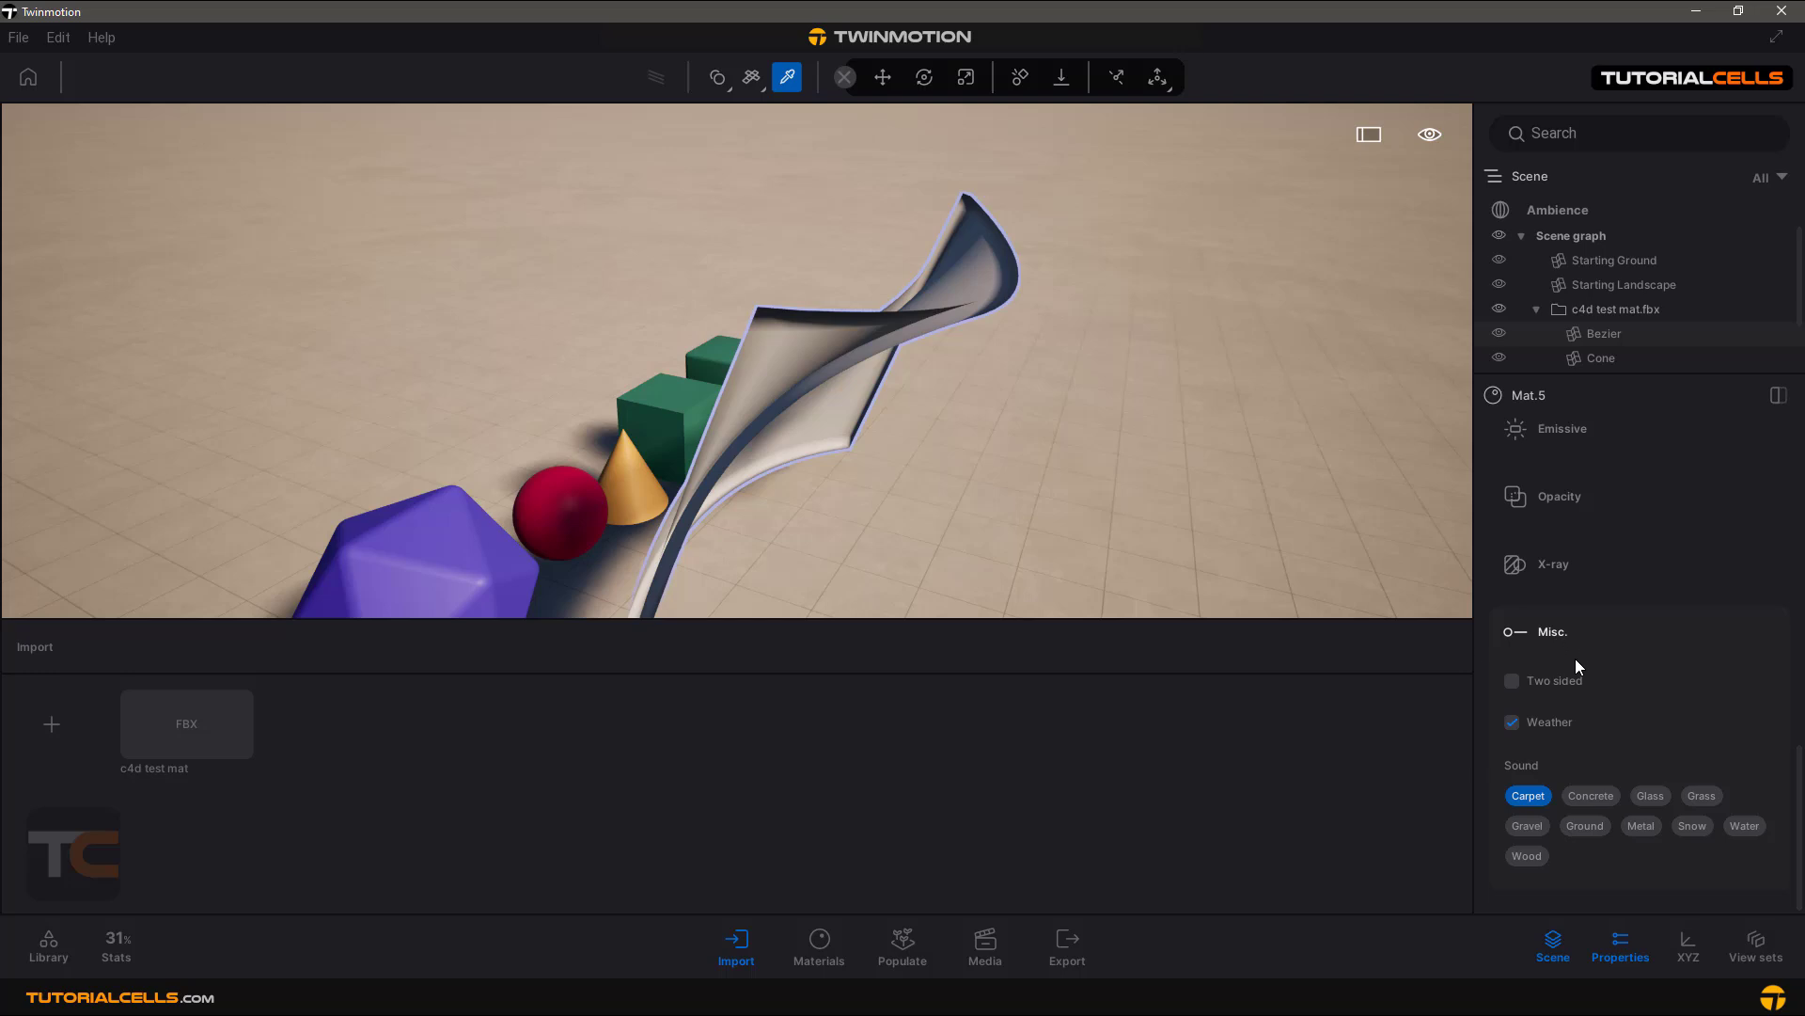
pyautogui.click(1577, 679)
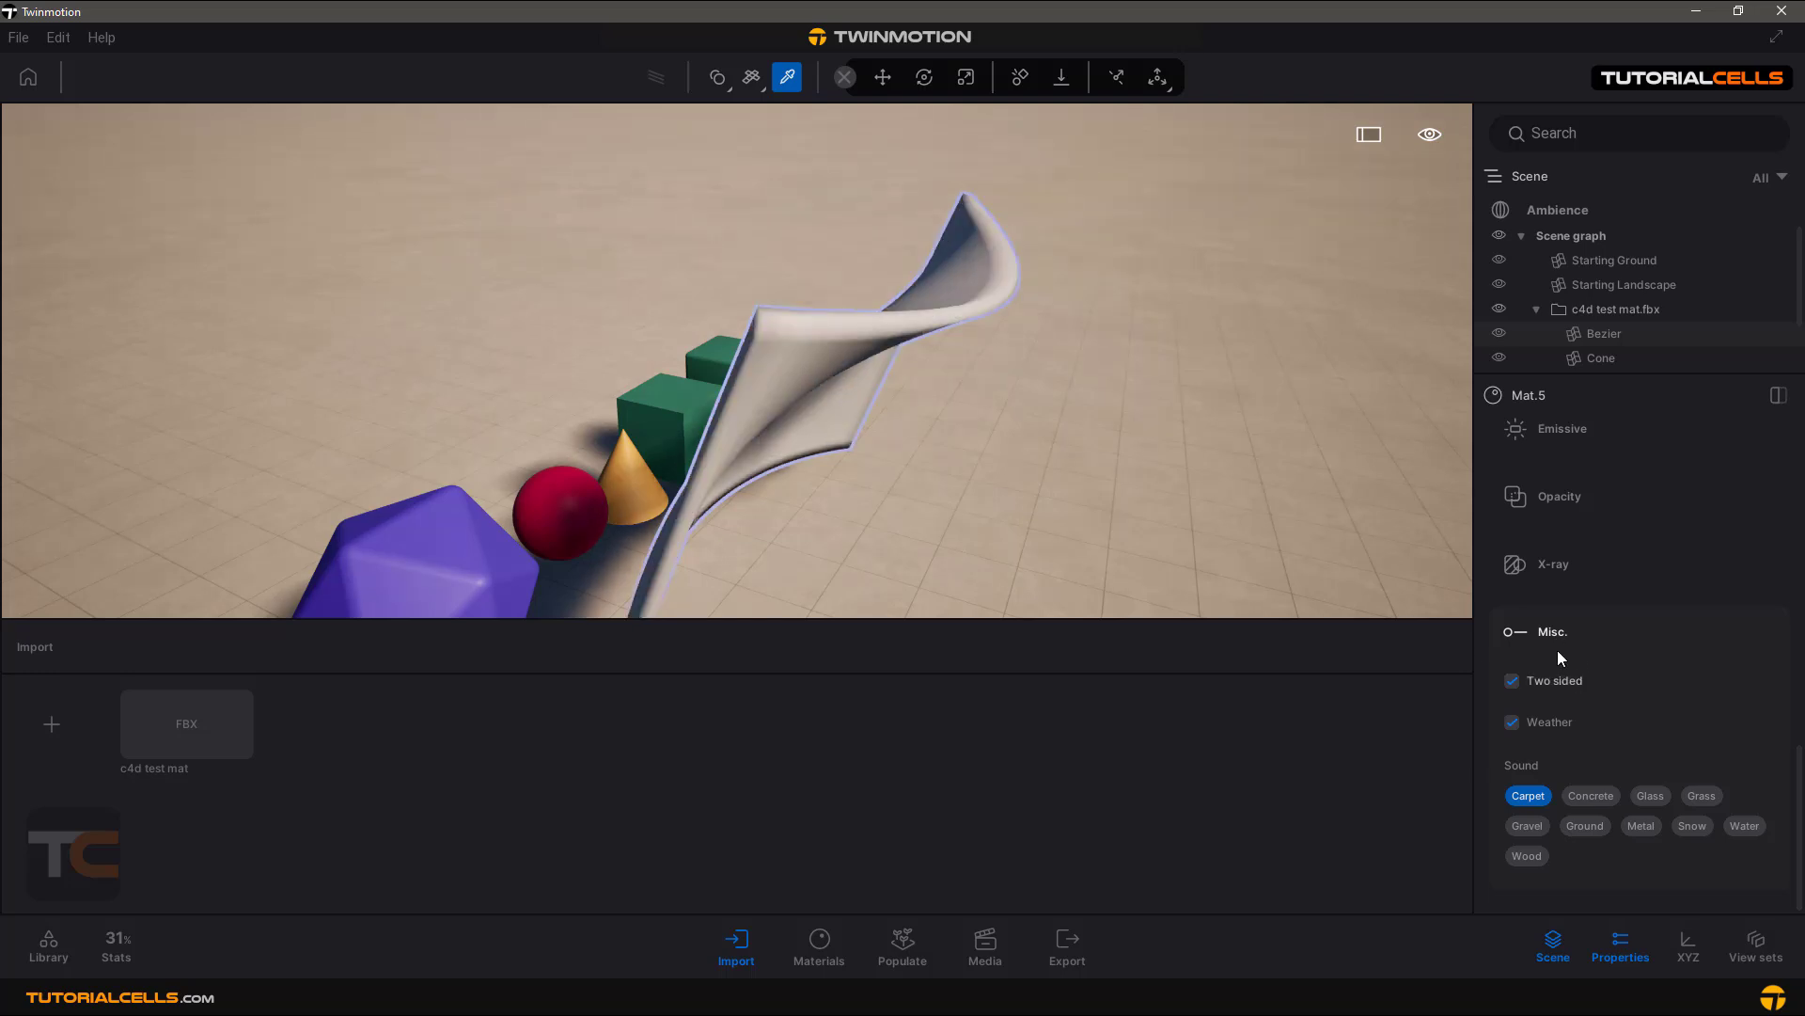
pyautogui.keyDown('shift'); pyautogui.moveTo(868, 380); pyautogui.dragTo(1082, 376, button='middle'); pyautogui.keyUp('shift')
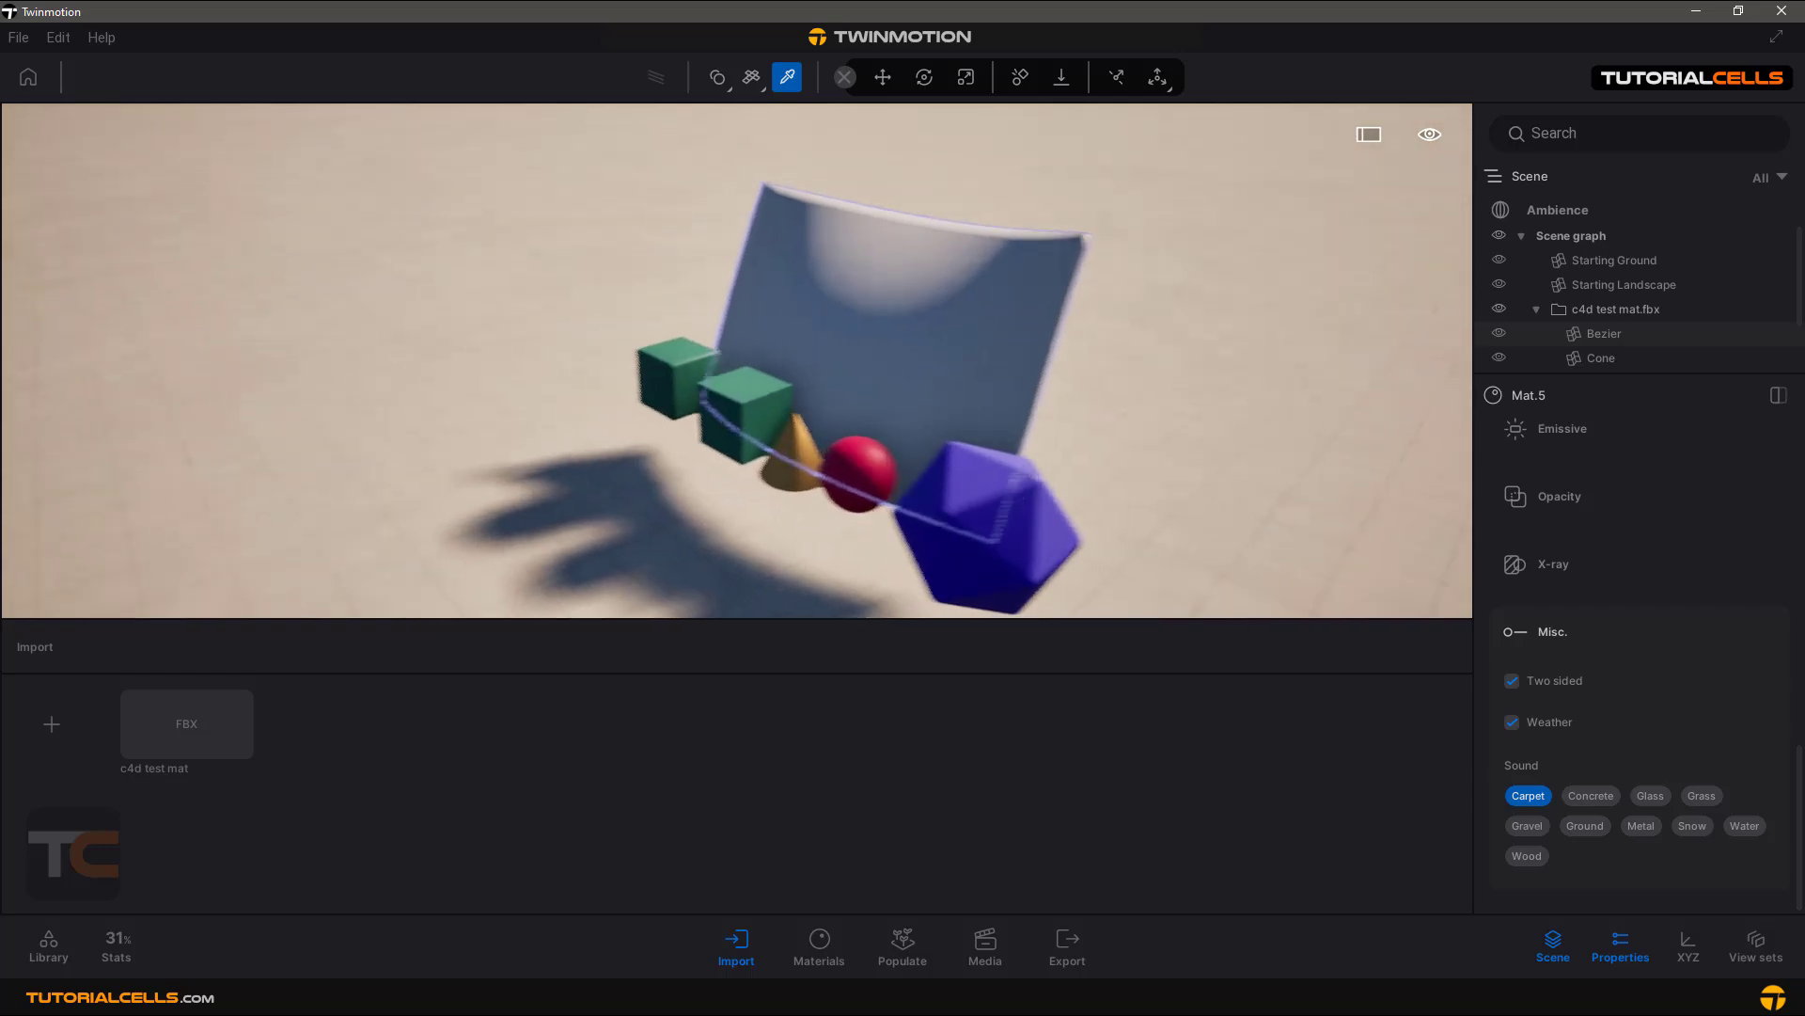
pyautogui.keyDown('shift'); pyautogui.moveTo(813, 376); pyautogui.dragTo(992, 343, button='middle'); pyautogui.keyUp('shift')
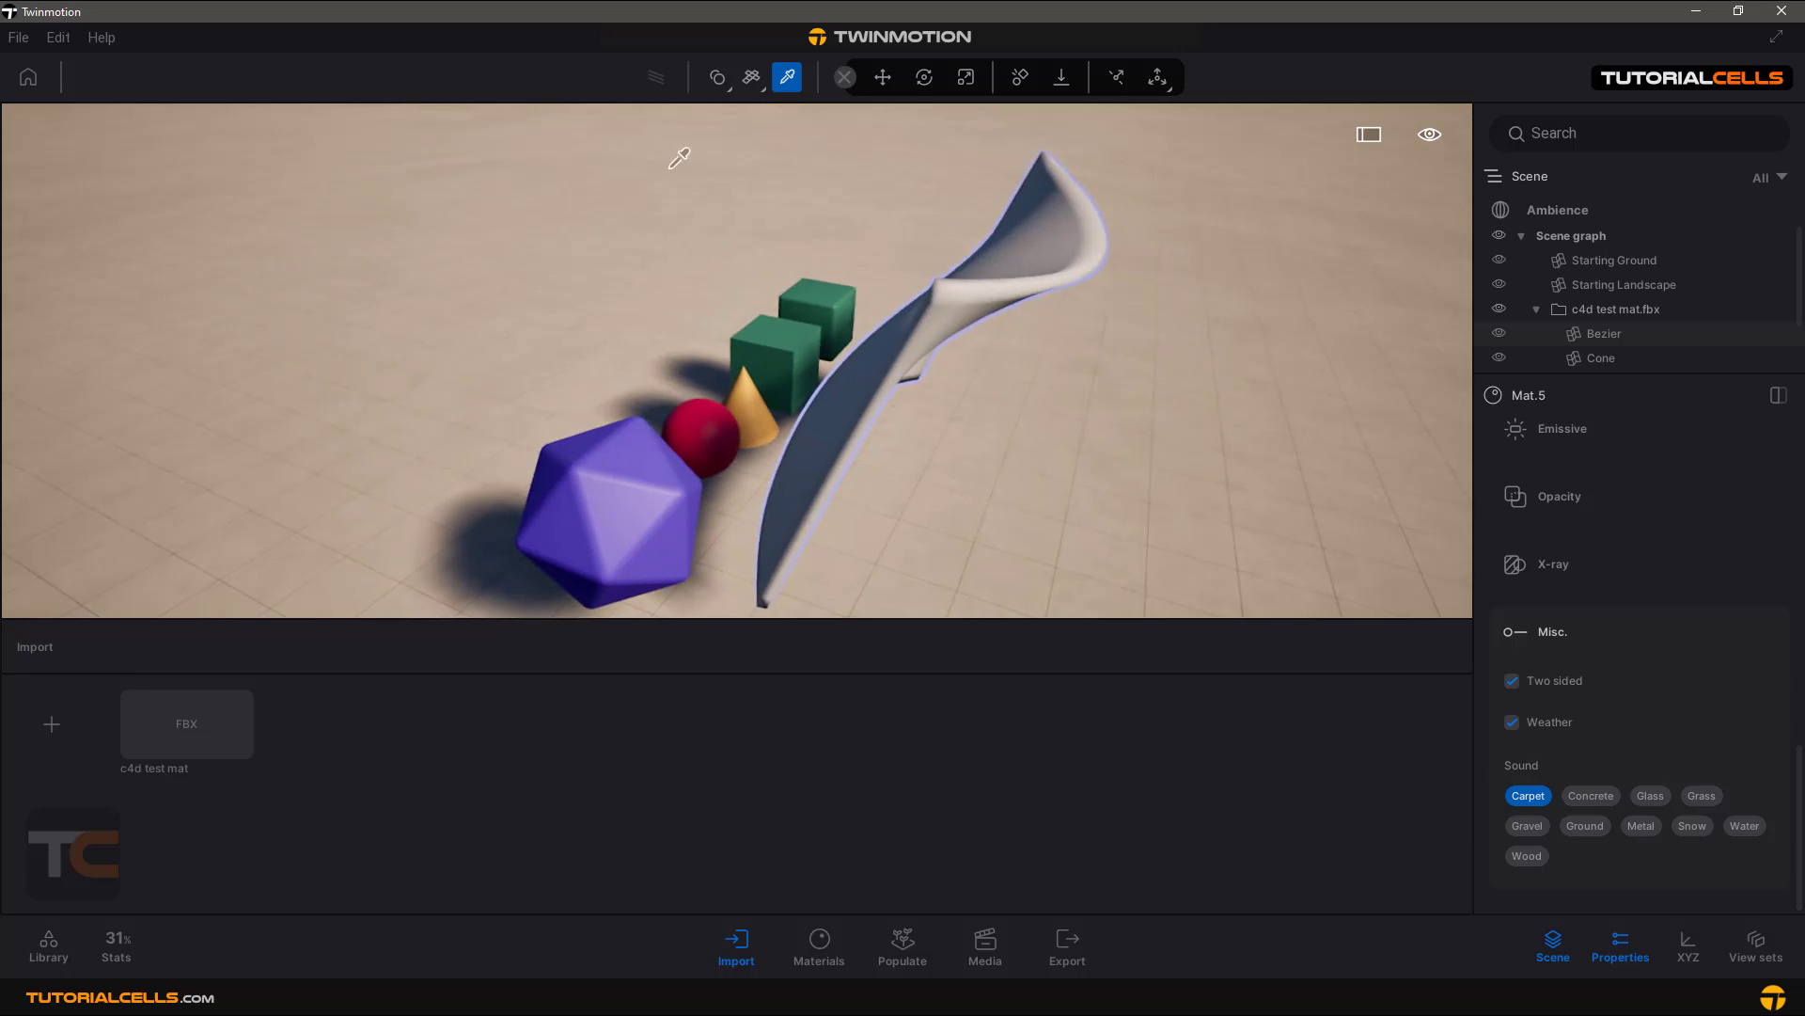
# Delete the c4d test mat.fbx objects from the scene and remove the c4d test mat FBX import.
pyautogui.click(1590, 307)
pyautogui.press('Delete')
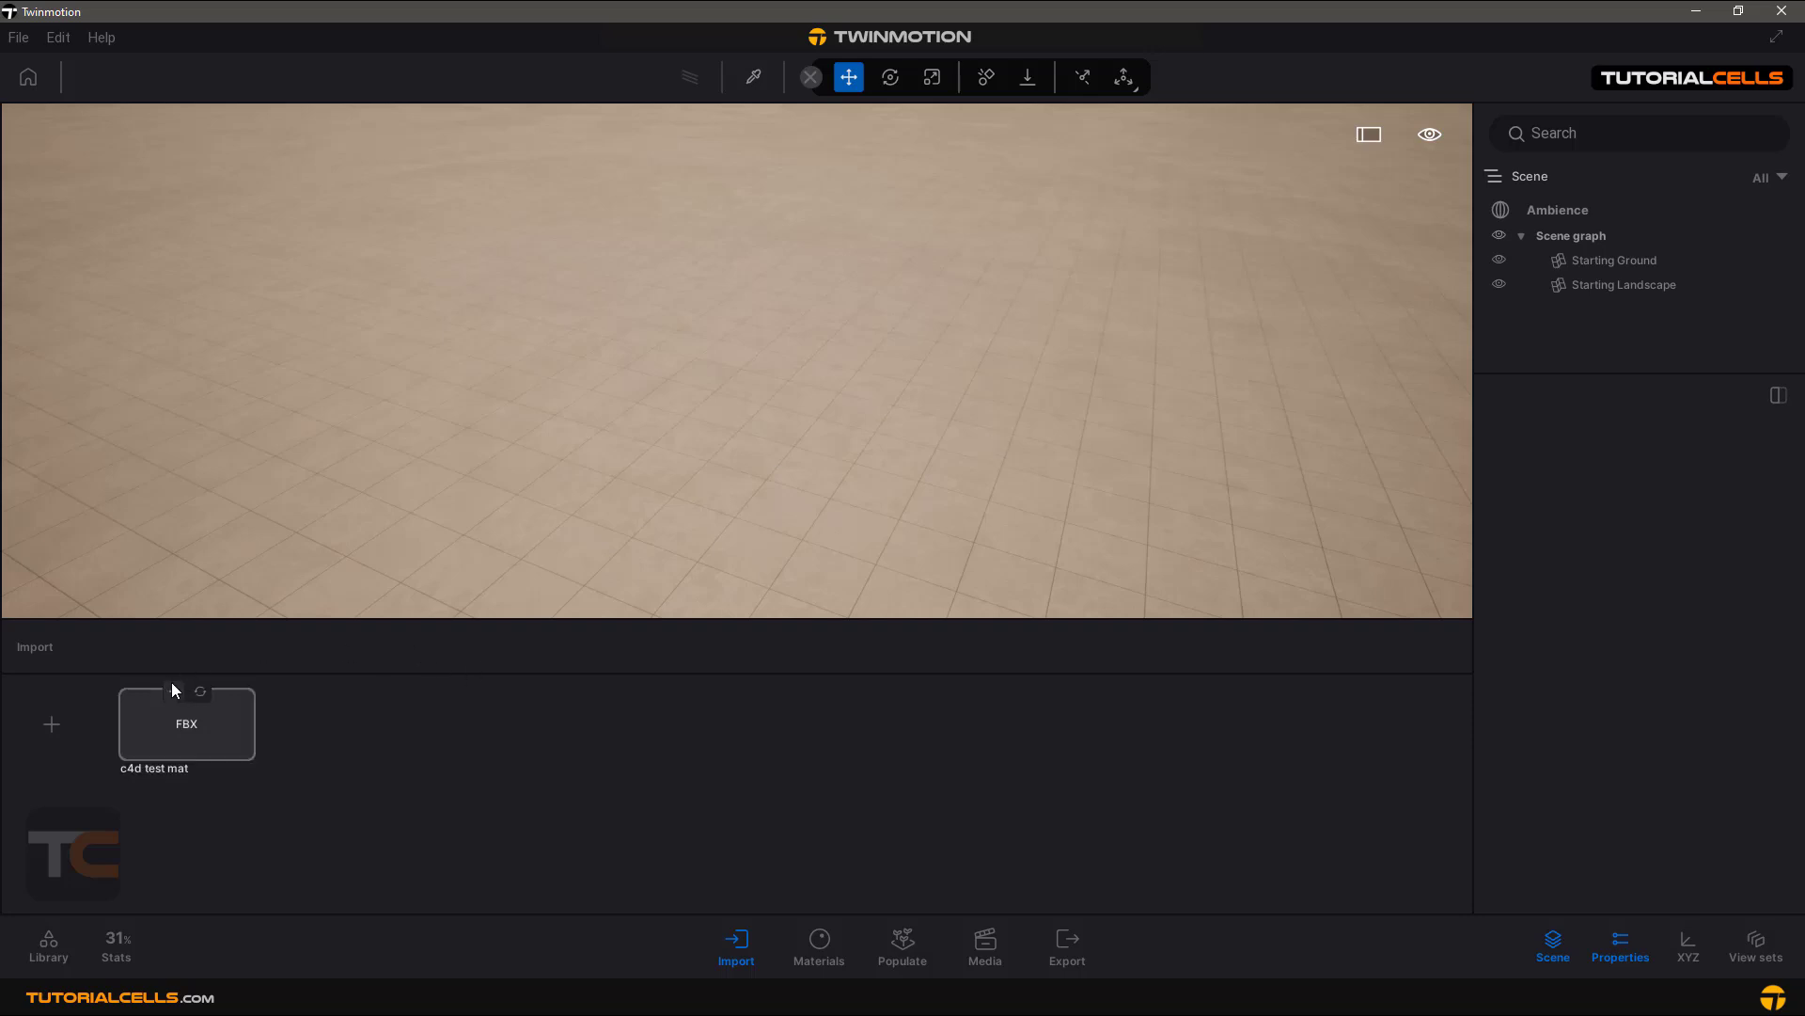
pyautogui.click(173, 691)
pyautogui.click(162, 662)
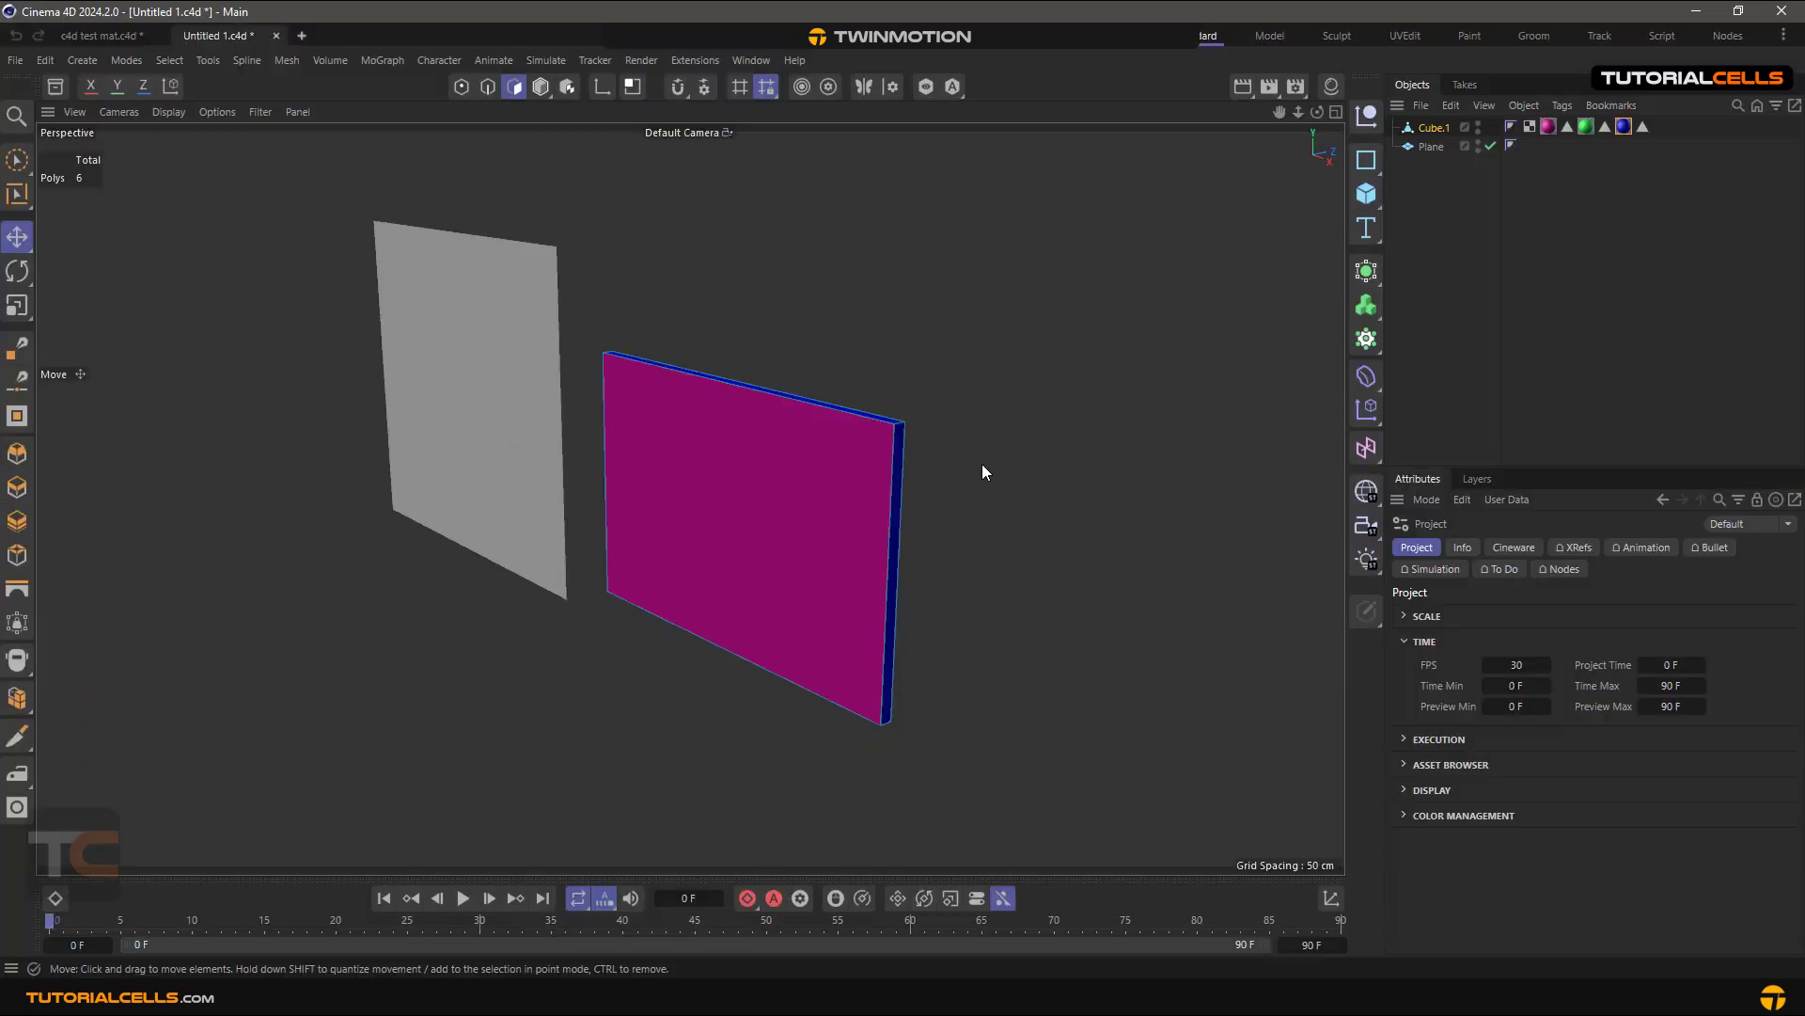
# Switch to the Untitled 1 scene in Cinema 4D and compare the plane with the thin box from both sides.
pyautogui.keyDown('alt'); pyautogui.moveTo(983, 471); pyautogui.dragTo(941, 442); pyautogui.keyUp('alt')
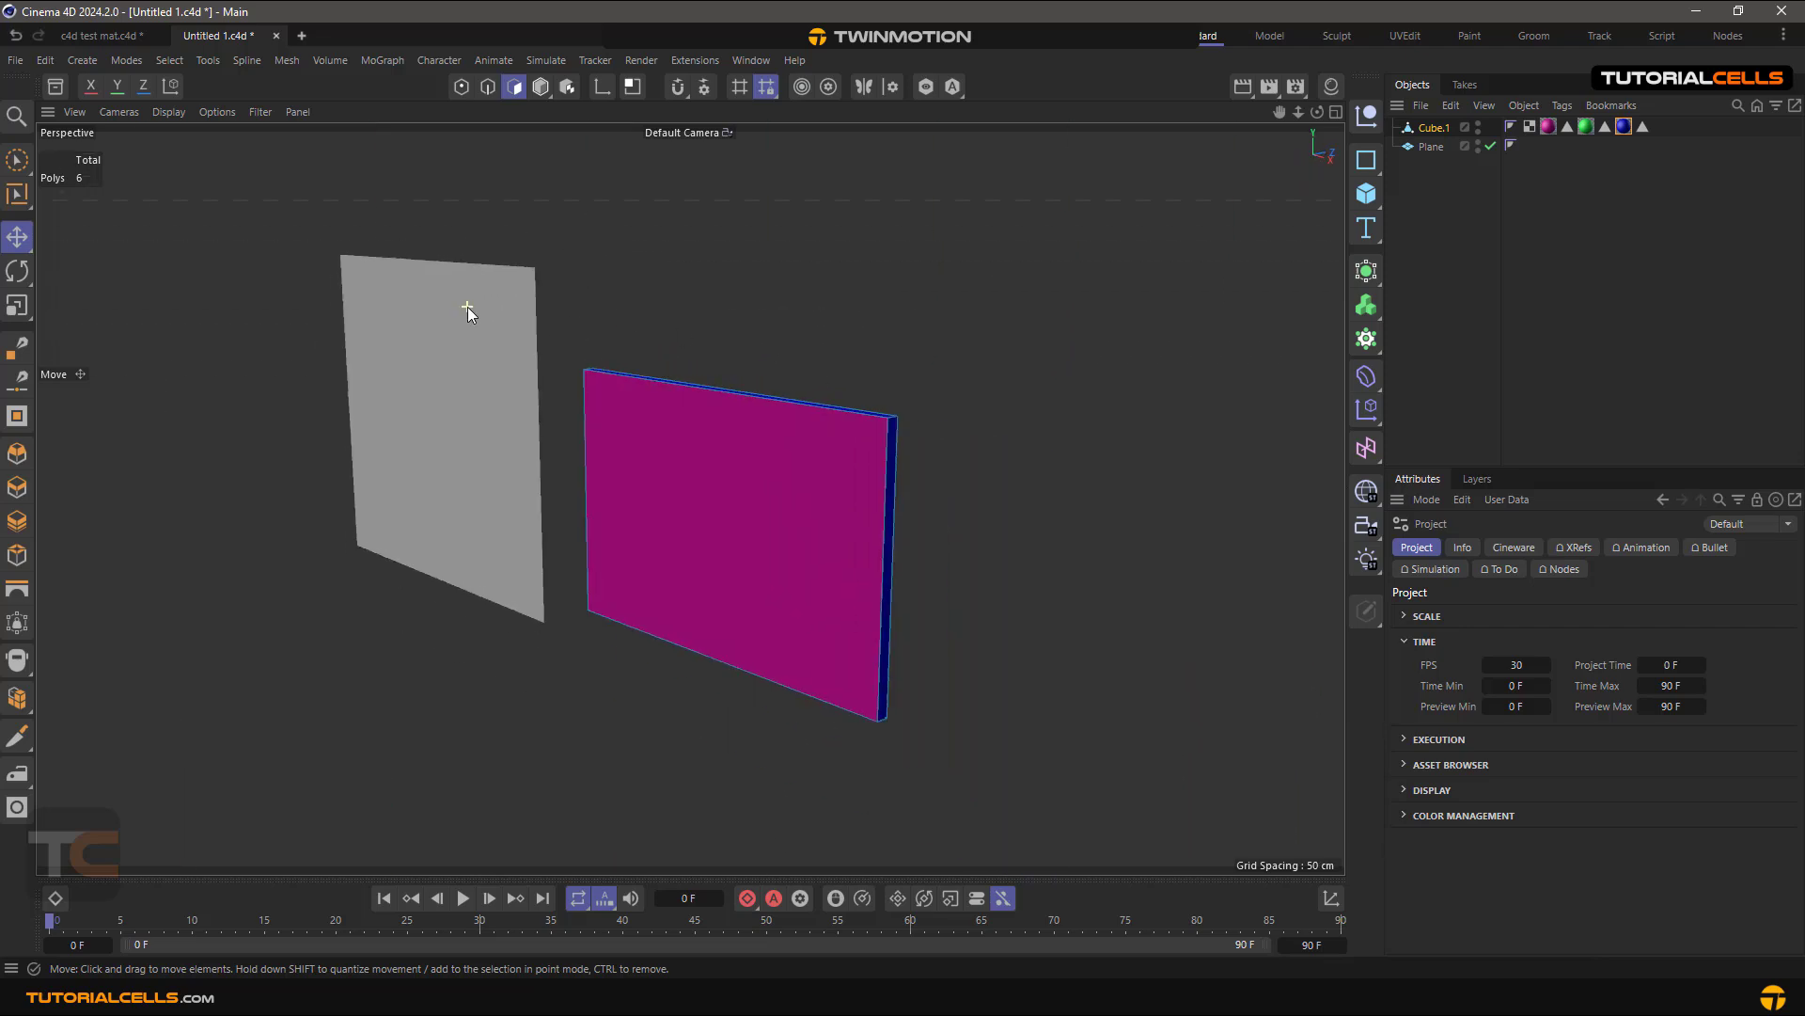
pyautogui.keyDown('alt'); pyautogui.moveTo(468, 307); pyautogui.dragTo(771, 308); pyautogui.keyUp('alt')
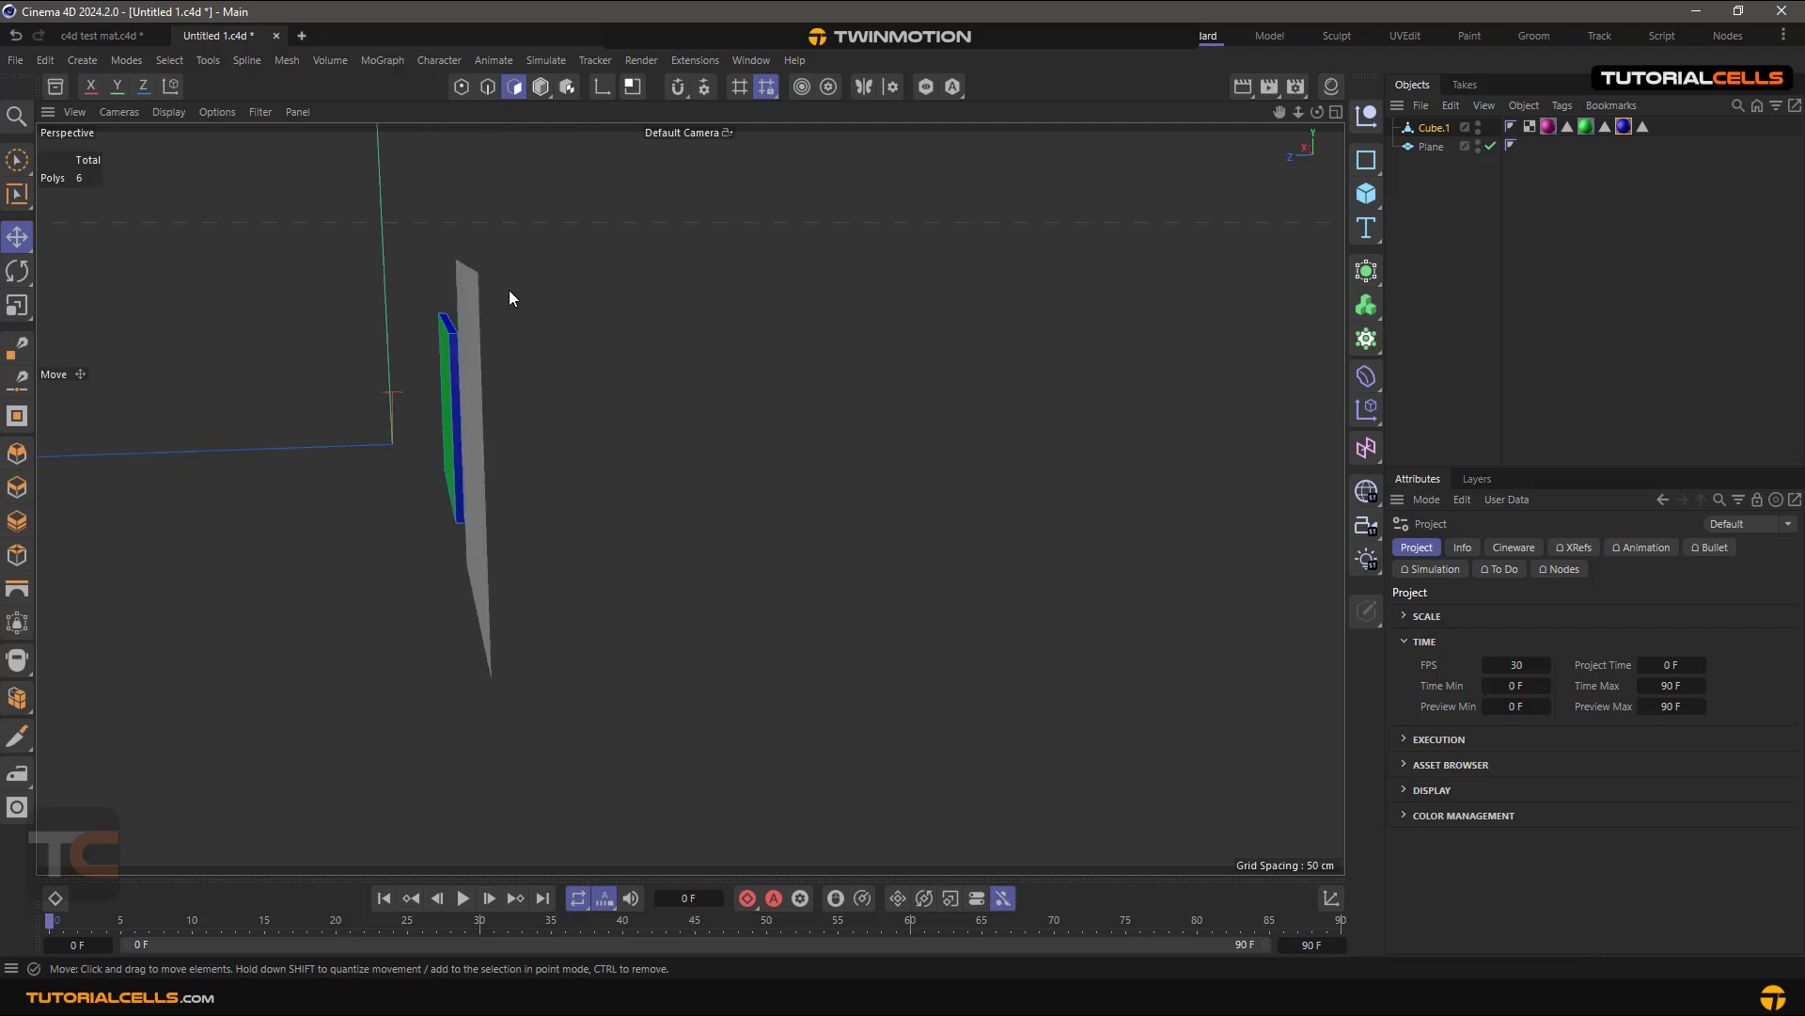
pyautogui.keyDown('alt'); pyautogui.moveTo(509, 298); pyautogui.dragTo(798, 342); pyautogui.keyUp('alt')
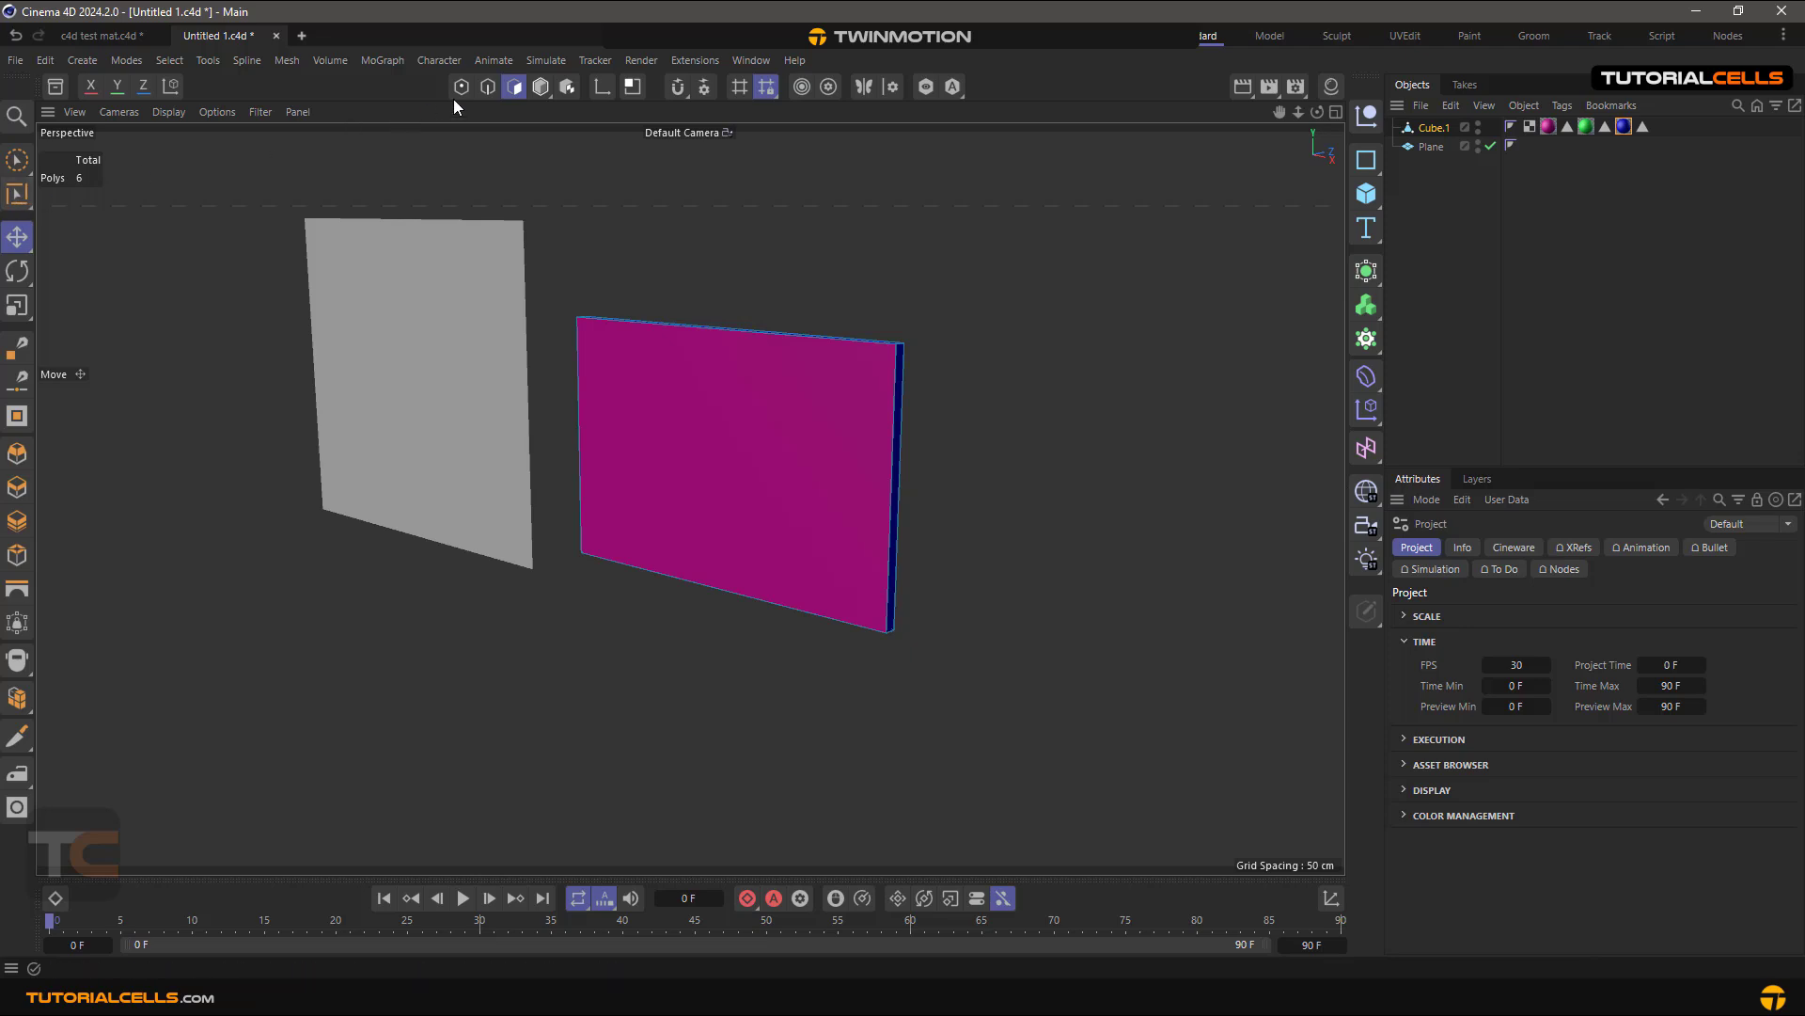
# View the thin box in model mode and examine the separate materials on its front, back and edge faces.
pyautogui.click(541, 85)
pyautogui.moveTo(985, 404)
pyautogui.keyDown('alt'); pyautogui.mouseDown()
pyautogui.moveTo(701, 395)
pyautogui.moveTo(959, 400)
pyautogui.moveTo(883, 427)
pyautogui.moveTo(959, 420)
pyautogui.mouseUp(); pyautogui.keyUp('alt')
pyautogui.scroll(2, 872, 374)
pyautogui.scroll(2, 872, 374)
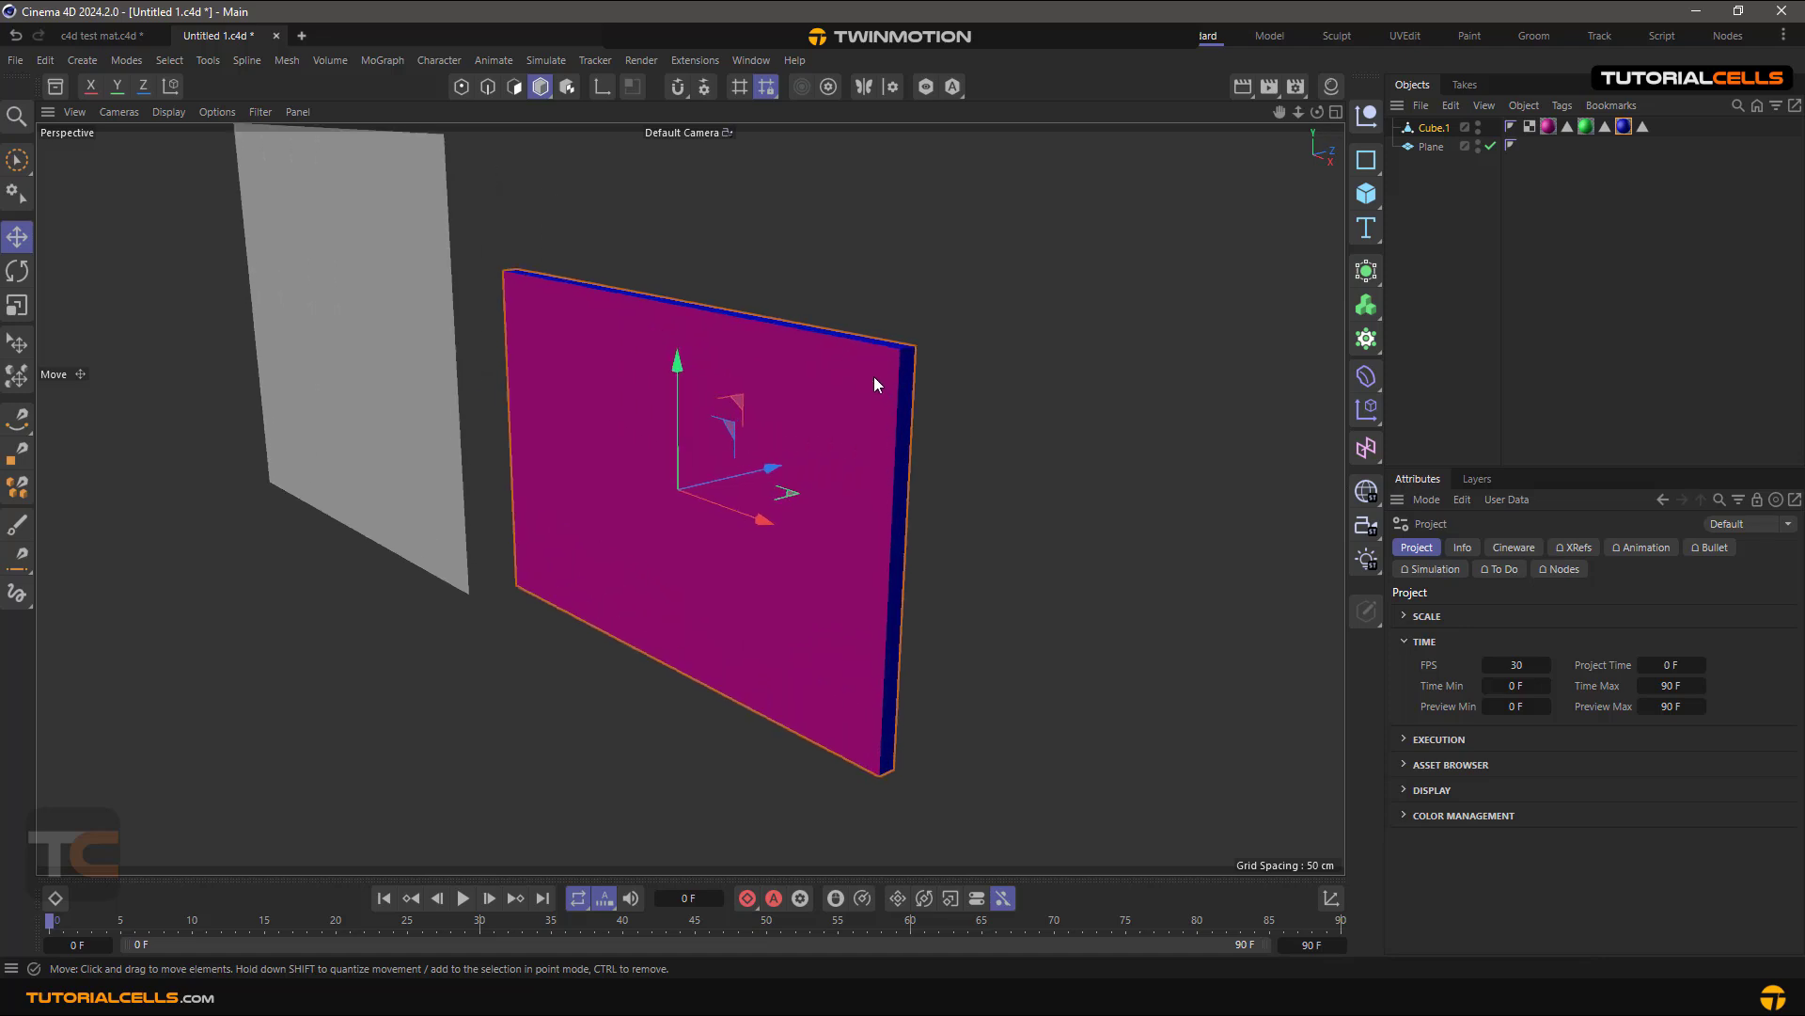
pyautogui.scroll(1, 872, 376)
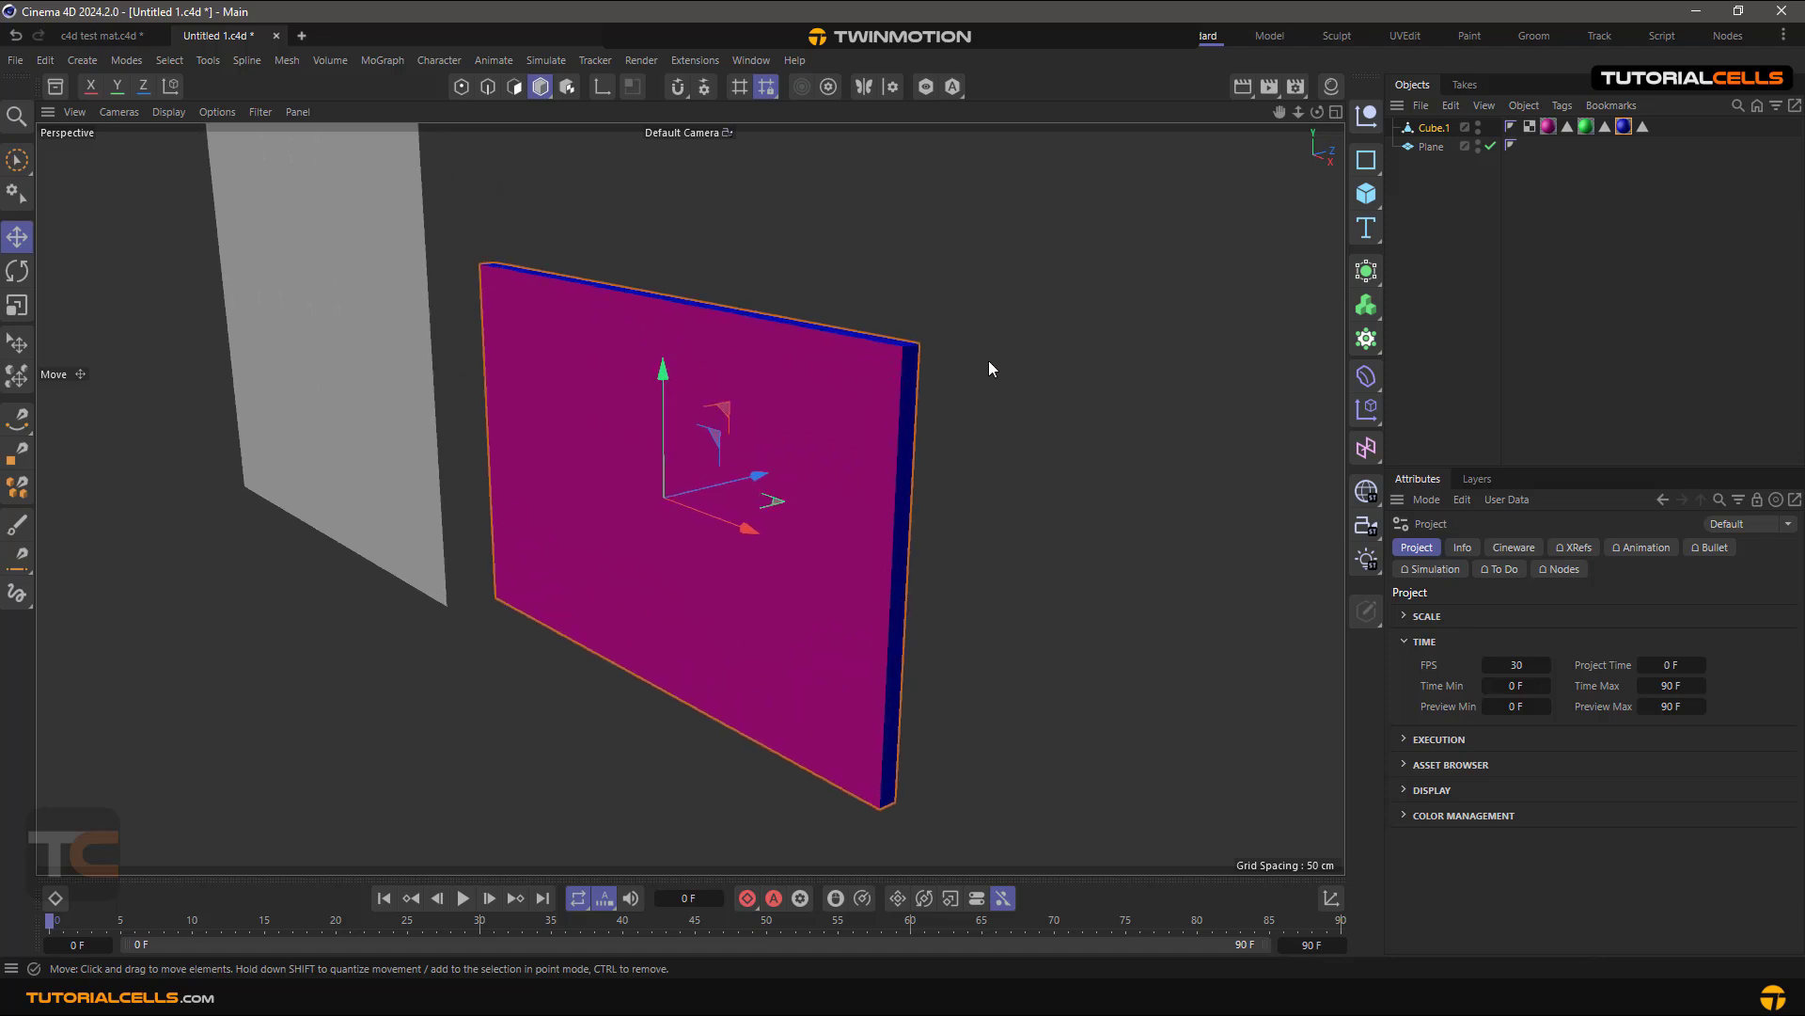
pyautogui.keyDown('alt'); pyautogui.moveTo(989, 361); pyautogui.dragTo(928, 397); pyautogui.keyUp('alt')
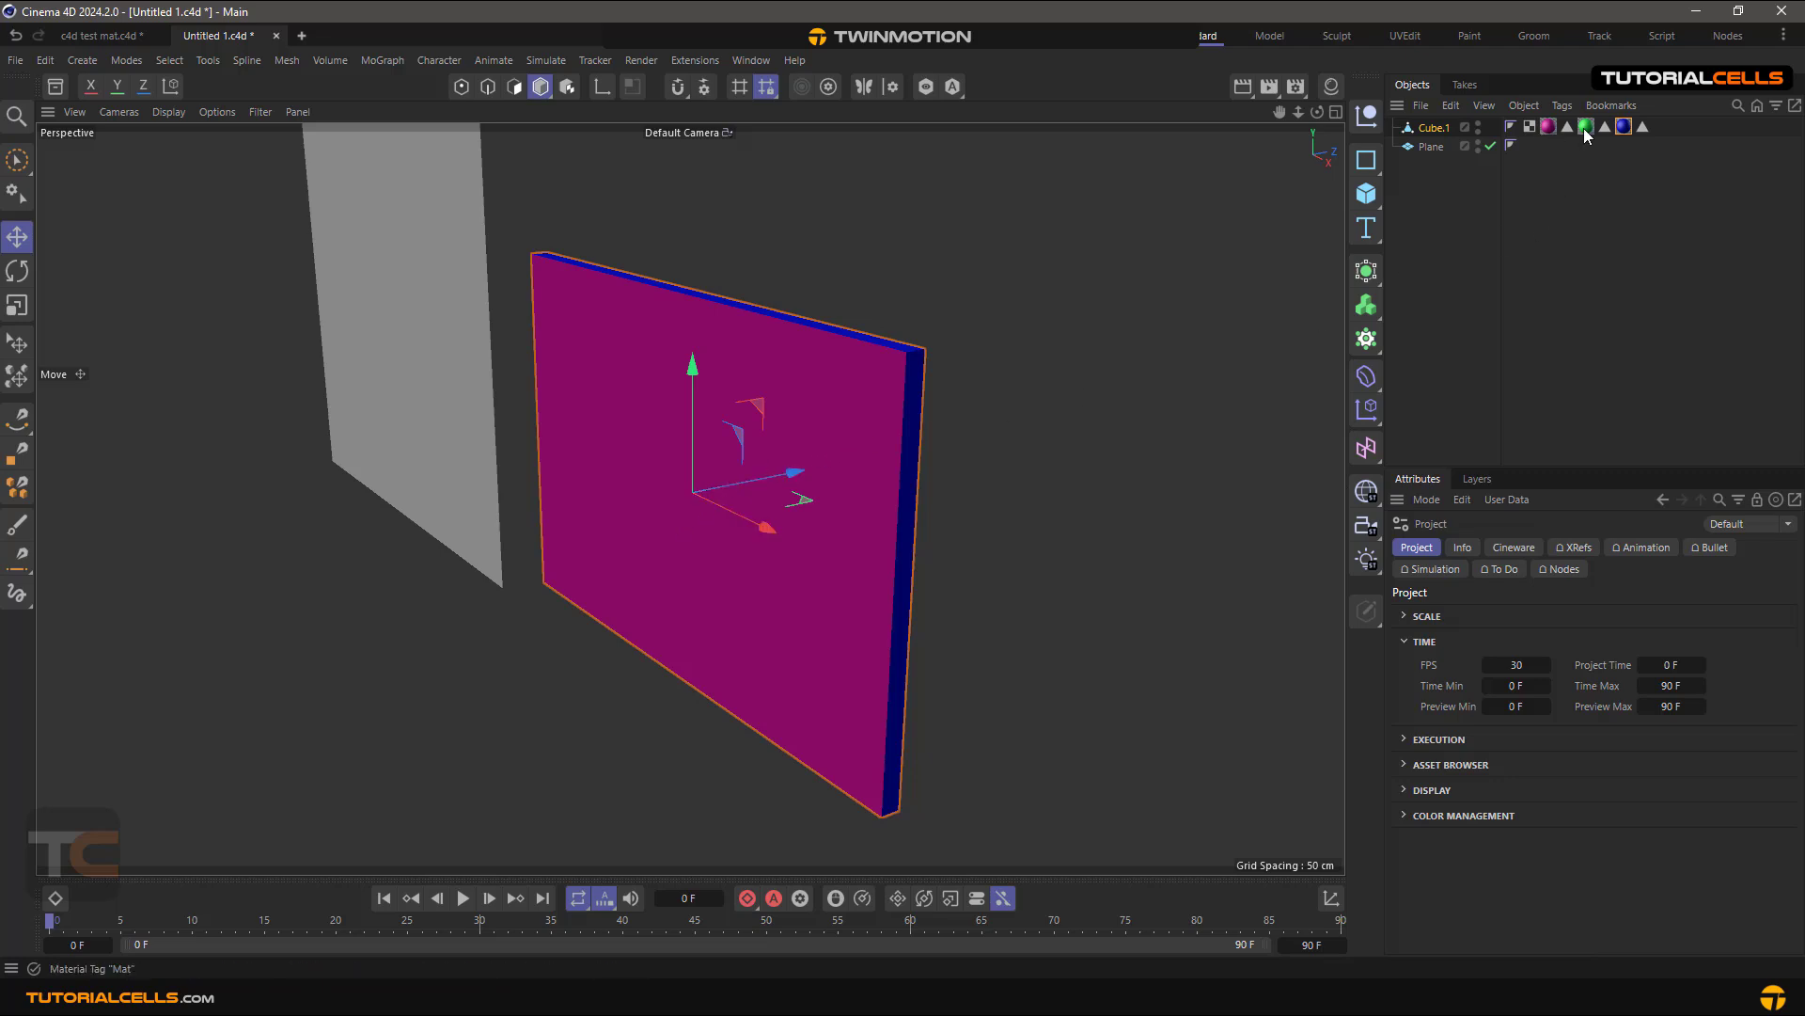
pyautogui.moveTo(1044, 358)
pyautogui.keyDown('alt'); pyautogui.mouseDown()
pyautogui.moveTo(788, 312)
pyautogui.moveTo(862, 365)
pyautogui.moveTo(1048, 347)
pyautogui.moveTo(1039, 360)
pyautogui.mouseUp(); pyautogui.keyUp('alt')
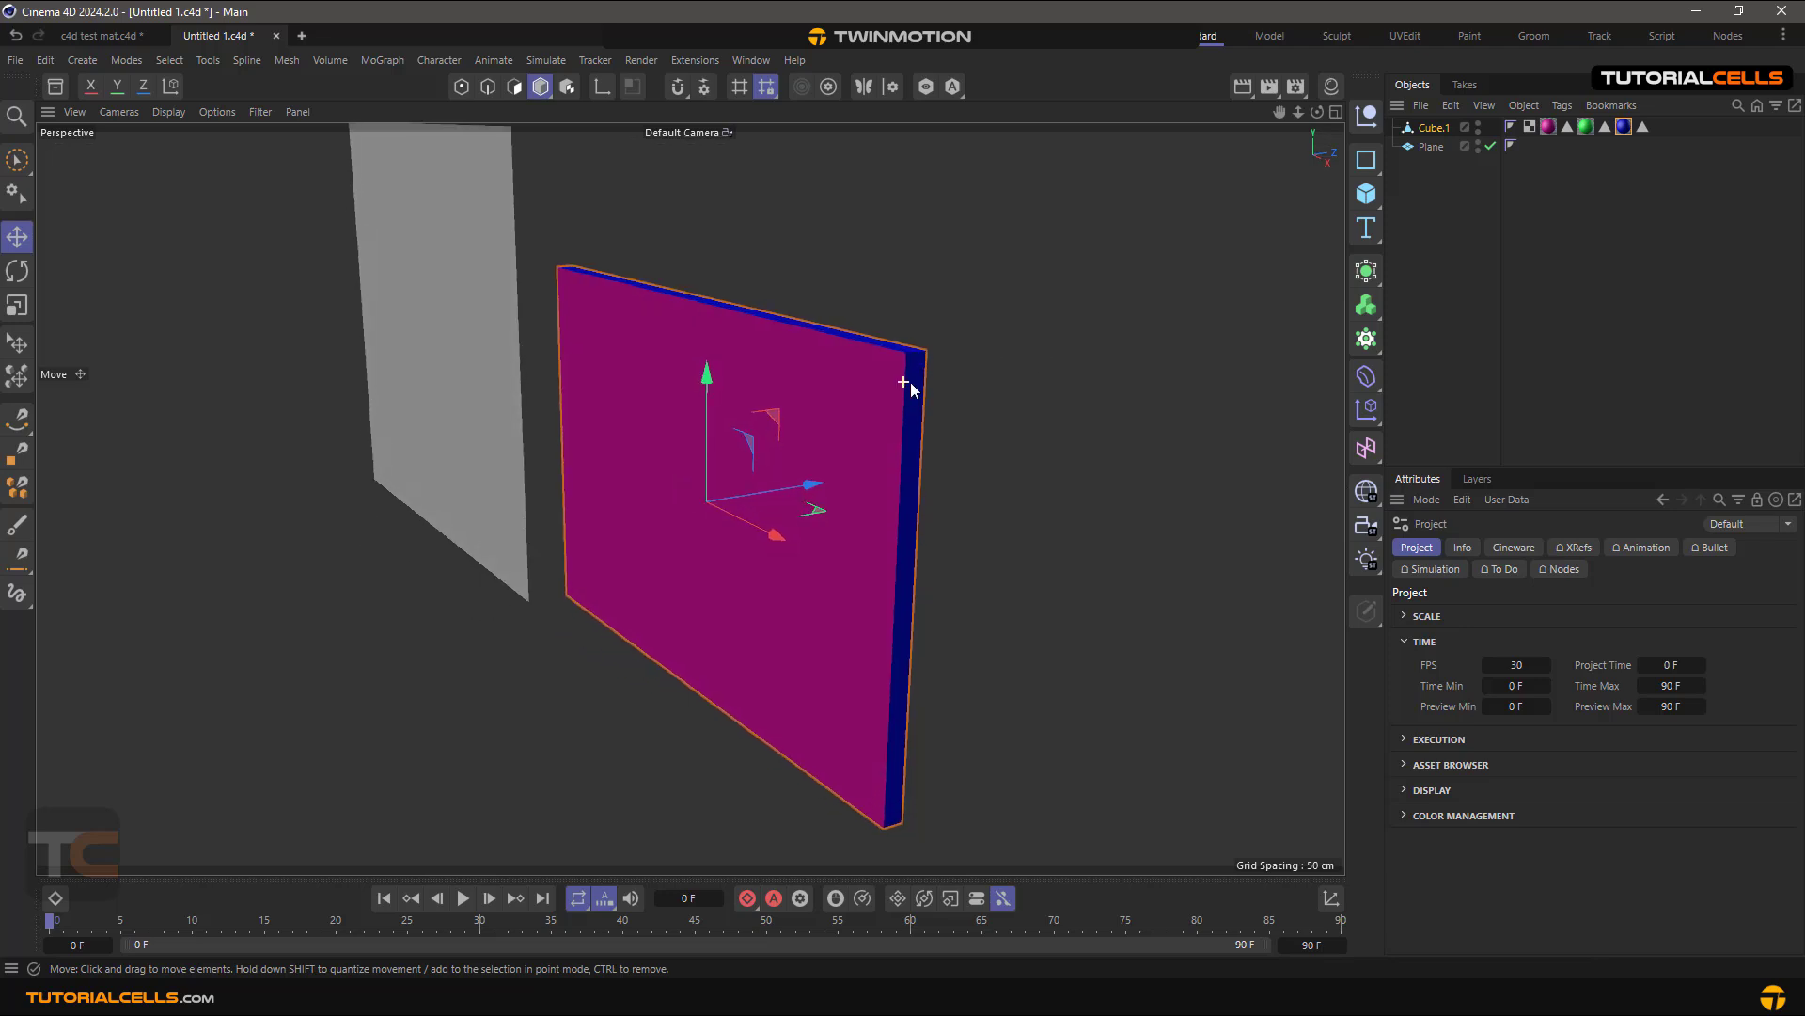
pyautogui.keyDown('alt'); pyautogui.moveTo(912, 383); pyautogui.dragTo(810, 336); pyautogui.keyUp('alt')
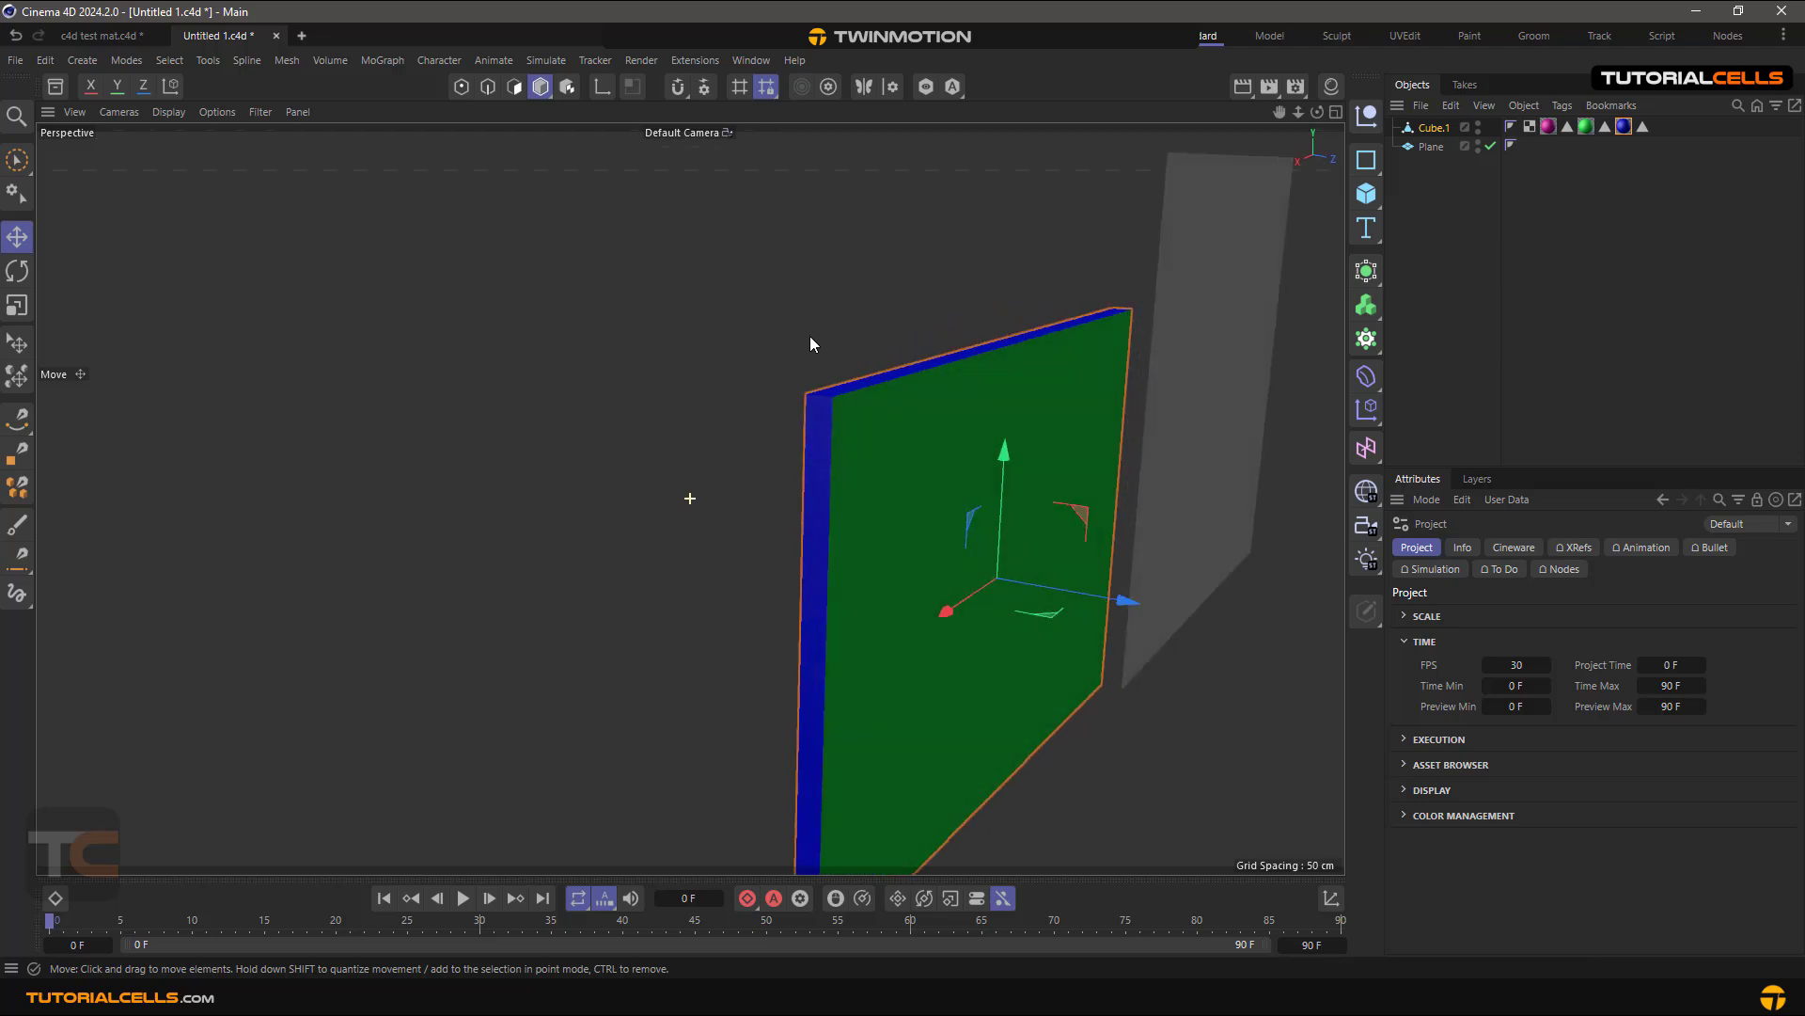
pyautogui.keyDown('alt'); pyautogui.moveTo(876, 421); pyautogui.dragTo(968, 470); pyautogui.keyUp('alt')
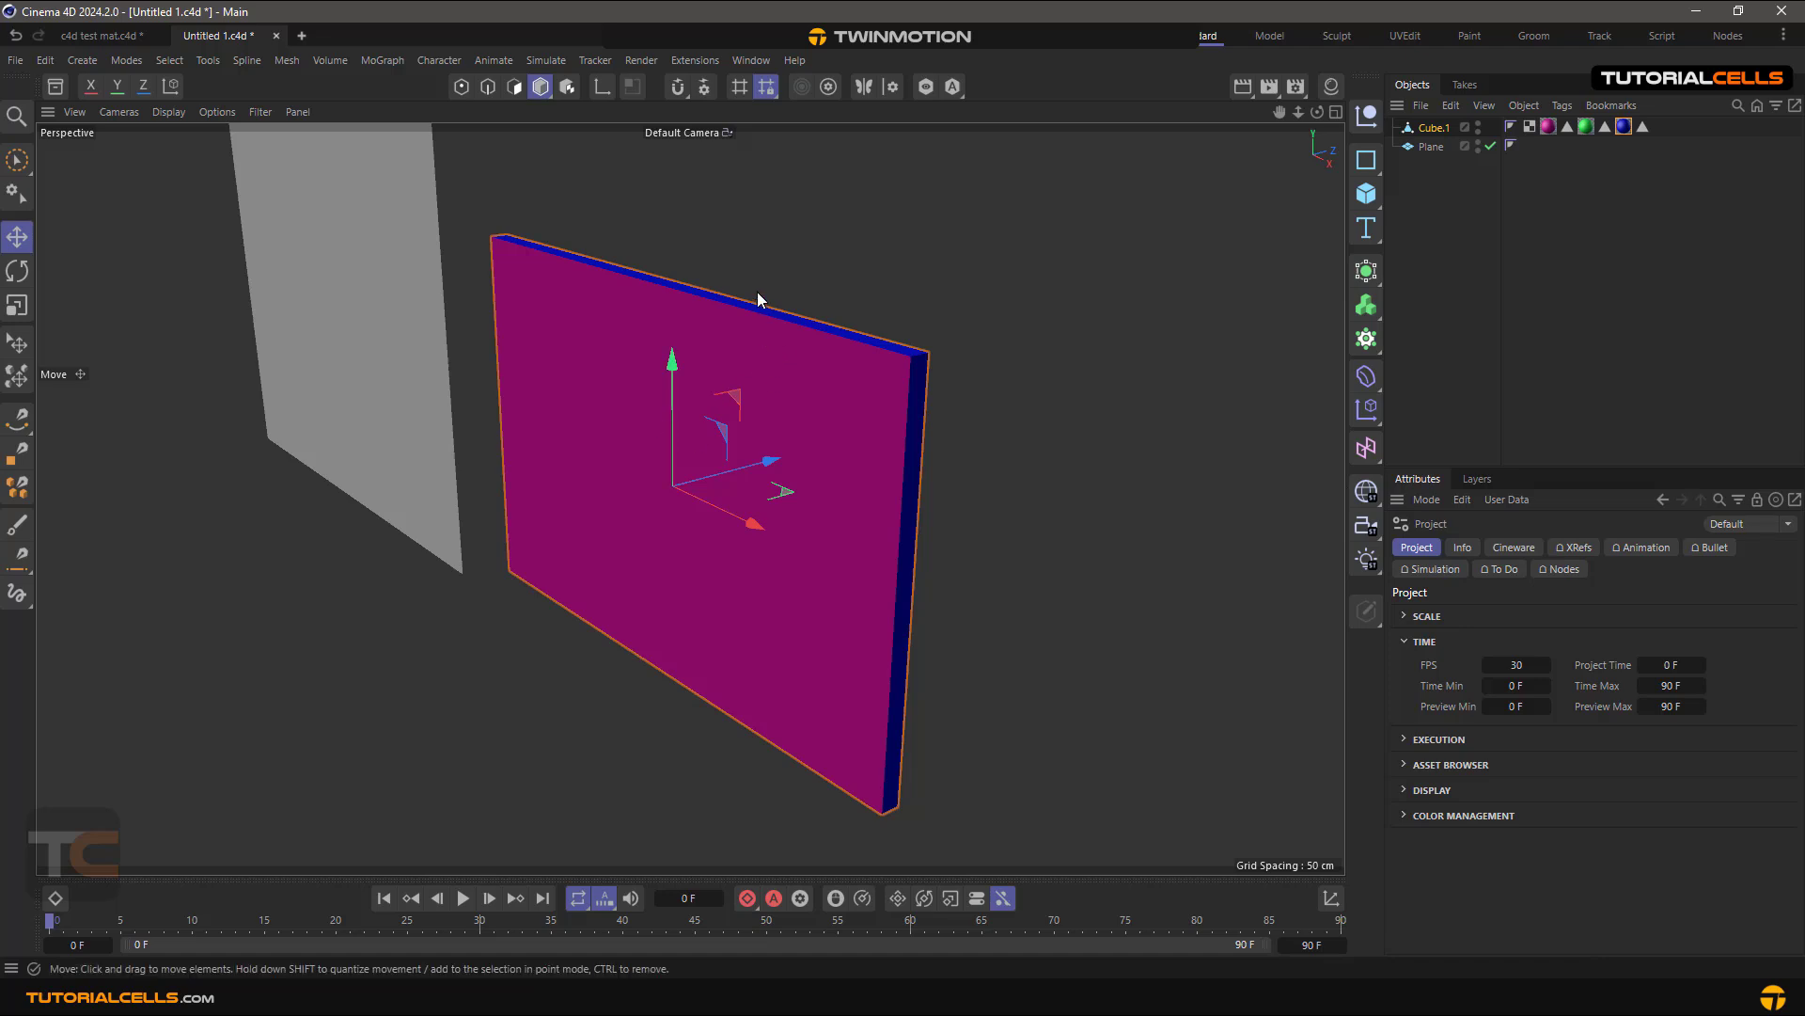
pyautogui.keyDown('alt'); pyautogui.moveTo(1064, 410); pyautogui.dragTo(1083, 455); pyautogui.keyUp('alt')
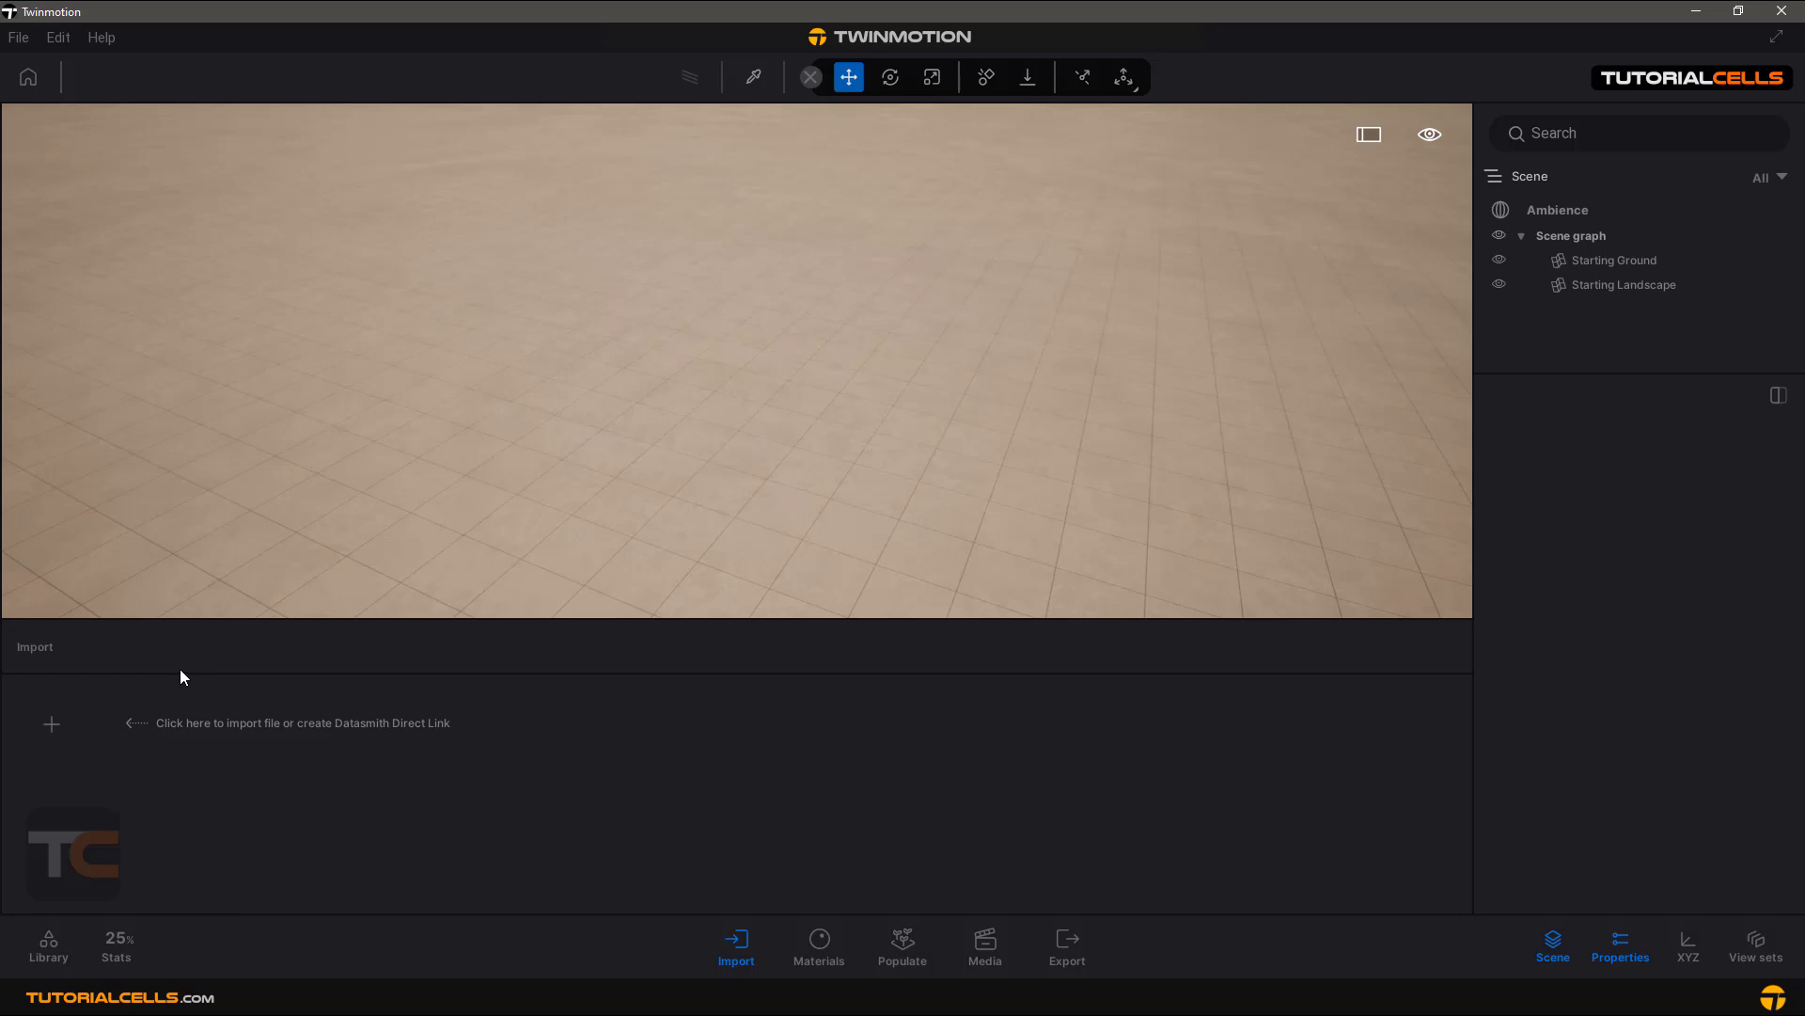
# Switch to Twinmotion and hide the import list to enlarge the view of the empty scene.
pyautogui.click(753, 940)
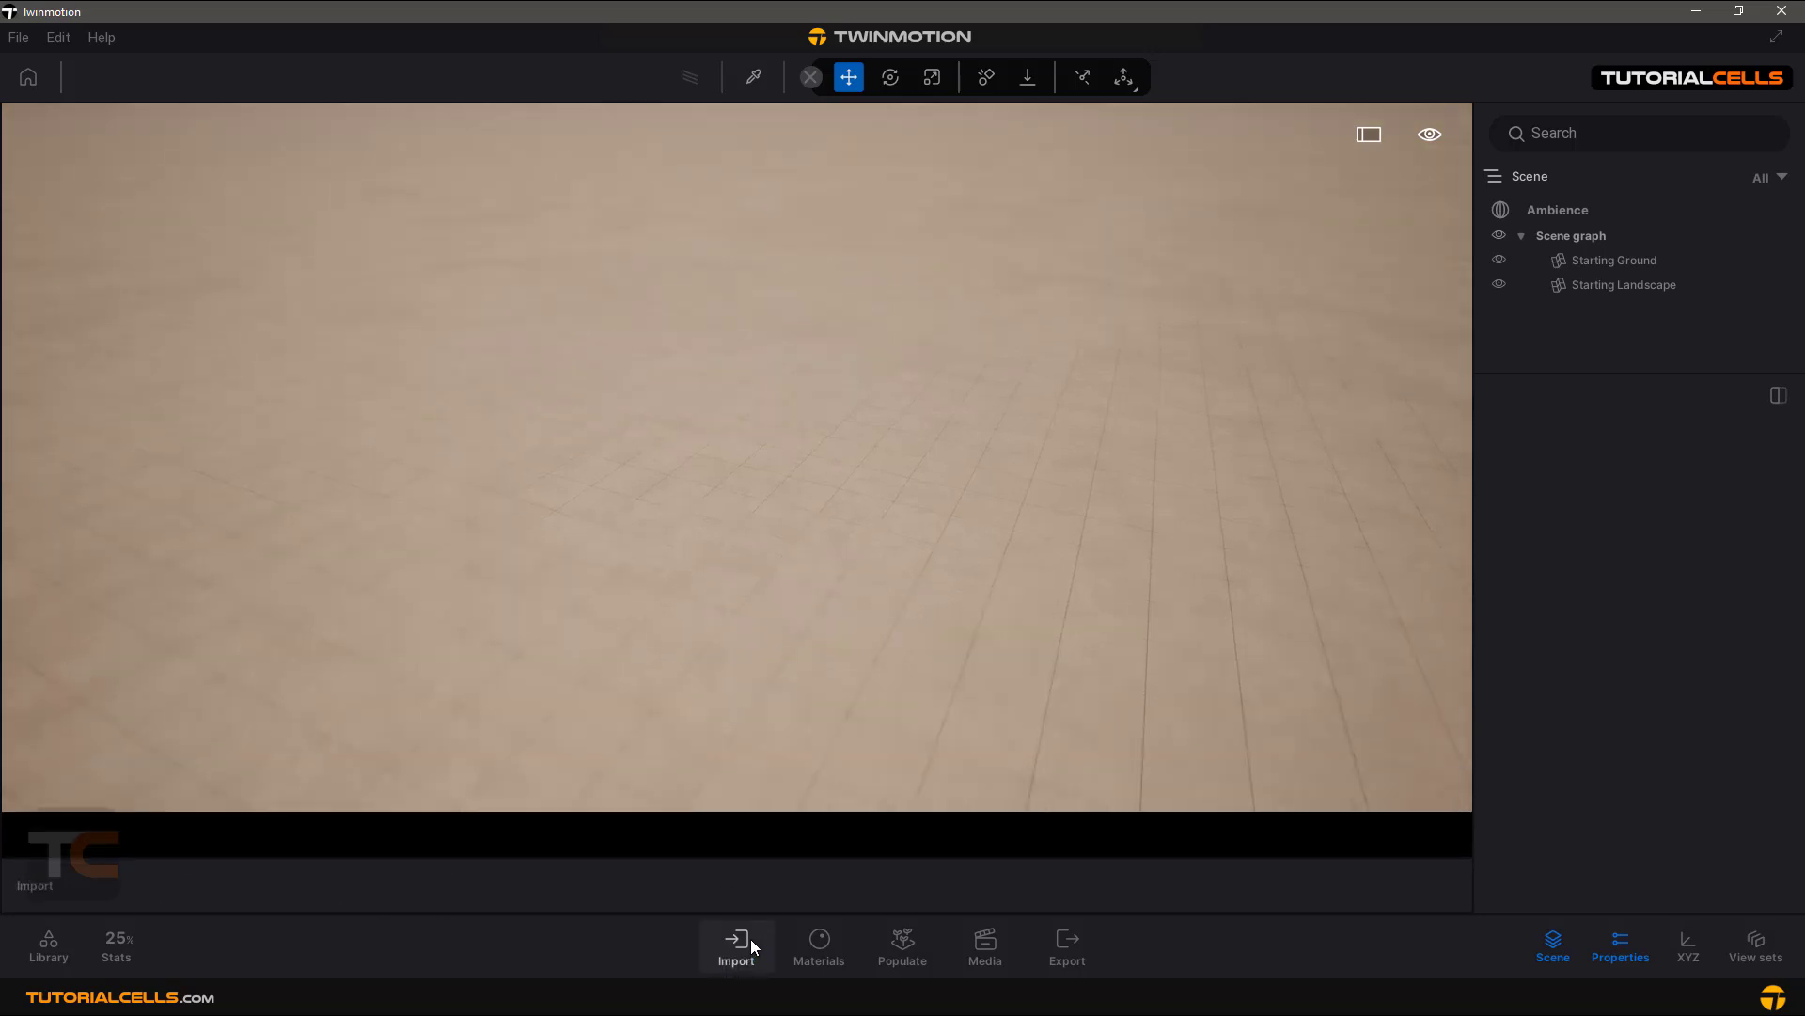
pyautogui.keyDown('shift'); pyautogui.moveTo(735, 884); pyautogui.dragTo(814, 724, button='middle'); pyautogui.keyUp('shift')
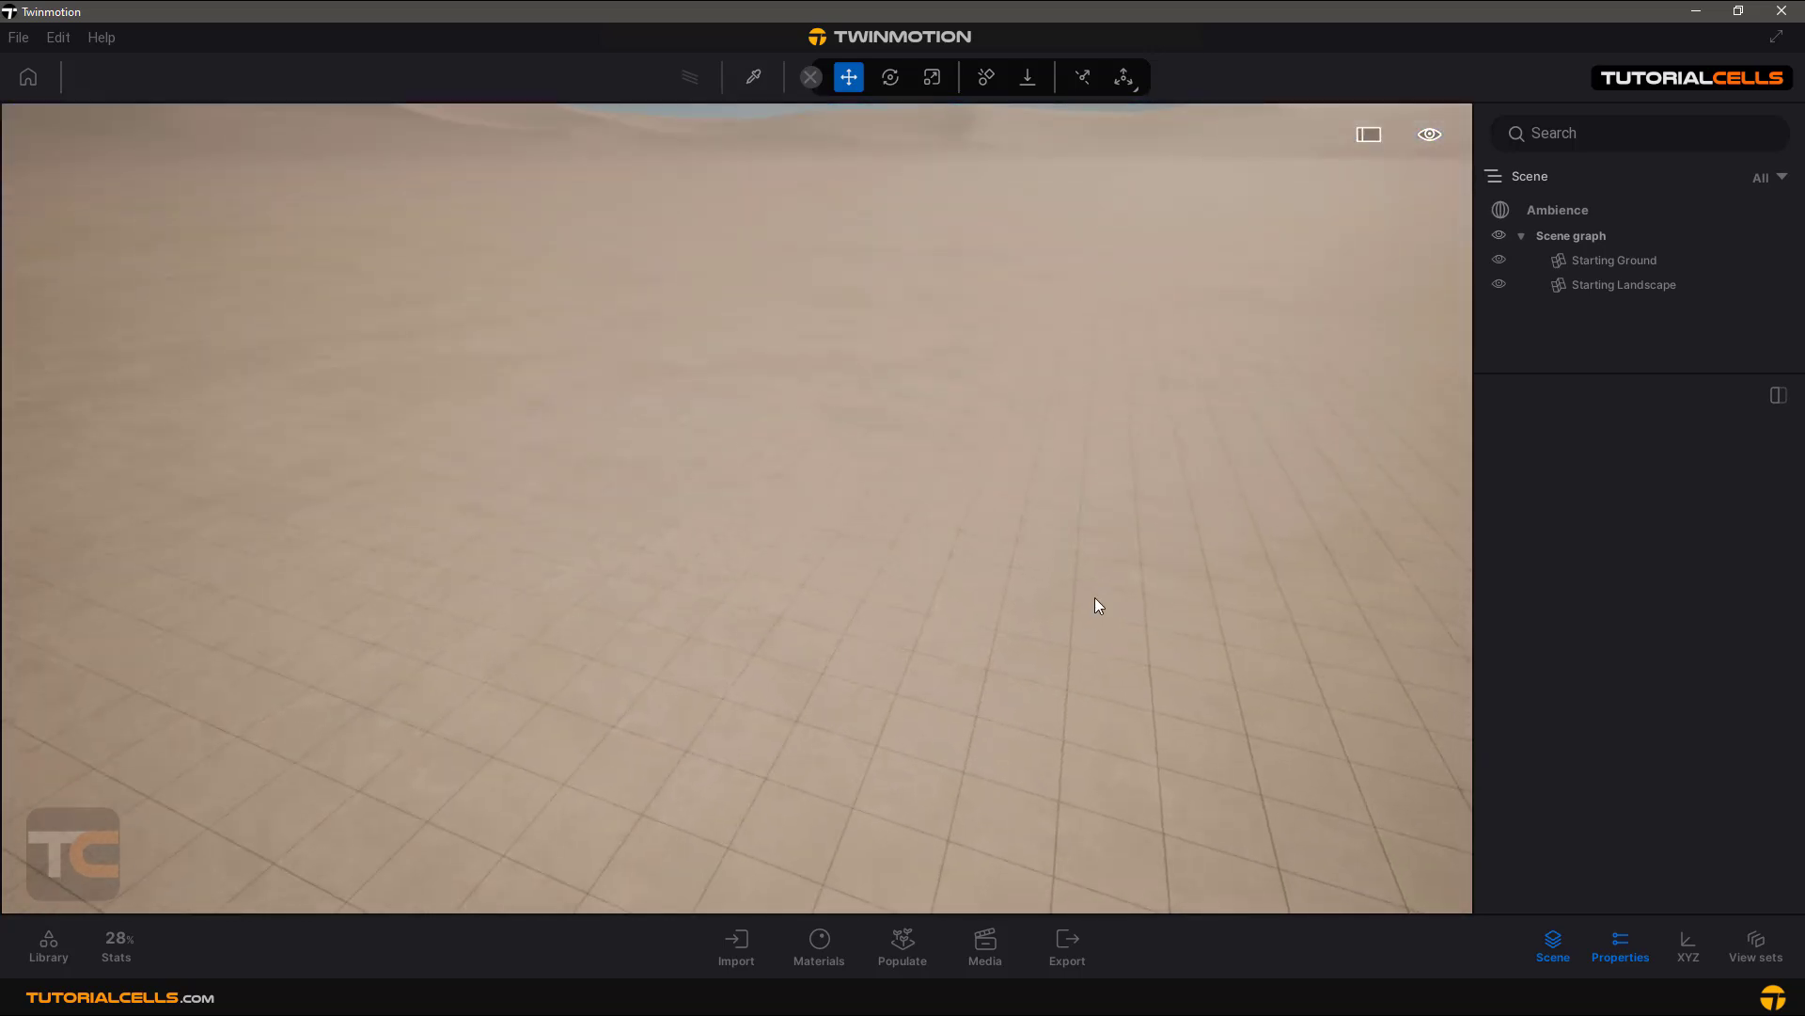